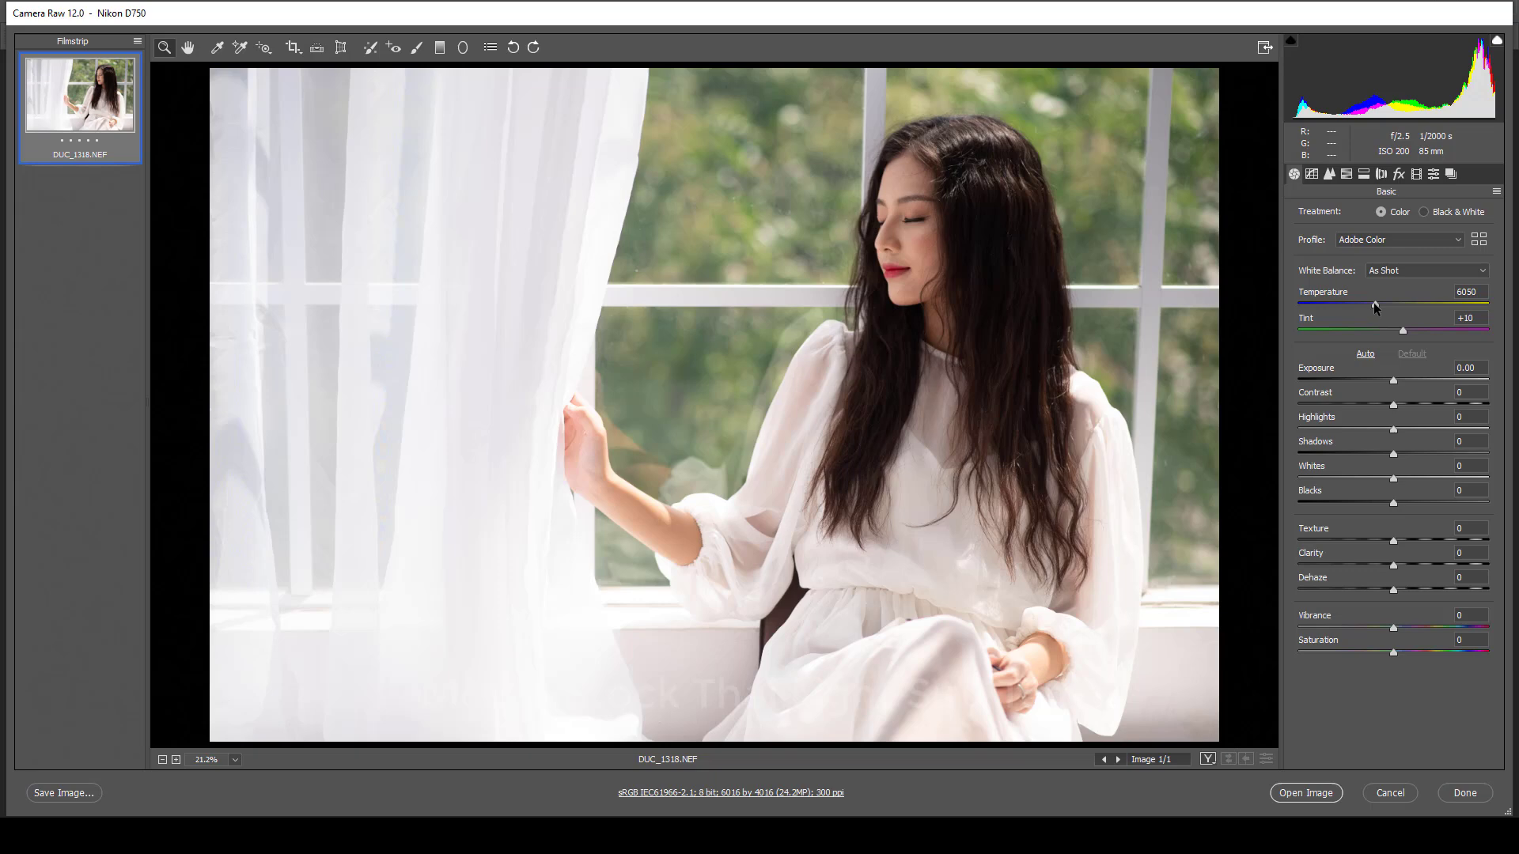
# Cool the photo by setting the white balance temperature to 5050
pyautogui.moveTo(1374, 305); pyautogui.dragTo(1355, 304)
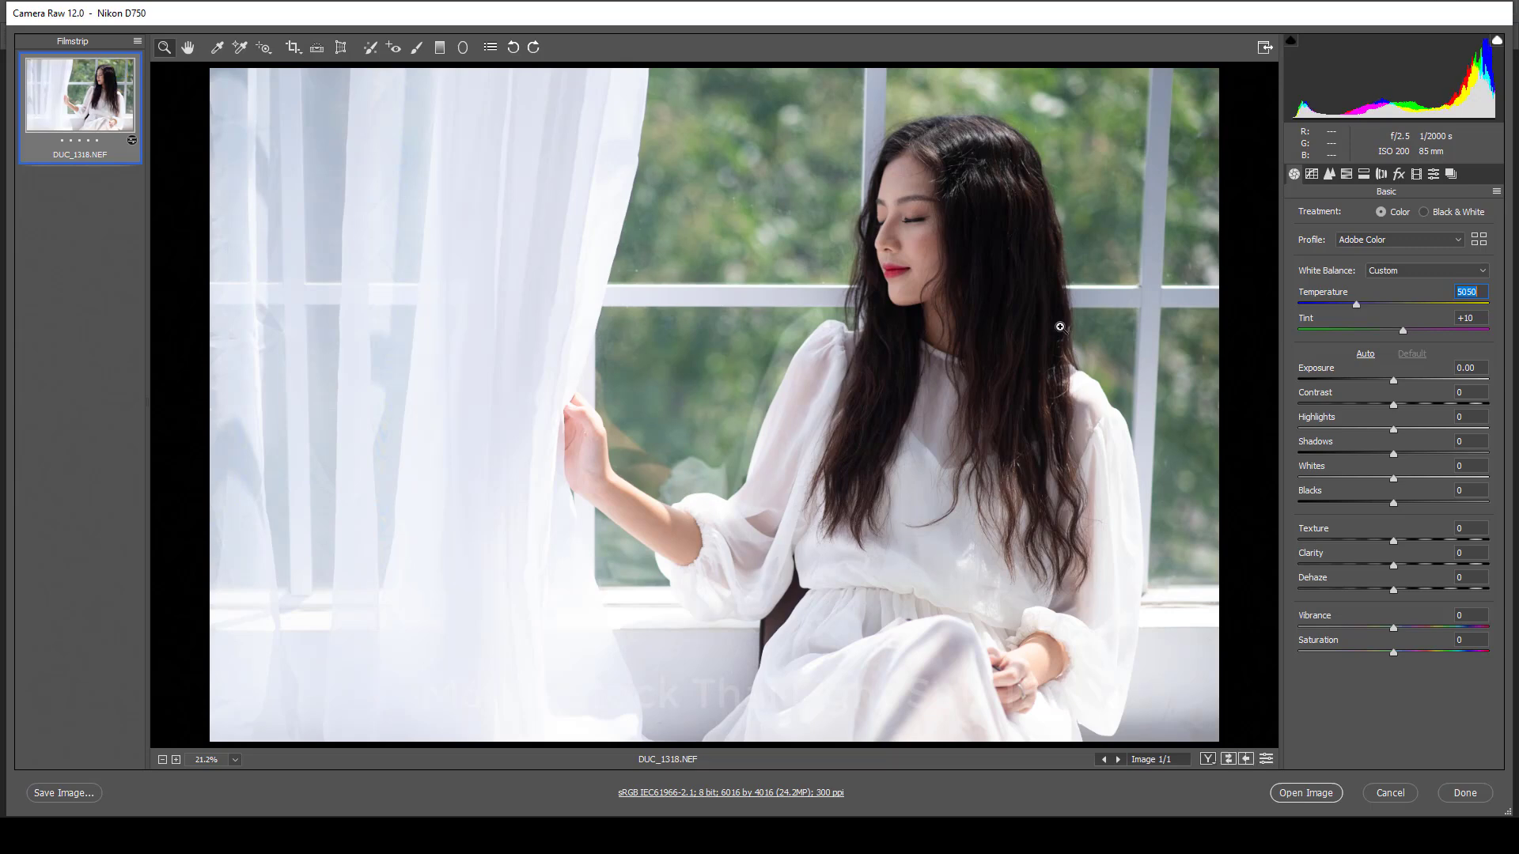
pyautogui.press('alt')
pyautogui.keyDown('alt'); pyautogui.click(908, 384); pyautogui.keyUp('alt')
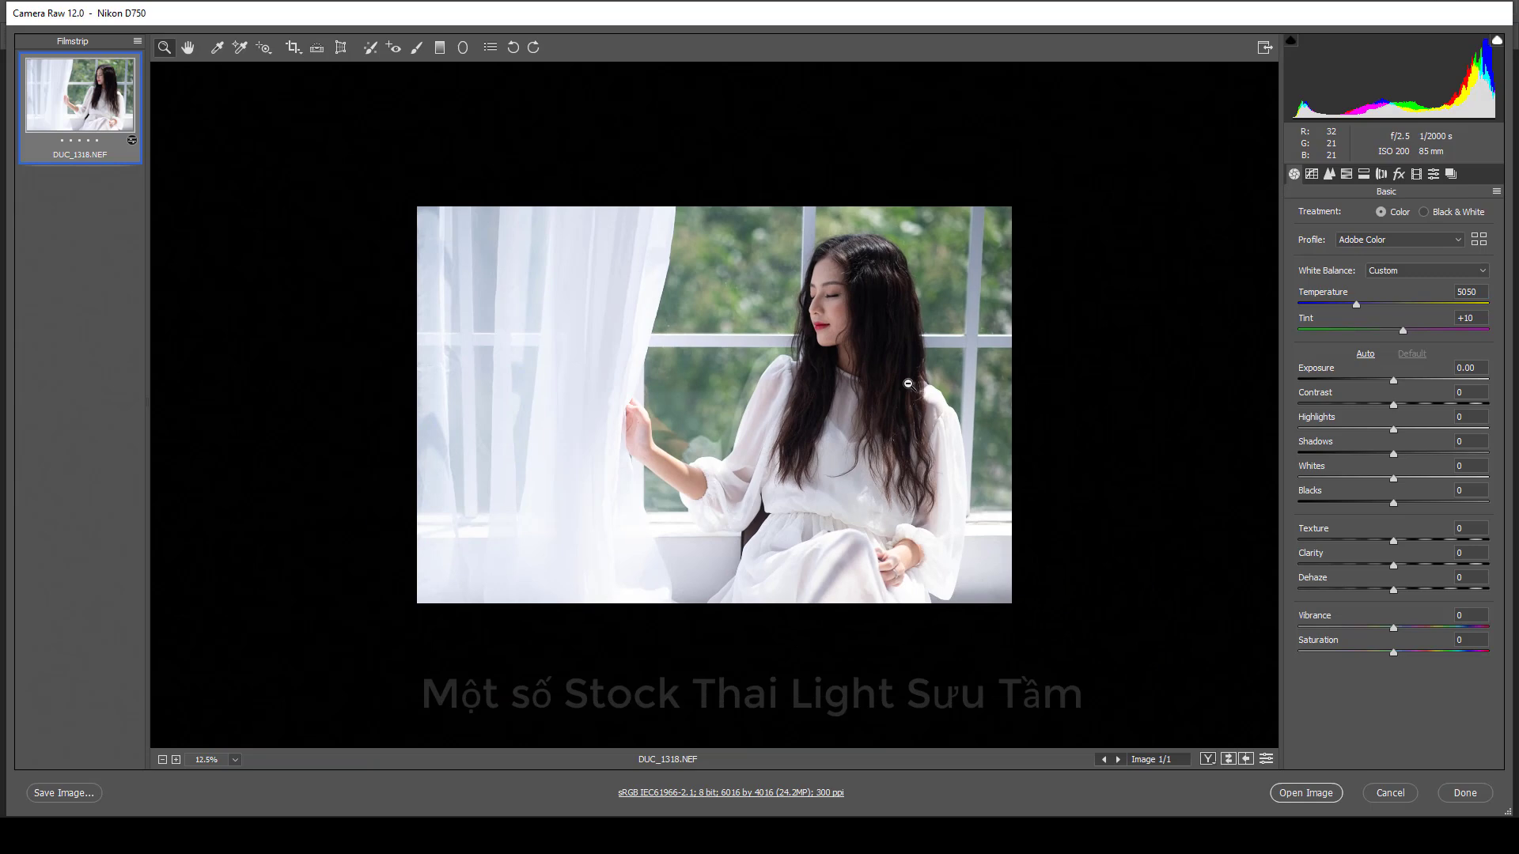
# Examine the cooler white balance on the woman's skin, hair, dress and background, both up close and in the whole photo
pyautogui.click(874, 340)
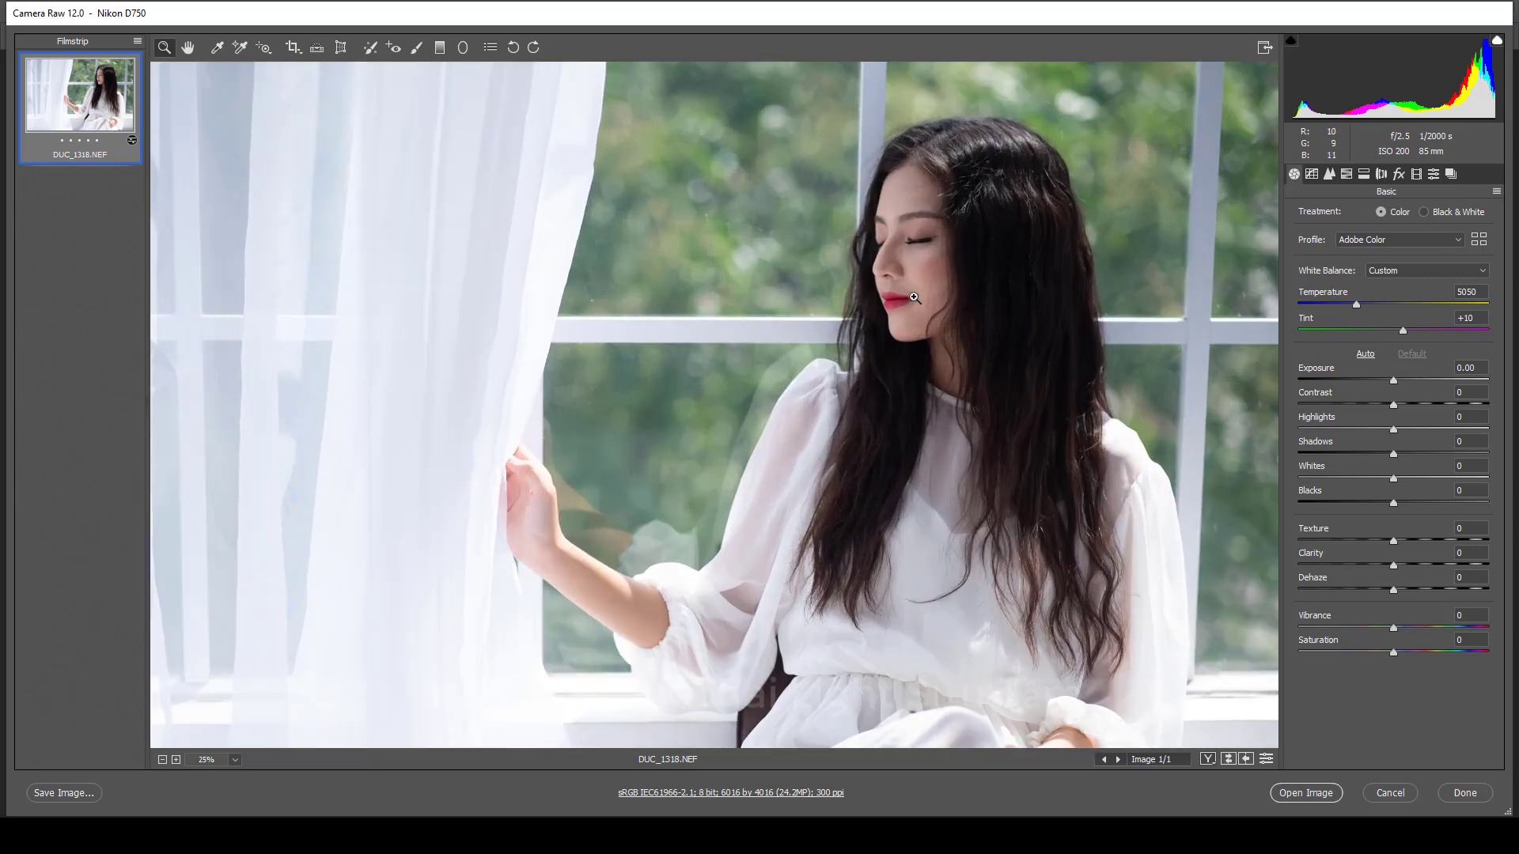
pyautogui.keyDown('alt'); pyautogui.click(837, 418); pyautogui.keyUp('alt')
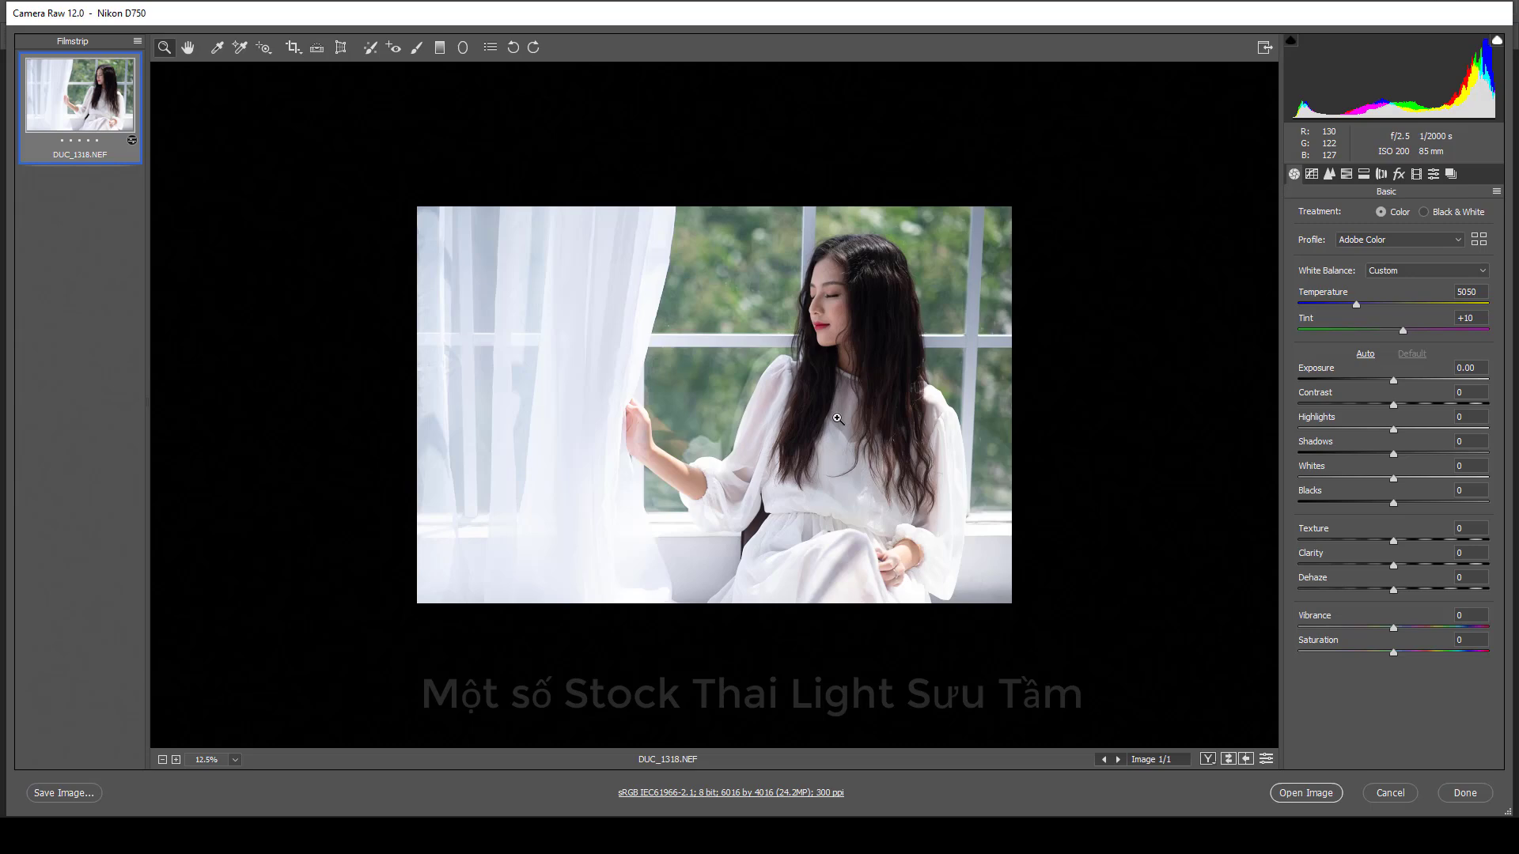
pyautogui.click(987, 369)
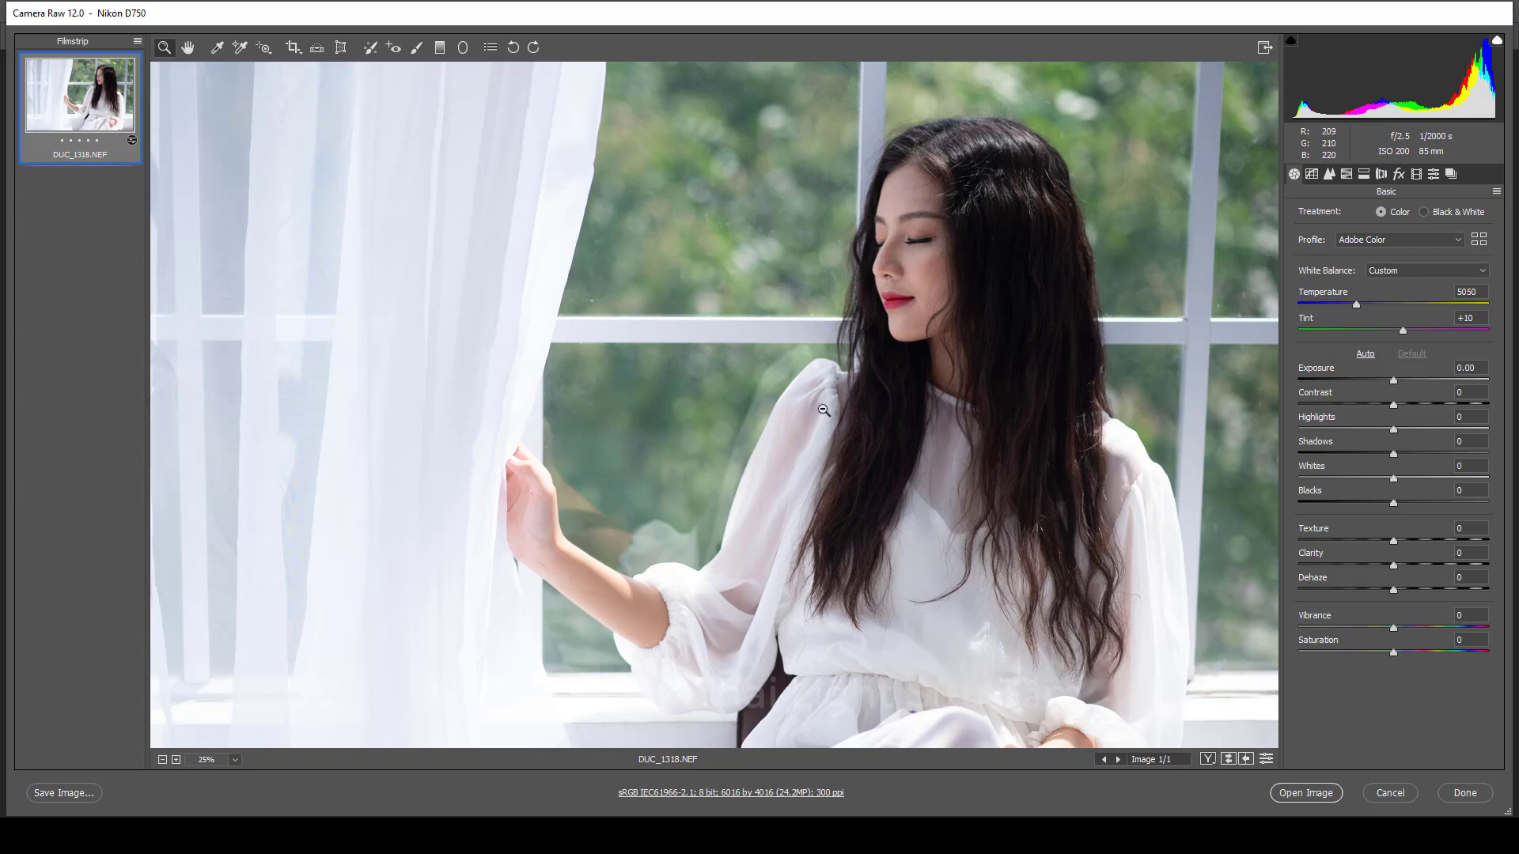
pyautogui.hotkey('ctrl', '-')
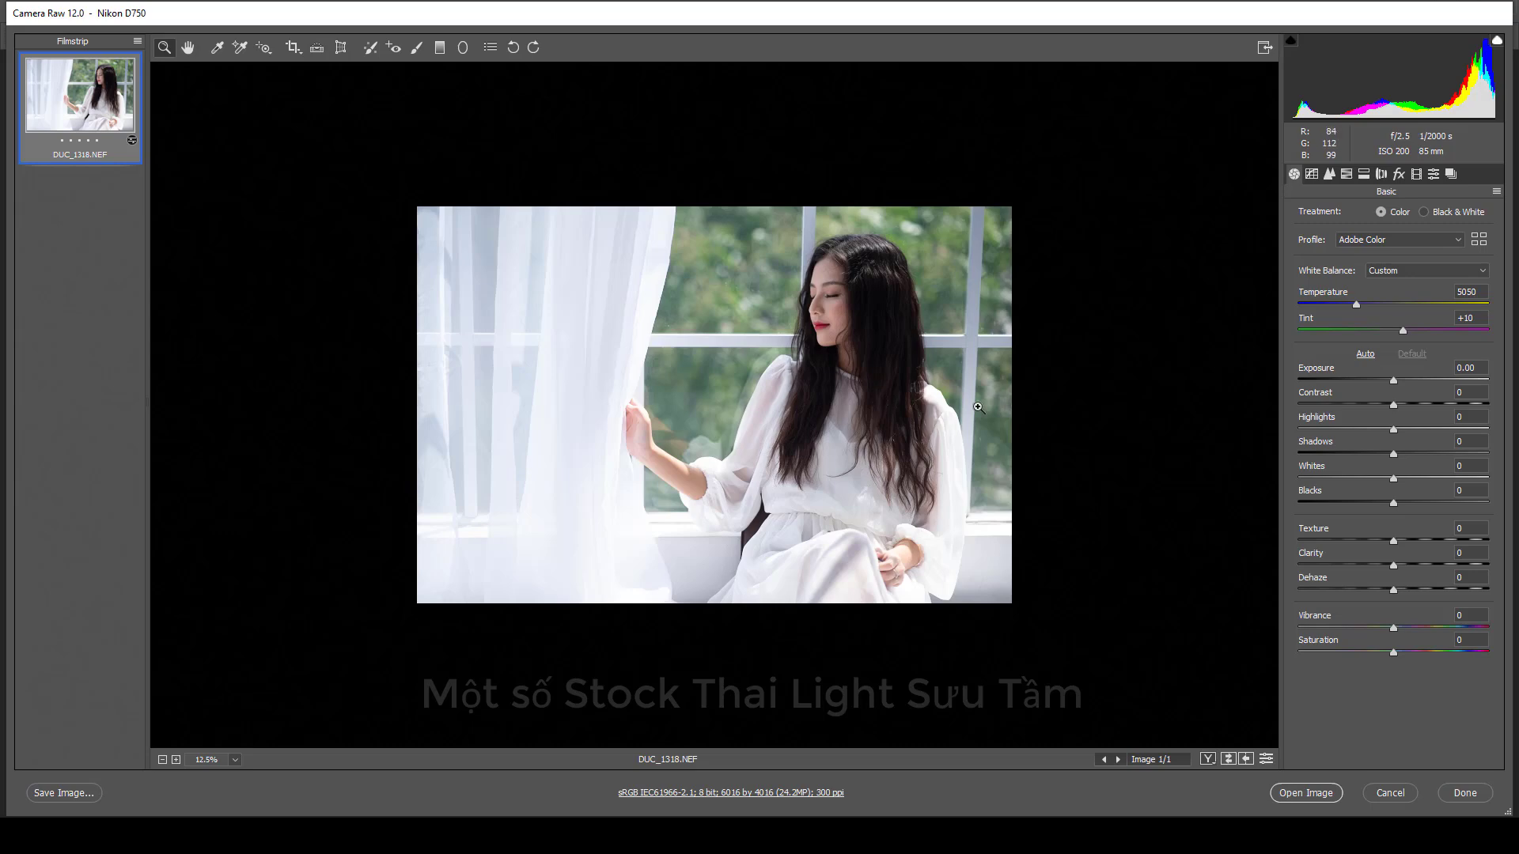
pyautogui.click(893, 355)
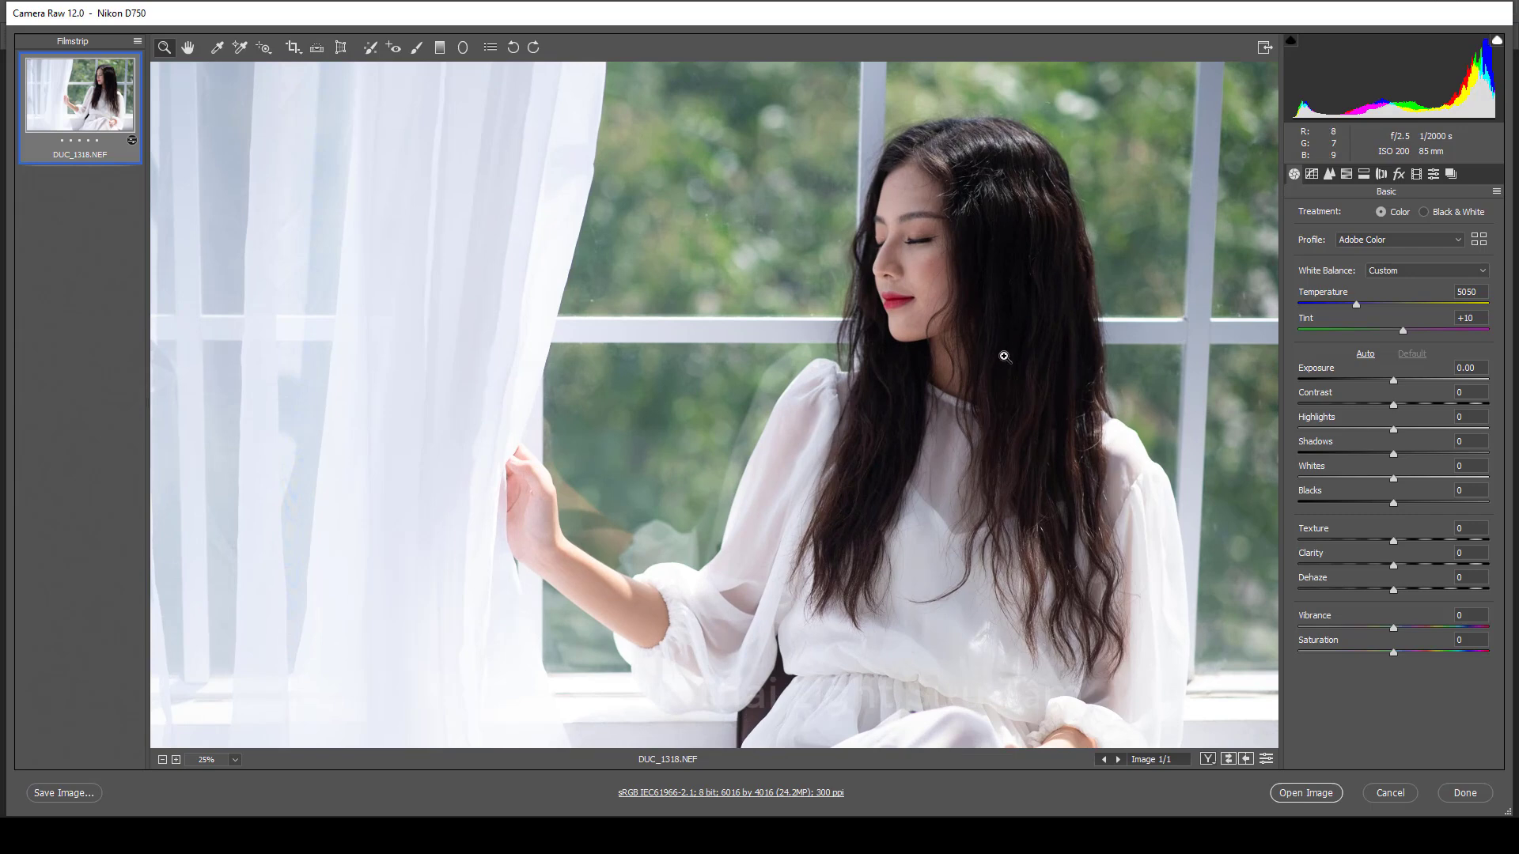
pyautogui.keyDown('alt'); pyautogui.click(906, 404); pyautogui.keyUp('alt')
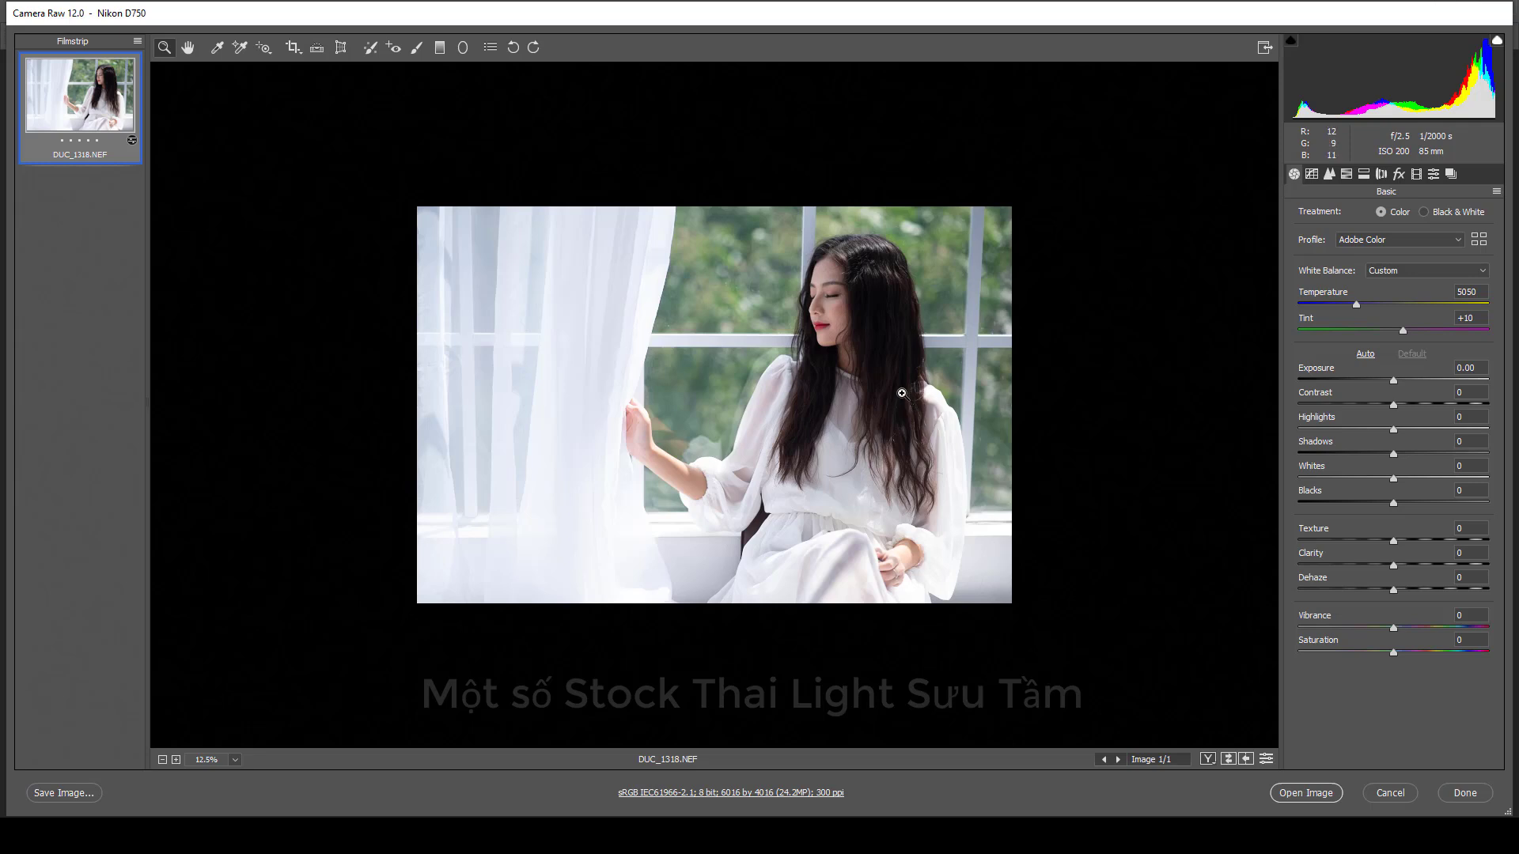
pyautogui.click(882, 366)
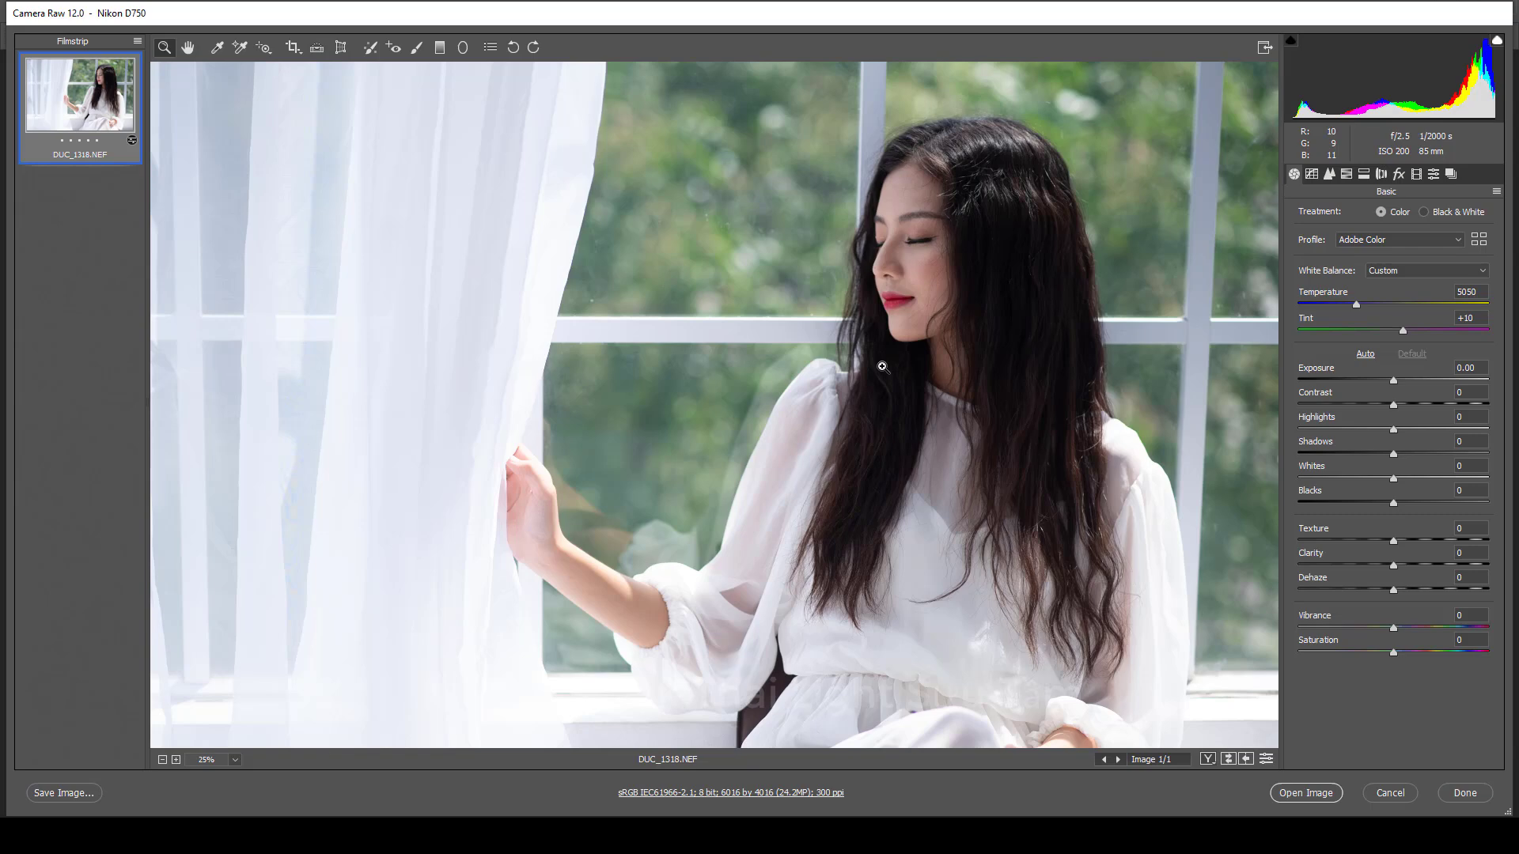
pyautogui.keyDown('alt'); pyautogui.click(847, 403); pyautogui.keyUp('alt')
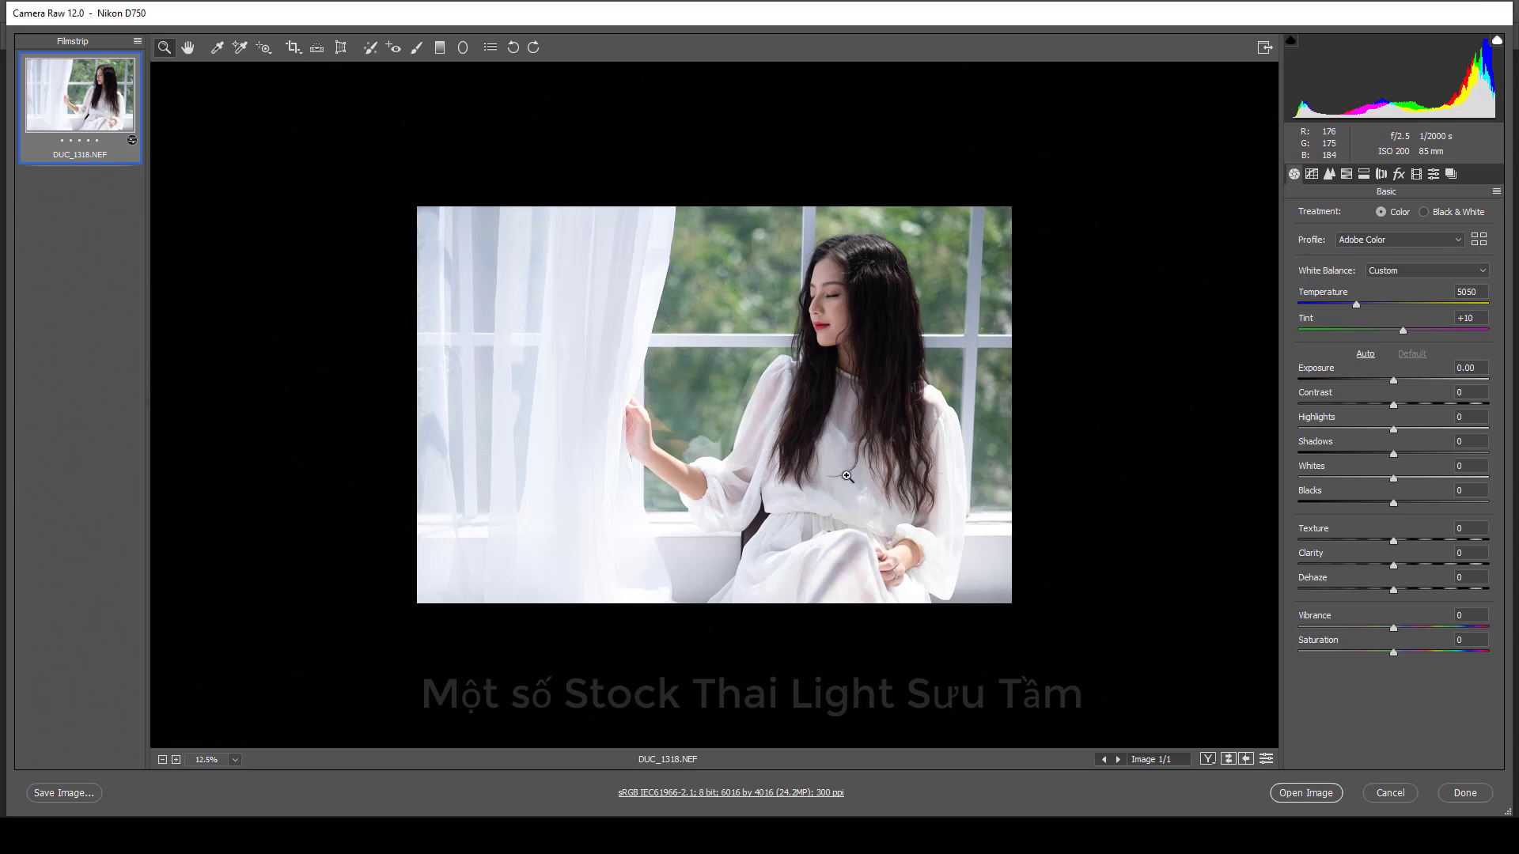
pyautogui.click(874, 404)
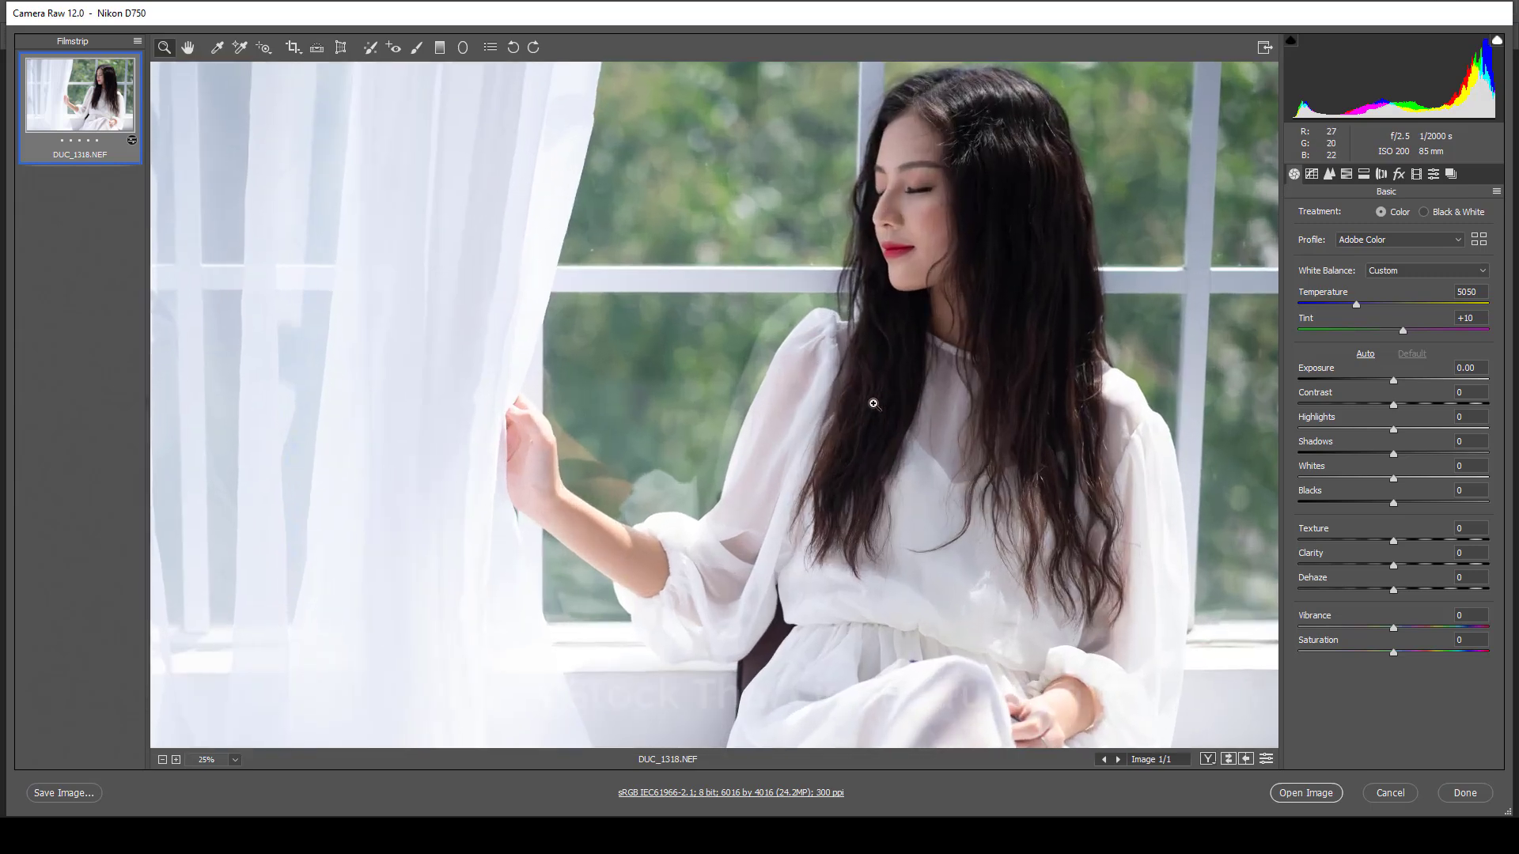
pyautogui.press('alt')
pyautogui.keyDown('alt'); pyautogui.click(886, 379); pyautogui.keyUp('alt')
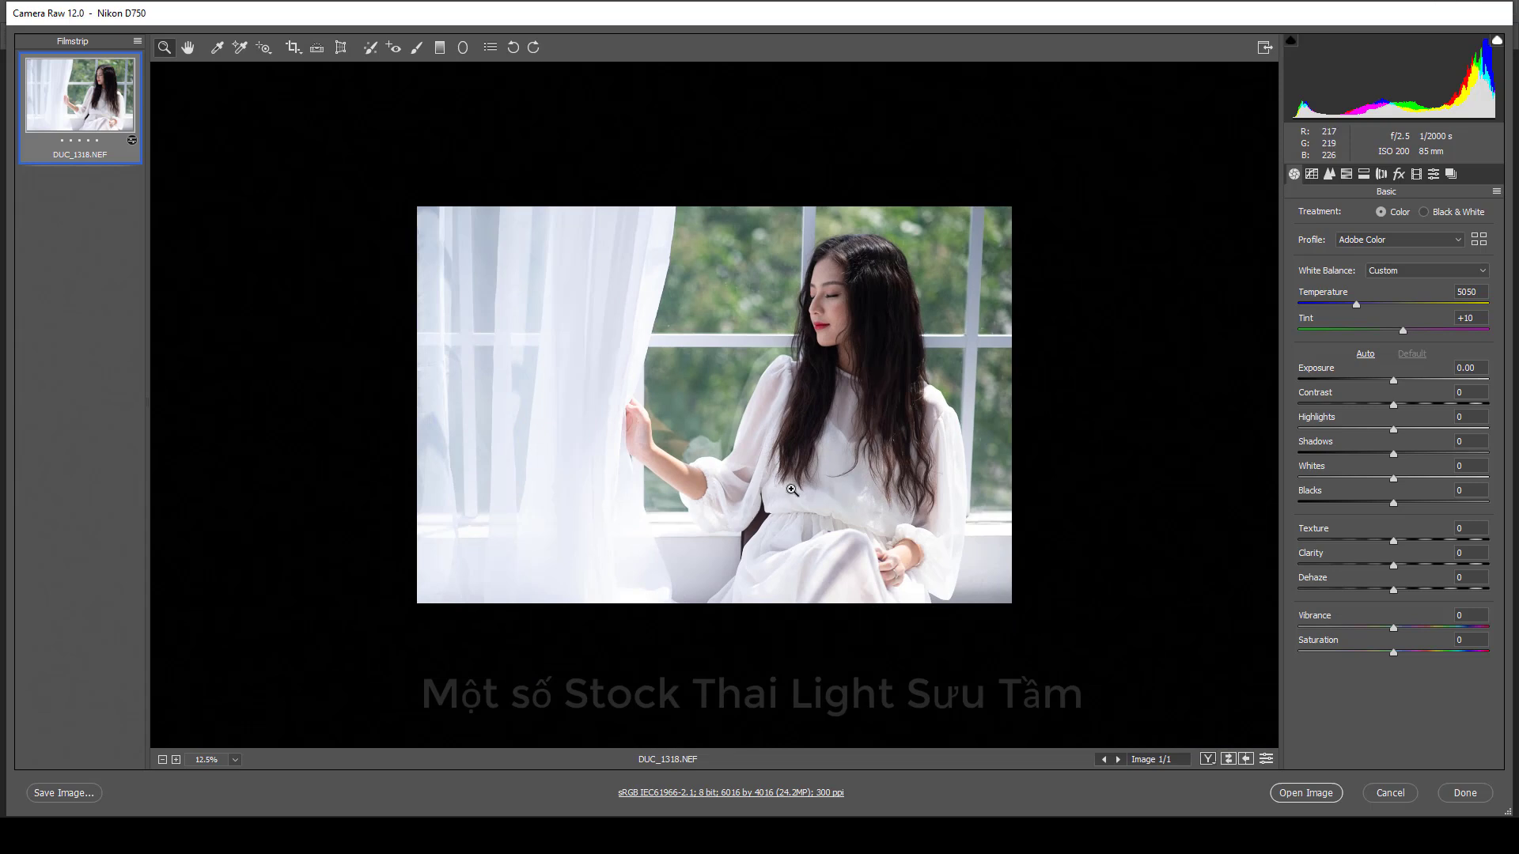
pyautogui.click(866, 389)
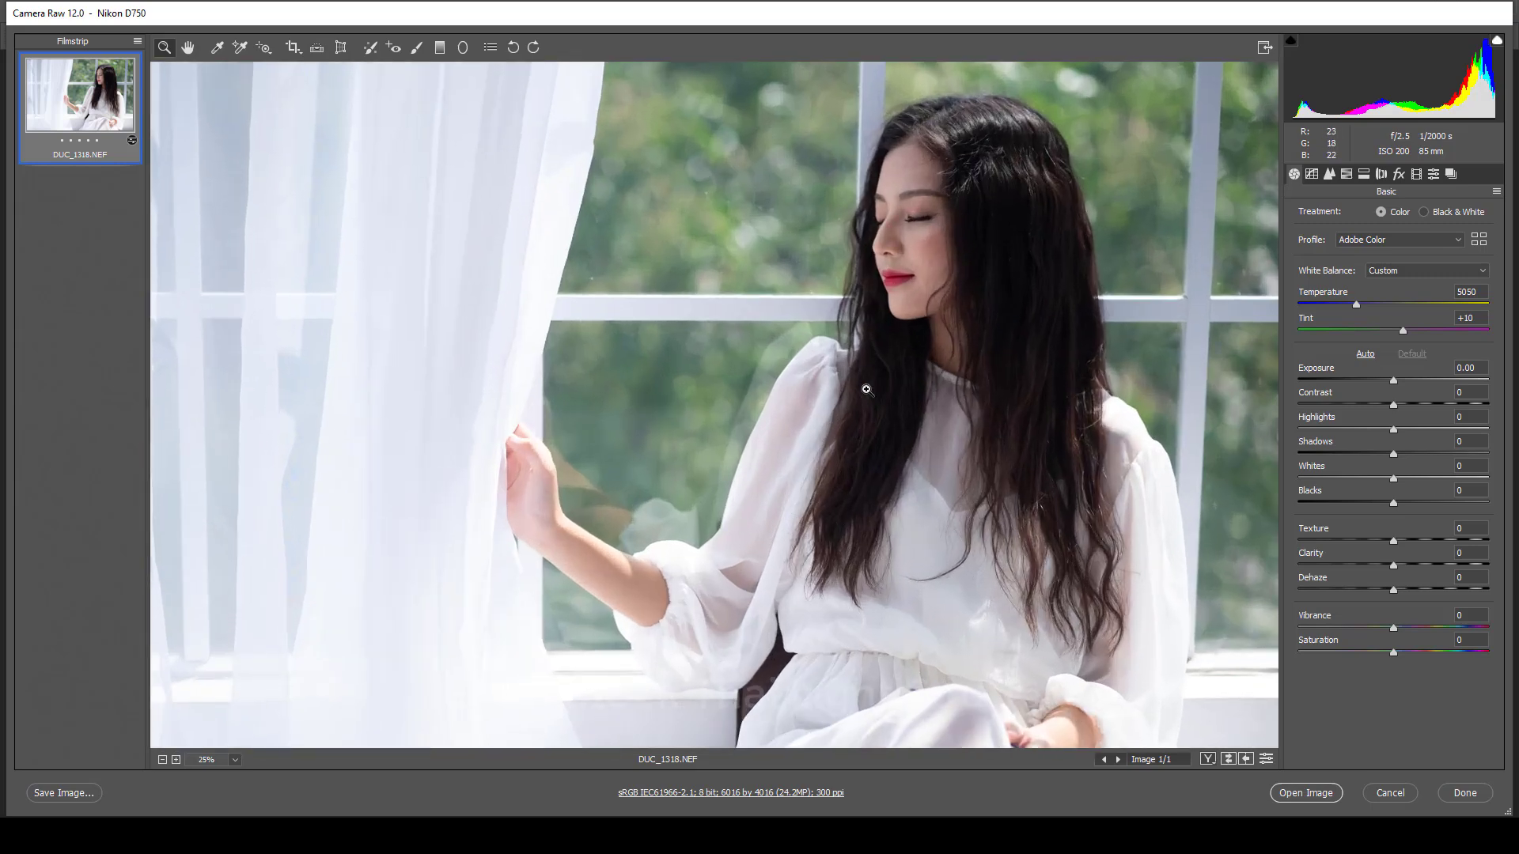
pyautogui.keyDown('alt'); pyautogui.click(835, 413); pyautogui.keyUp('alt')
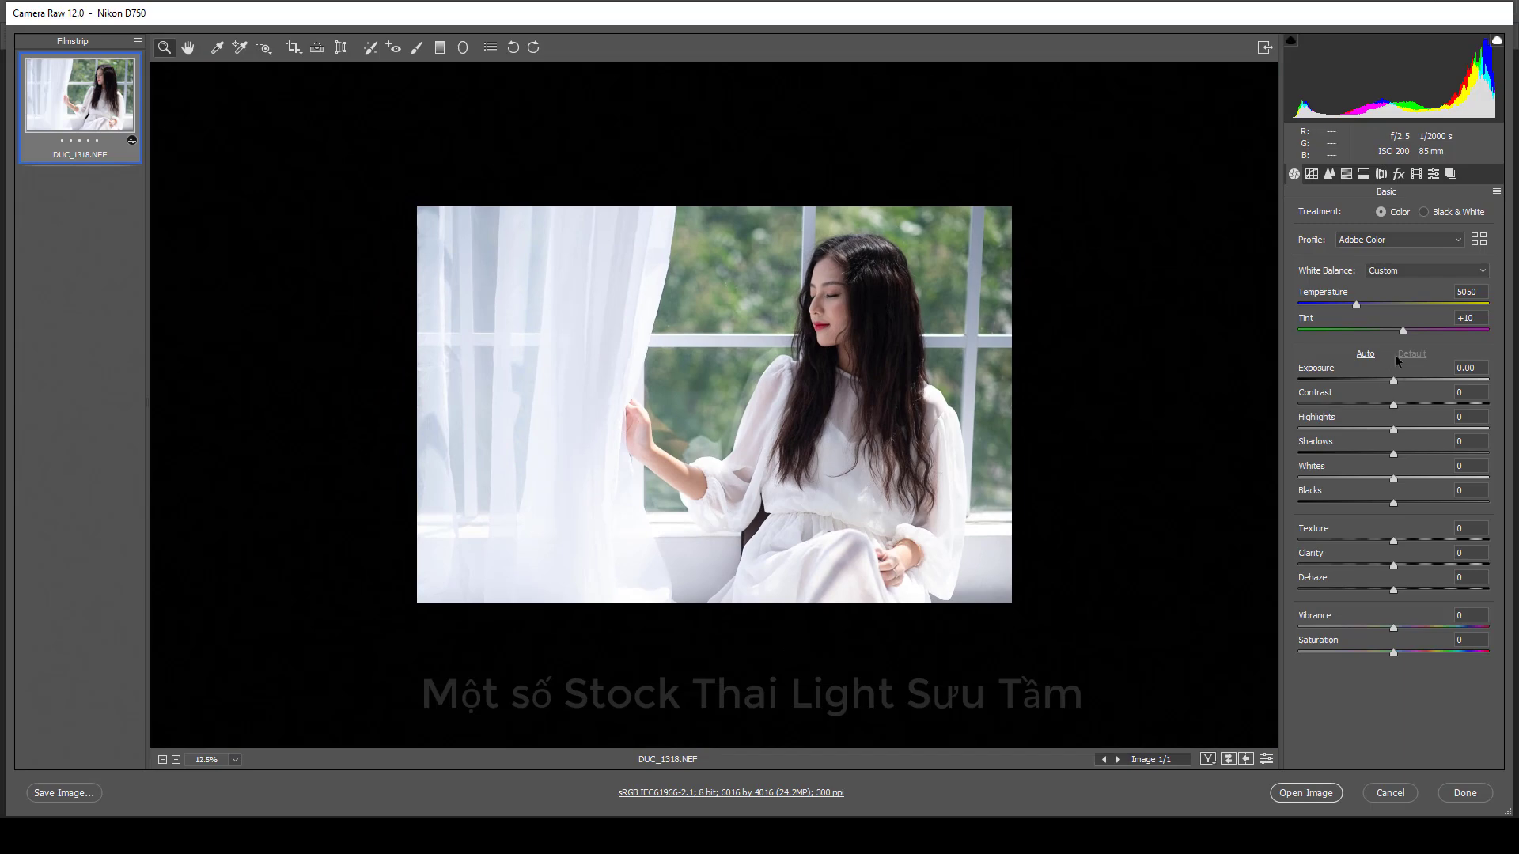
# Shift the white balance tint to +17 and check the colour on the woman's face
pyautogui.moveTo(1404, 334); pyautogui.dragTo(1411, 336)
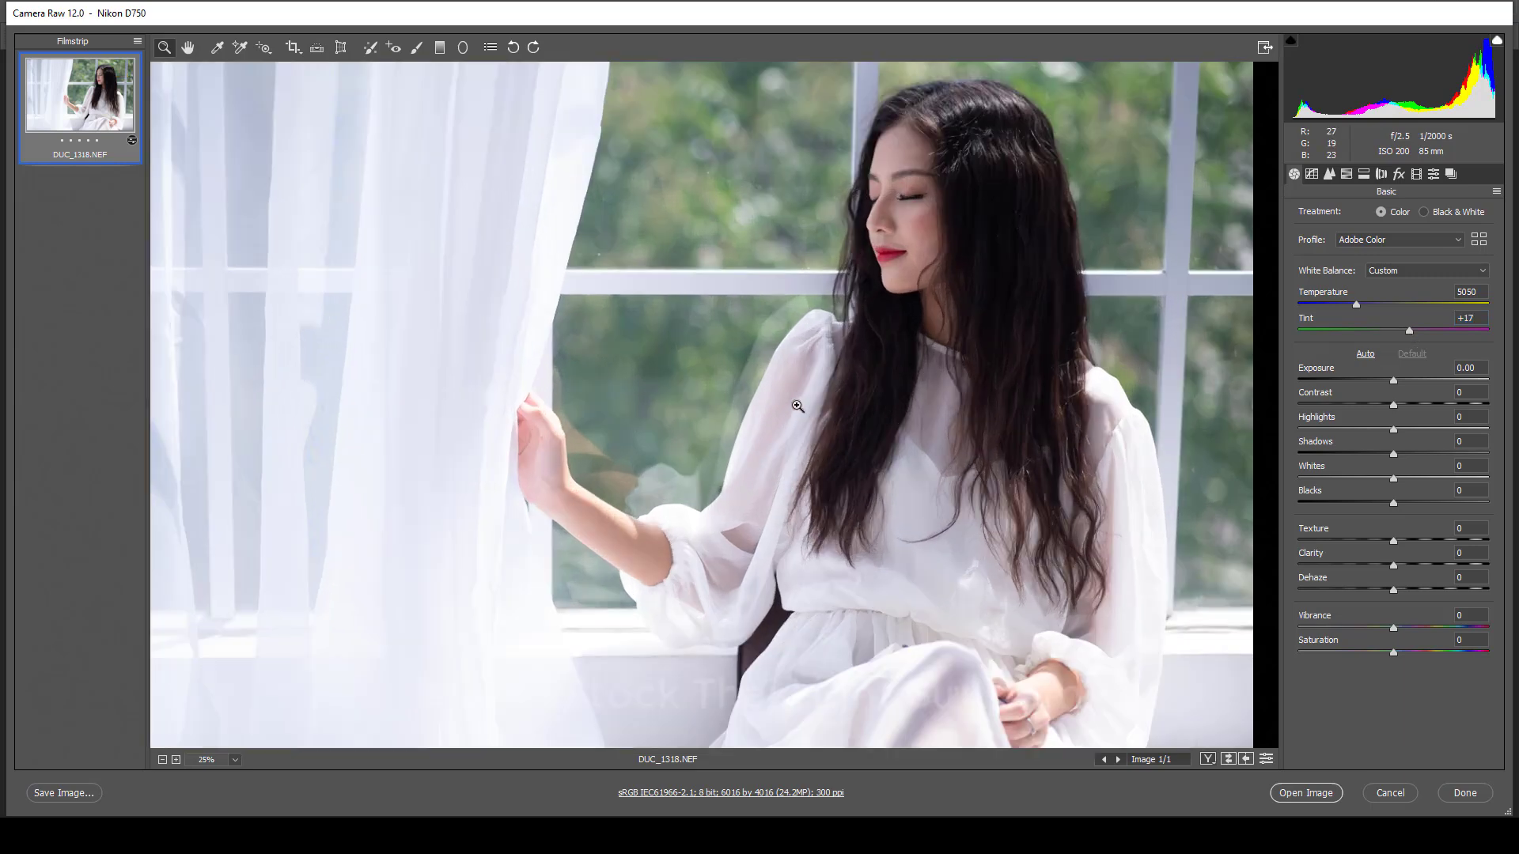
pyautogui.click(758, 405)
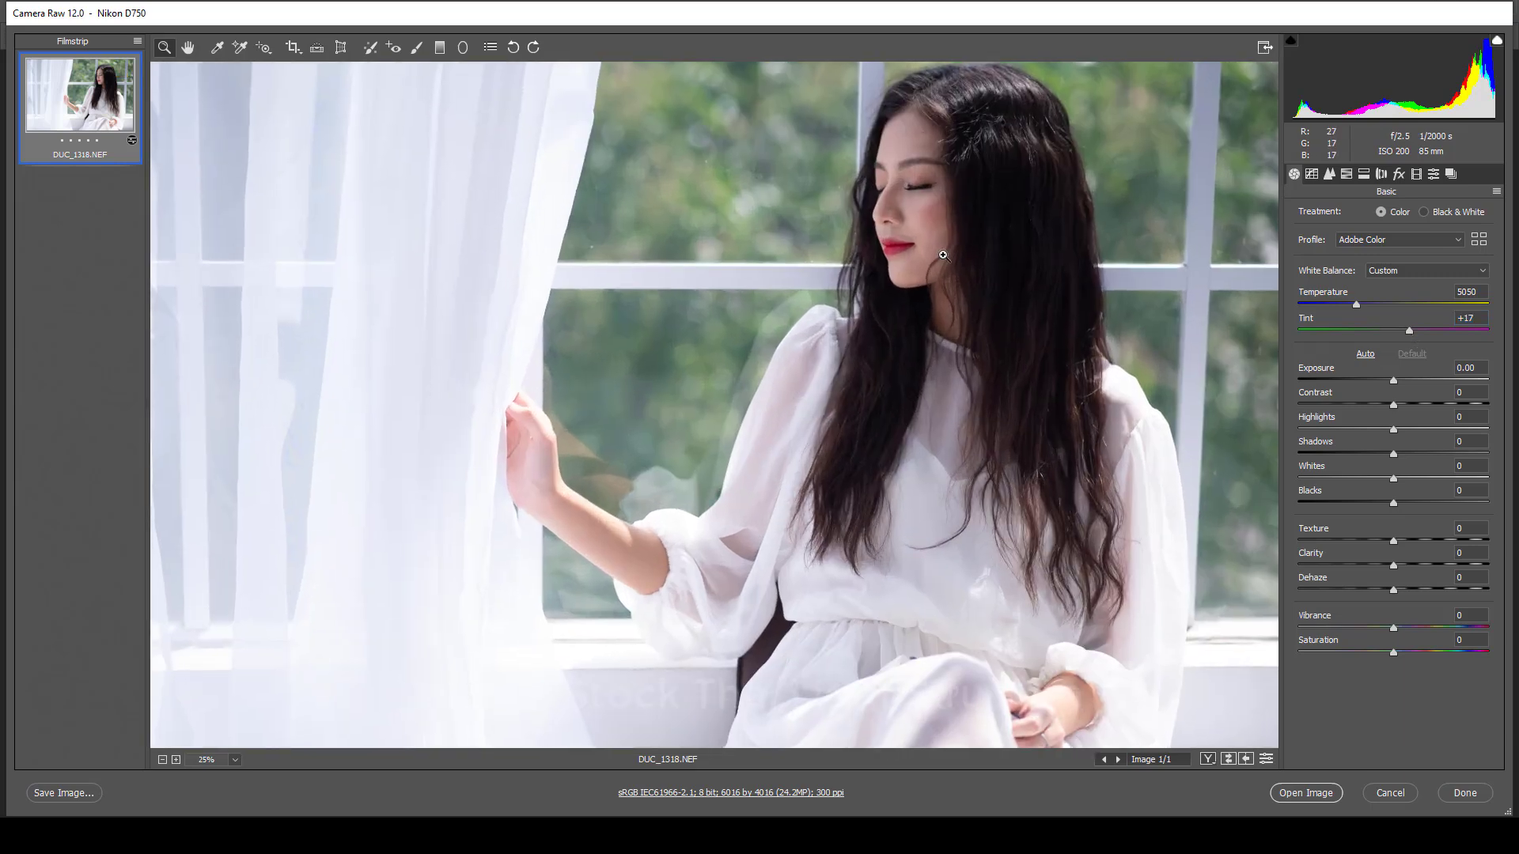
pyautogui.keyDown('alt'); pyautogui.click(892, 431); pyautogui.keyUp('alt')
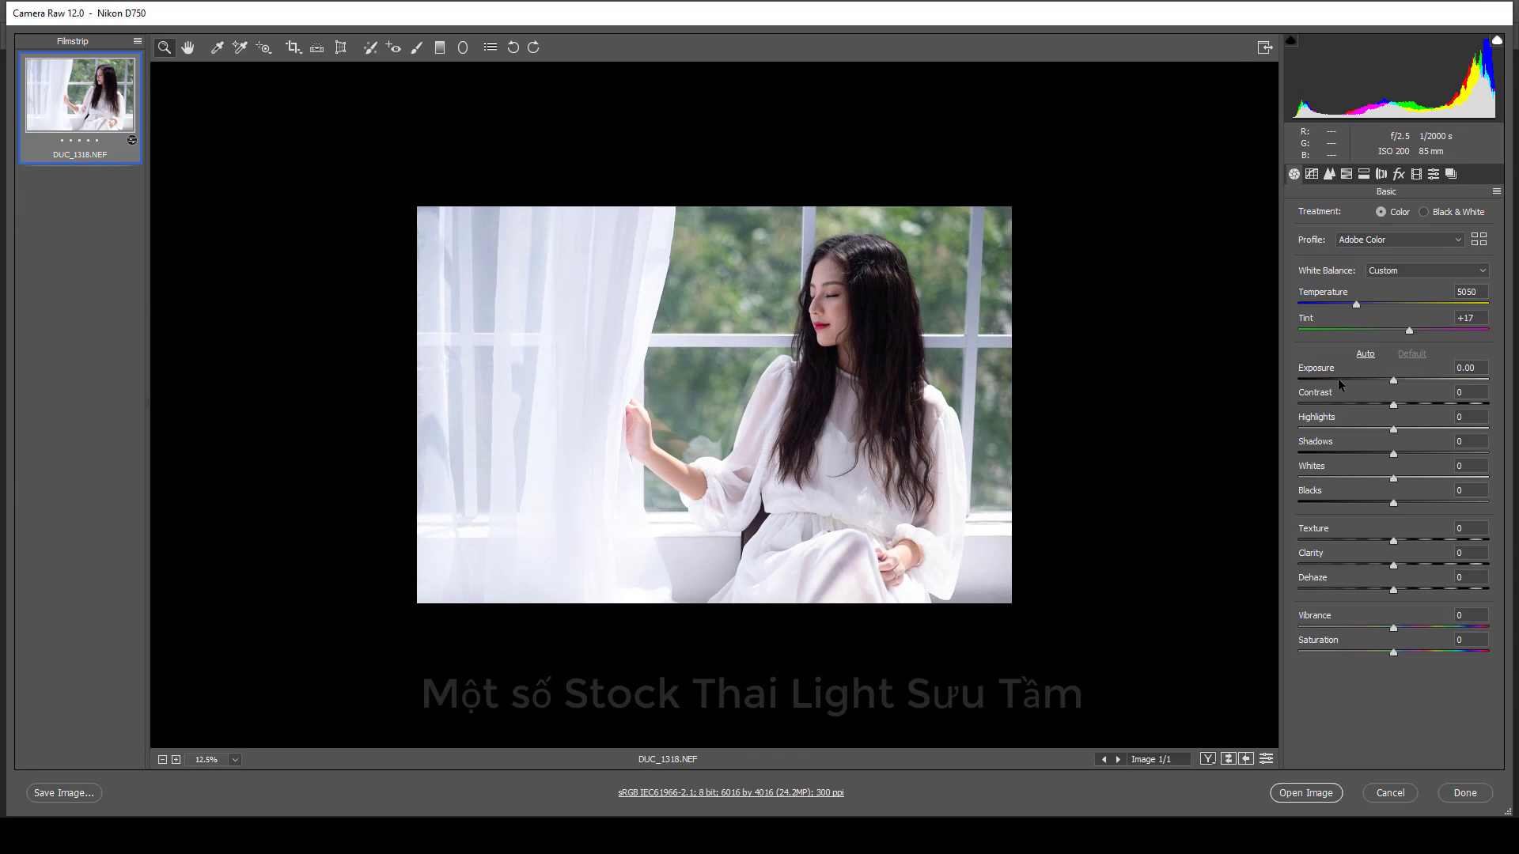
# Set the exposure to +0.15 and the contrast to +31
pyautogui.moveTo(1393, 381); pyautogui.dragTo(1396, 381)
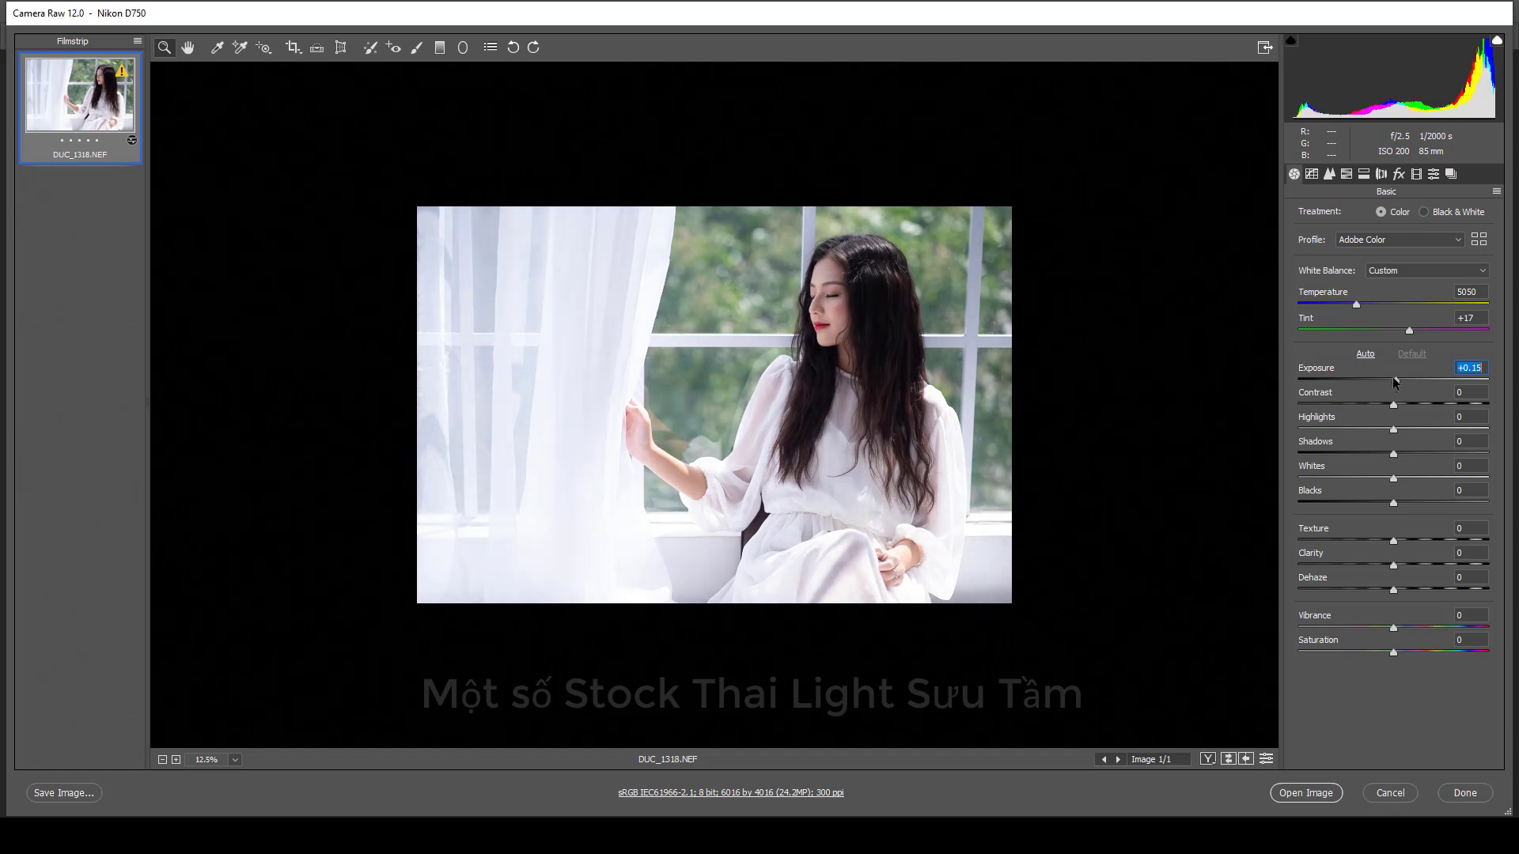
pyautogui.moveTo(1393, 404); pyautogui.dragTo(1423, 406)
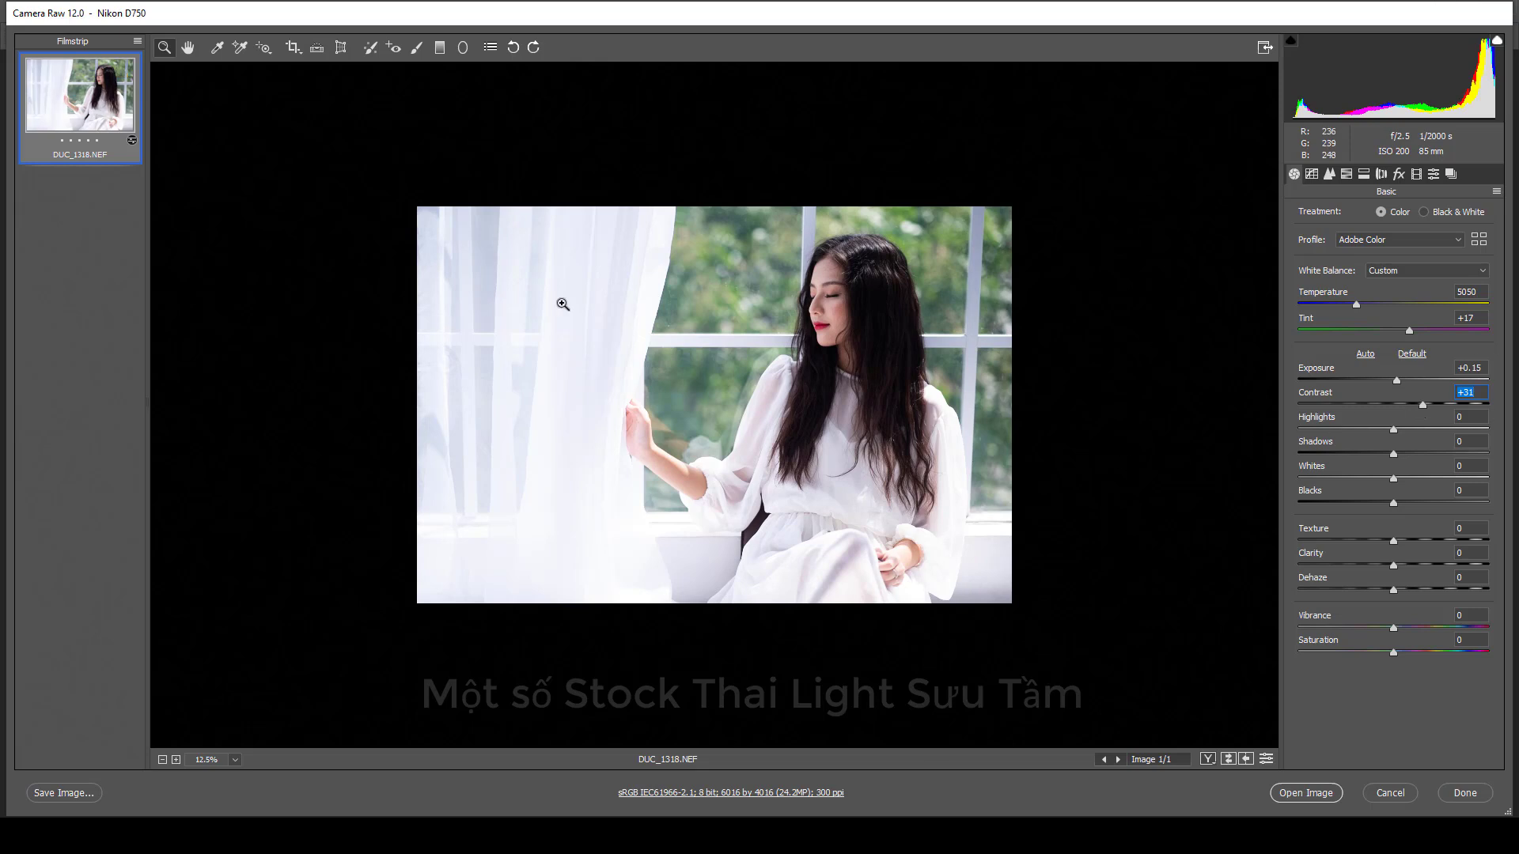
# Recover detail in the bright curtain and dress by setting the highlights to -75
pyautogui.moveTo(1395, 430); pyautogui.dragTo(1303, 439)
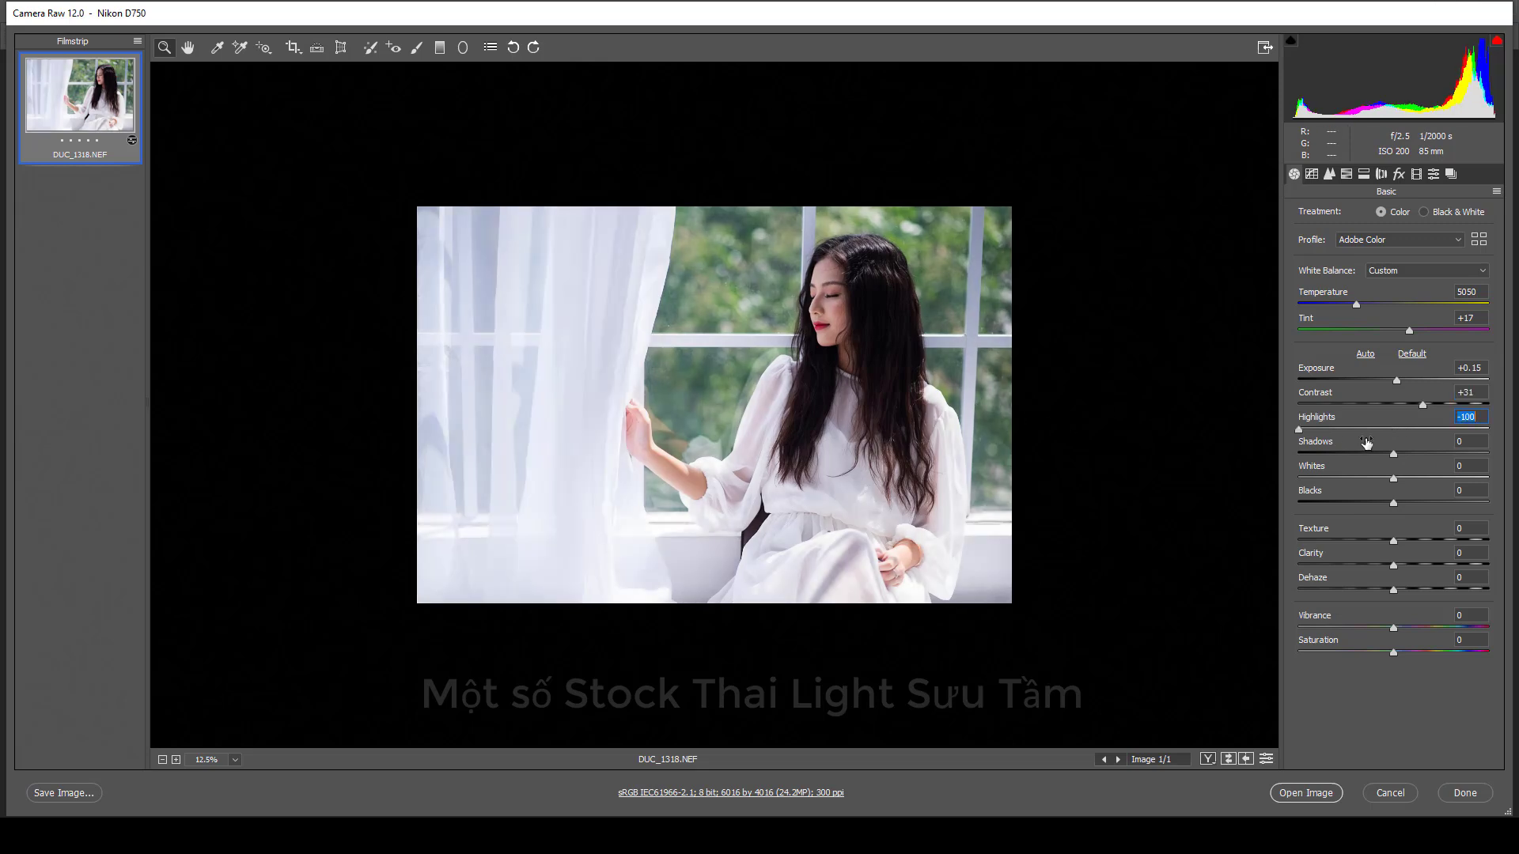
pyautogui.moveTo(1300, 431)
pyautogui.mouseDown()
pyautogui.moveTo(1360, 433)
pyautogui.moveTo(1327, 429)
pyautogui.mouseUp()
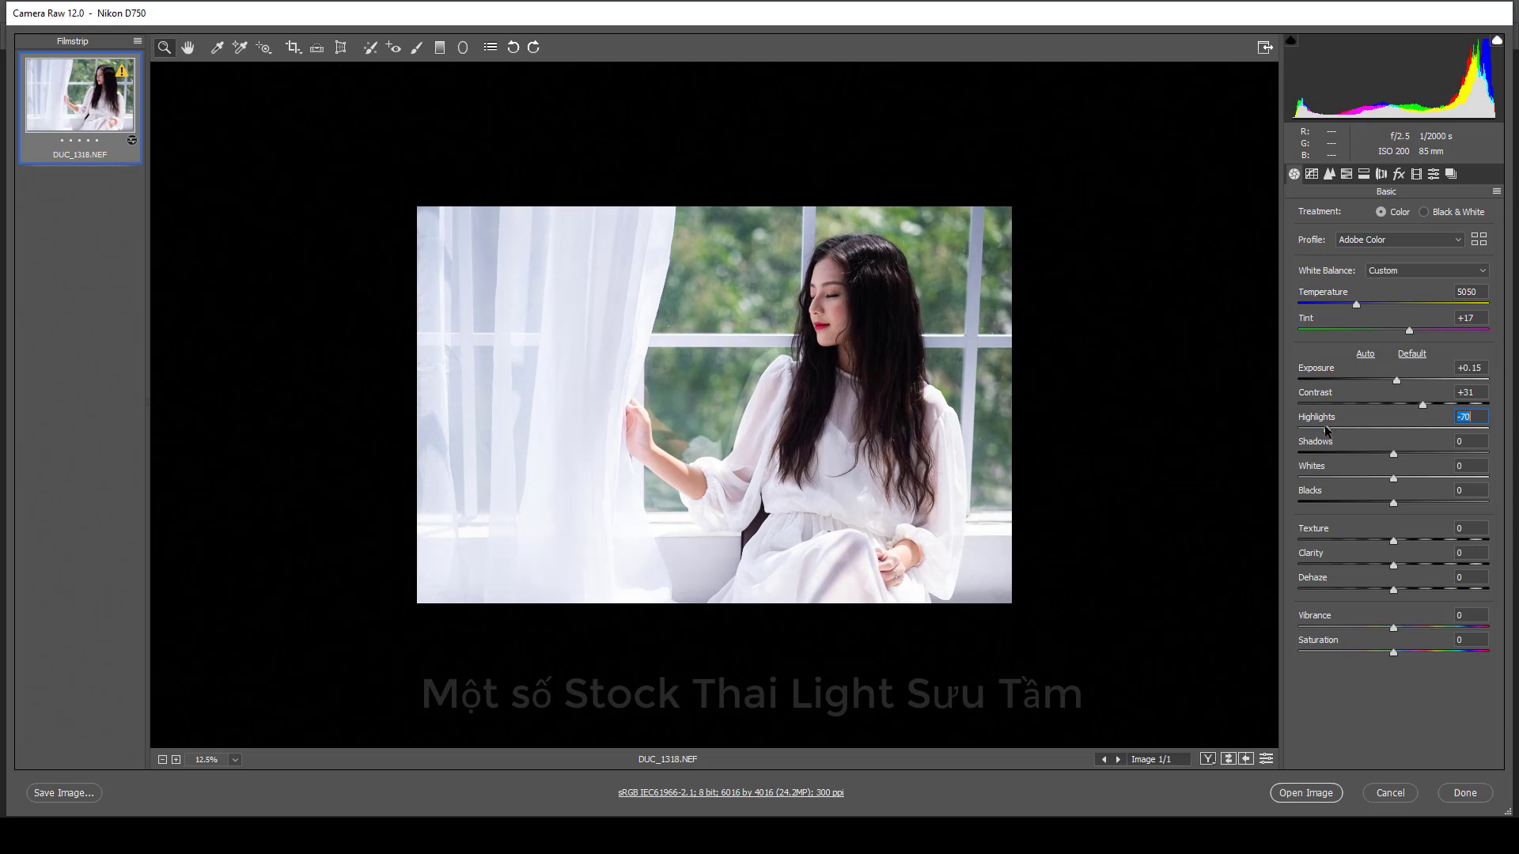
pyautogui.moveTo(1327, 429); pyautogui.dragTo(1322, 428)
# Try the photo with the contrast reset to 0 and undo that reset
pyautogui.doubleClick(1422, 405)
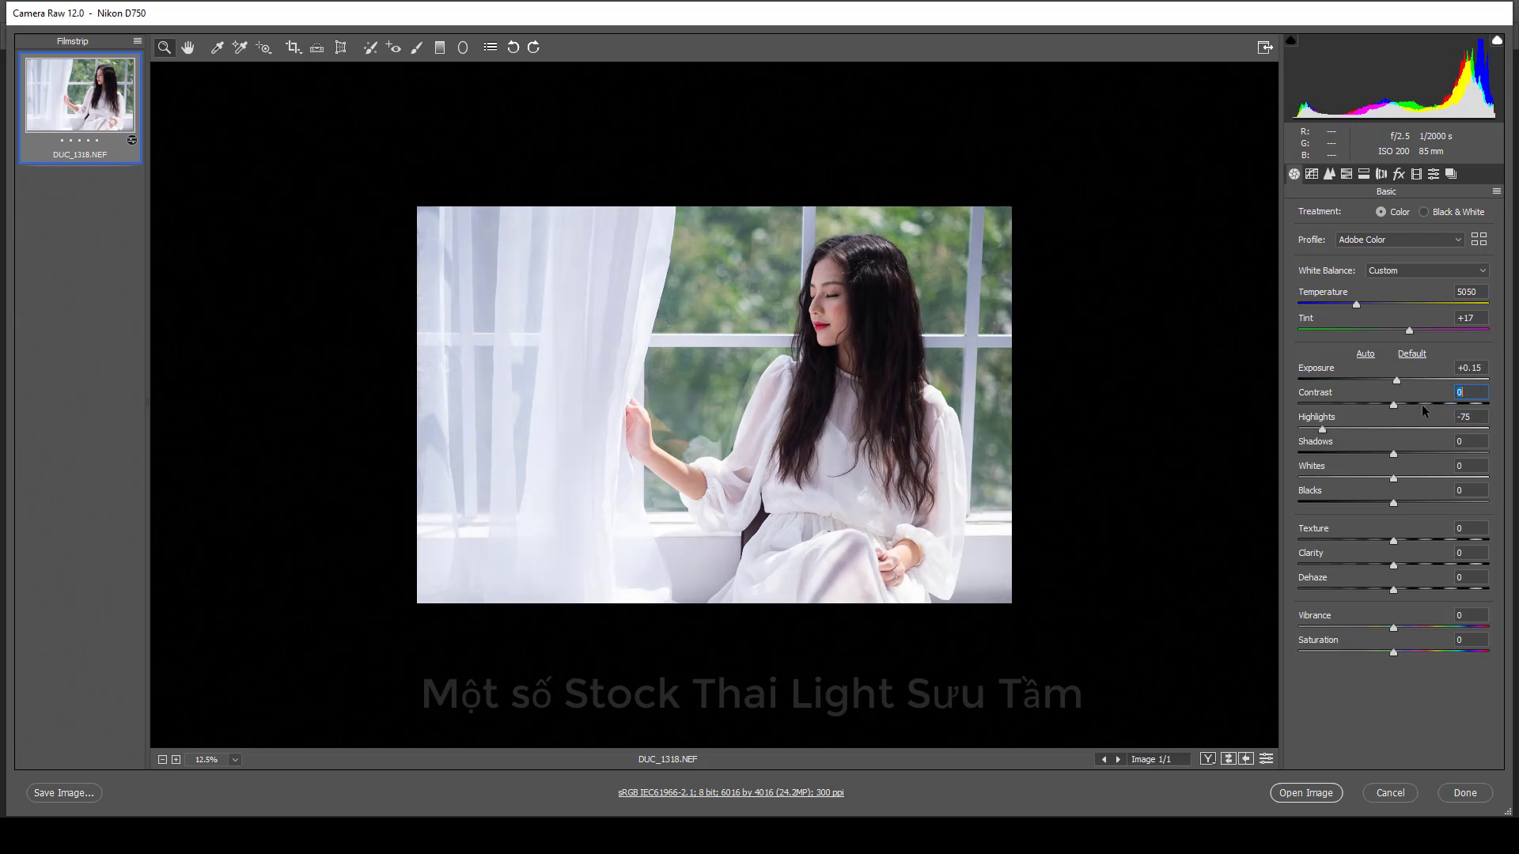
pyautogui.hotkey('ctrl', 'z')
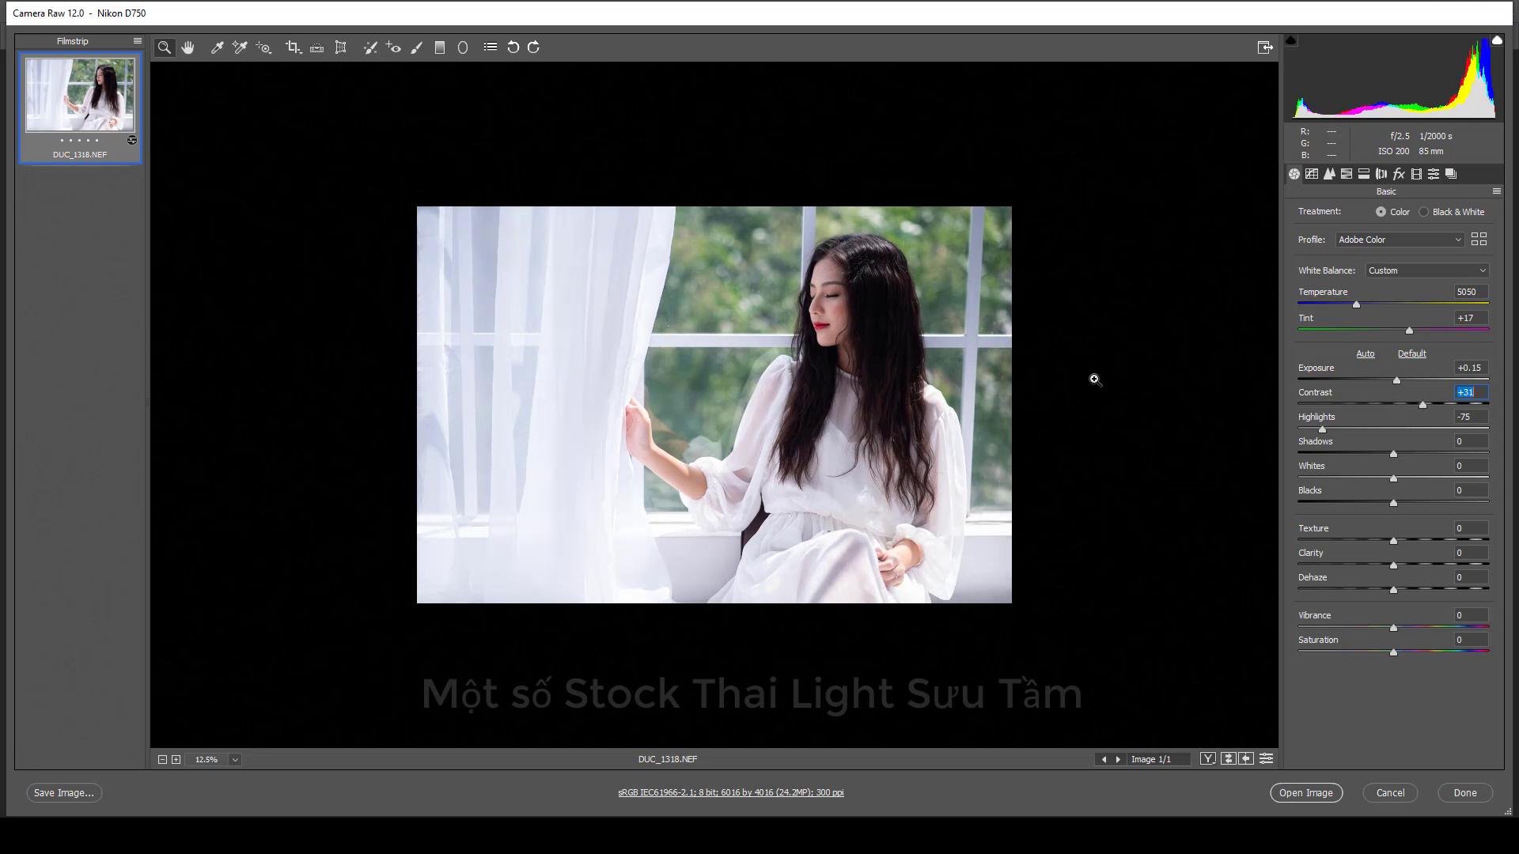
# Compare the edited portrait with its original settings, looking closely at the face and hair
pyautogui.hotkey('ctrl', 'alt', 'p')
pyautogui.click(910, 354)
pyautogui.click(1003, 342)
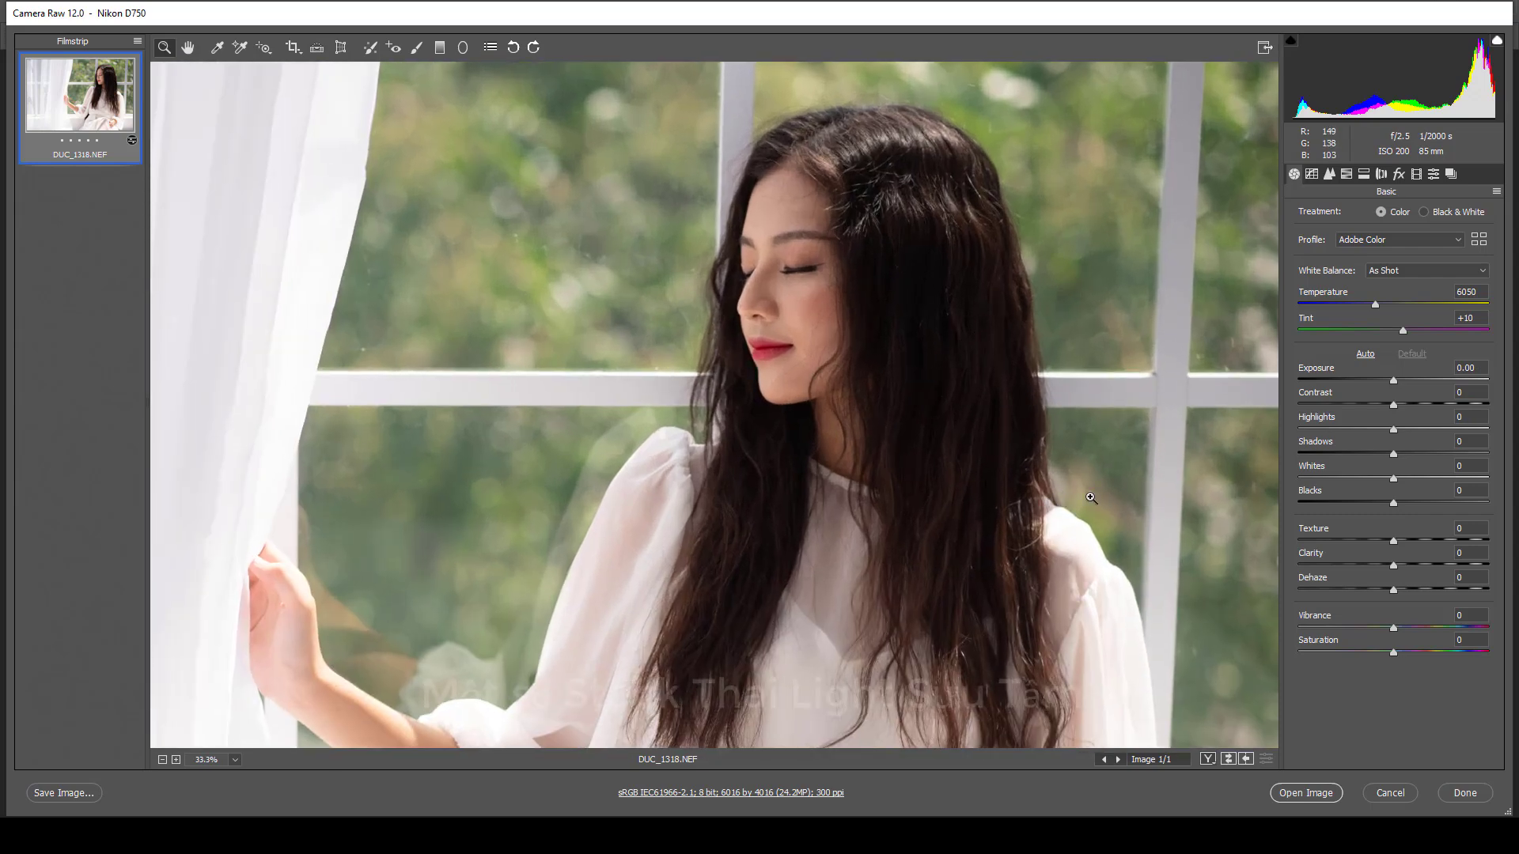
pyautogui.hotkey('ctrl', 'alt', 'p')
pyautogui.keyDown('alt'); pyautogui.click(899, 472); pyautogui.keyUp('alt')
pyautogui.keyDown('alt'); pyautogui.click(898, 472); pyautogui.keyUp('alt')
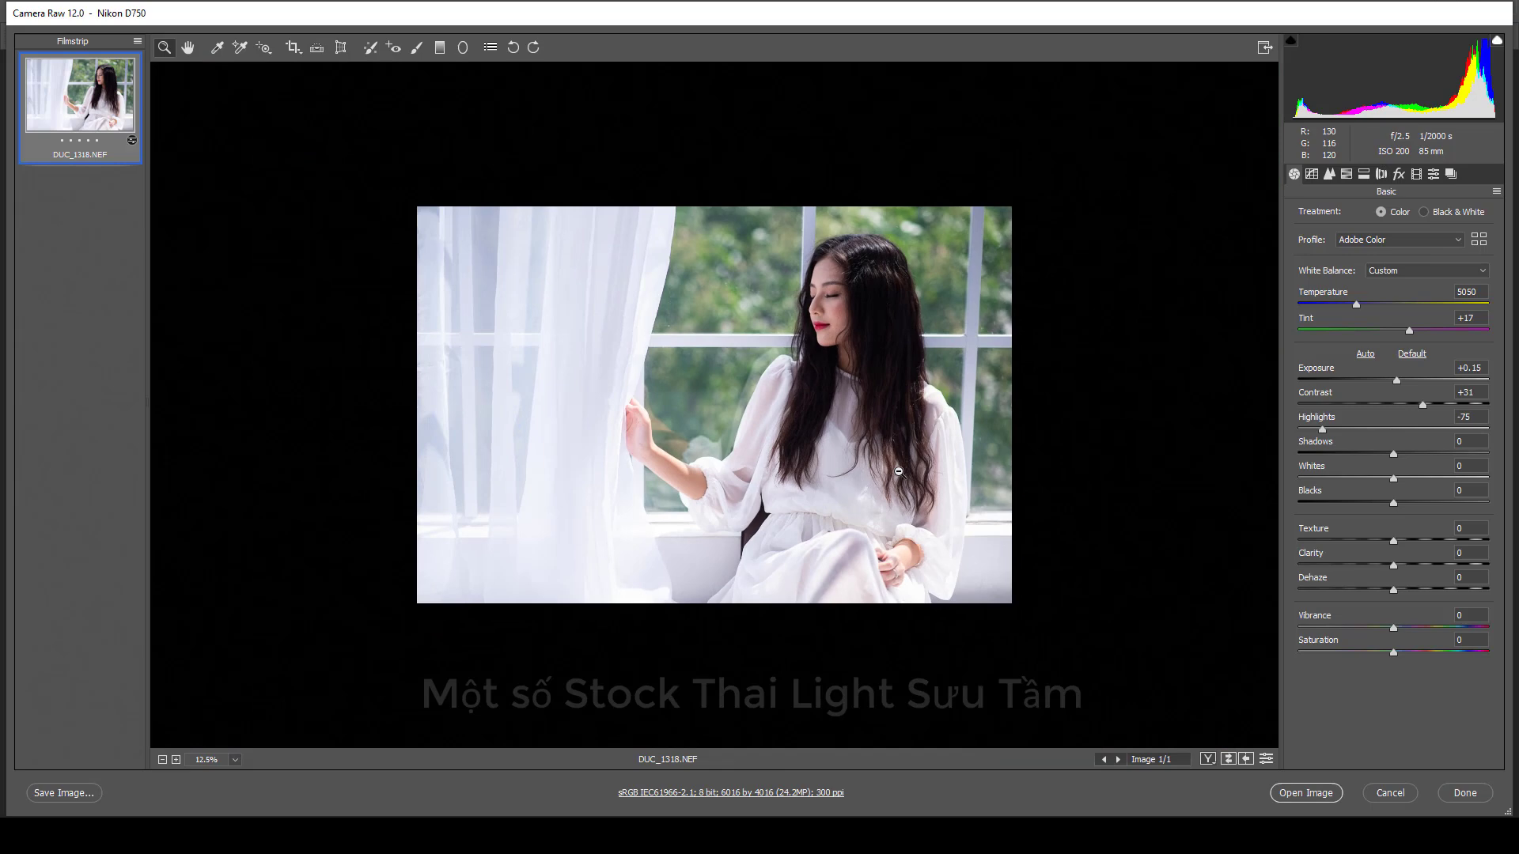
# Brighten the dark areas of the hair by setting the shadows to +52
pyautogui.moveTo(1393, 453); pyautogui.dragTo(1439, 454)
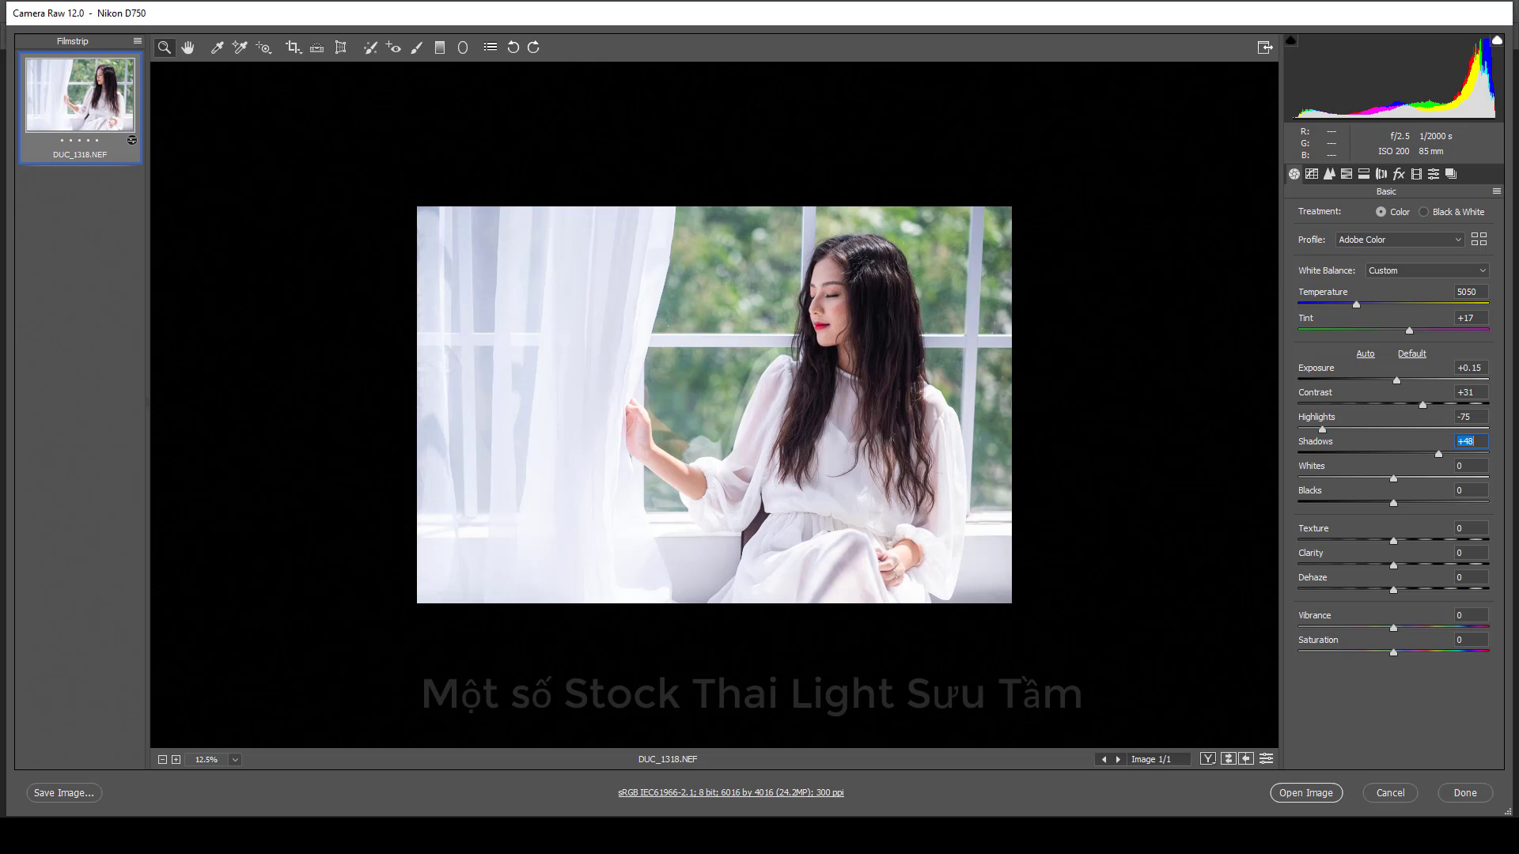
pyautogui.moveTo(1440, 453); pyautogui.dragTo(1445, 450)
pyautogui.click(584, 525)
pyautogui.moveTo(584, 525); pyautogui.dragTo(642, 518)
pyautogui.press('alt')
# Set the whites to -12 and the blacks to +10, checking the tones on the face
pyautogui.moveTo(1392, 480); pyautogui.dragTo(1382, 476)
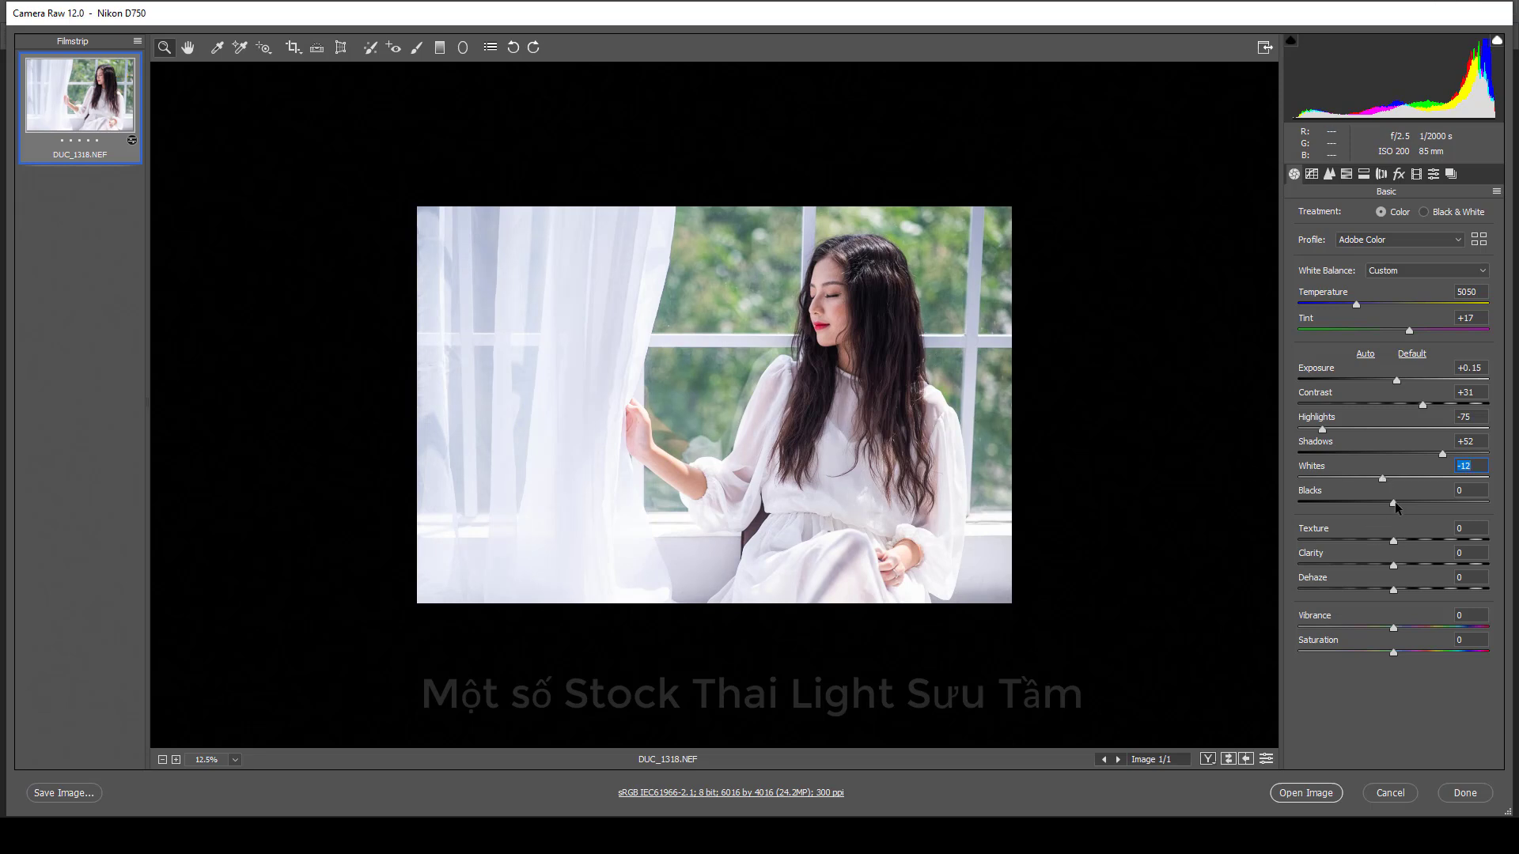
pyautogui.moveTo(1394, 502)
pyautogui.mouseDown()
pyautogui.moveTo(1348, 497)
pyautogui.moveTo(1445, 487)
pyautogui.moveTo(1416, 487)
pyautogui.mouseUp()
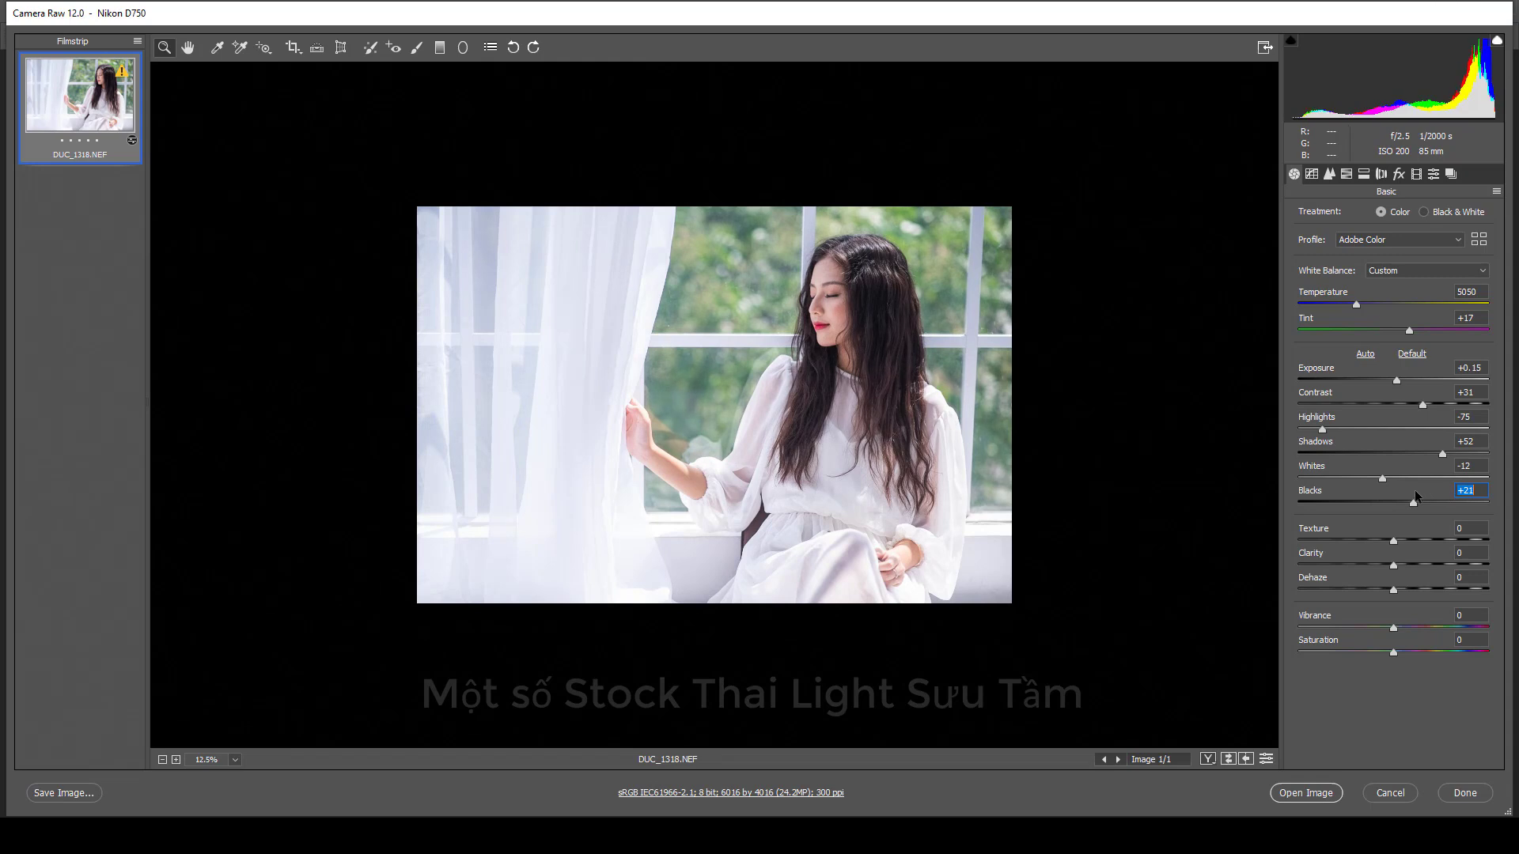
pyautogui.moveTo(1405, 490); pyautogui.dragTo(1403, 489)
pyautogui.press('Up')
pyautogui.click(845, 344)
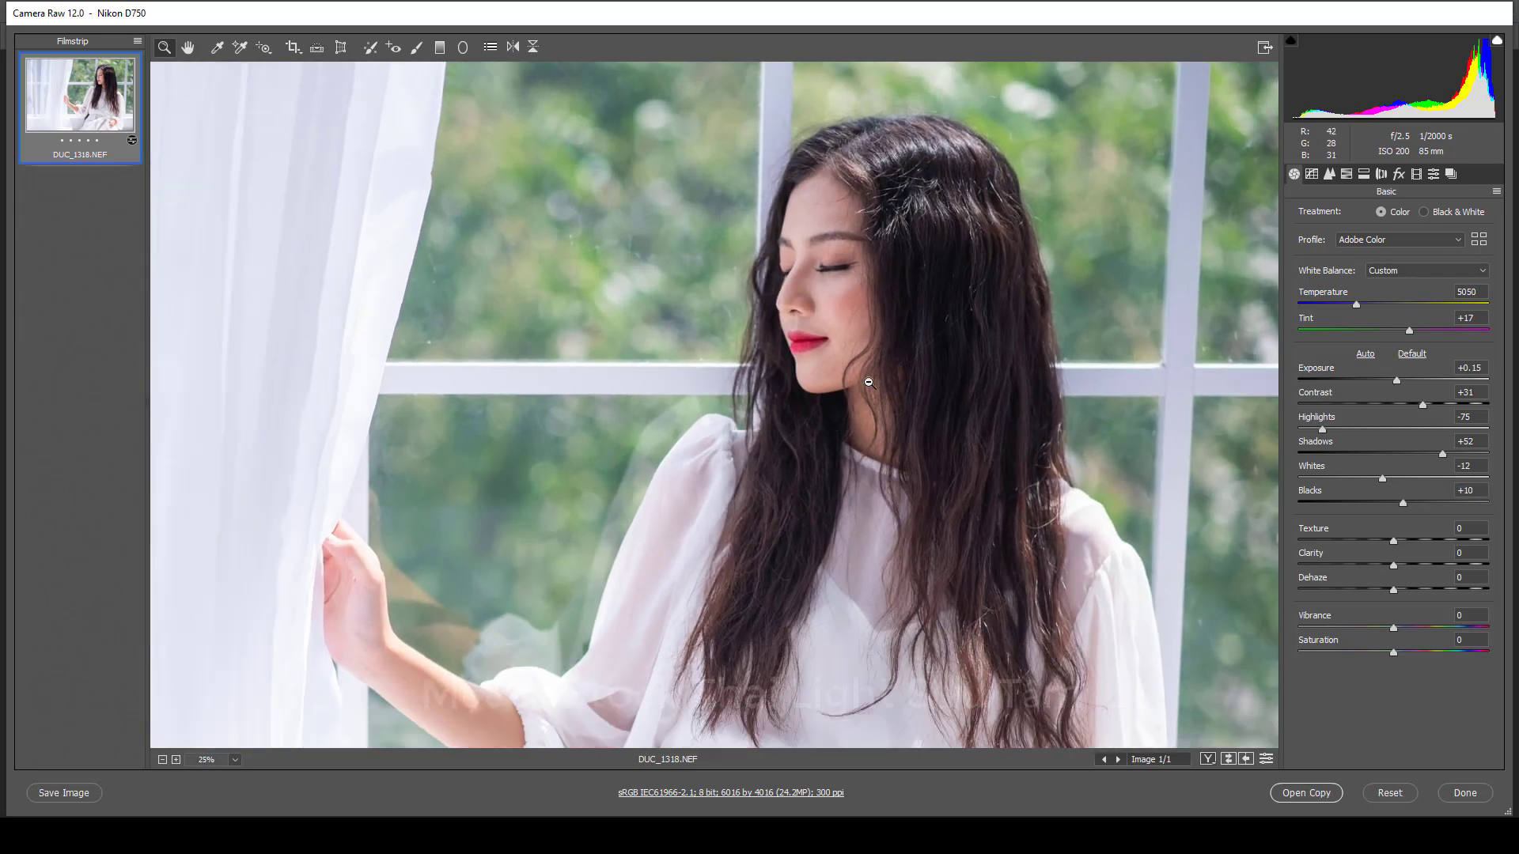
pyautogui.keyDown('alt'); pyautogui.click(868, 382); pyautogui.keyUp('alt')
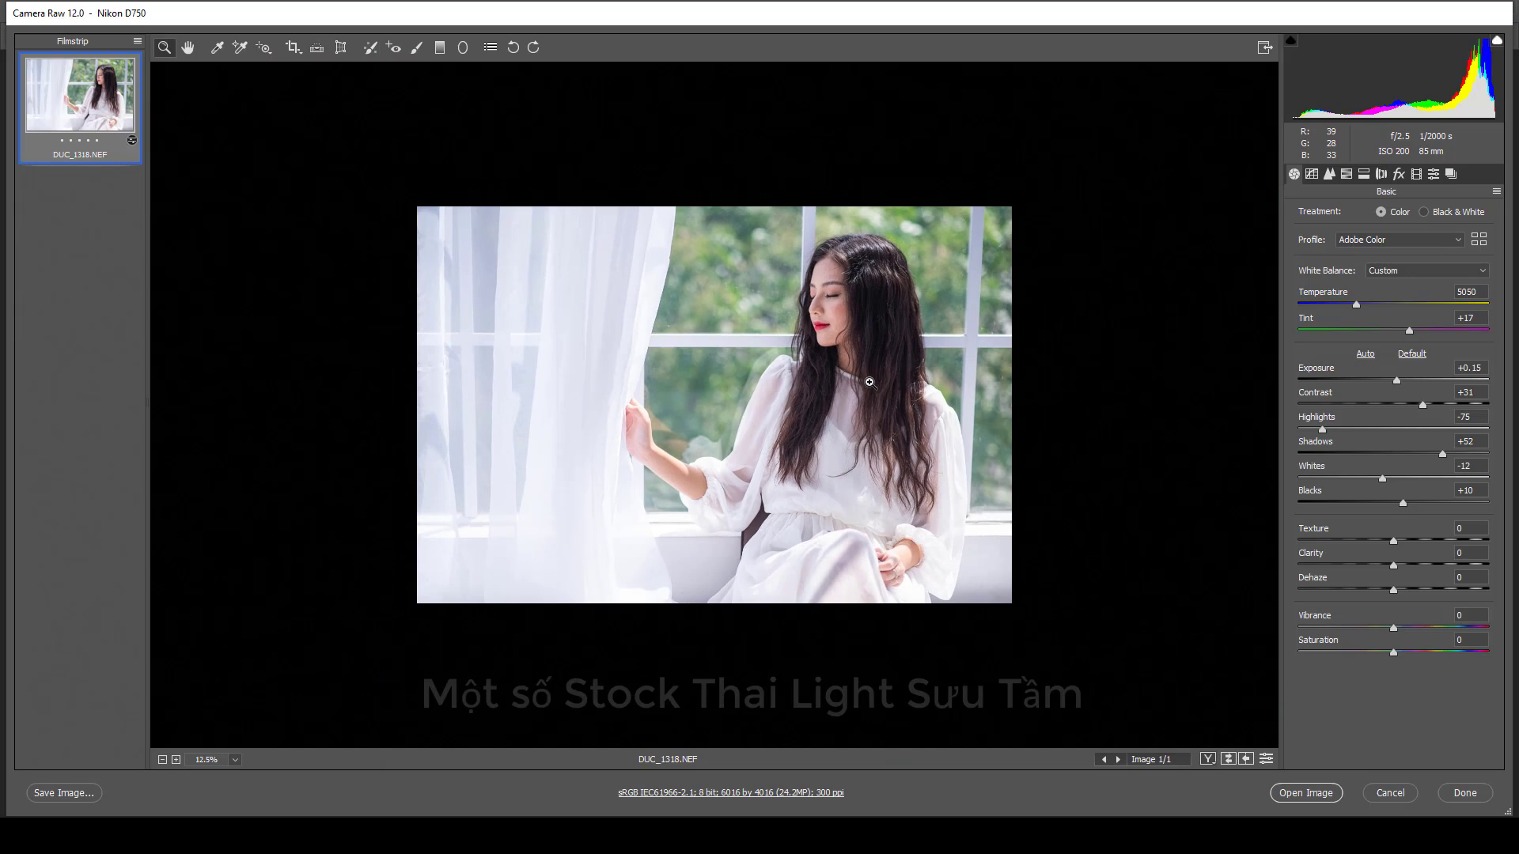
pyautogui.click(856, 360)
pyautogui.keyDown('alt'); pyautogui.click(827, 382); pyautogui.keyUp('alt')
# Strengthen the photo's colours by setting the vibrance to +5 and the saturation to +22
pyautogui.moveTo(1397, 626); pyautogui.dragTo(1404, 625)
pyautogui.moveTo(1394, 653); pyautogui.dragTo(1403, 654)
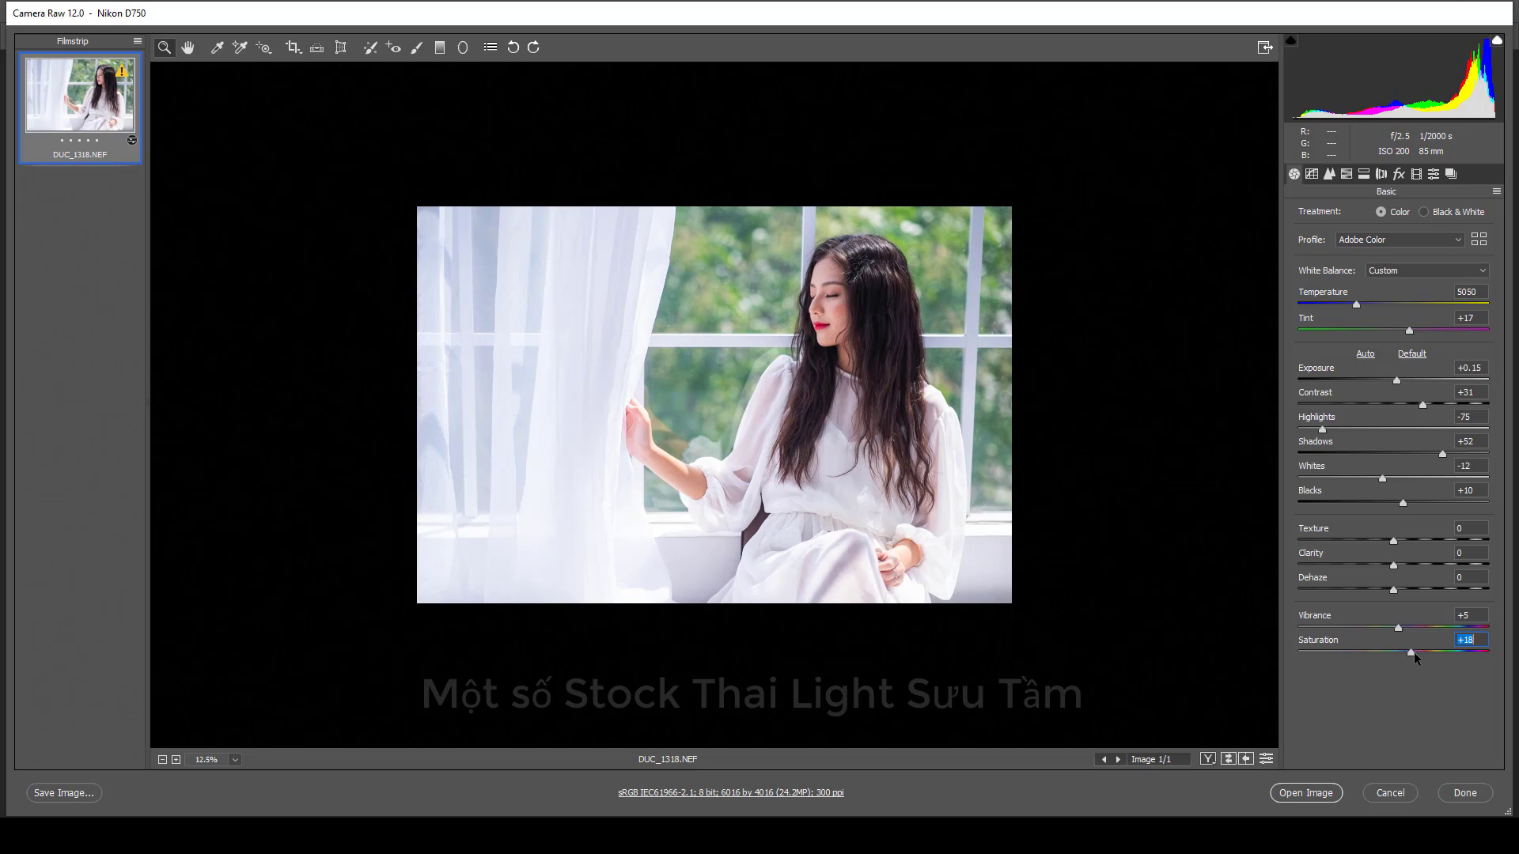
pyautogui.click(876, 345)
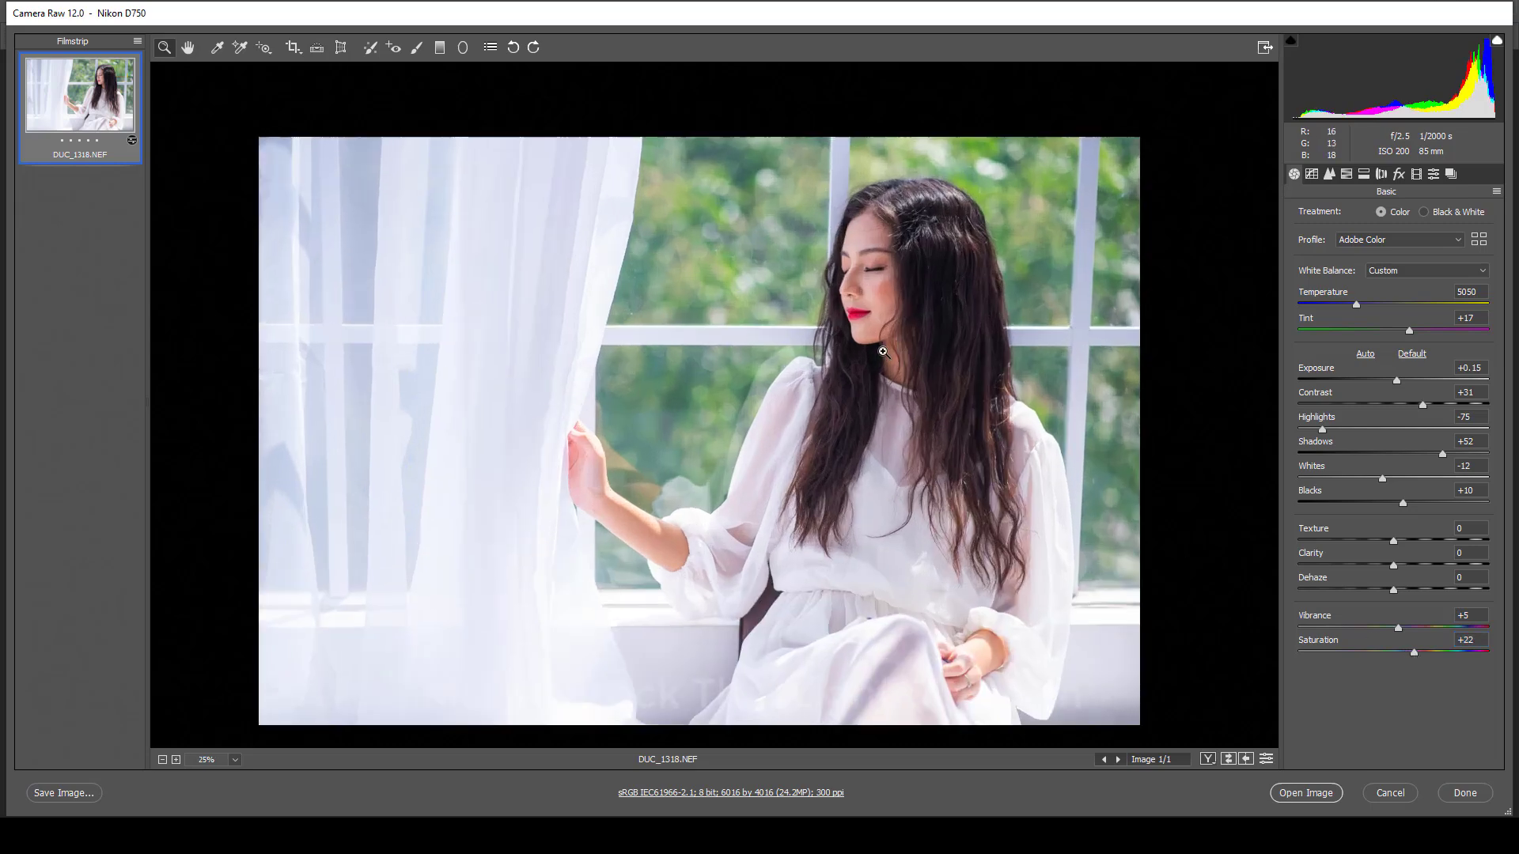
pyautogui.keyDown('alt'); pyautogui.click(964, 418); pyautogui.keyUp('alt')
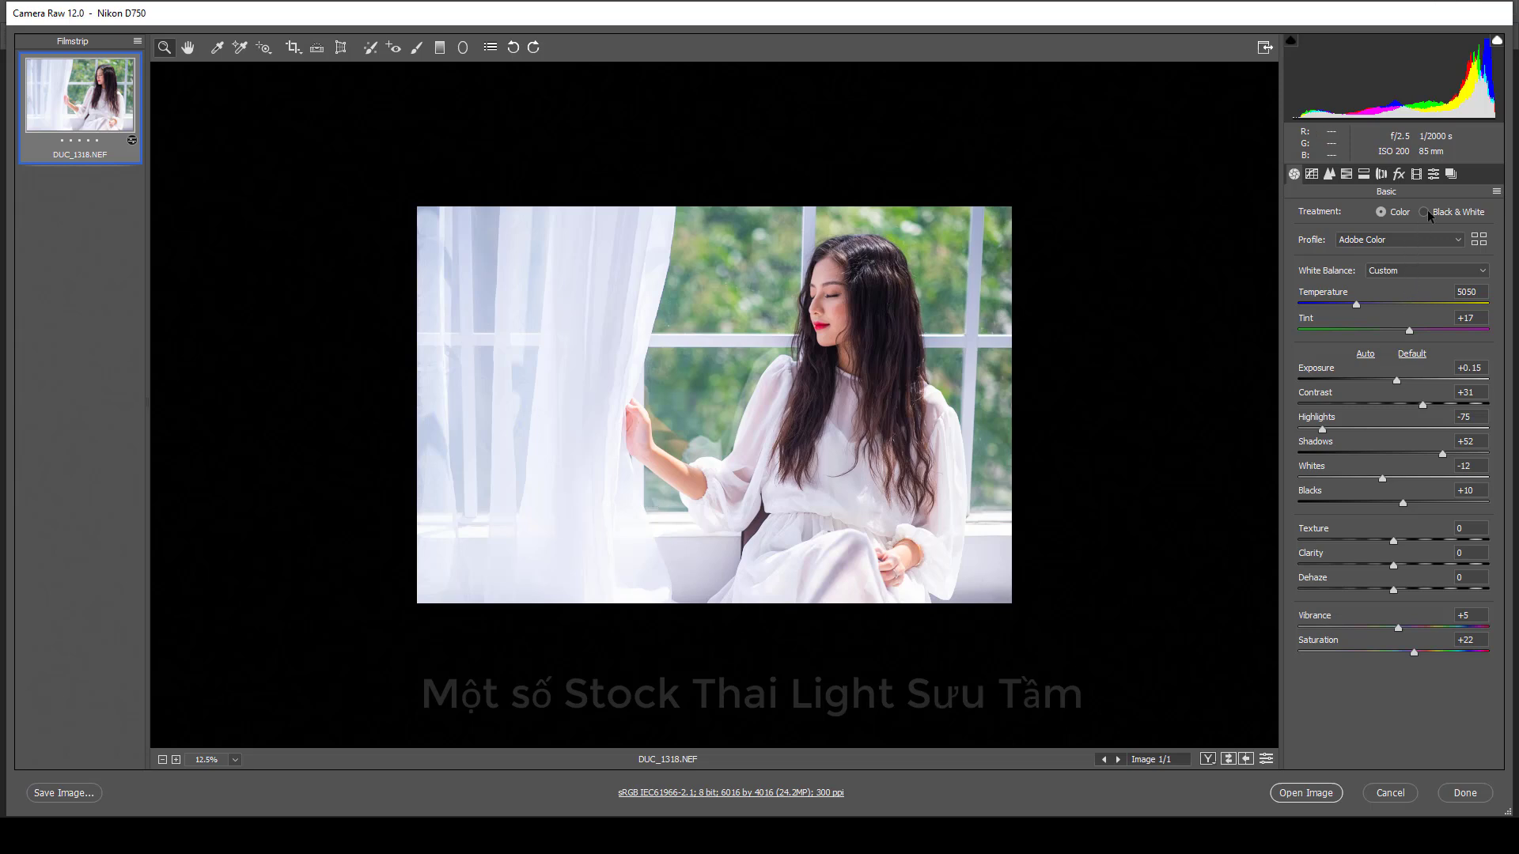
# Apply the Curve preset from the ANH CUOI JAPAN group to the photo
pyautogui.click(1435, 178)
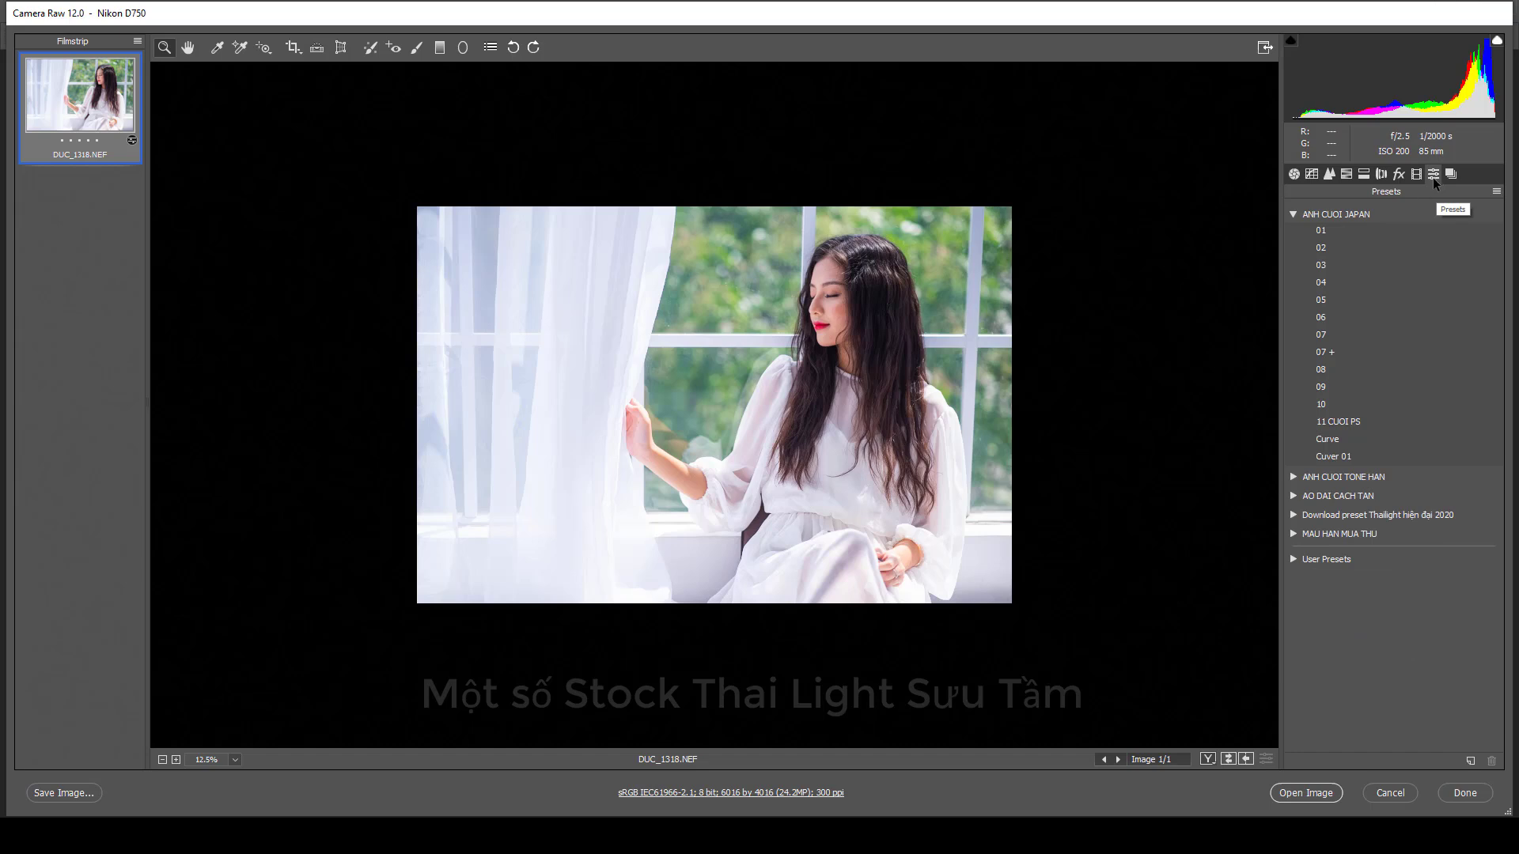
pyautogui.click(1350, 440)
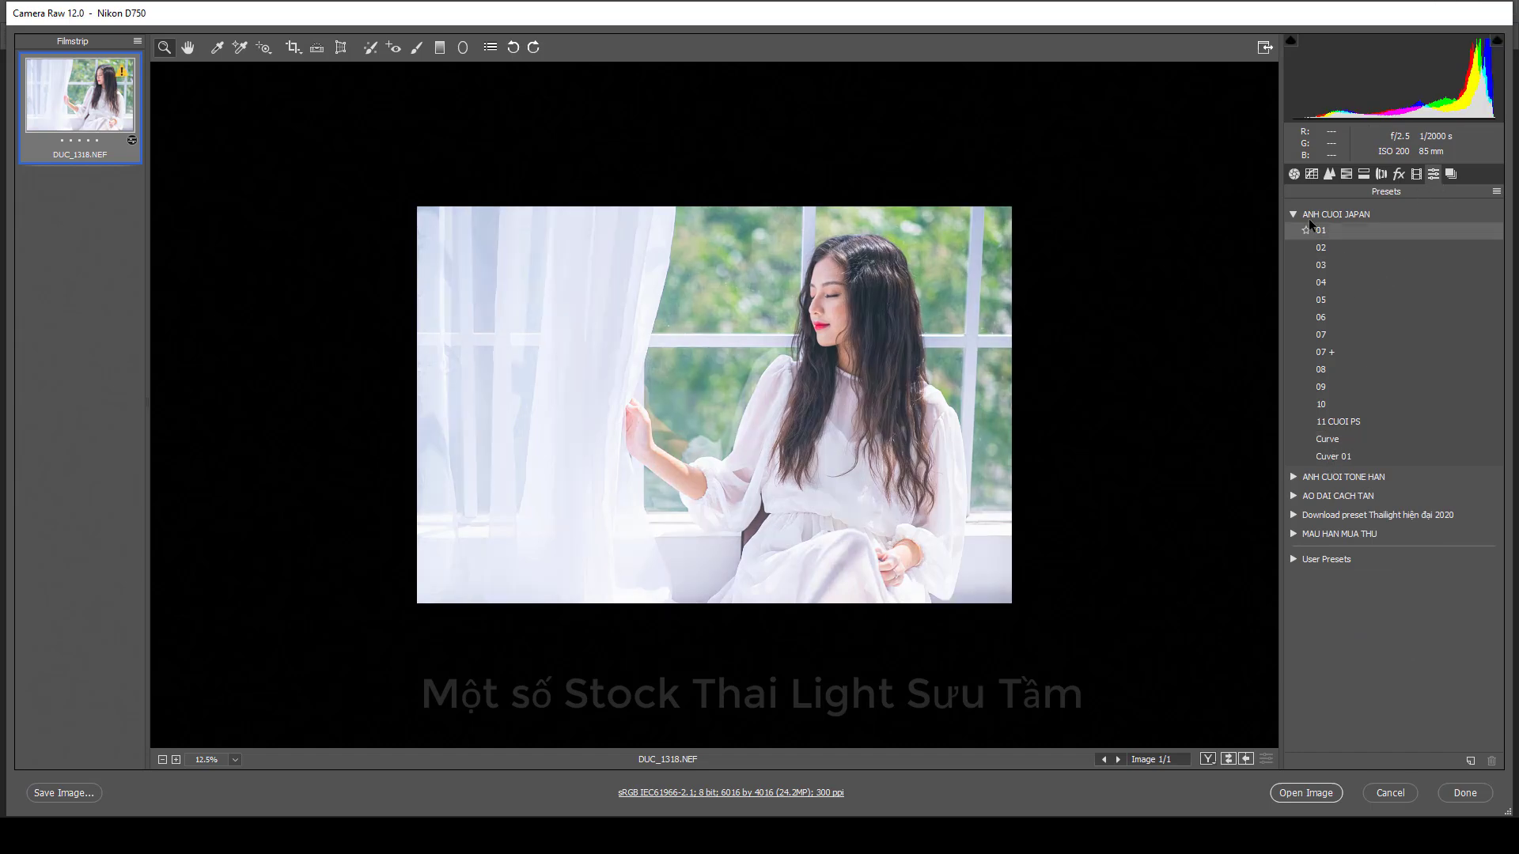
# Apply the Curve preset from the ANH CUOI JAPAN group again and check its effect on the face with the basic settings open
pyautogui.click(1314, 228)
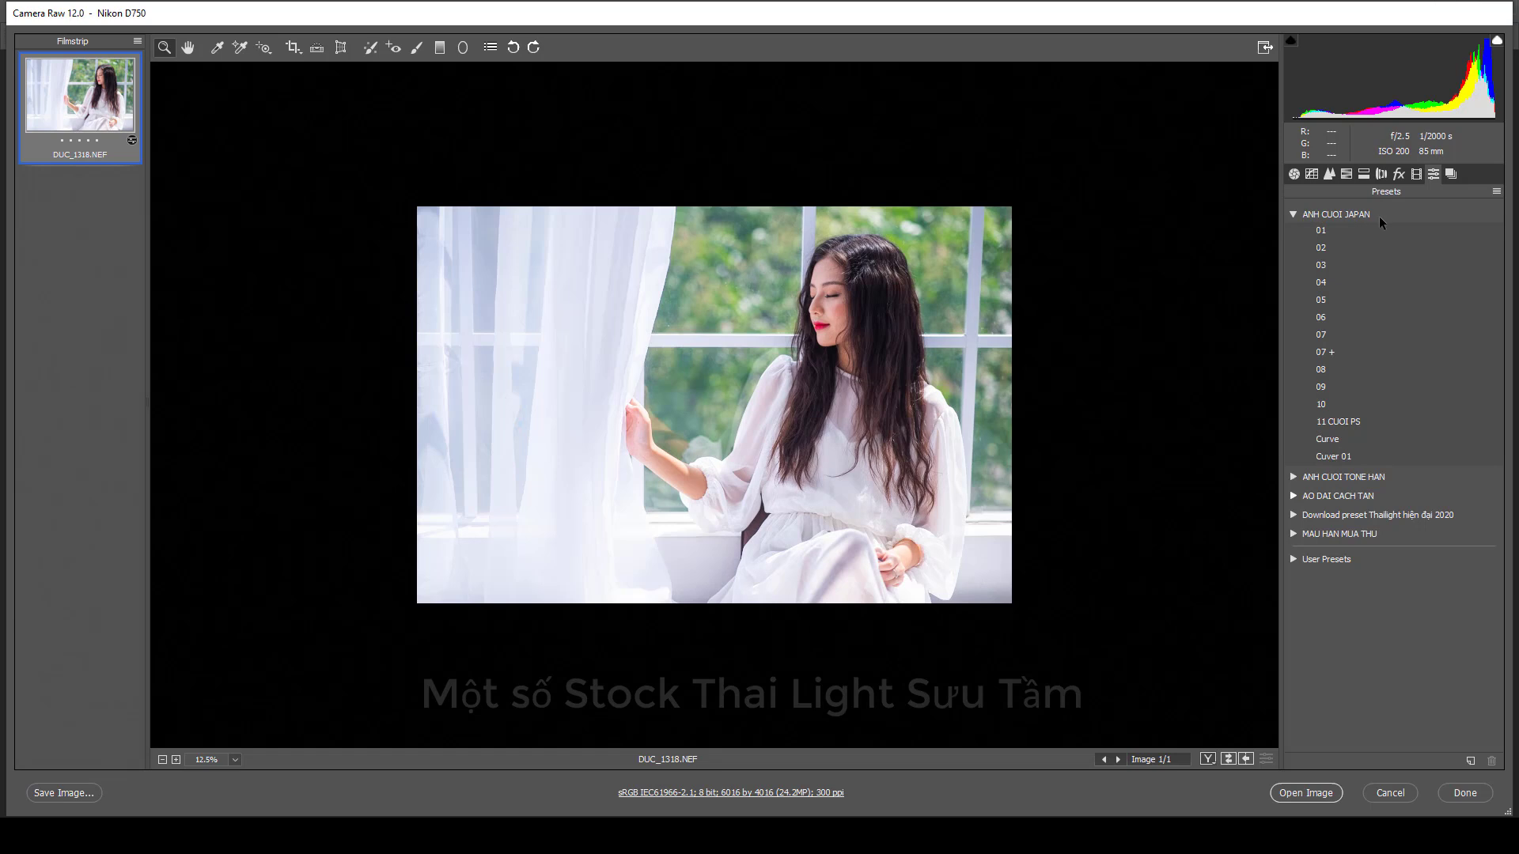
pyautogui.click(1323, 440)
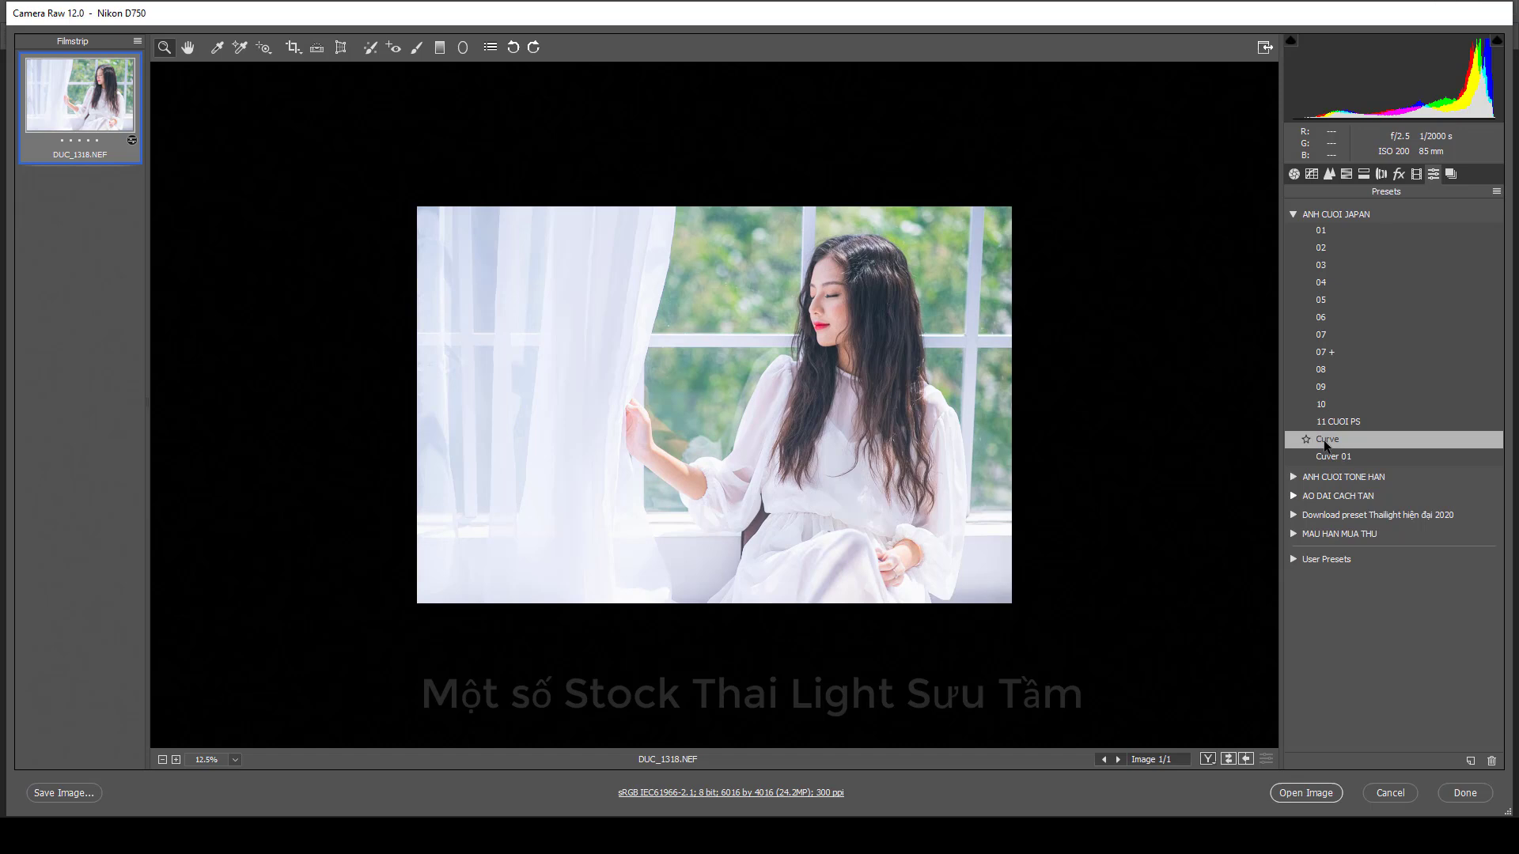
pyautogui.click(1295, 174)
pyautogui.click(879, 336)
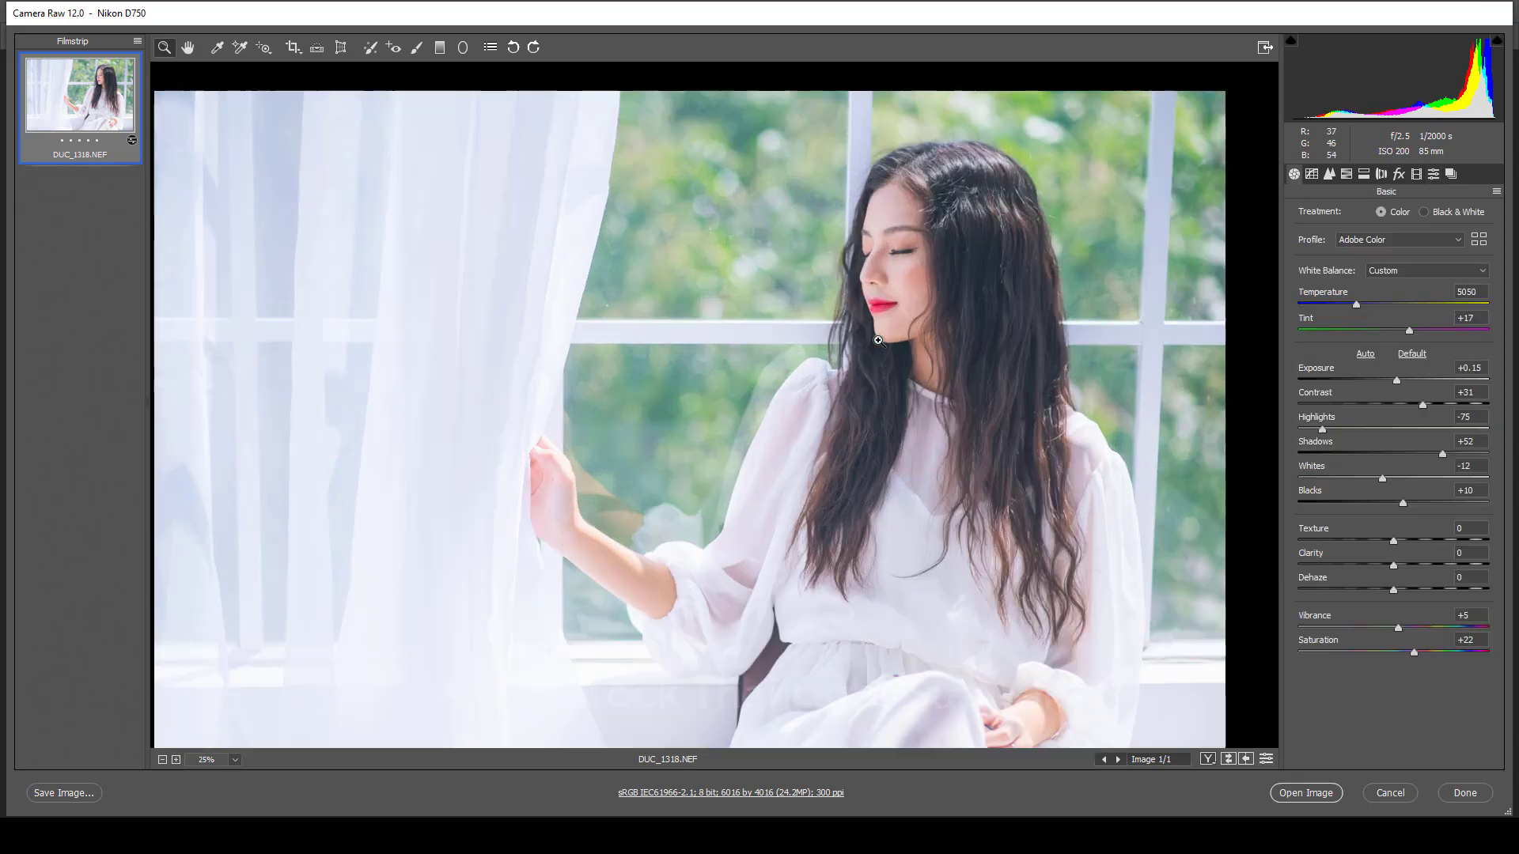
pyautogui.keyDown('alt'); pyautogui.click(935, 402); pyautogui.keyUp('alt')
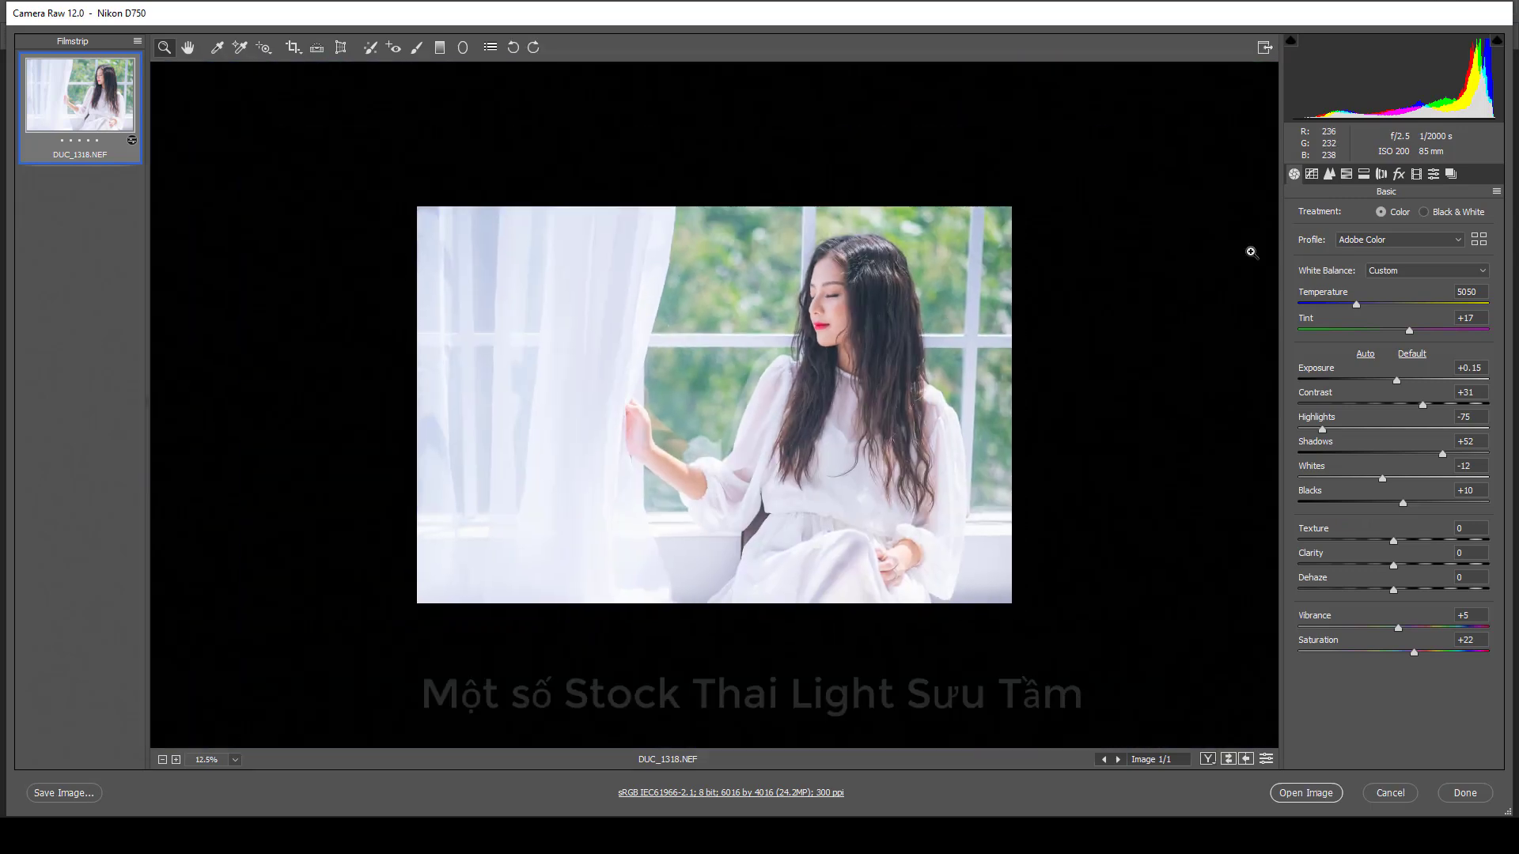
# Examine the tone curve's Red channel and compare the photo repeatedly with and without the curve
pyautogui.click(1311, 174)
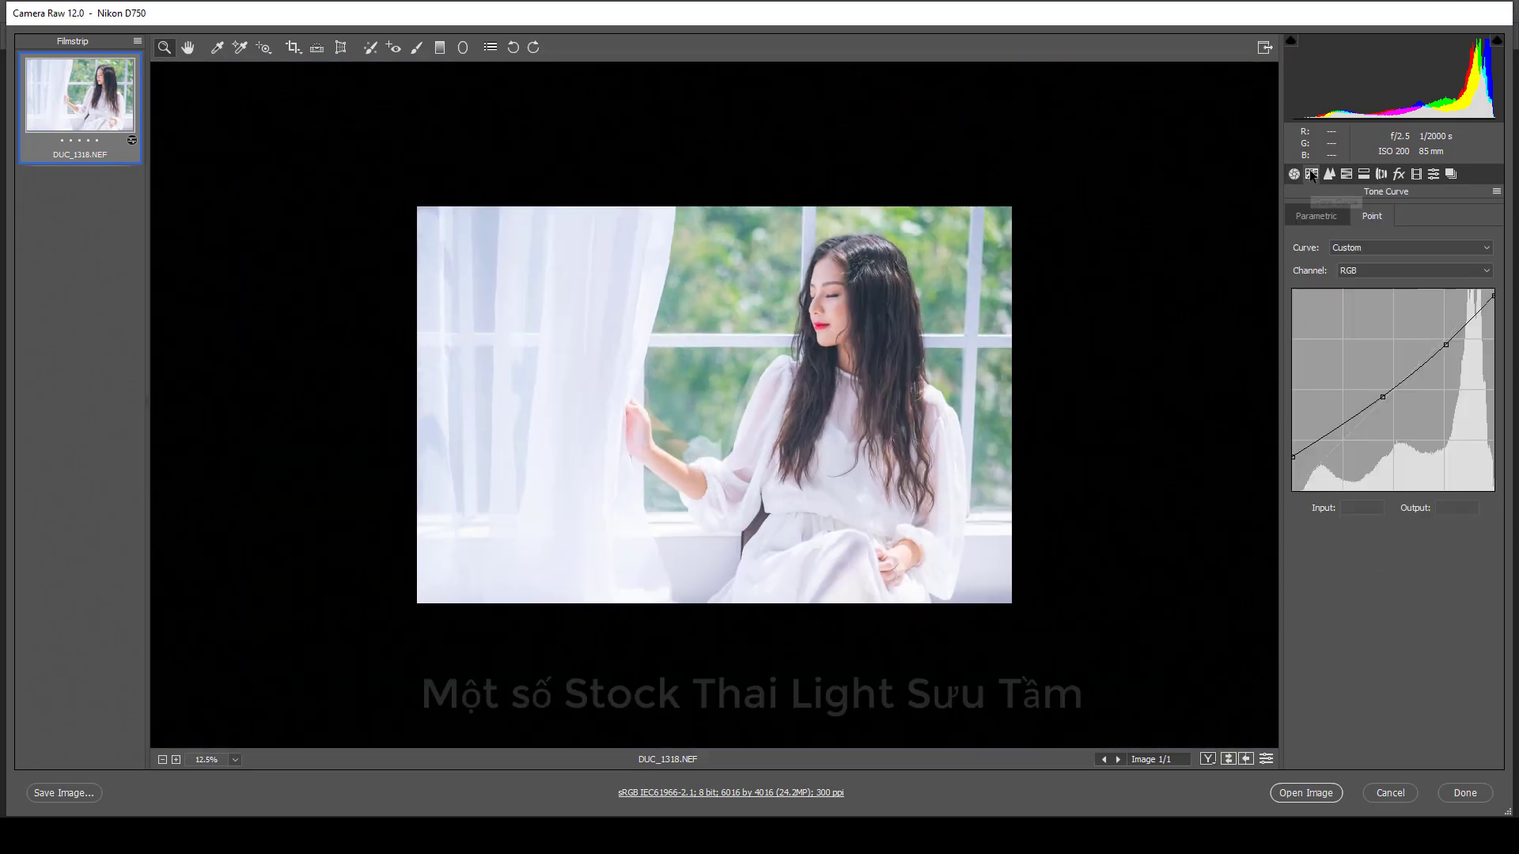
pyautogui.click(1383, 273)
pyautogui.click(1378, 290)
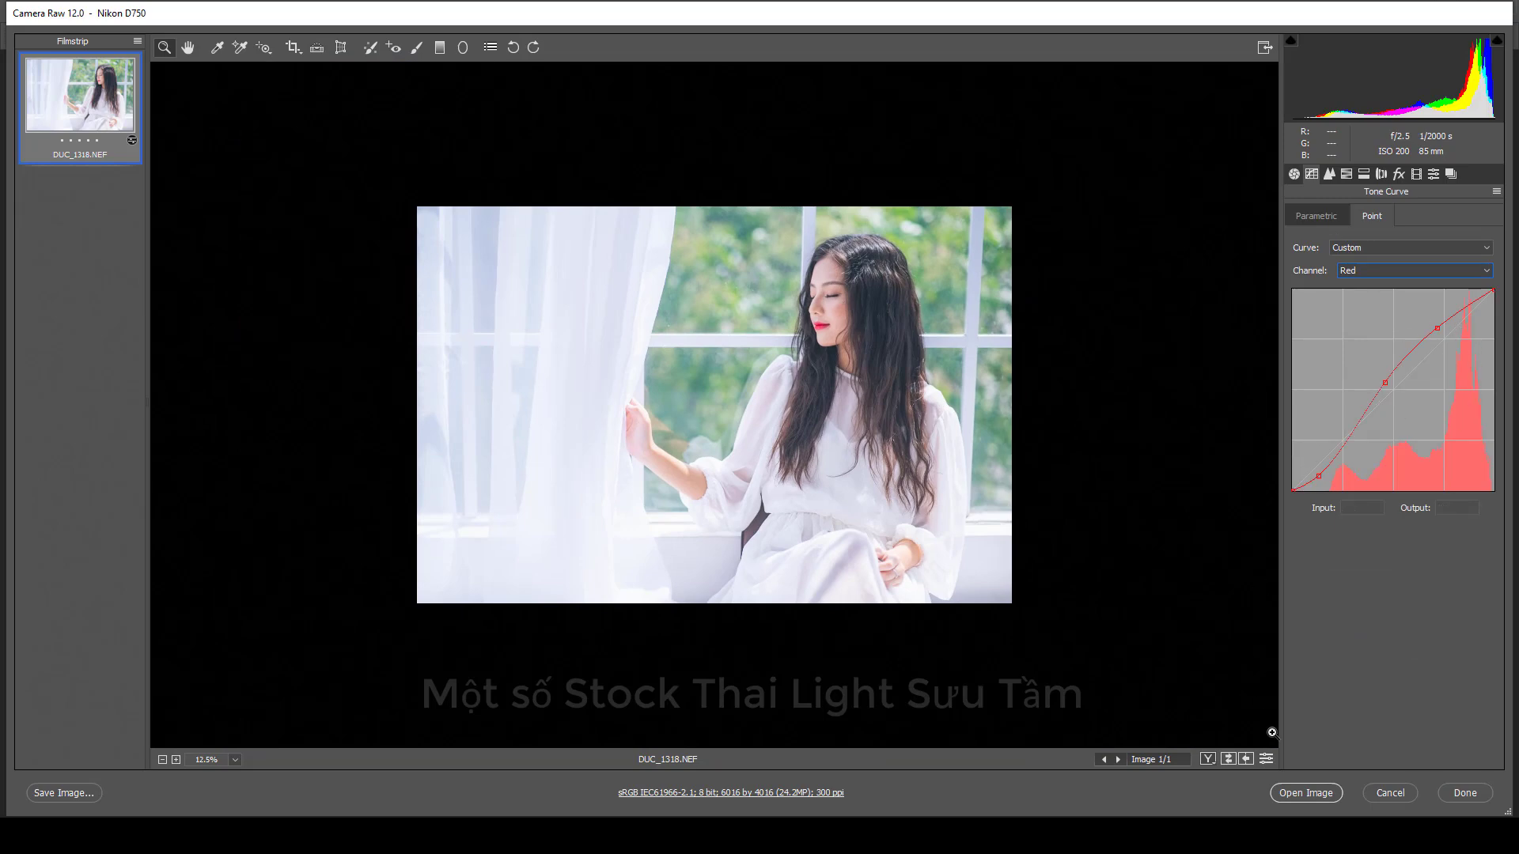
pyautogui.click(1265, 759)
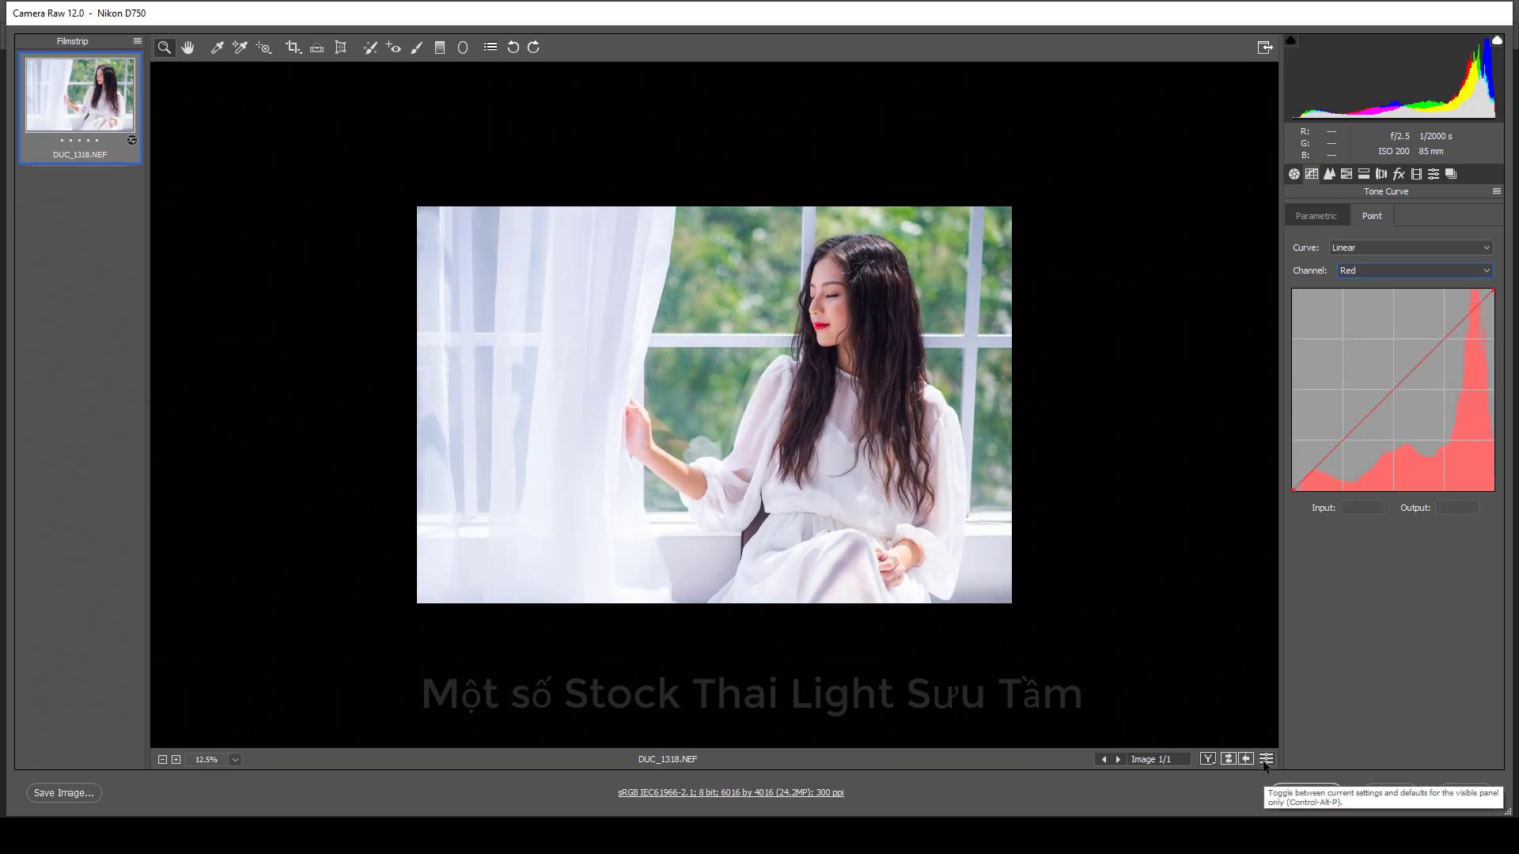
pyautogui.click(1264, 760)
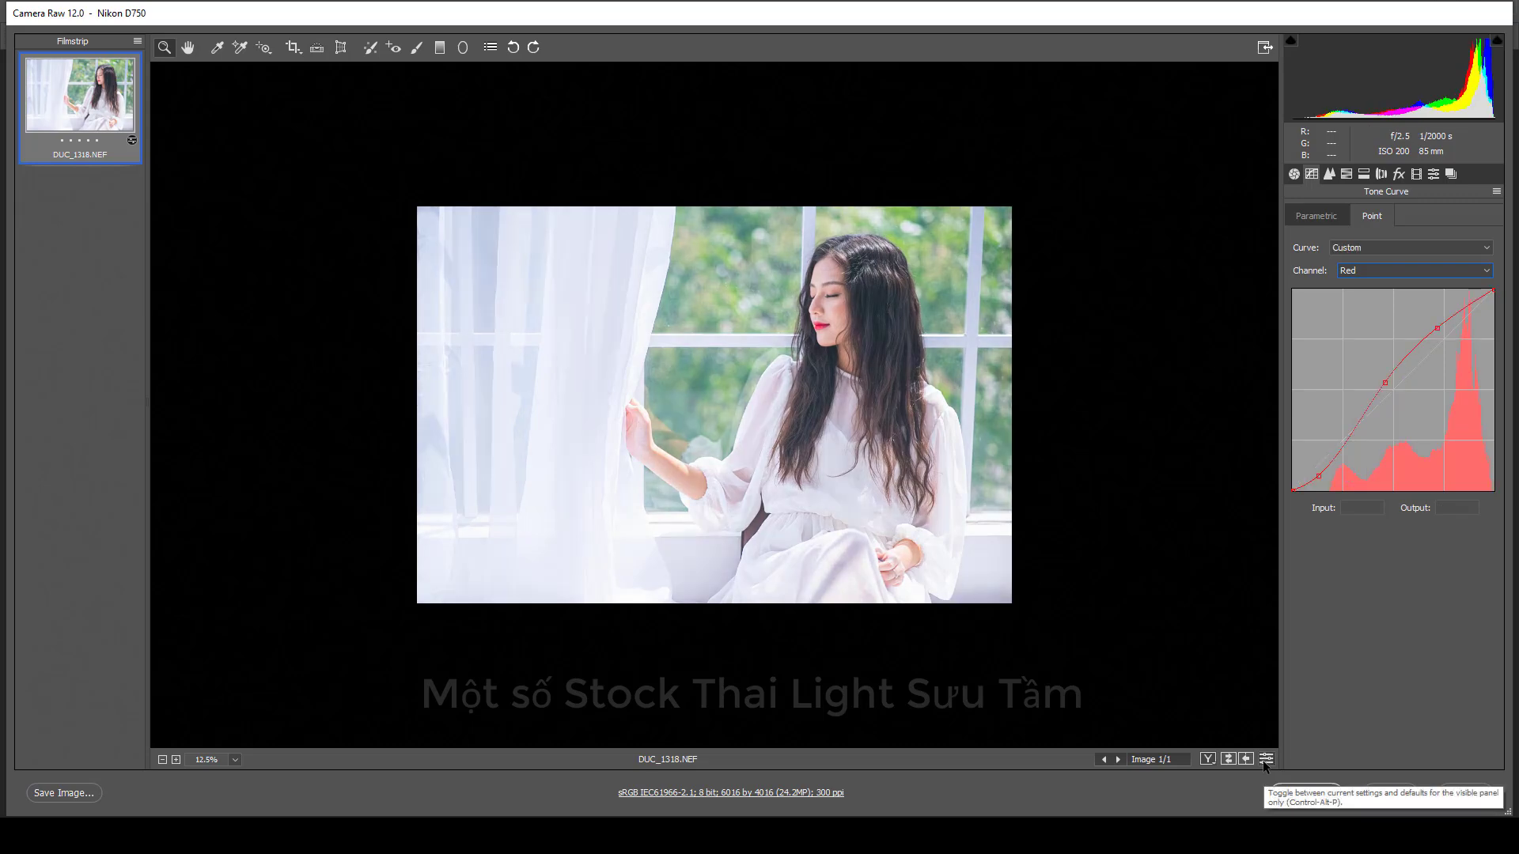
pyautogui.click(1264, 760)
pyautogui.click(1264, 761)
pyautogui.click(1264, 760)
pyautogui.click(1264, 760)
pyautogui.click(1264, 760)
pyautogui.click(1264, 761)
pyautogui.click(1264, 760)
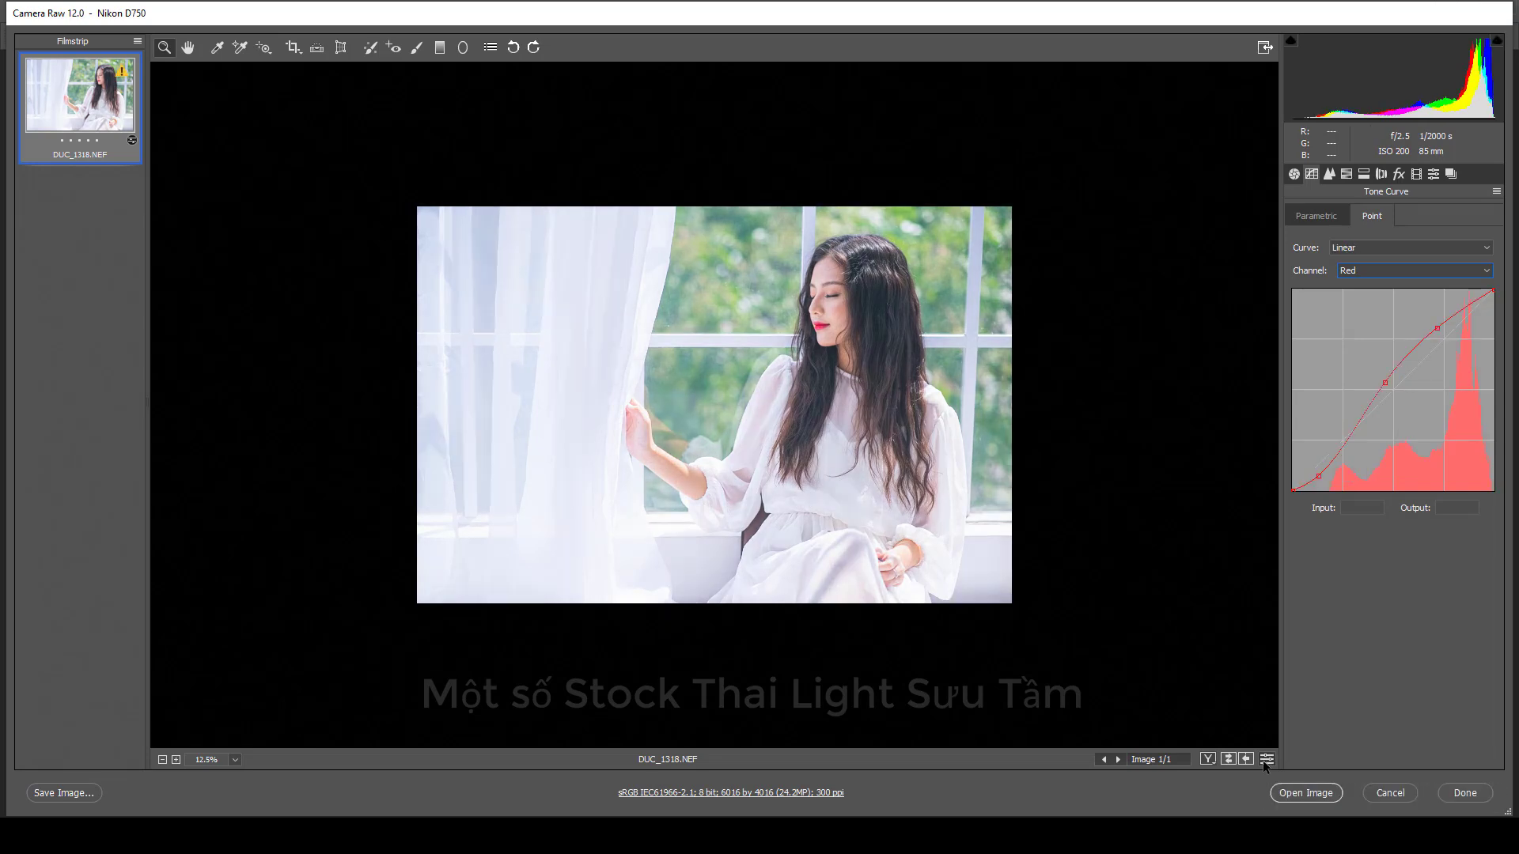
pyautogui.click(1264, 760)
pyautogui.click(1264, 760)
pyautogui.click(1264, 760)
pyautogui.click(1264, 760)
pyautogui.click(1264, 761)
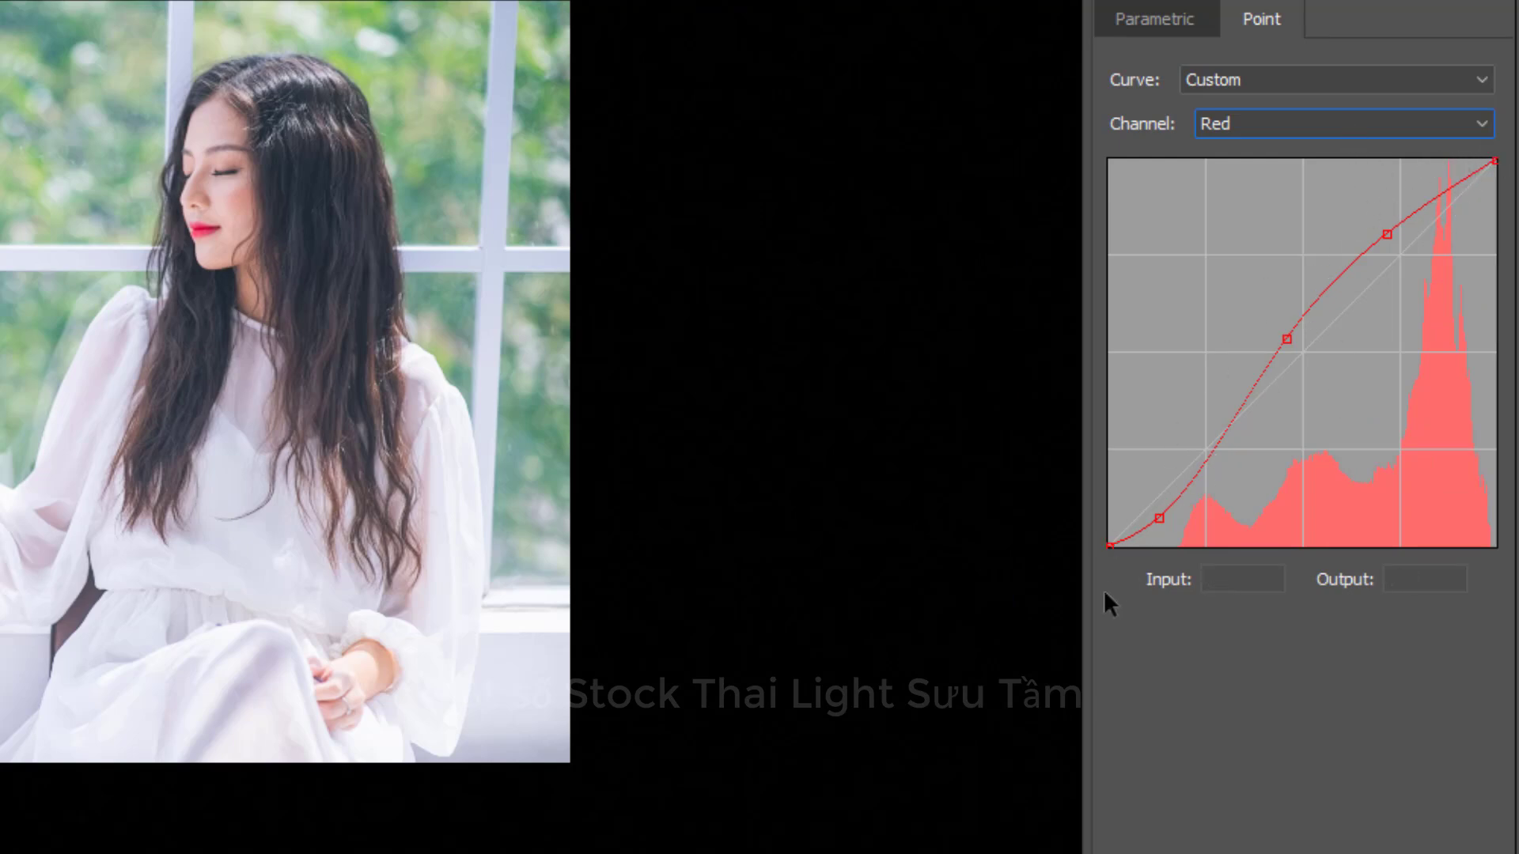
# Examine the Green, Blue and Red channel curves, and compare the photo with and without the tone curve
pyautogui.click(1325, 119)
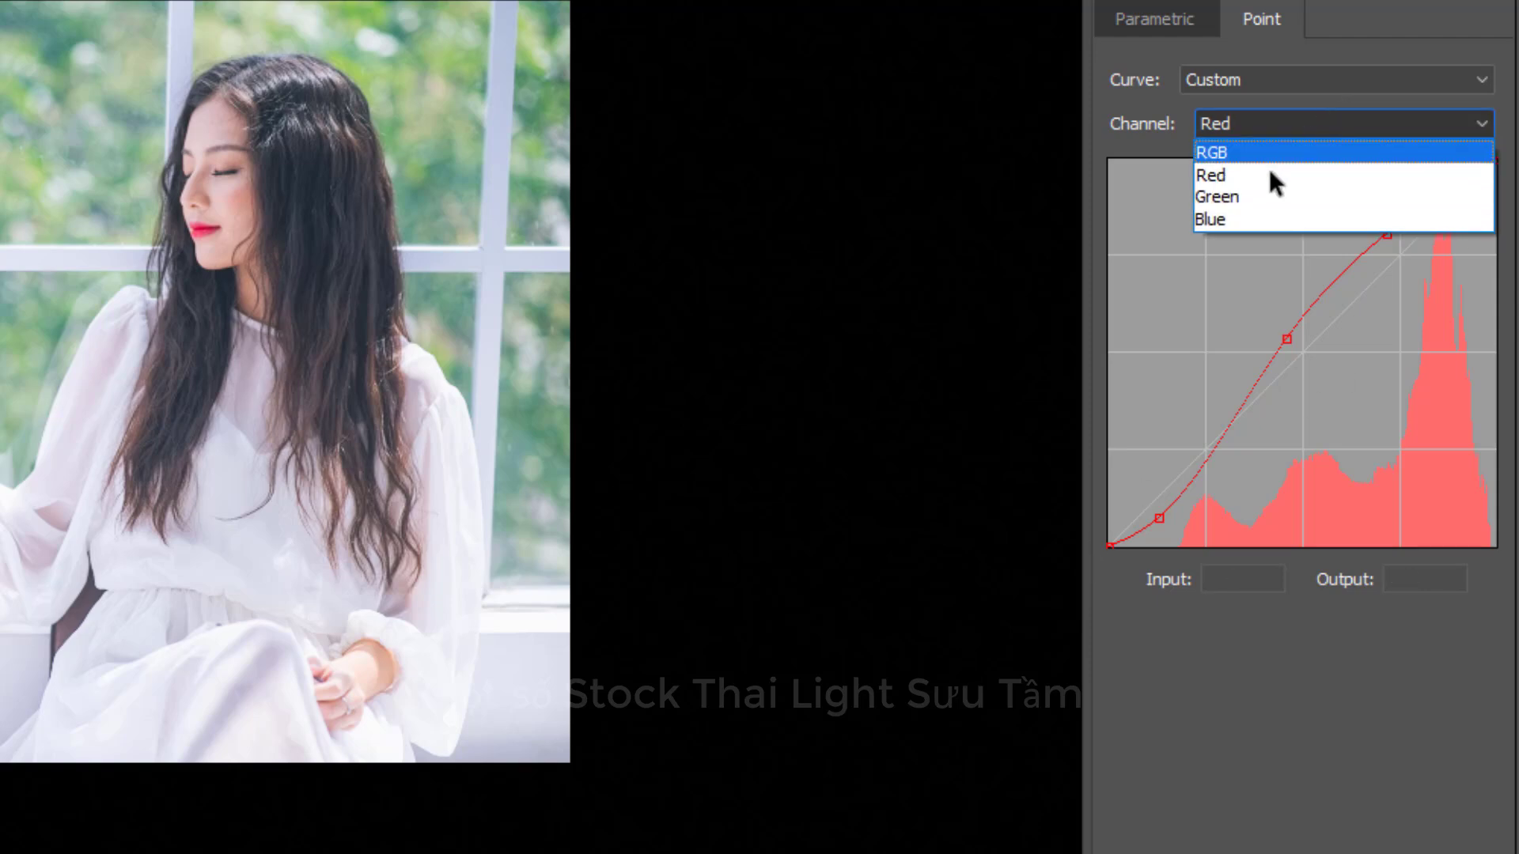
pyautogui.click(1270, 197)
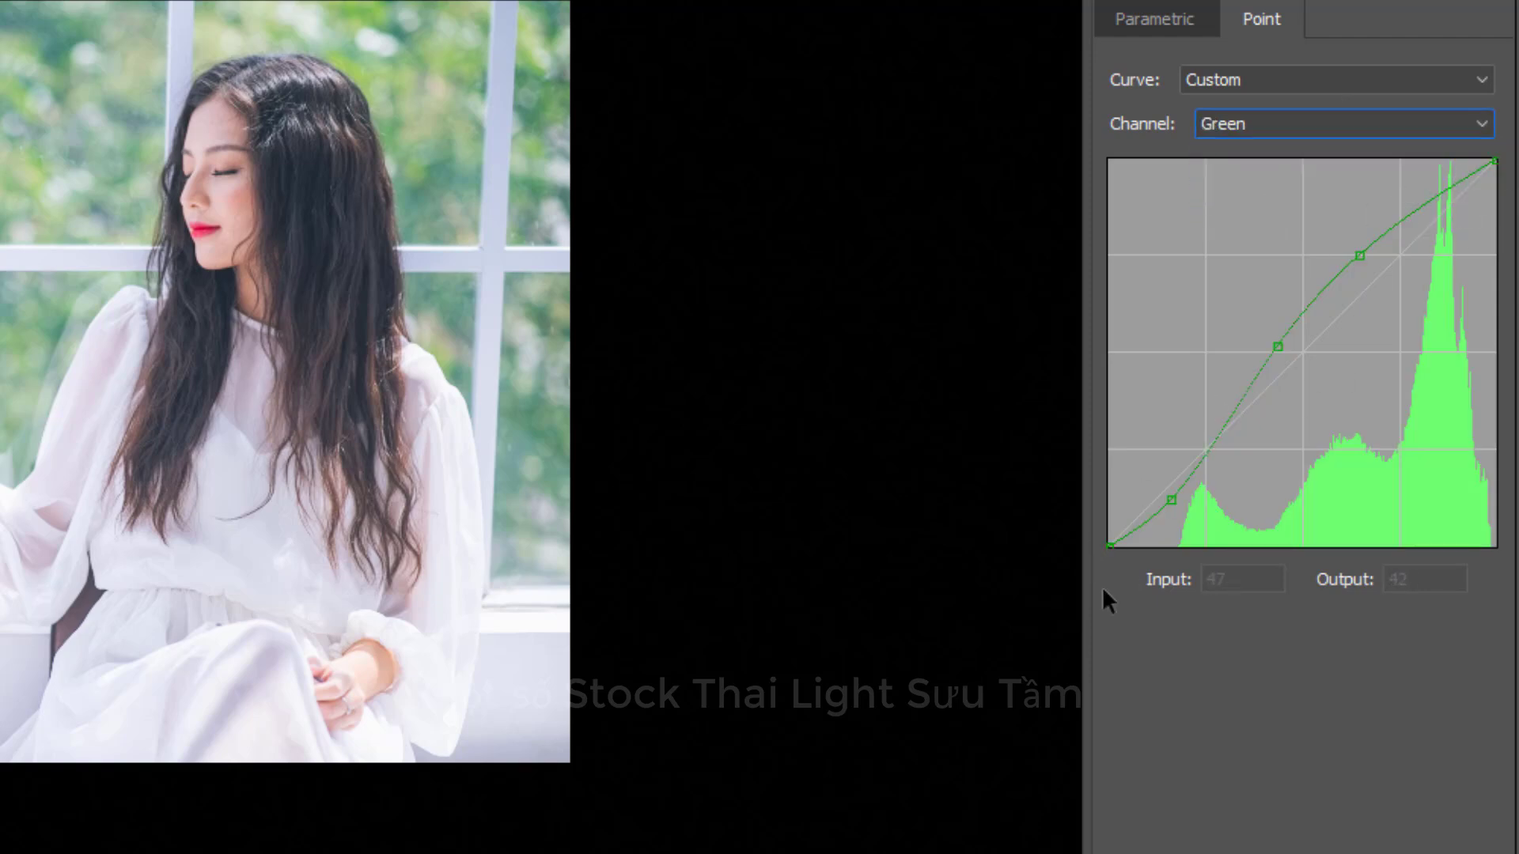
pyautogui.click(1270, 128)
pyautogui.click(1253, 217)
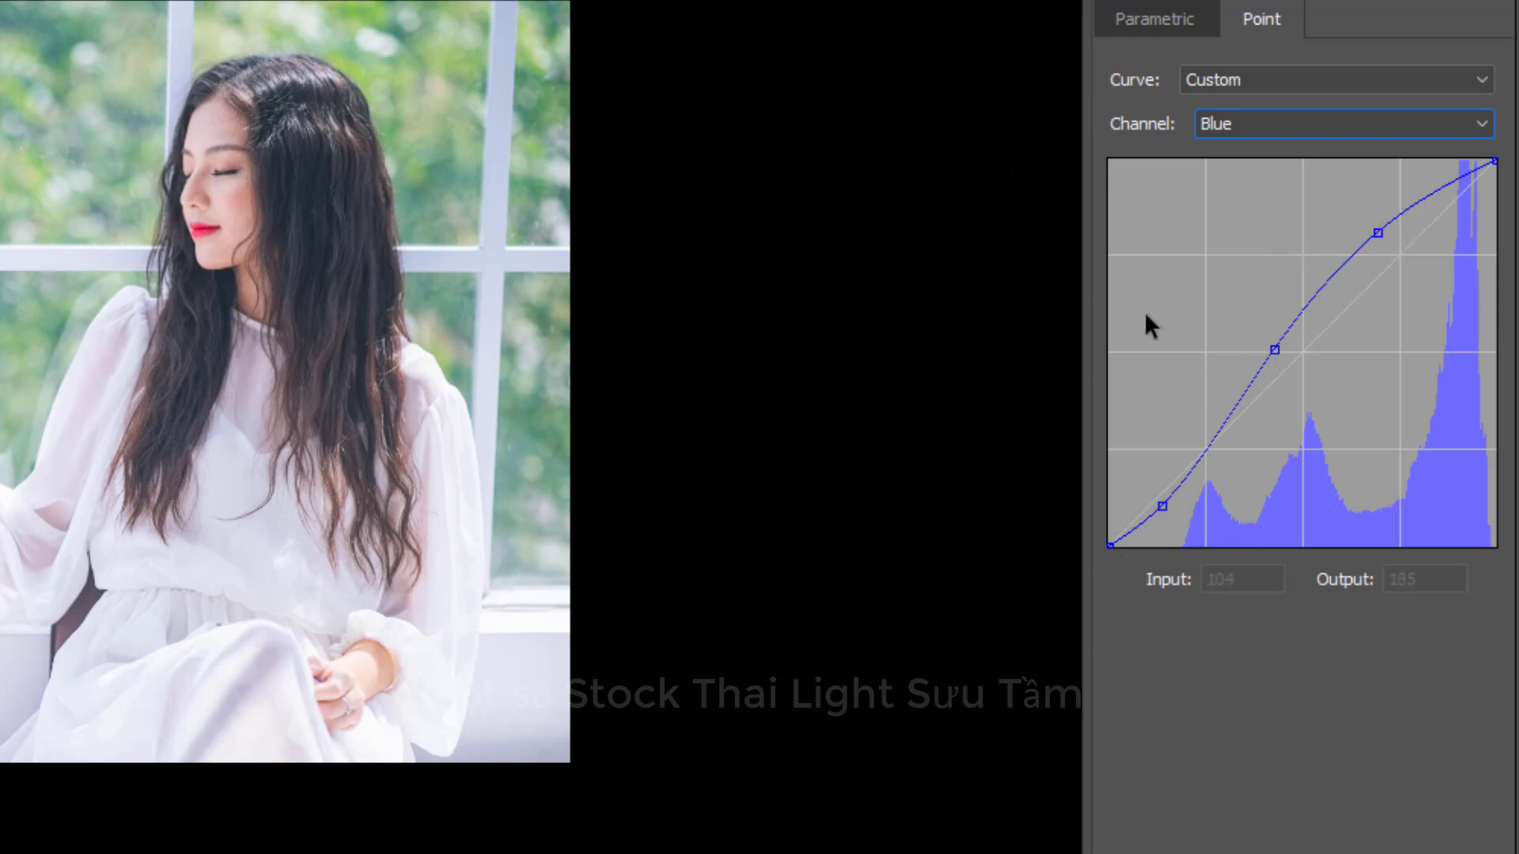
pyautogui.click(1275, 121)
pyautogui.click(1238, 196)
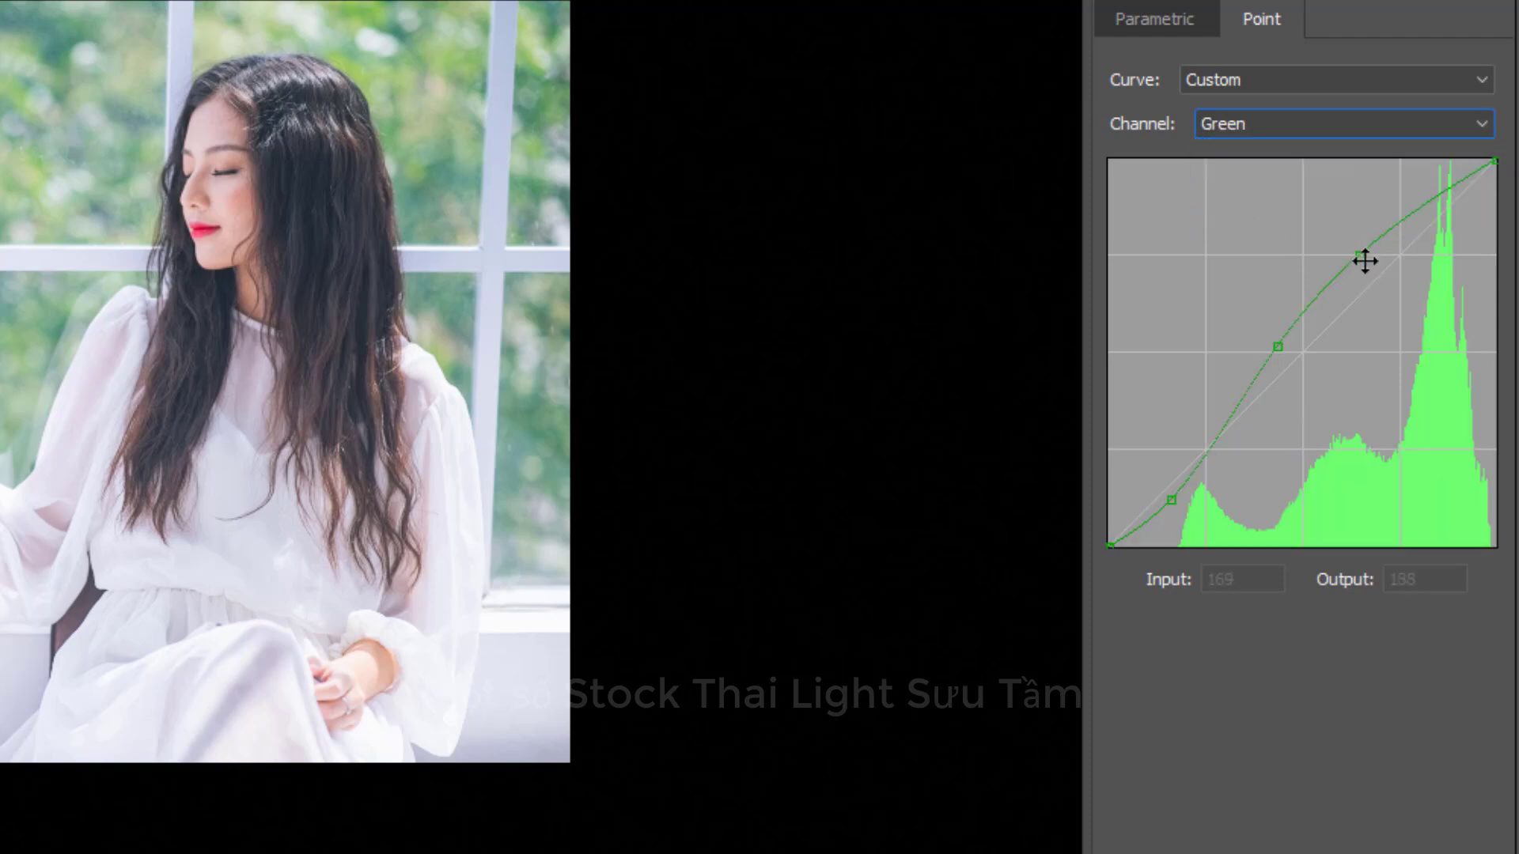
pyautogui.click(1305, 123)
pyautogui.click(1269, 175)
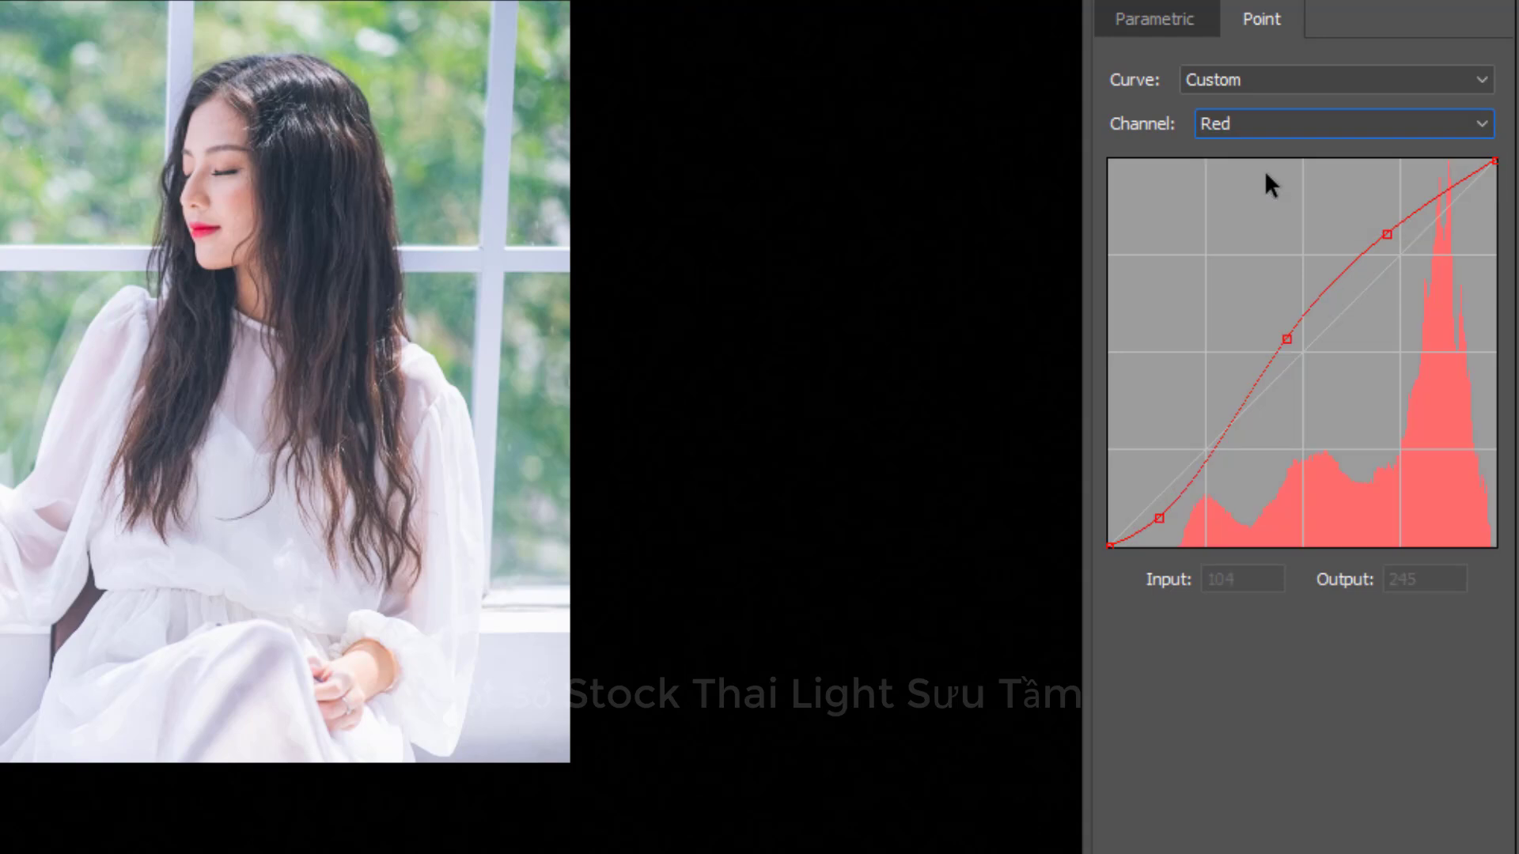
pyautogui.click(1300, 128)
pyautogui.click(1236, 220)
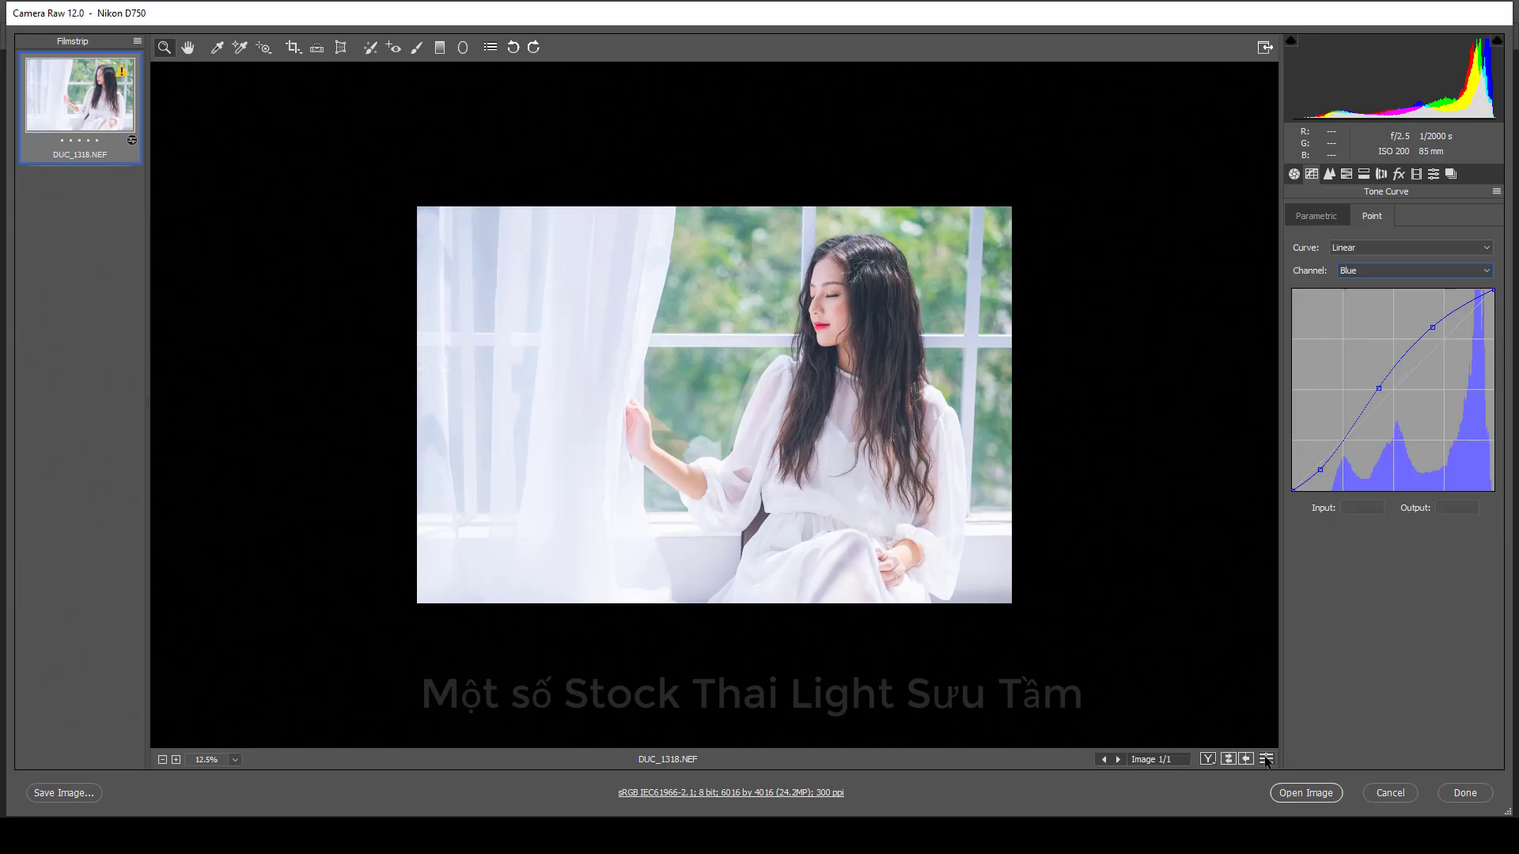
pyautogui.click(1266, 759)
pyautogui.click(1265, 759)
# Examine the combined RGB curve and compare the photo's contrast and colour with and without it
pyautogui.click(1386, 269)
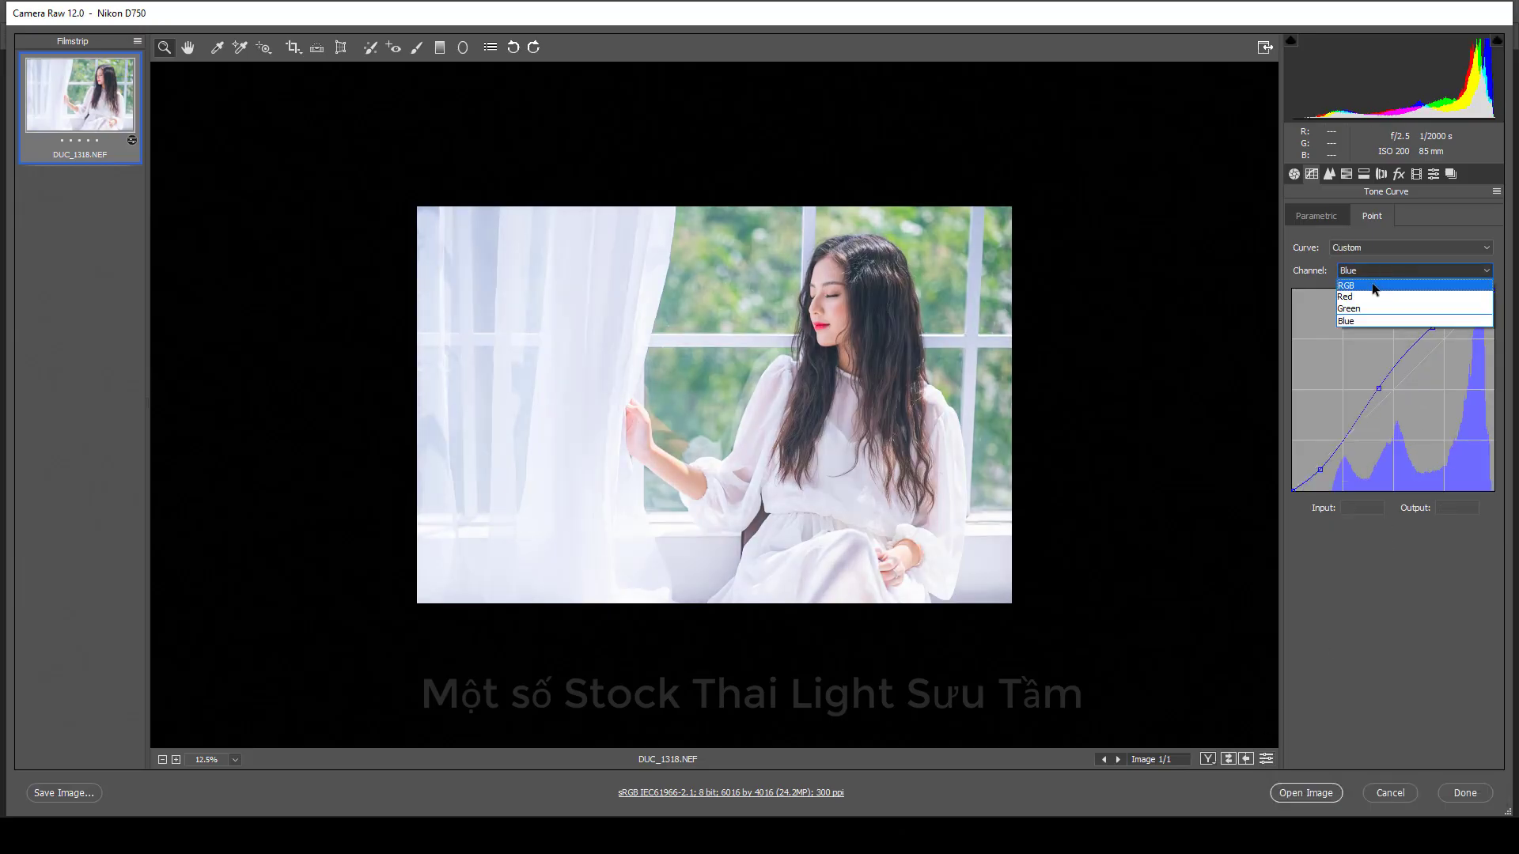
pyautogui.click(1373, 286)
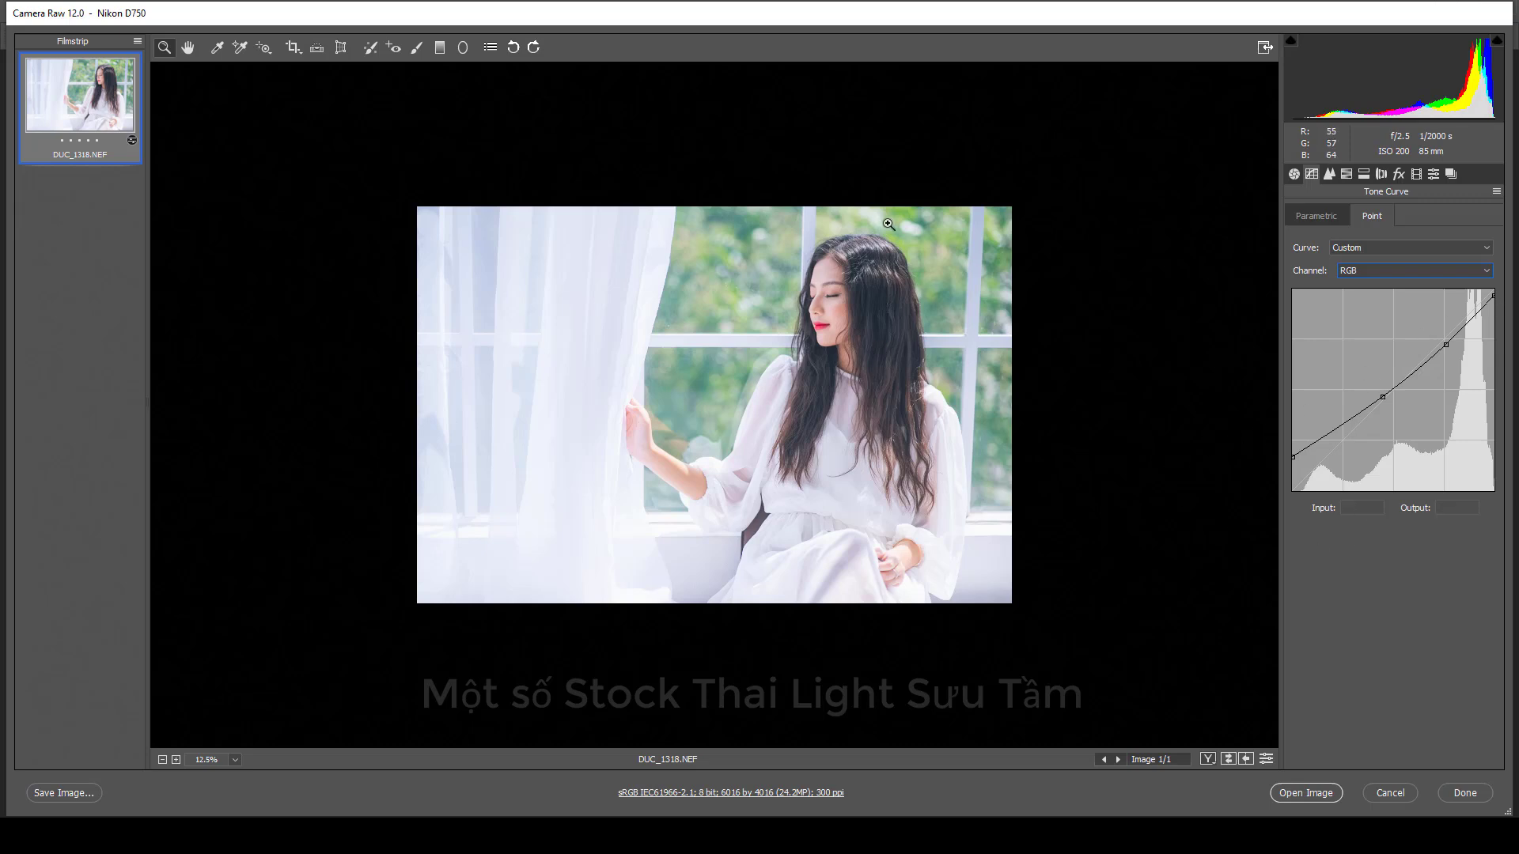
pyautogui.click(1266, 760)
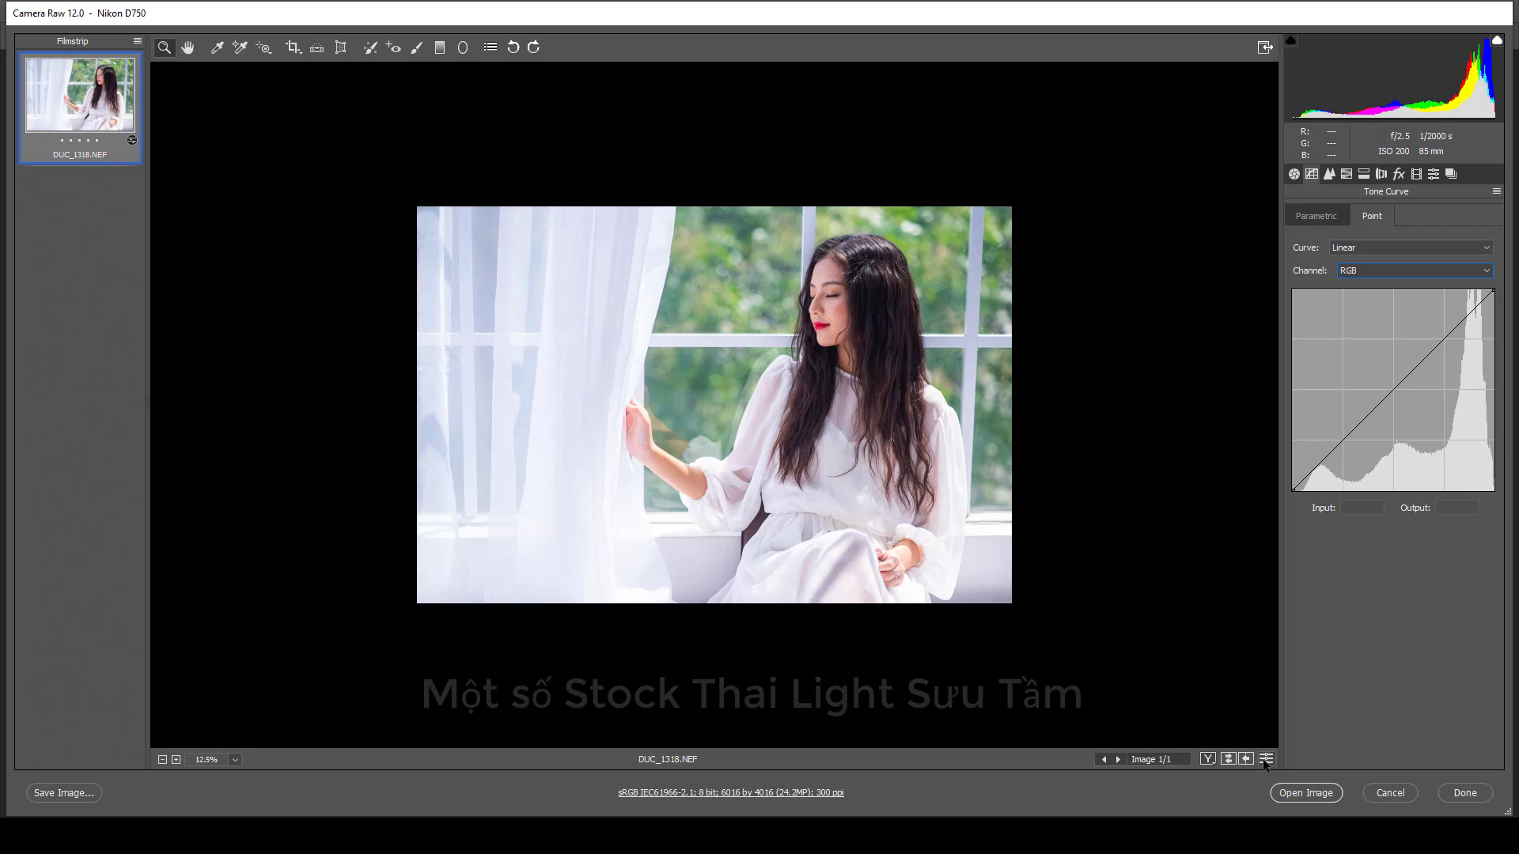
pyautogui.click(1266, 761)
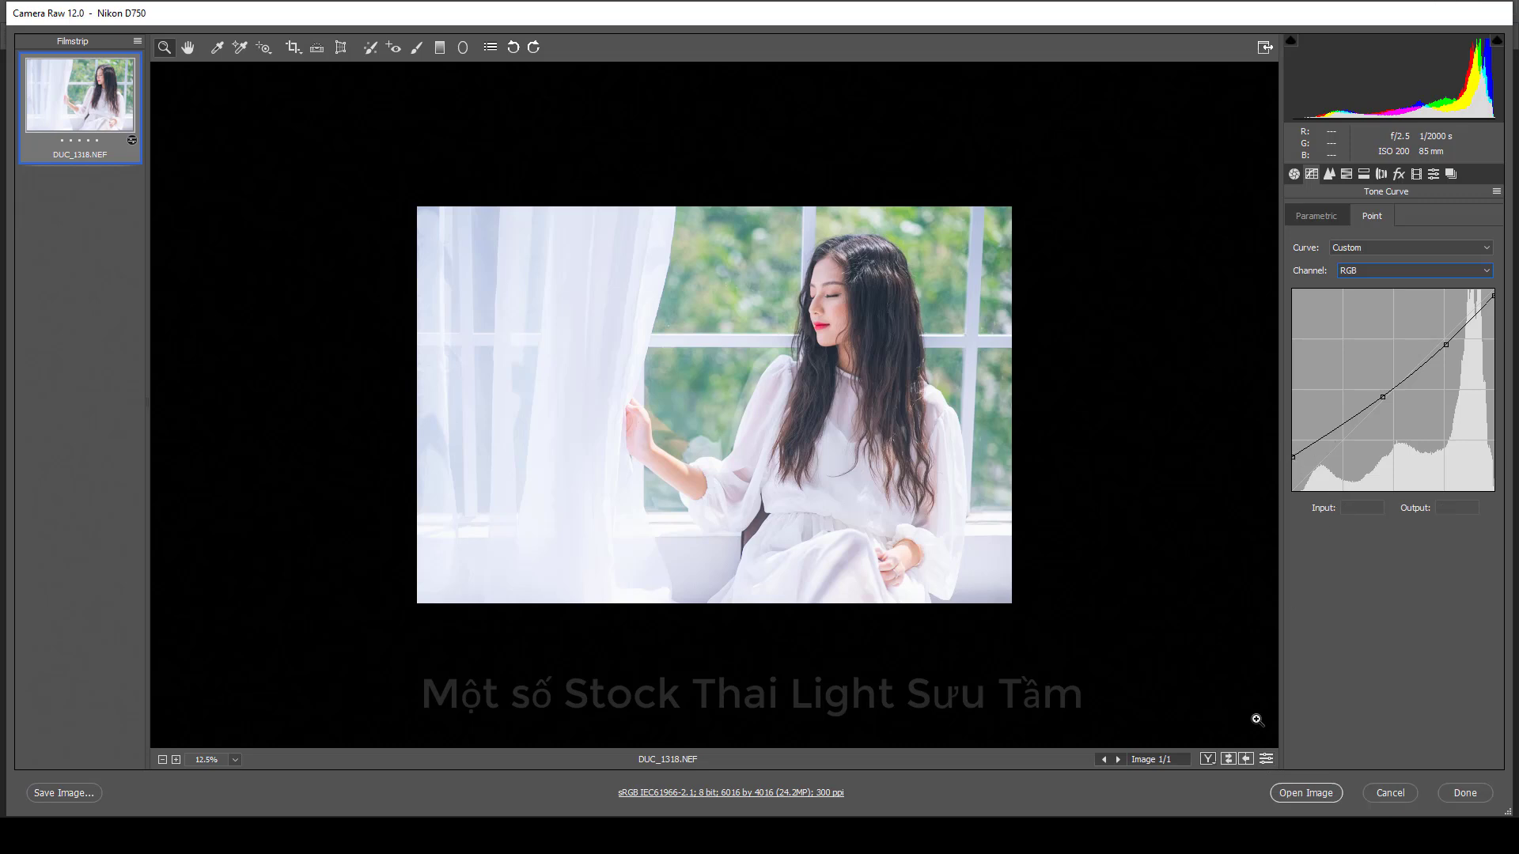
pyautogui.click(1269, 760)
pyautogui.click(1268, 759)
pyautogui.click(1267, 759)
pyautogui.click(1267, 759)
pyautogui.click(1269, 760)
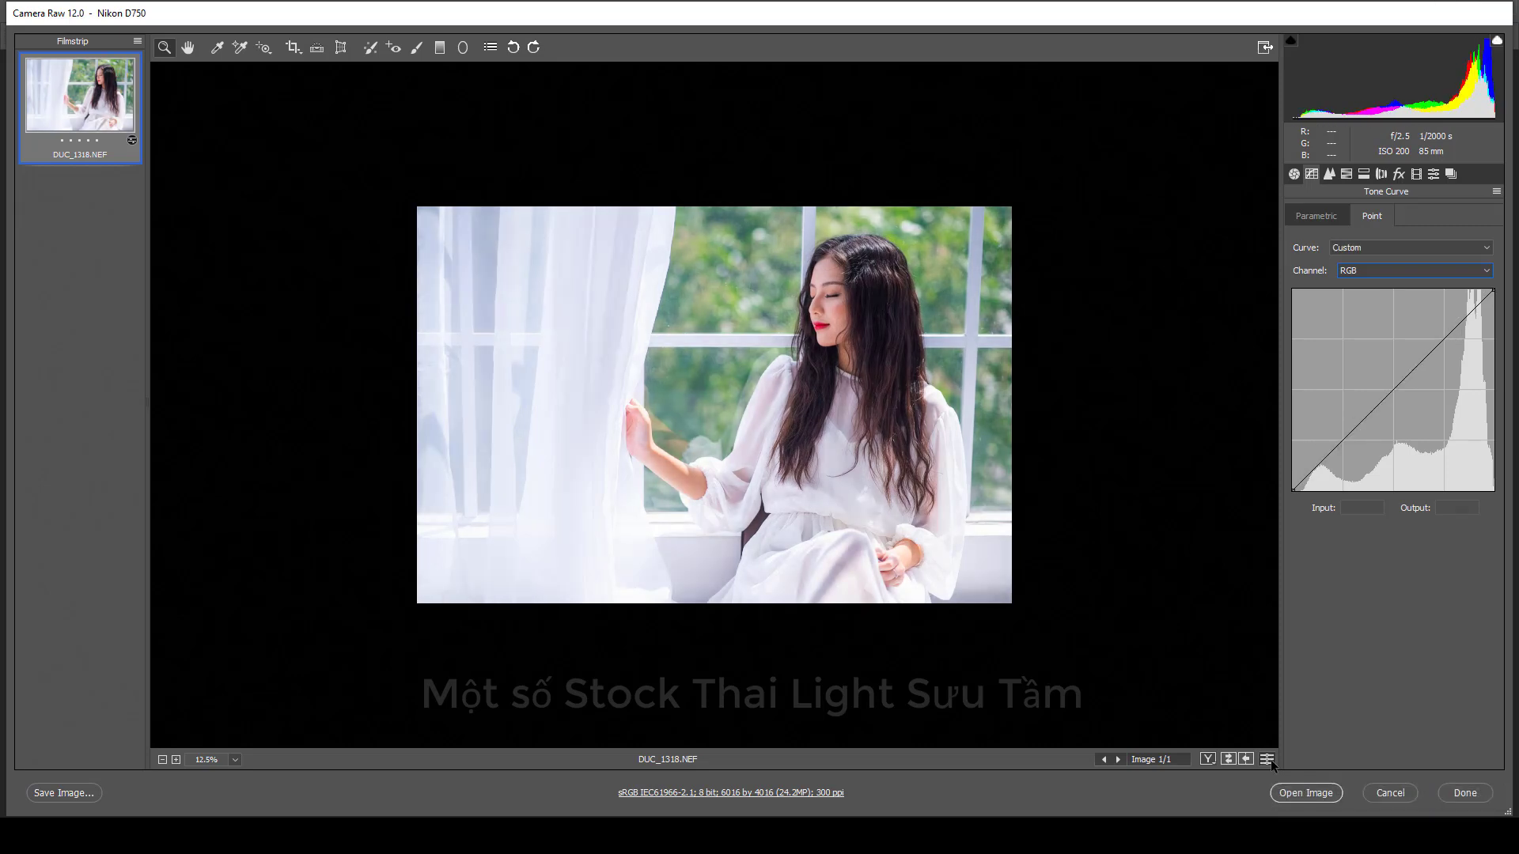
pyautogui.click(1269, 760)
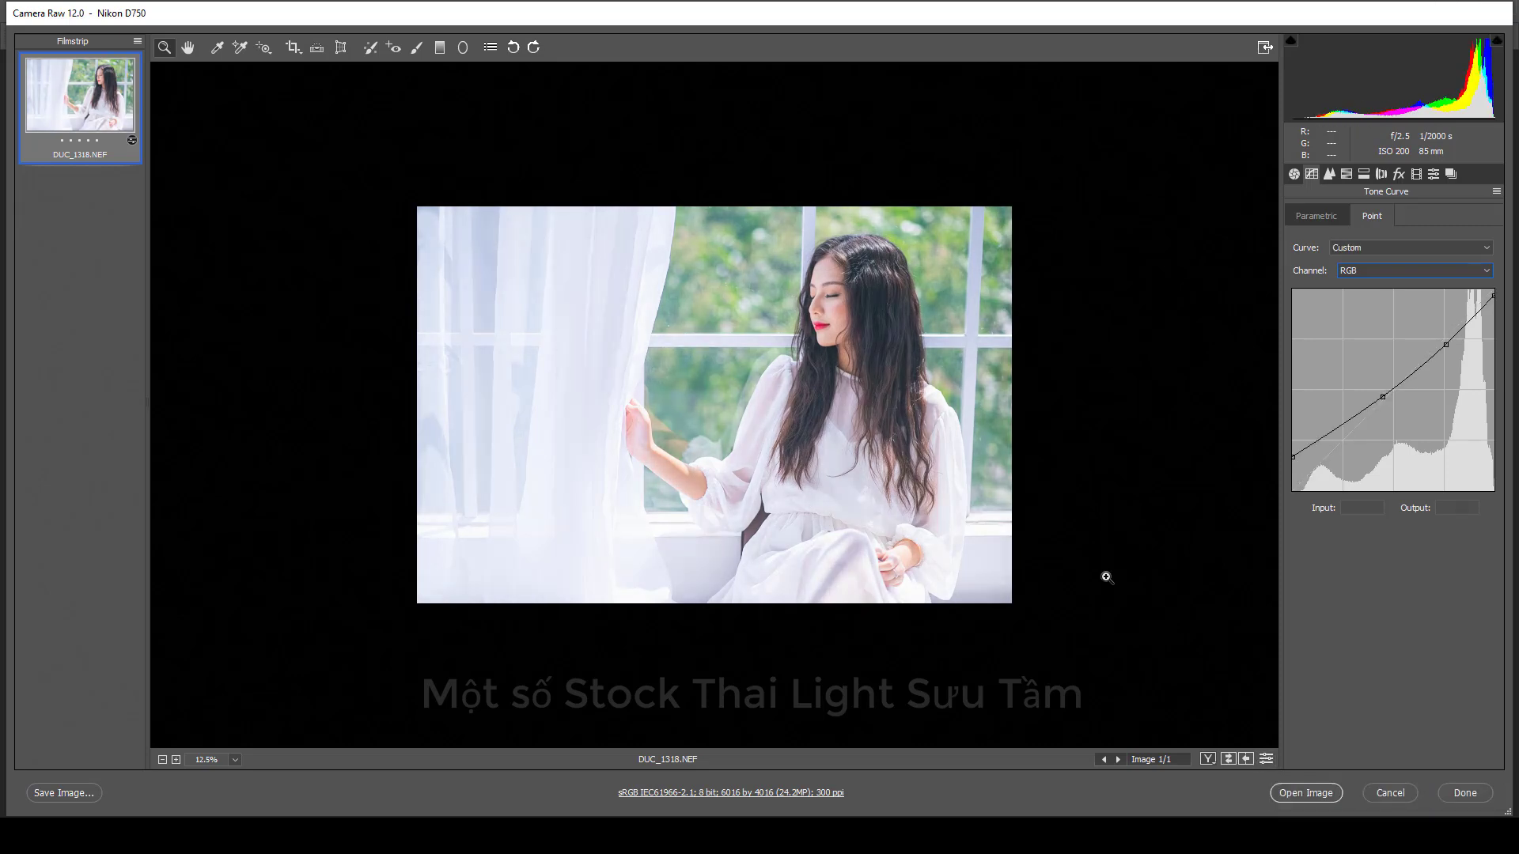
# Inspect the graded tones up close on the face, the curtain and the green background outside the window
pyautogui.click(852, 322)
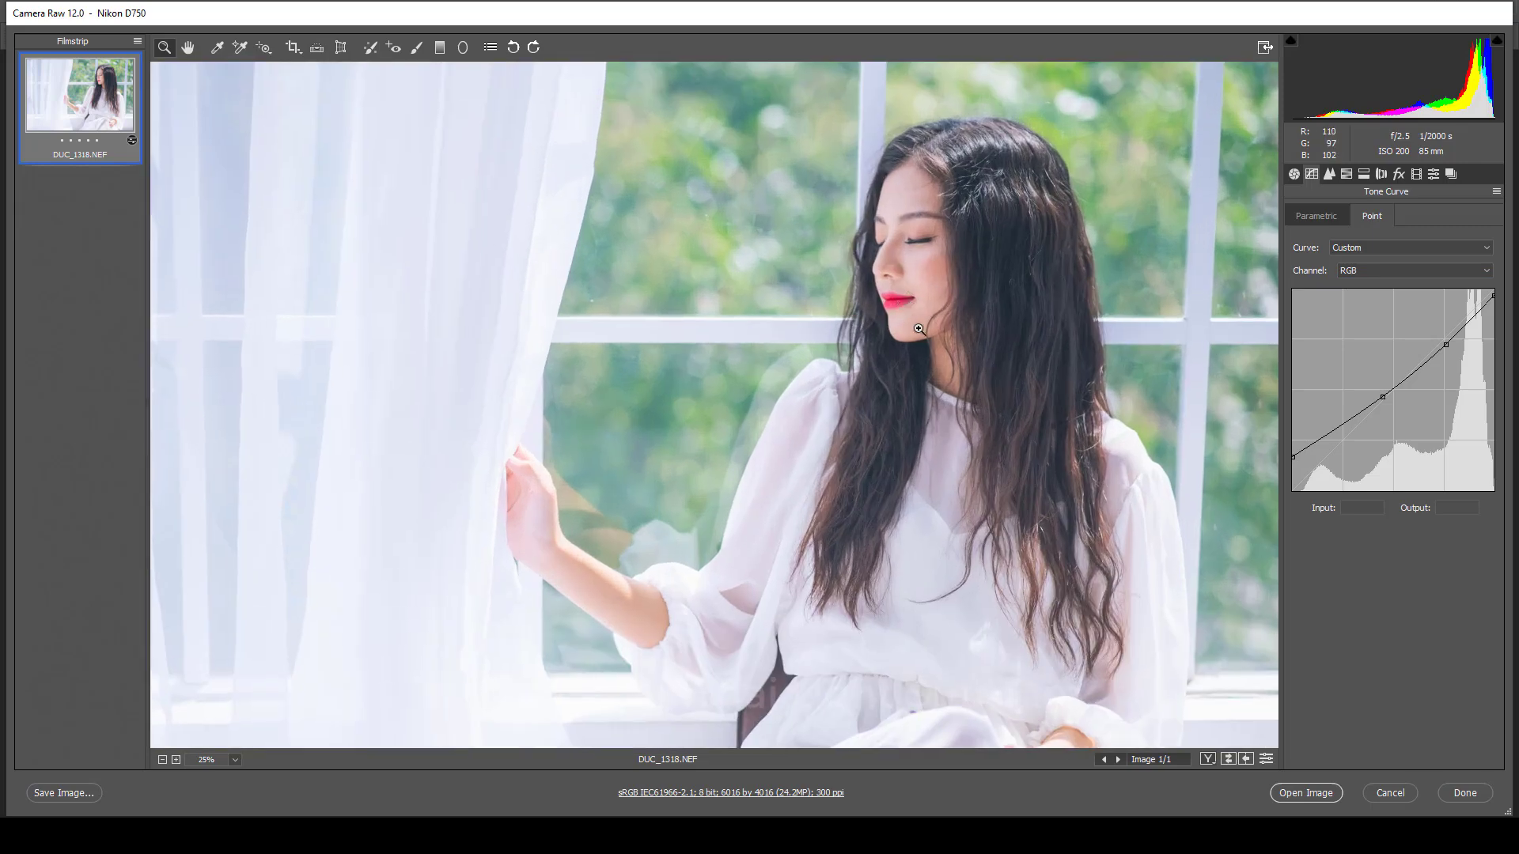
pyautogui.hotkey('ctrl', '-')
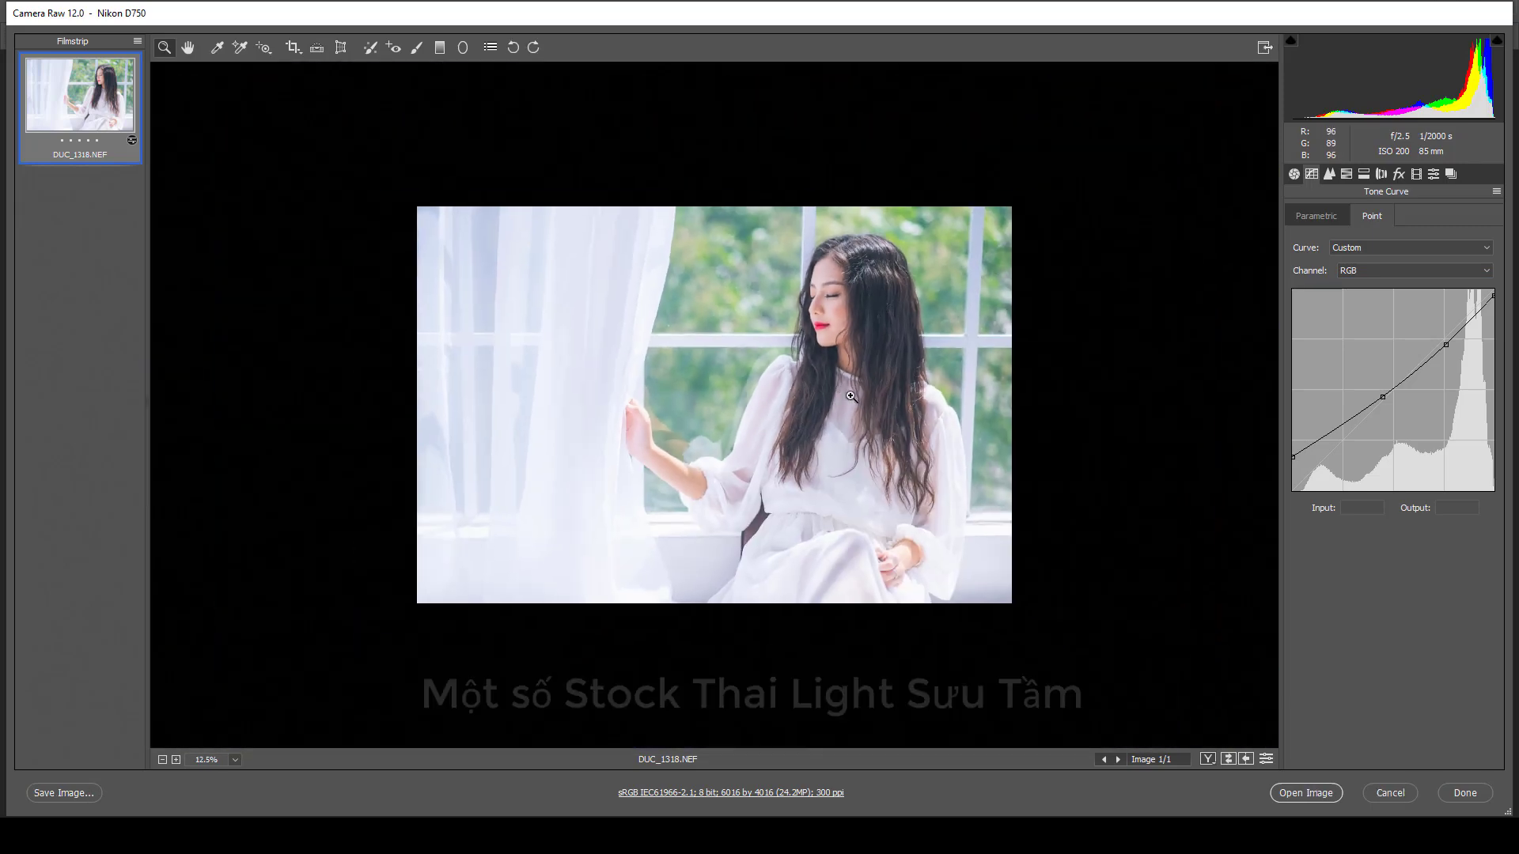
pyautogui.click(502, 380)
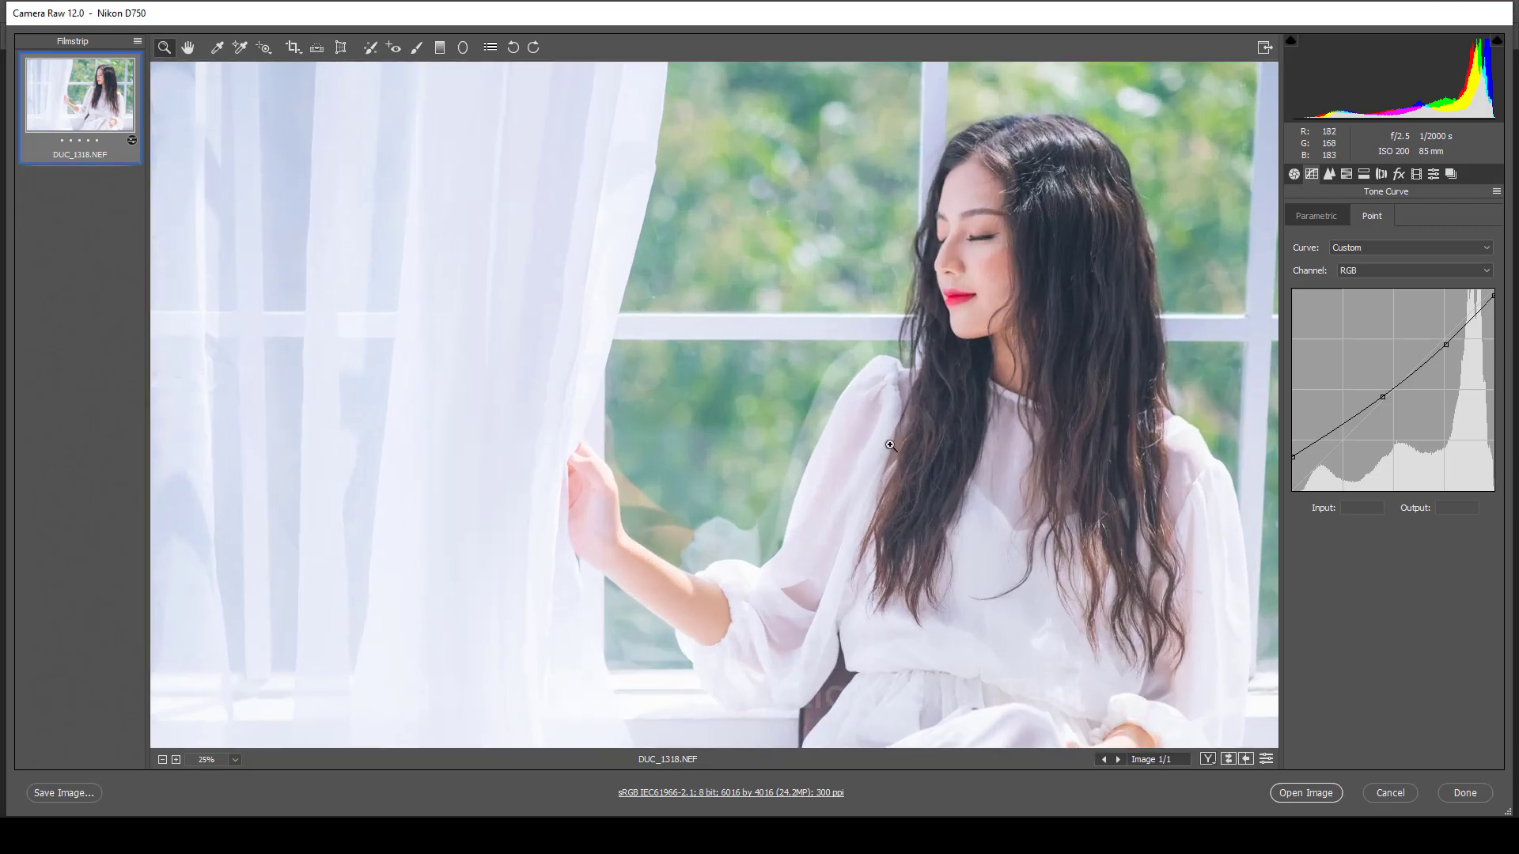
pyautogui.hotkey('ctrl', '-')
pyautogui.click(712, 285)
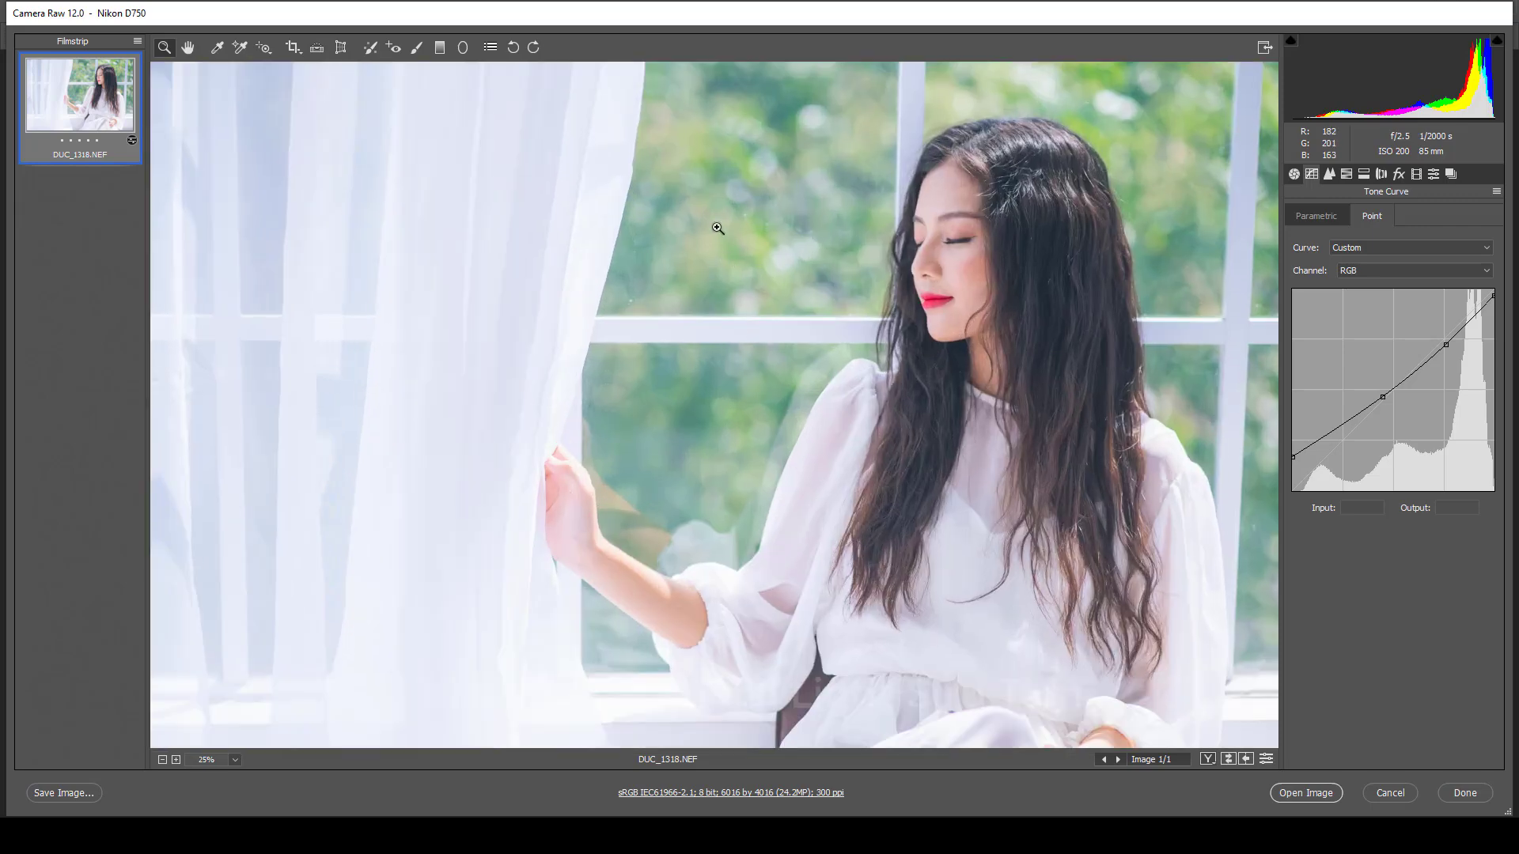
pyautogui.click(719, 230)
pyautogui.click(708, 515)
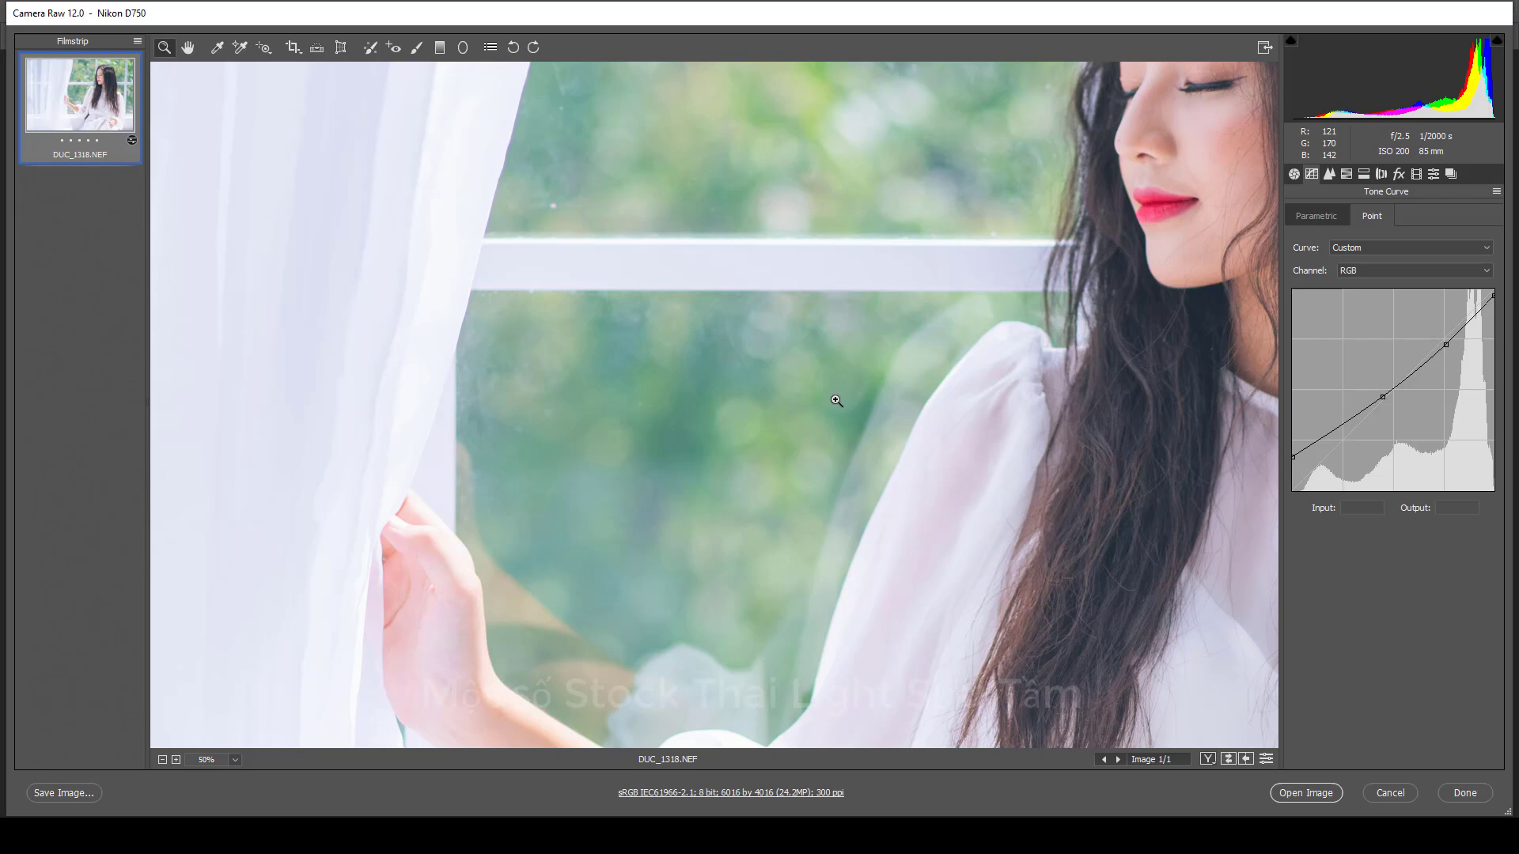
pyautogui.keyDown('alt'); pyautogui.click(836, 401); pyautogui.keyUp('alt')
pyautogui.keyDown('alt'); pyautogui.click(836, 401); pyautogui.keyUp('alt')
pyautogui.keyDown('alt'); pyautogui.click(836, 401); pyautogui.keyUp('alt')
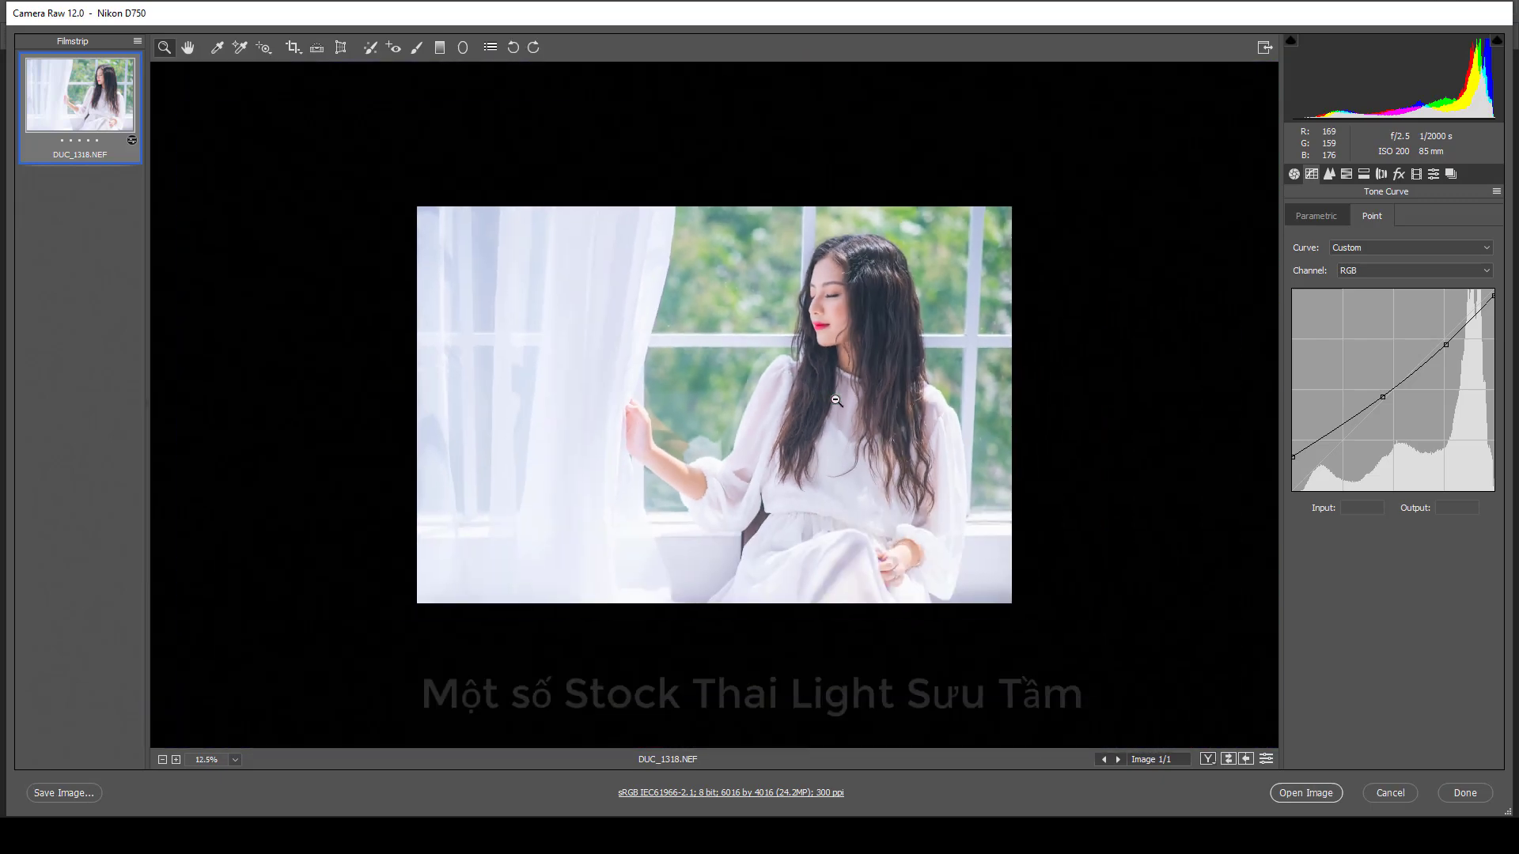
# Look through the hue, saturation and luminance settings of the HSL adjustments
pyautogui.click(1346, 175)
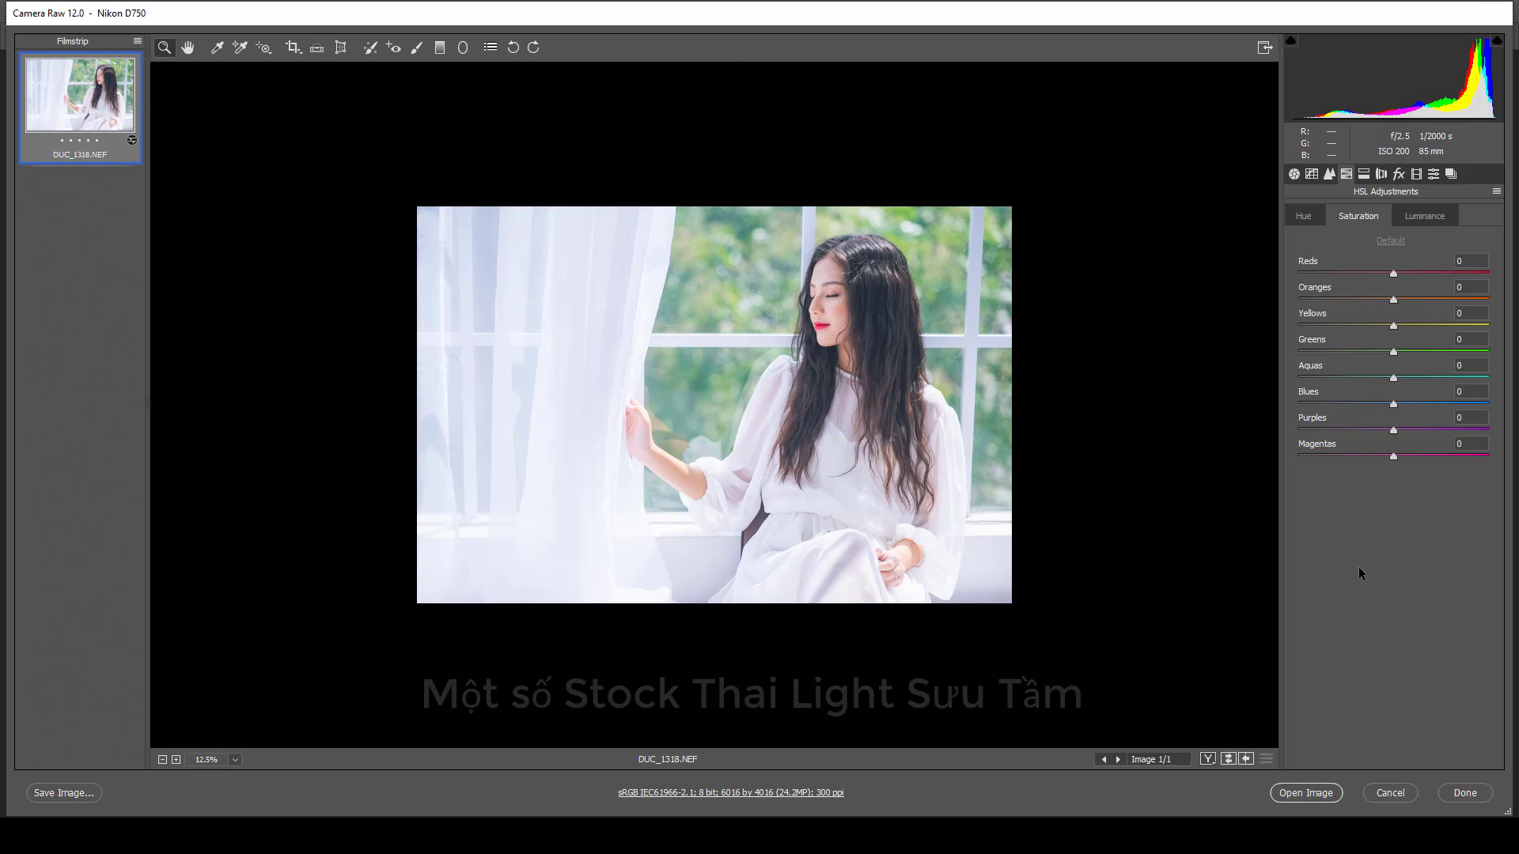
pyautogui.click(1303, 219)
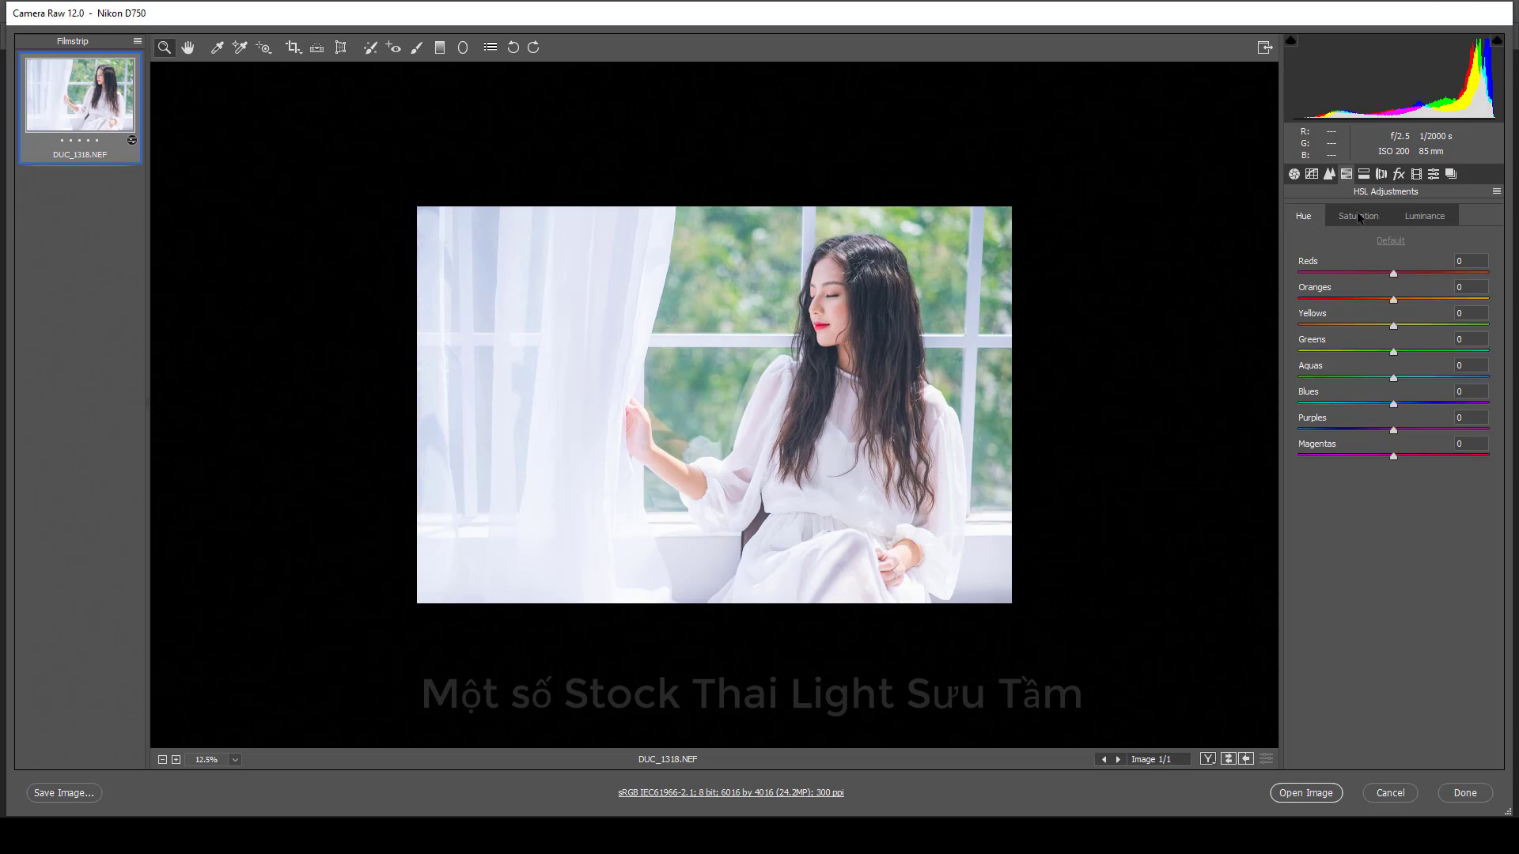
pyautogui.click(1356, 212)
pyautogui.click(1429, 220)
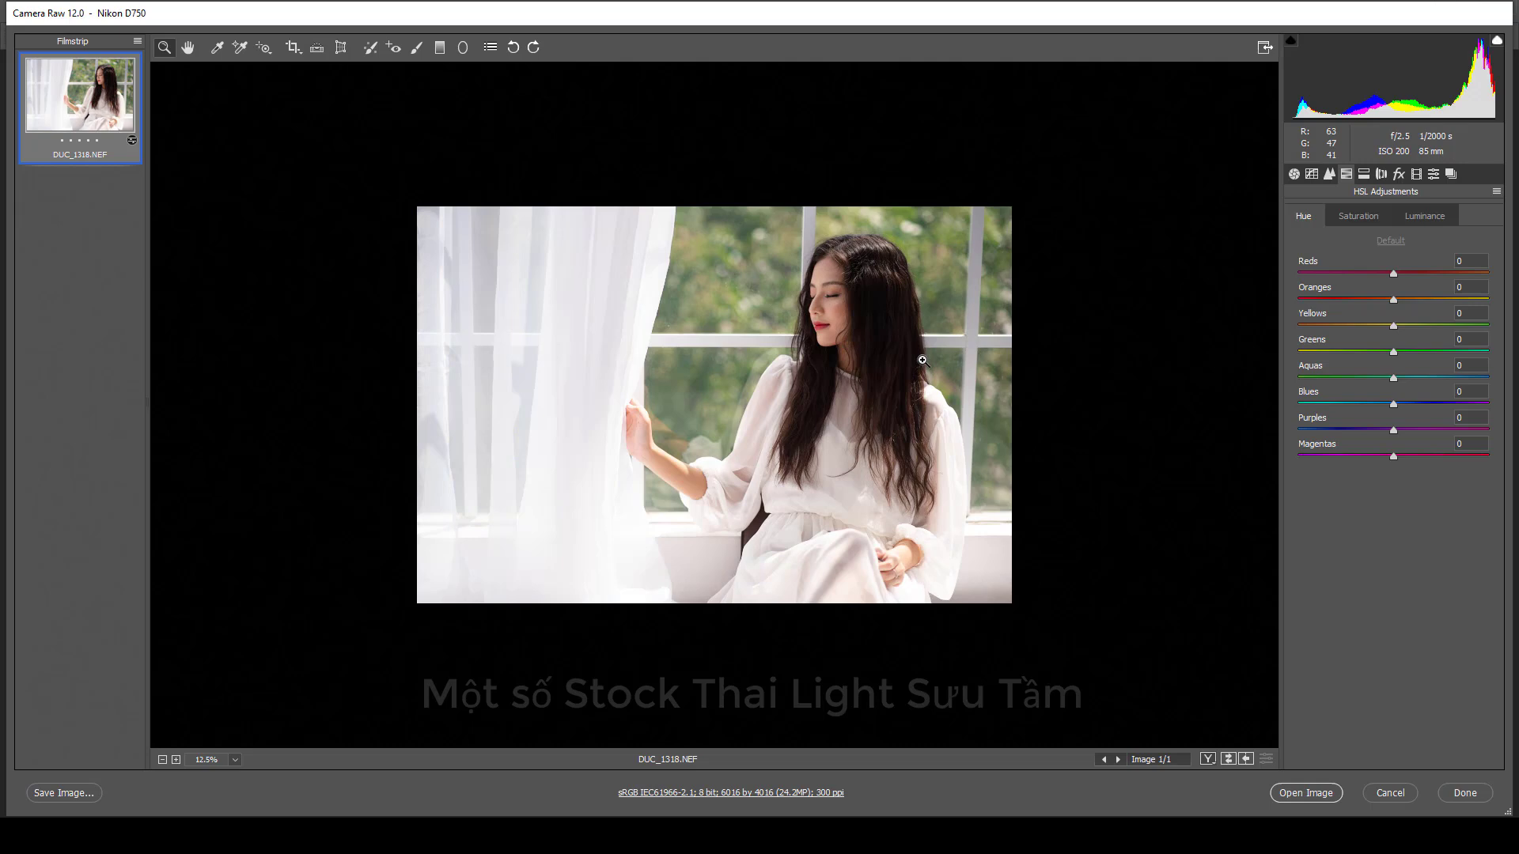
# Compare the original photo with the graded version up close, examining the skin and the greenery
pyautogui.click(893, 337)
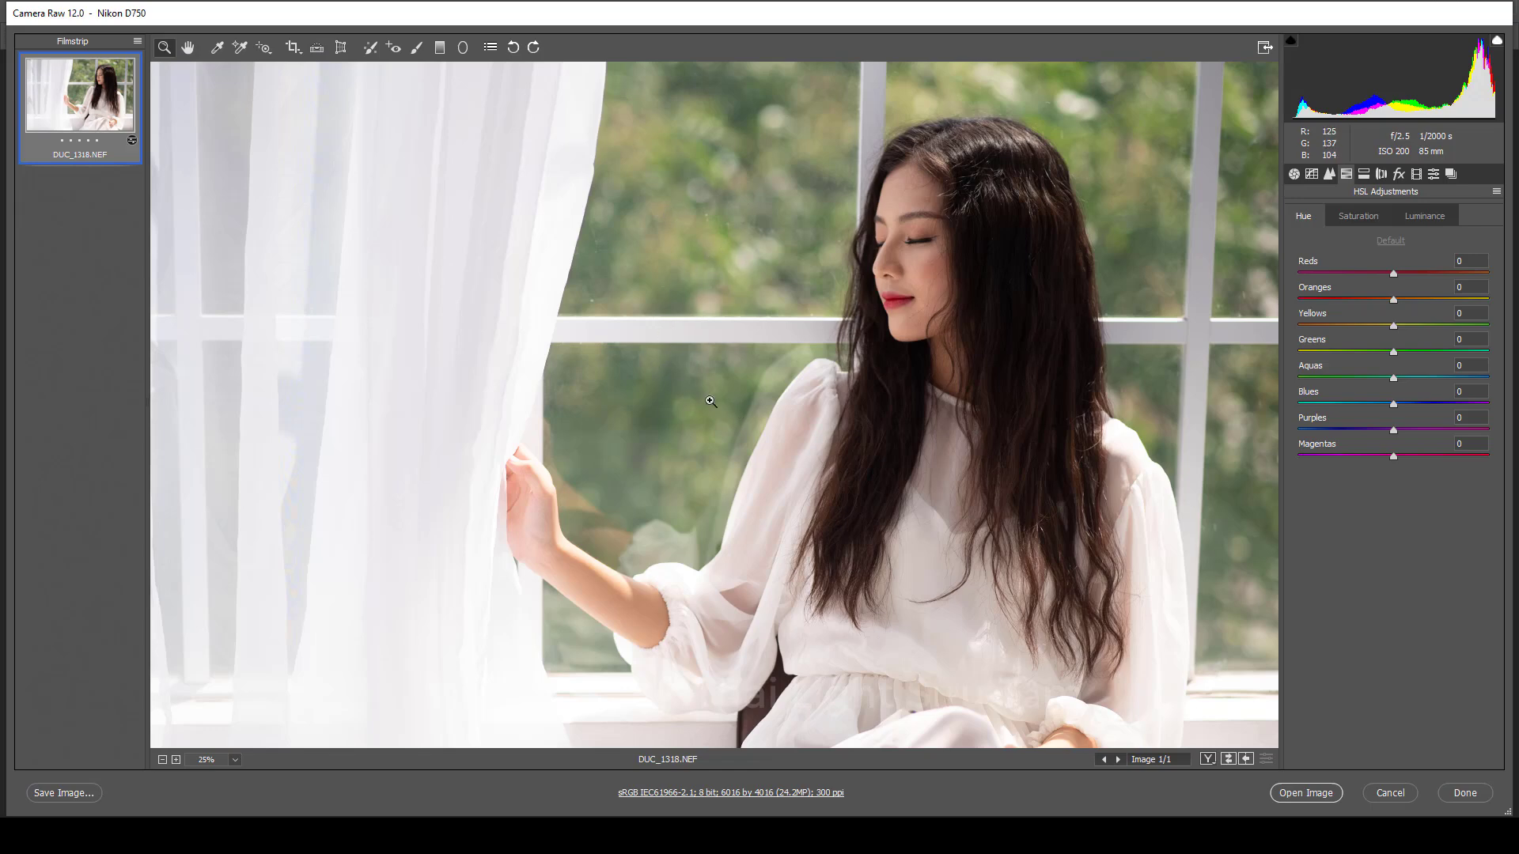
pyautogui.hotkey('ctrl', 'z')
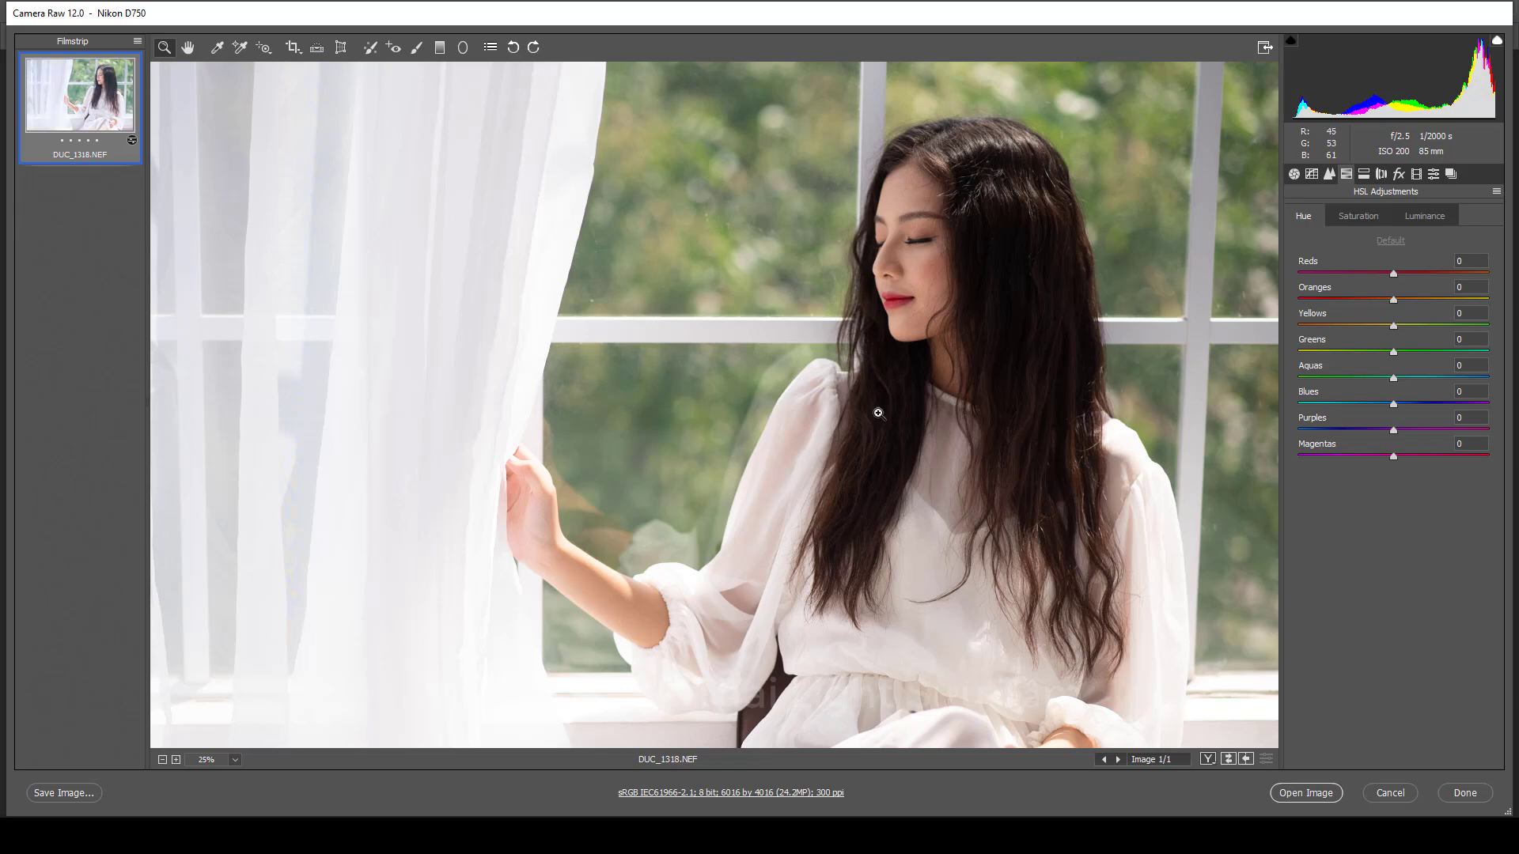
pyautogui.keyDown('alt'); pyautogui.click(831, 409); pyautogui.keyUp('alt')
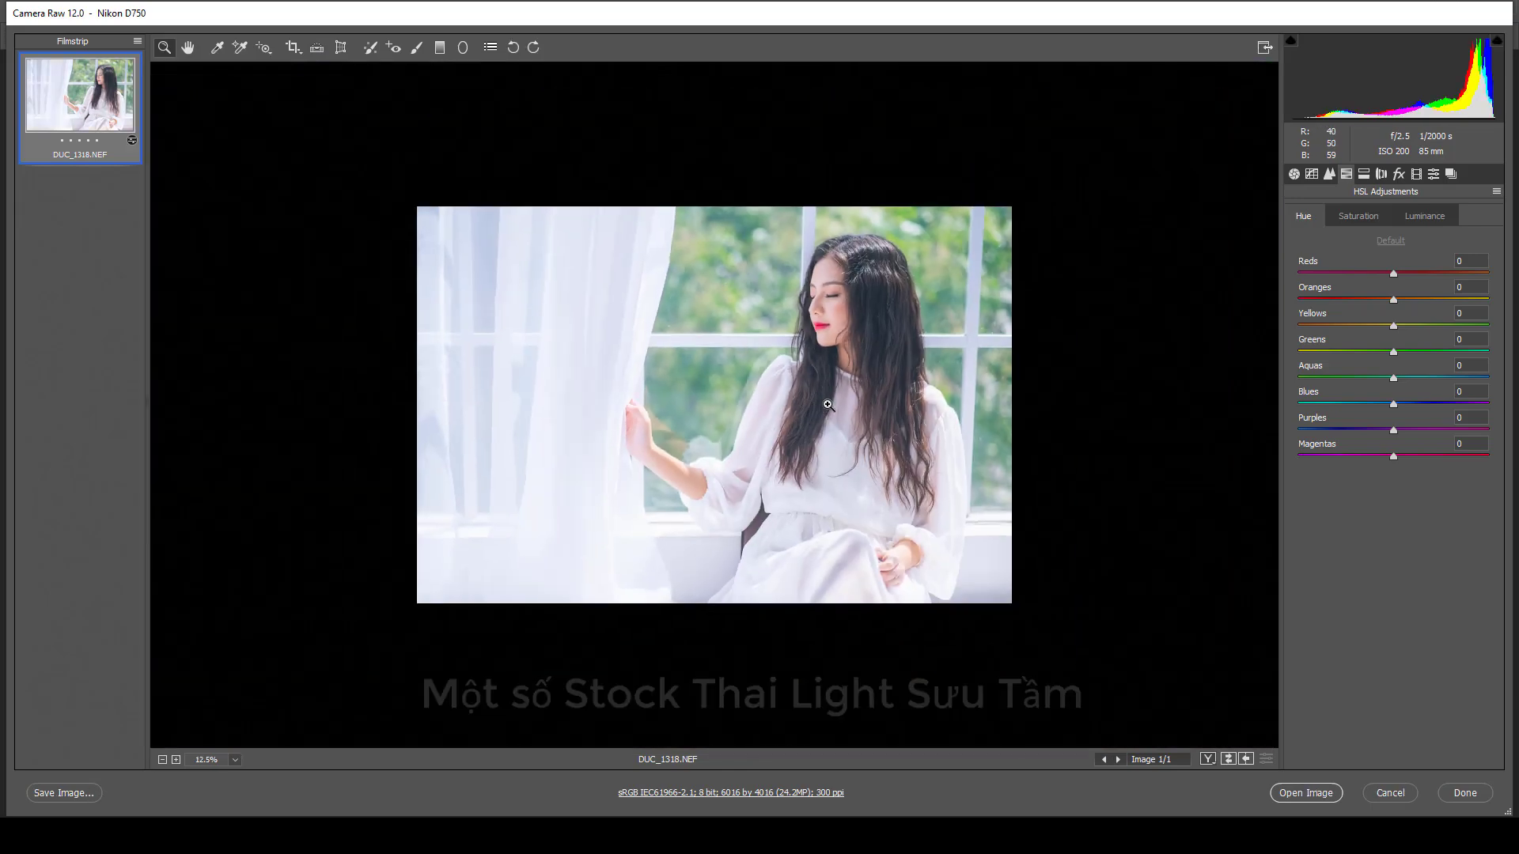
pyautogui.click(826, 322)
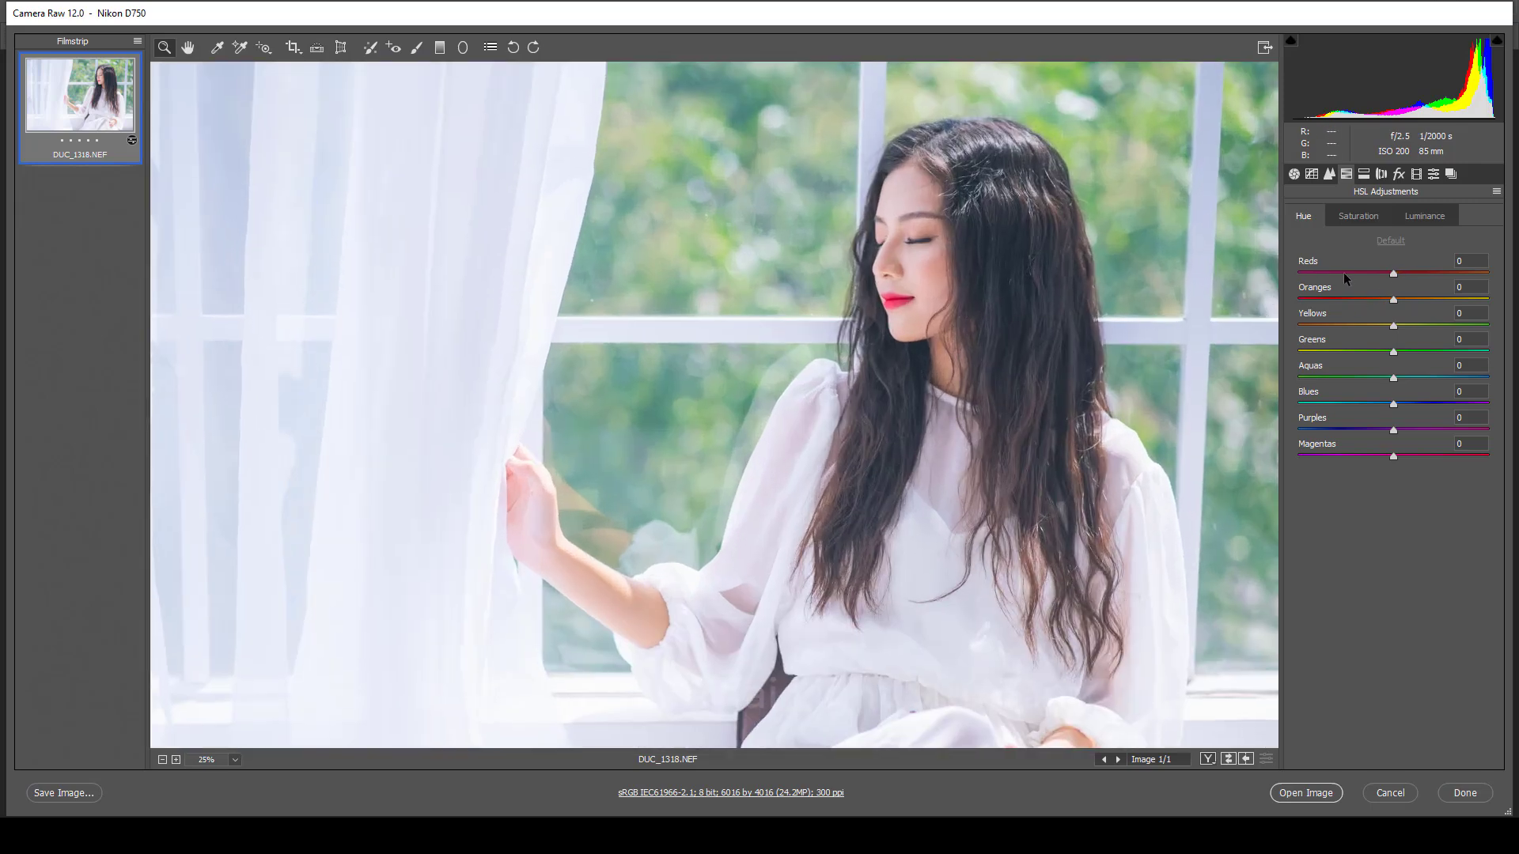
# Set the Reds hue to +55 in the HSL adjustments
pyautogui.click(930, 311)
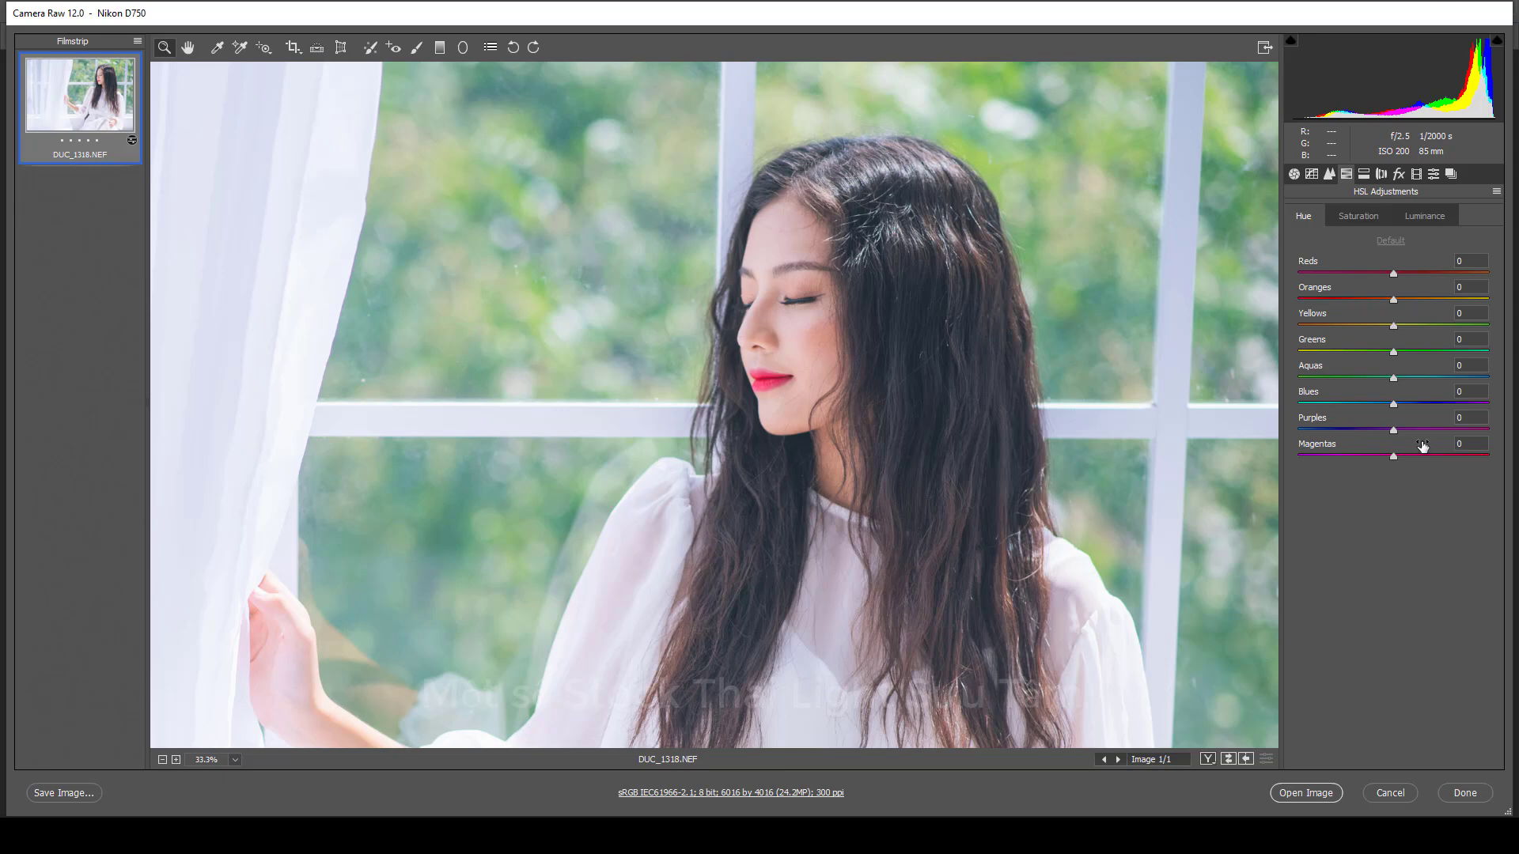
pyautogui.moveTo(1394, 273); pyautogui.dragTo(1515, 300)
pyautogui.write('67')
pyautogui.press('Return')
pyautogui.write('23')
pyautogui.press('Return')
pyautogui.write('51')
pyautogui.press('Return')
pyautogui.press('Up')
pyautogui.press('Up')
pyautogui.press('Return')
# Set both the Purples and the Magentas hue to +100 to even out the pink edges of the lips
pyautogui.click(756, 378)
pyautogui.click(749, 409)
pyautogui.click(696, 396)
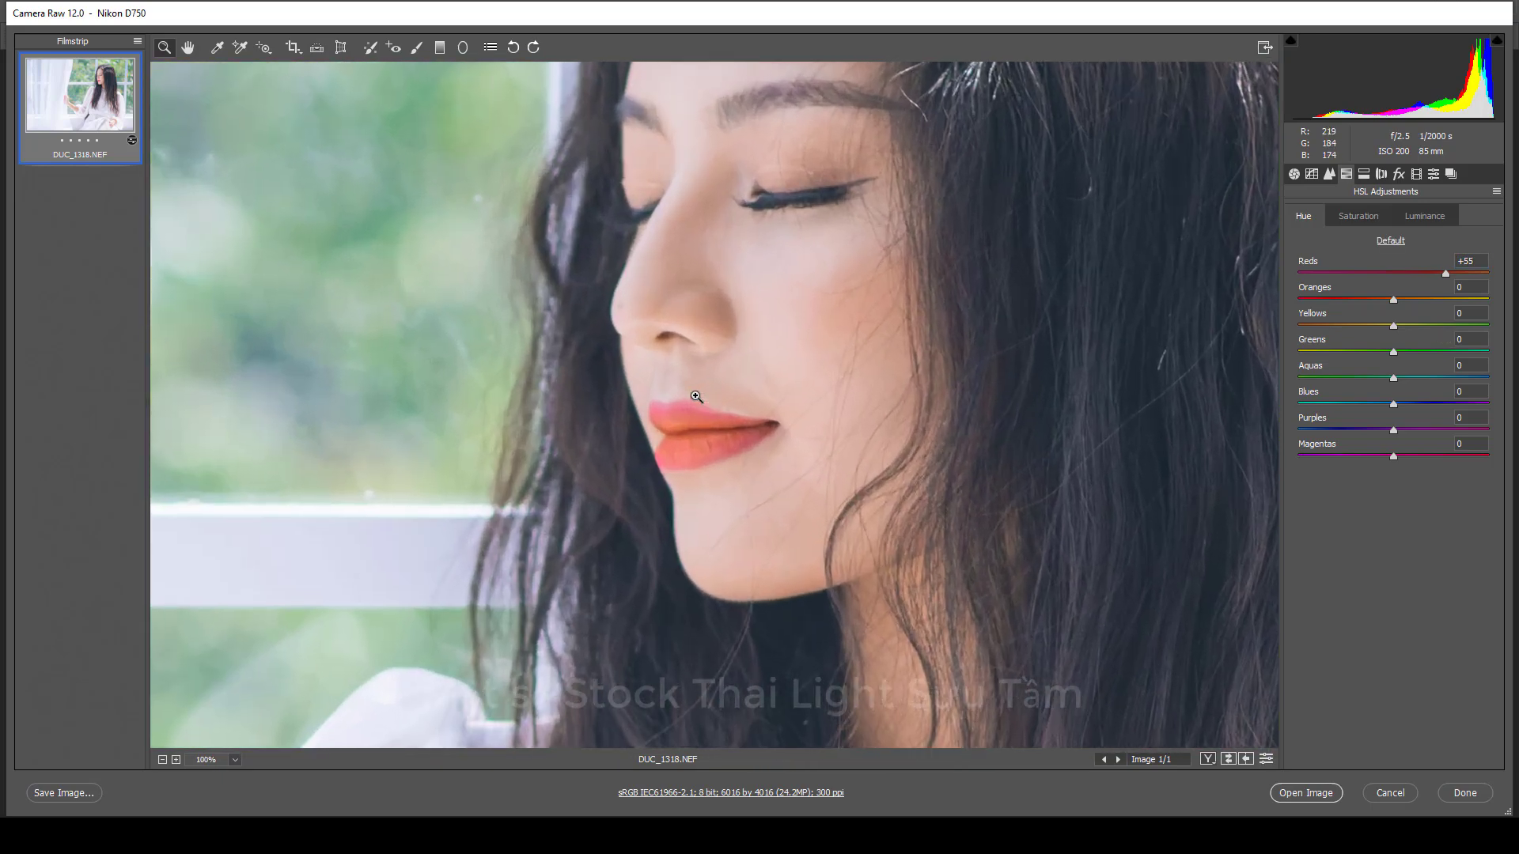
pyautogui.click(712, 431)
pyautogui.click(731, 430)
pyautogui.click(696, 400)
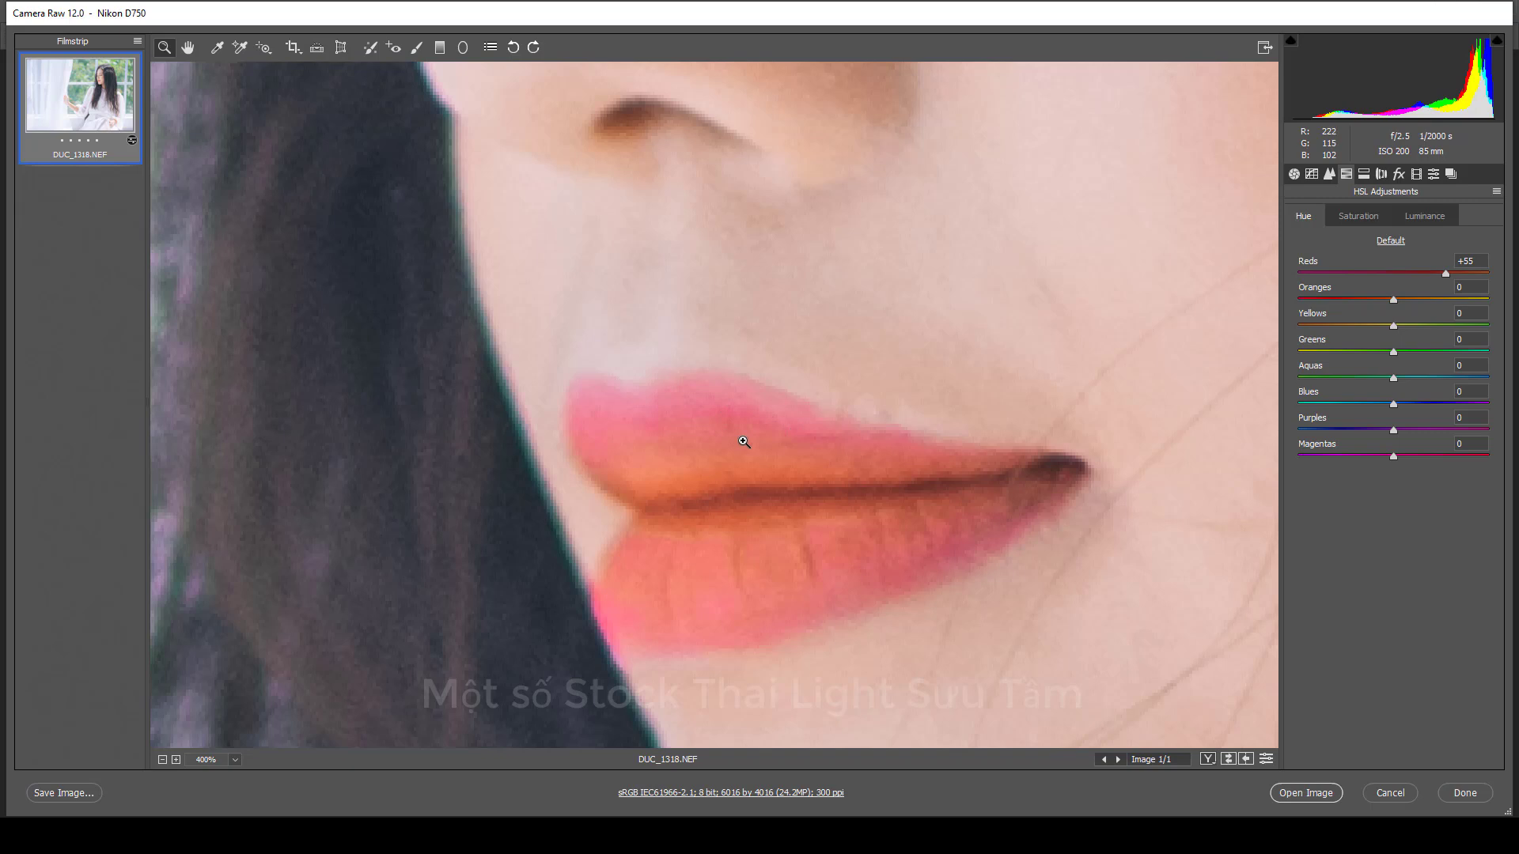
pyautogui.click(1393, 430)
pyautogui.write('100')
pyautogui.press('Return')
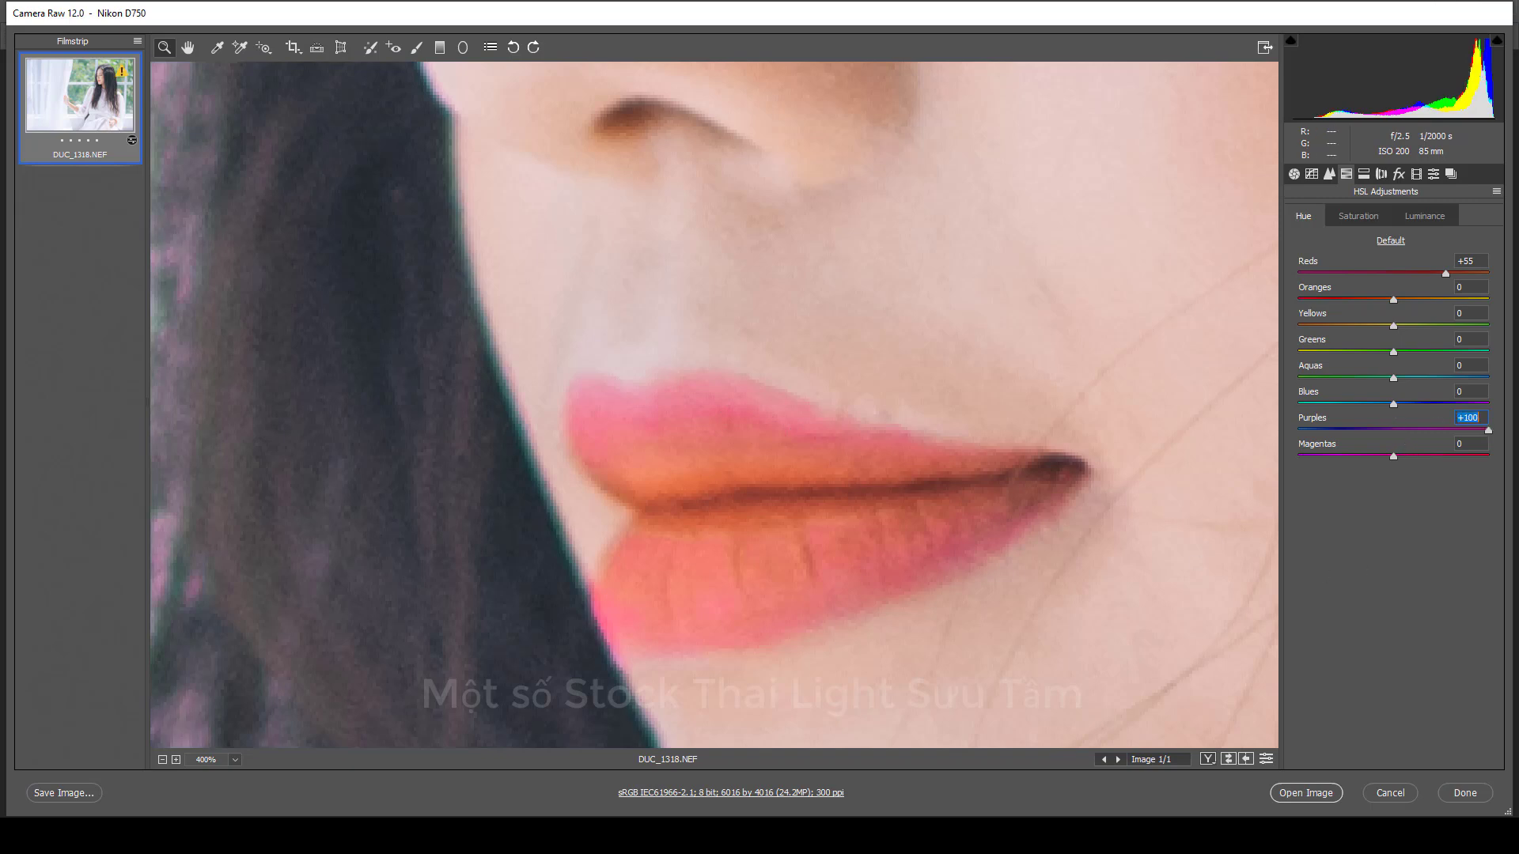
pyautogui.click(1394, 454)
pyautogui.write('100')
pyautogui.press('Return')
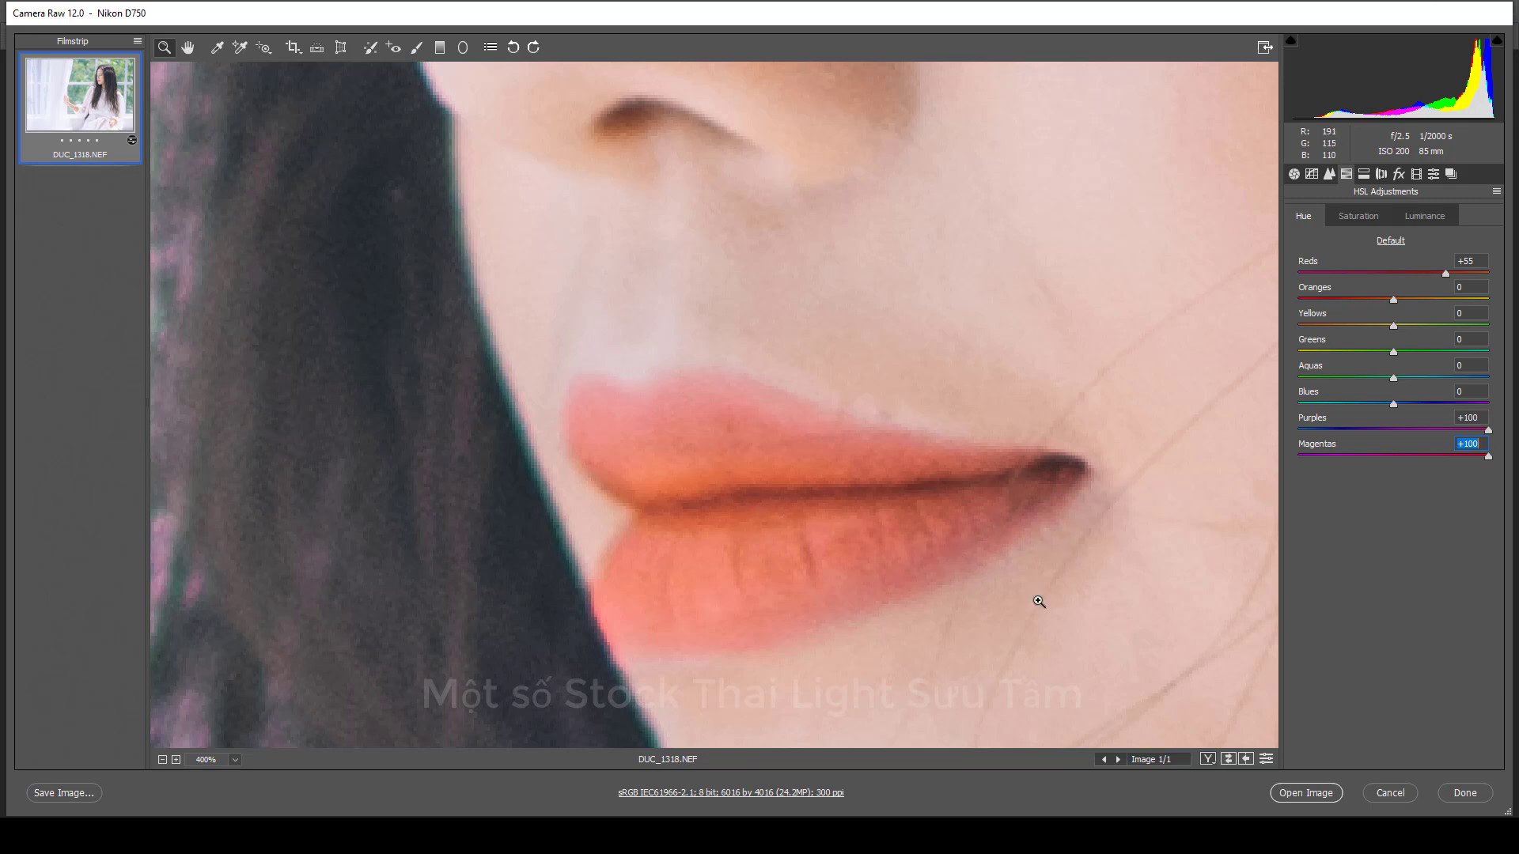
# Compare the lips with and without the HSL adjustments, and examine the new lip colour on the whole portrait
pyautogui.click(1263, 762)
pyautogui.click(1263, 762)
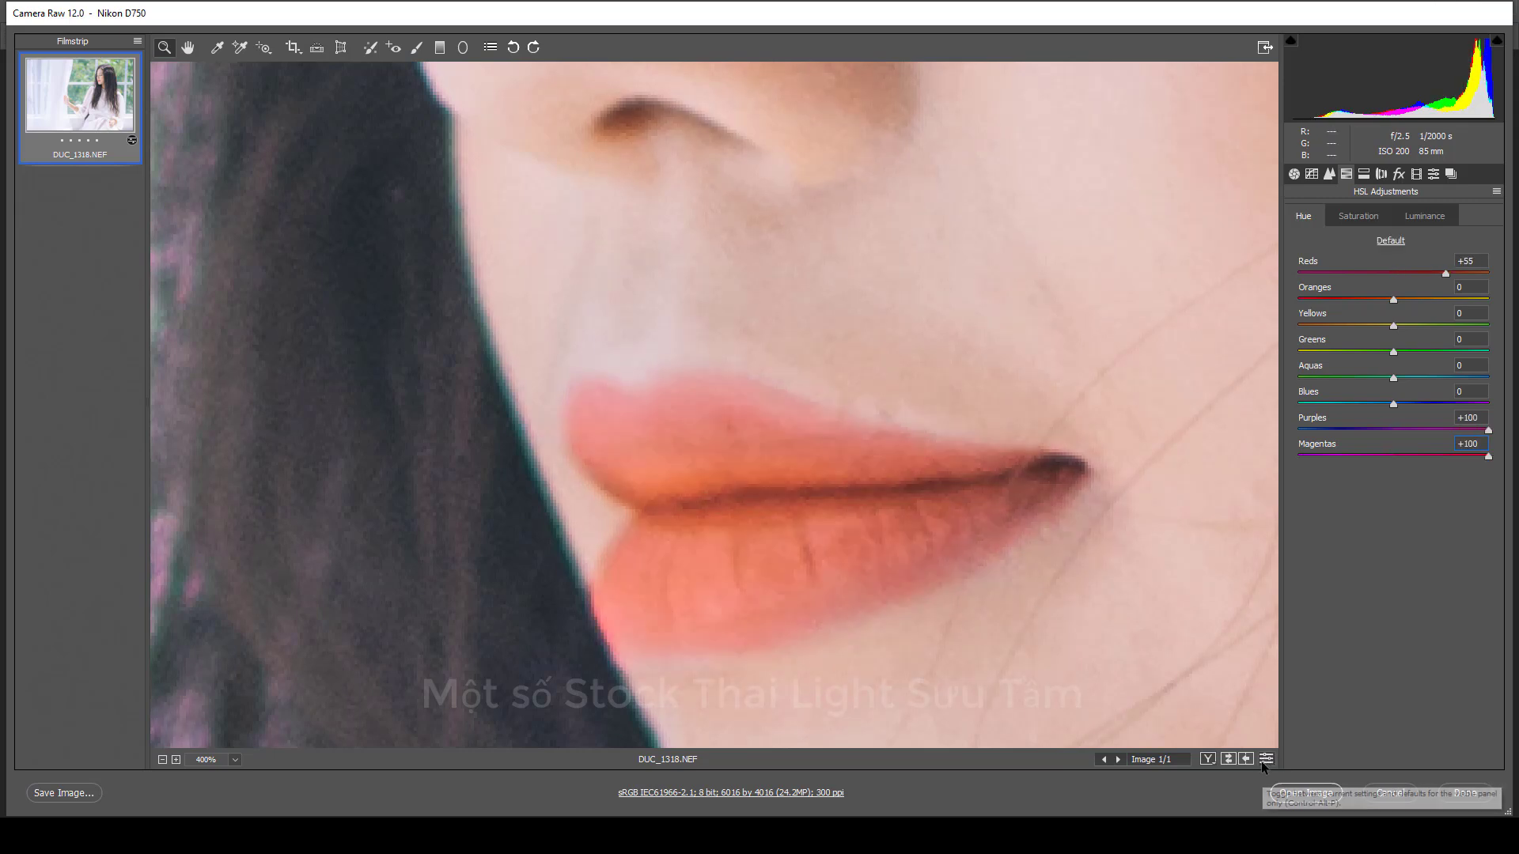
pyautogui.click(1263, 762)
pyautogui.click(1263, 763)
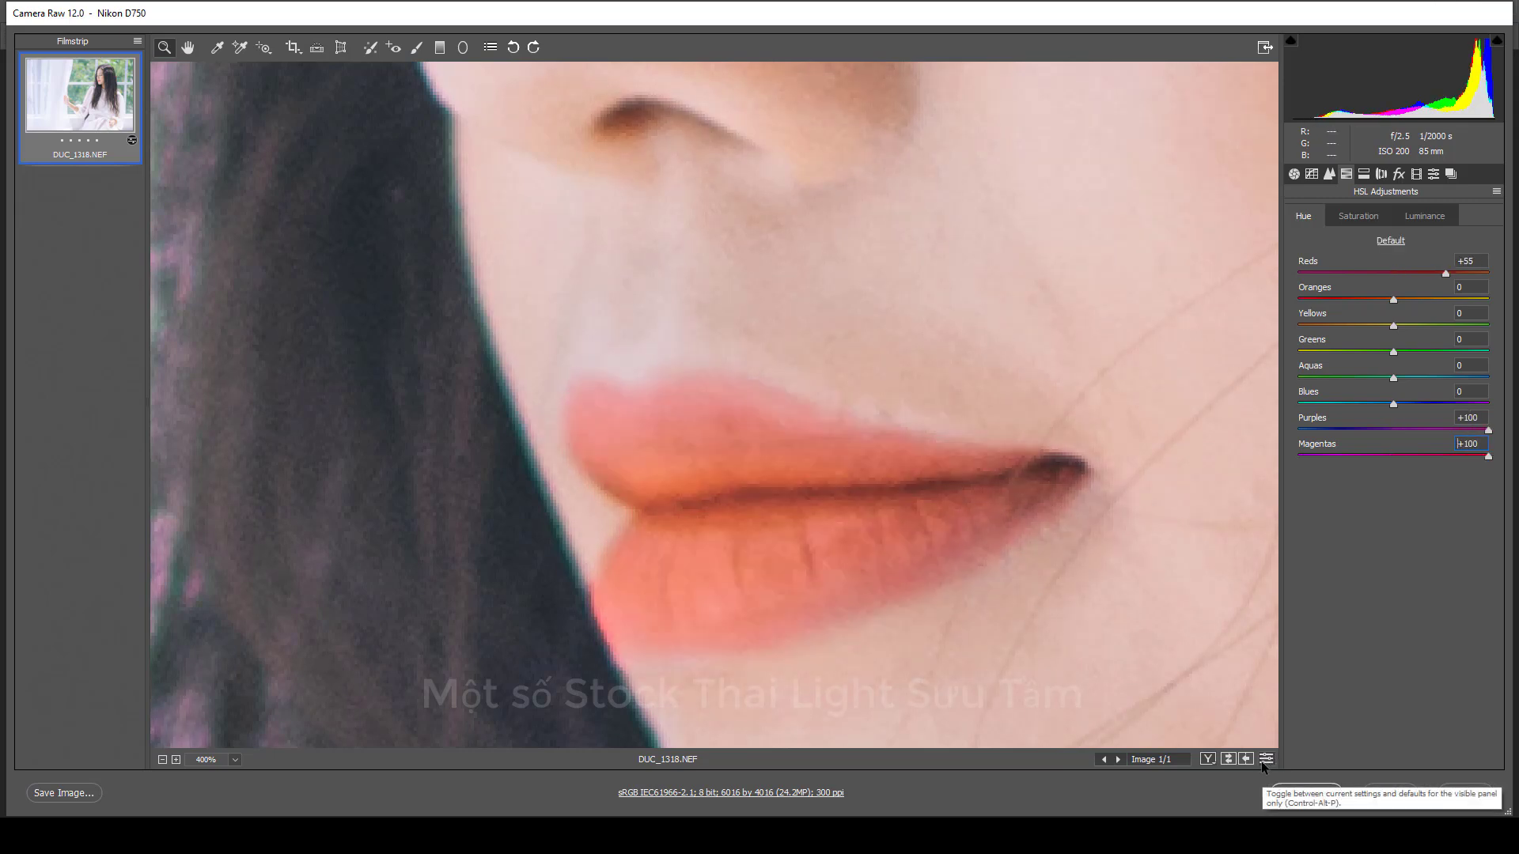
pyautogui.keyDown('alt'); pyautogui.click(723, 421); pyautogui.keyUp('alt')
pyautogui.keyDown('alt'); pyautogui.click(725, 423); pyautogui.keyUp('alt')
pyautogui.keyDown('alt'); pyautogui.click(725, 424); pyautogui.keyUp('alt')
pyautogui.keyDown('alt'); pyautogui.click(726, 423); pyautogui.keyUp('alt')
pyautogui.keyDown('alt'); pyautogui.click(763, 419); pyautogui.keyUp('alt')
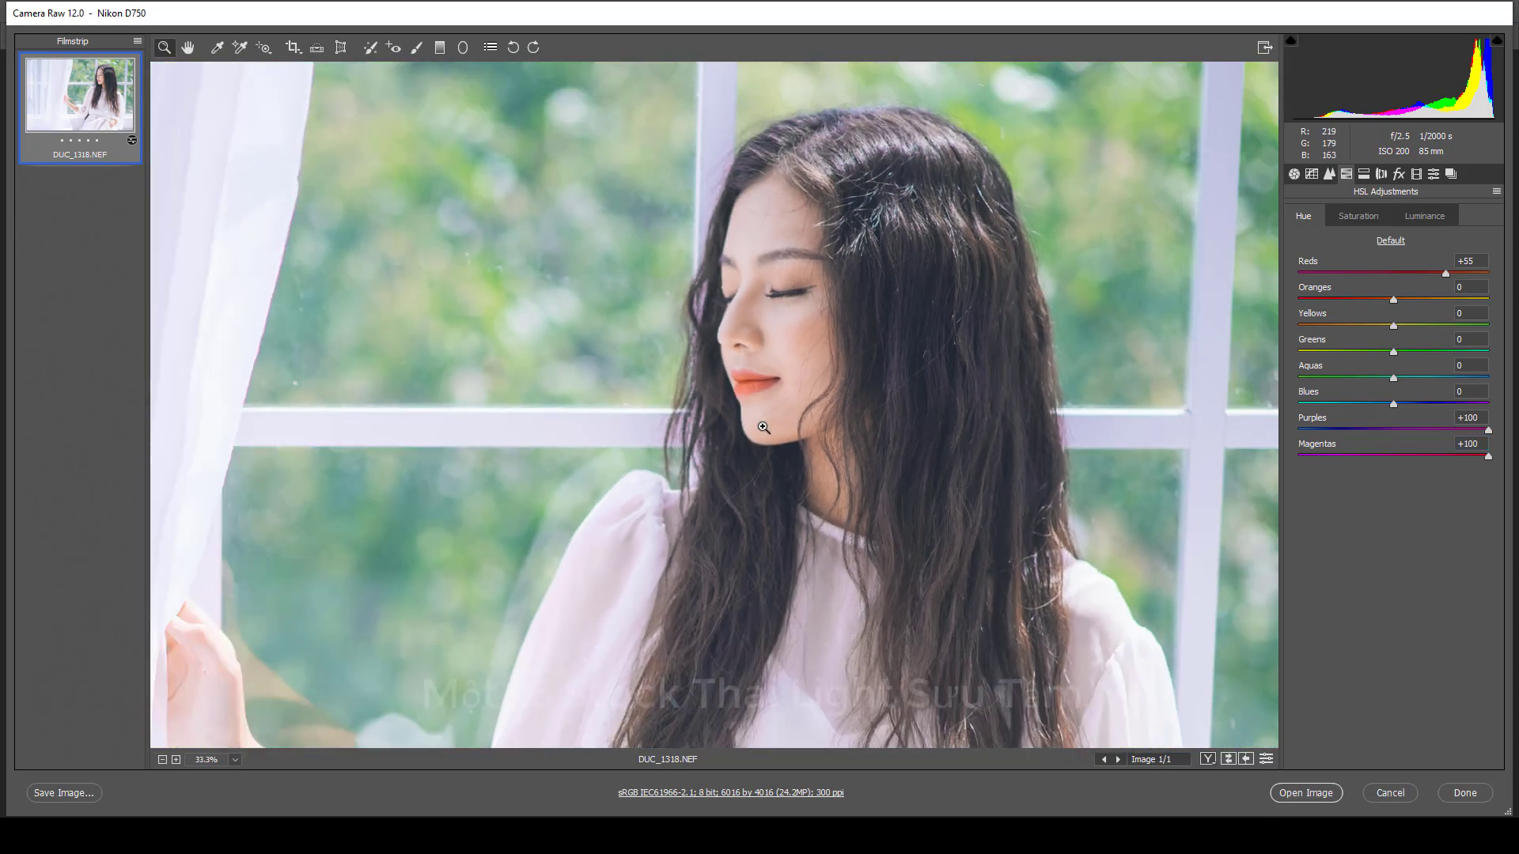
pyautogui.keyDown('alt'); pyautogui.click(764, 427); pyautogui.keyUp('alt')
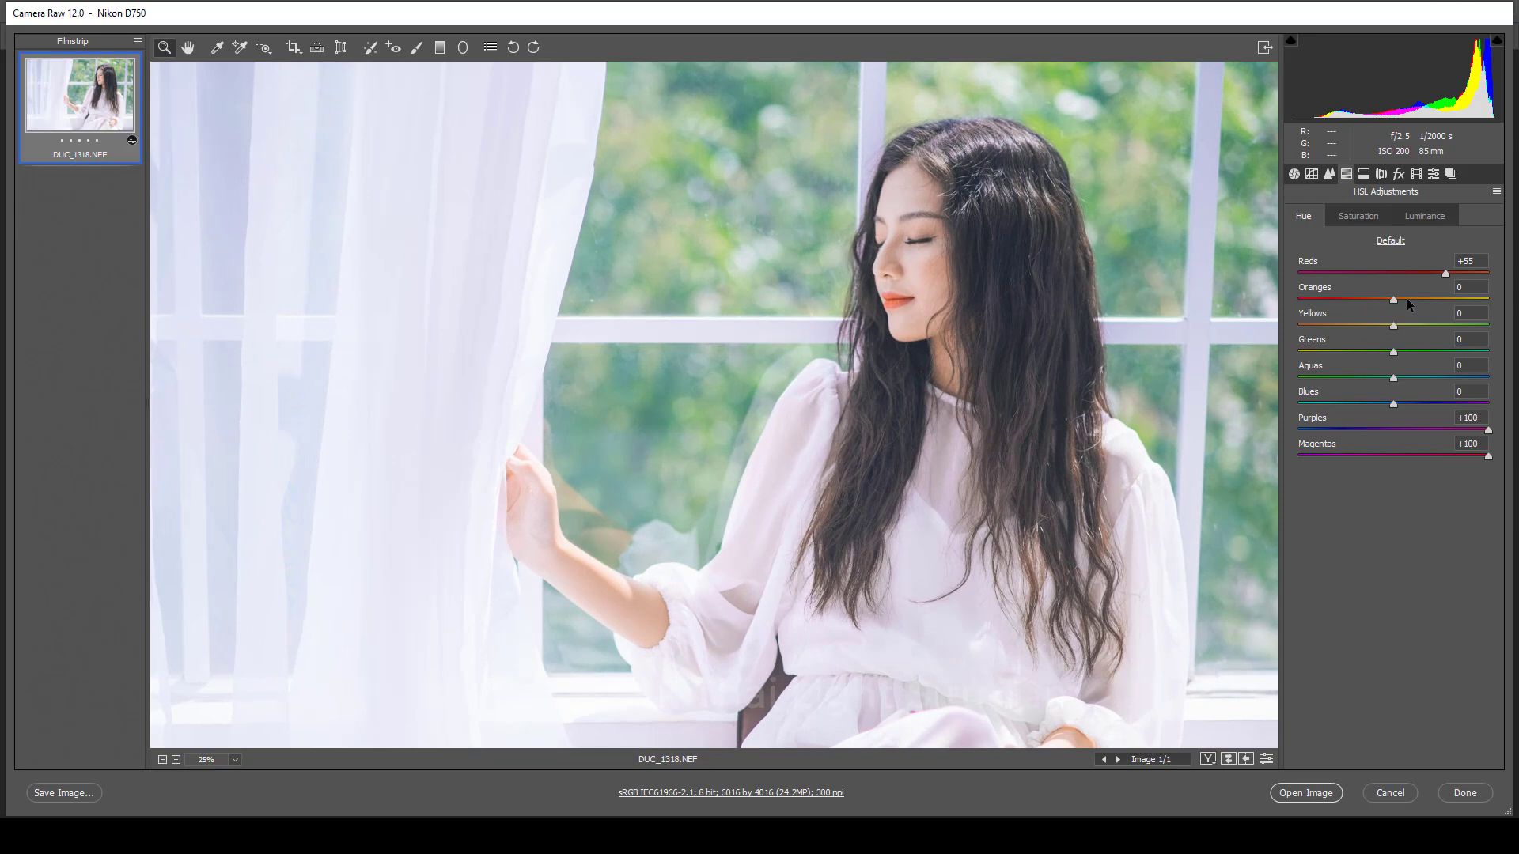
# Set the Oranges hue to +24 and the Yellows hue to +80
pyautogui.moveTo(1397, 298); pyautogui.dragTo(1410, 299)
pyautogui.keyDown('alt'); pyautogui.click(767, 370); pyautogui.keyUp('alt')
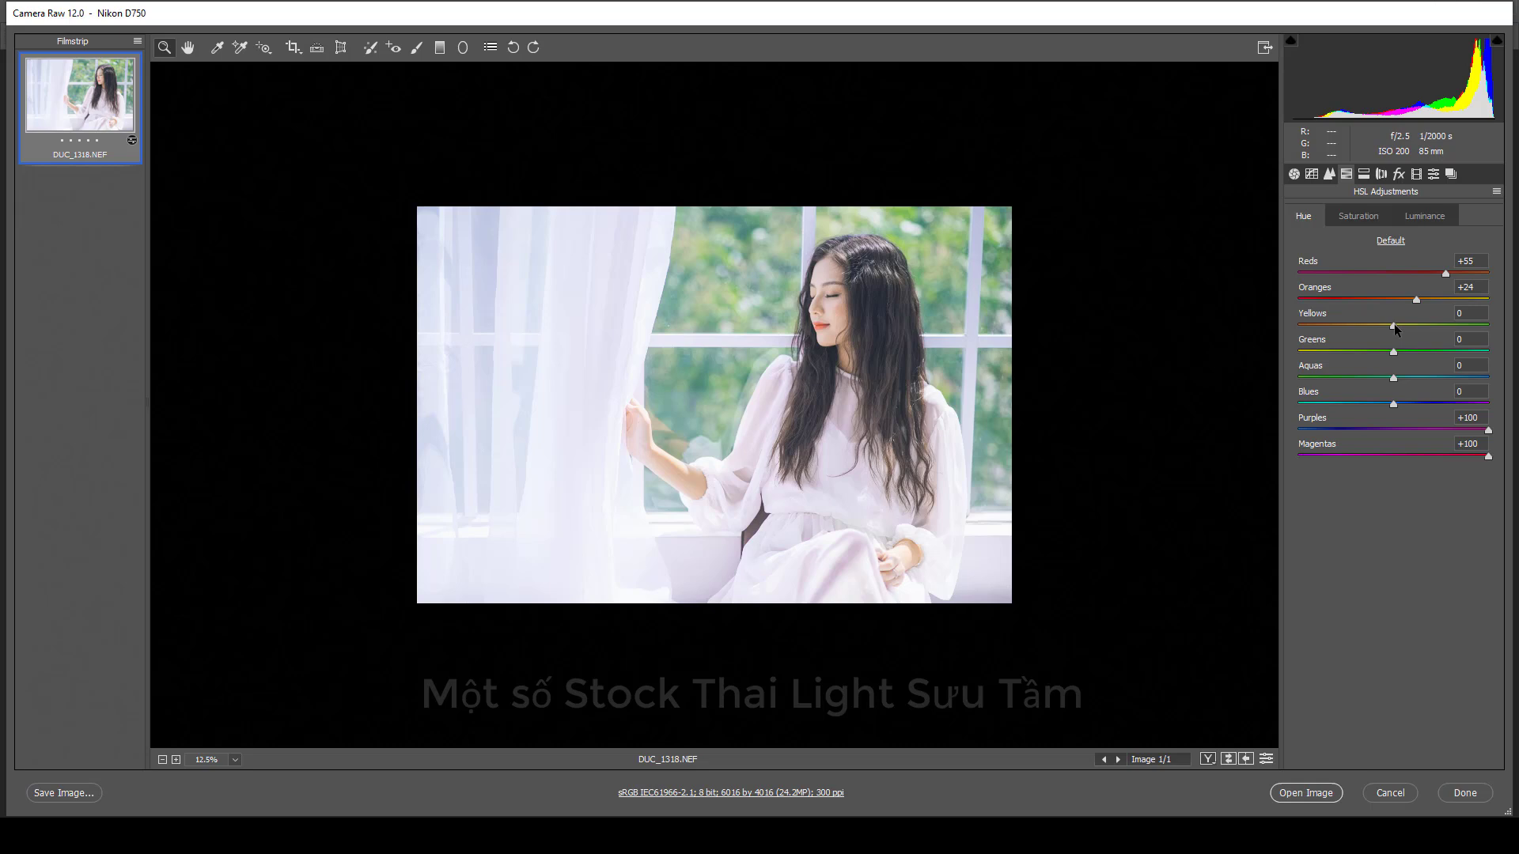
pyautogui.write('8')
# Set the Greens hue to +87 and the Aquas hue to +100
pyautogui.press('Tab')
pyautogui.write('87')
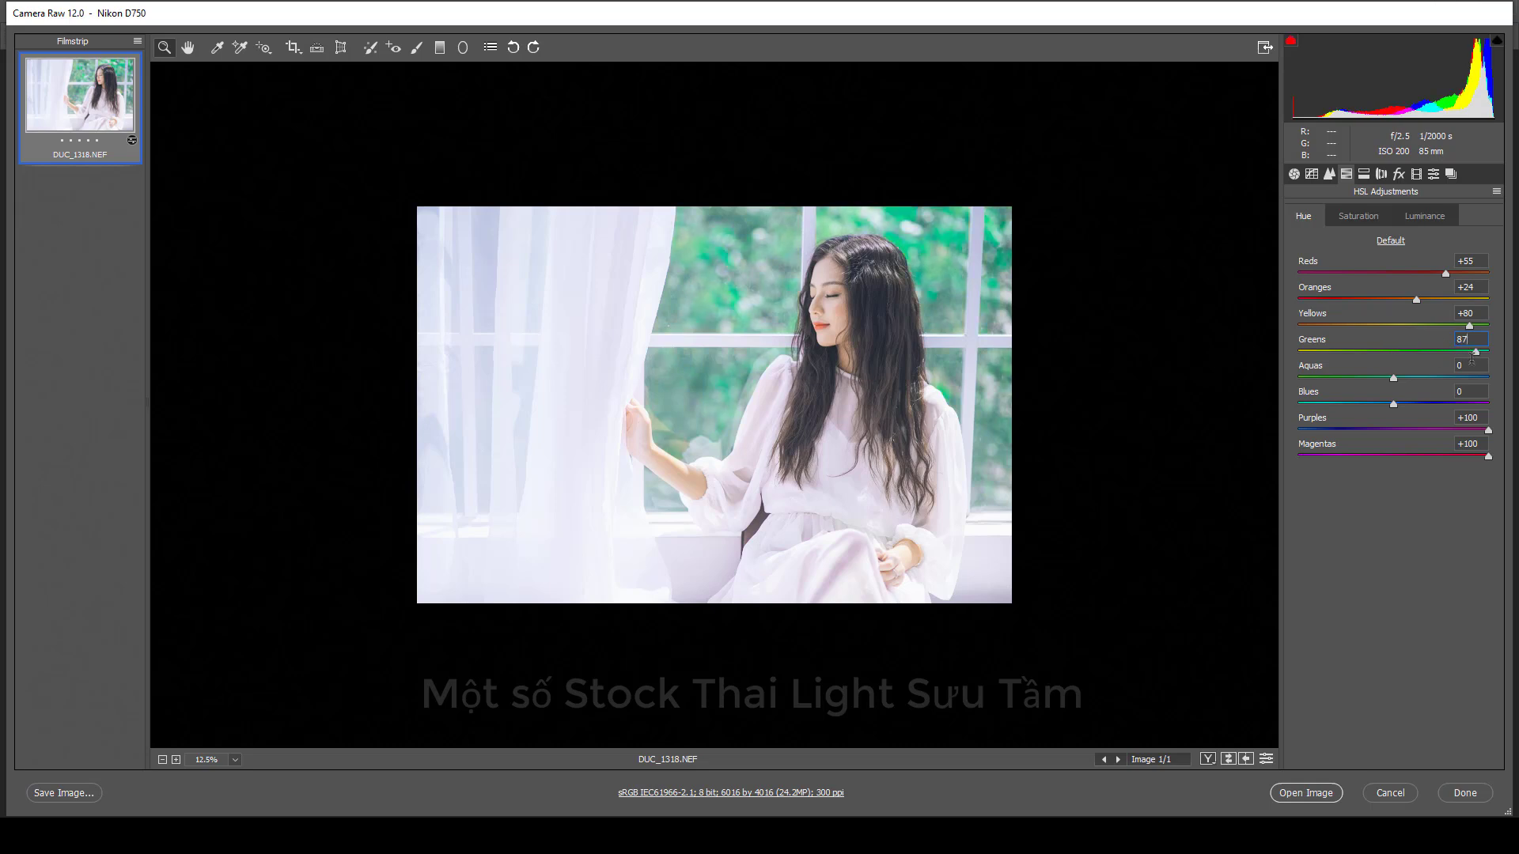
pyautogui.moveTo(1394, 378); pyautogui.dragTo(1489, 377)
pyautogui.click(748, 332)
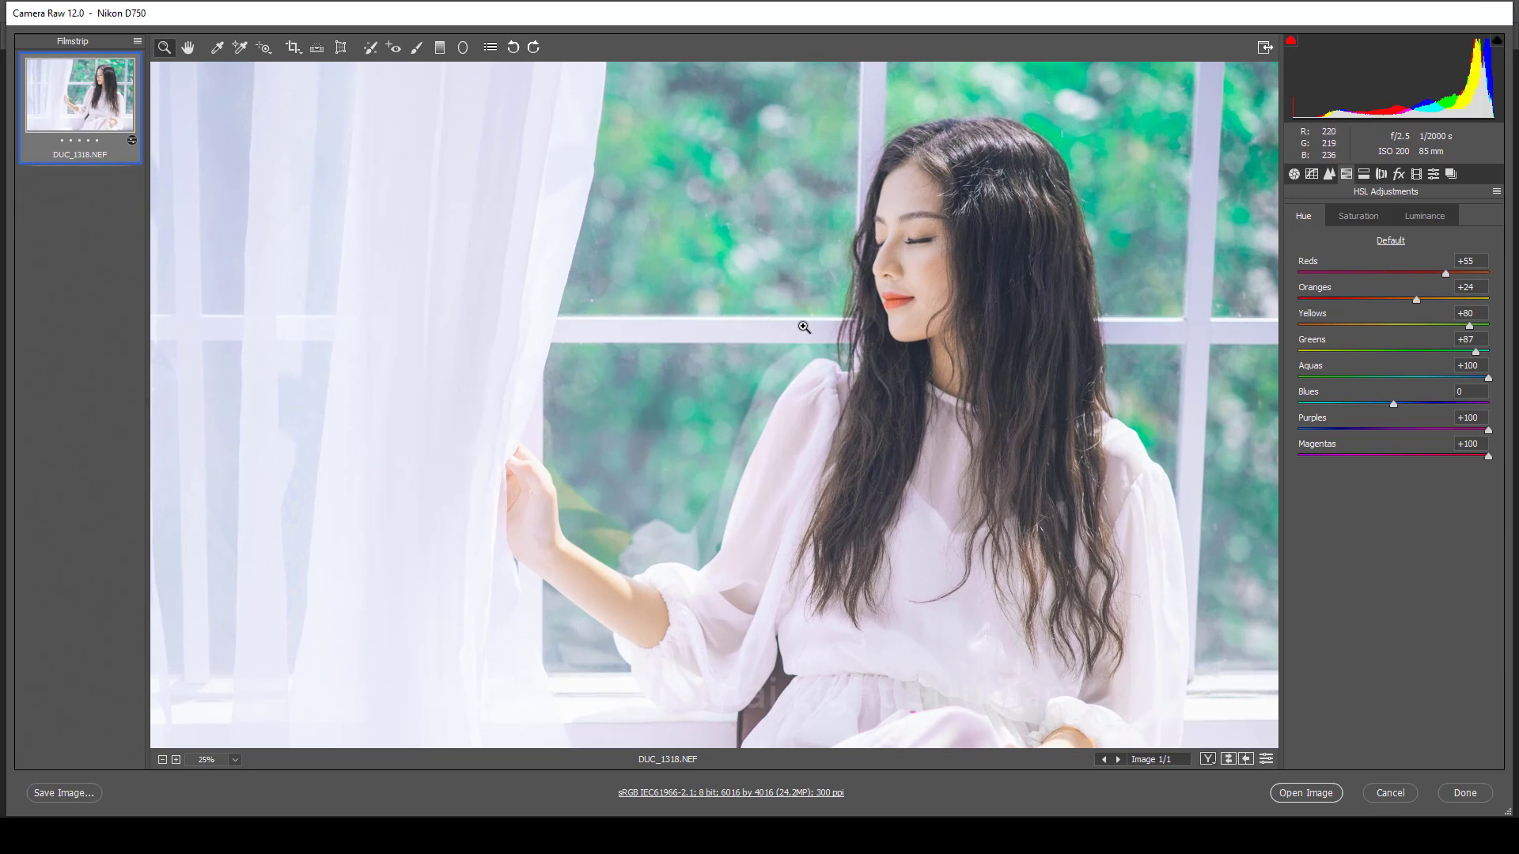
pyautogui.click(1391, 402)
# Lower the Yellows saturation to -65 and the Greens saturation to -80, and compare the result with the panel defaults
pyautogui.click(1361, 216)
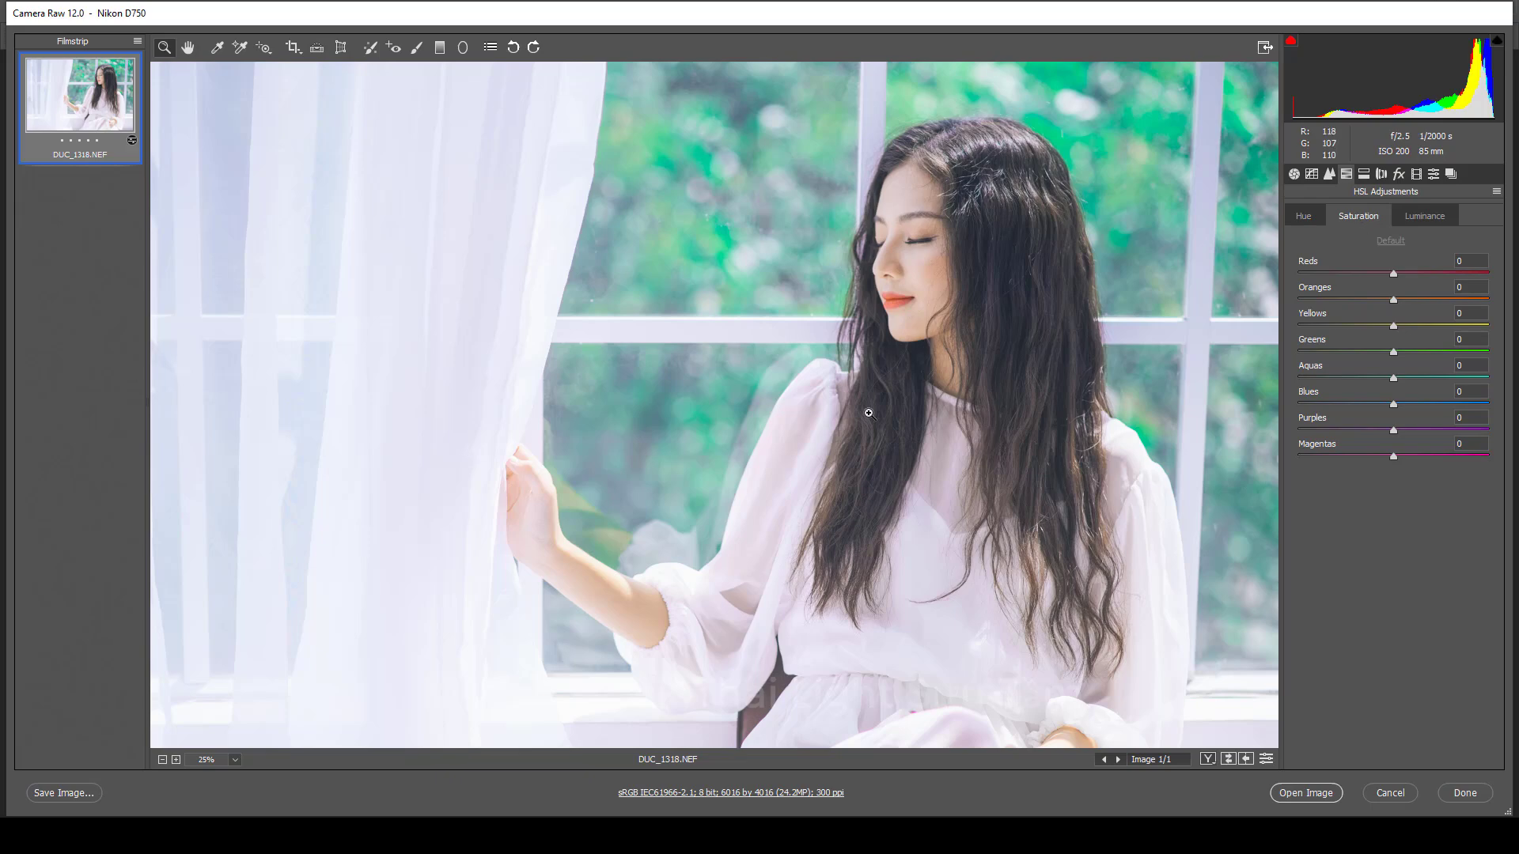
pyautogui.keyDown('alt'); pyautogui.click(827, 434); pyautogui.keyUp('alt')
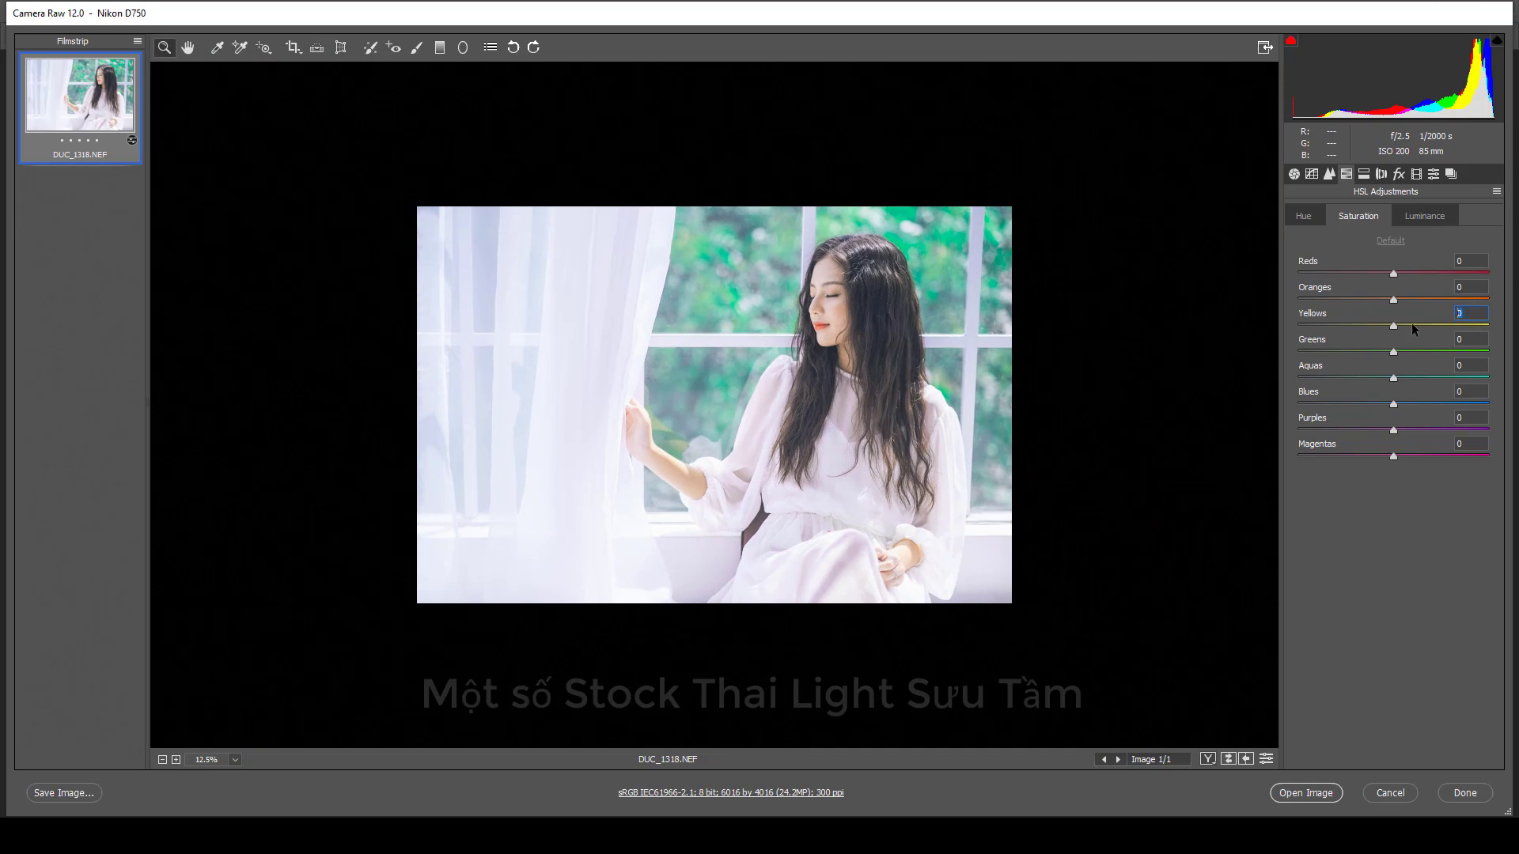
pyautogui.write('-65')
pyautogui.write('-')
pyautogui.write('80')
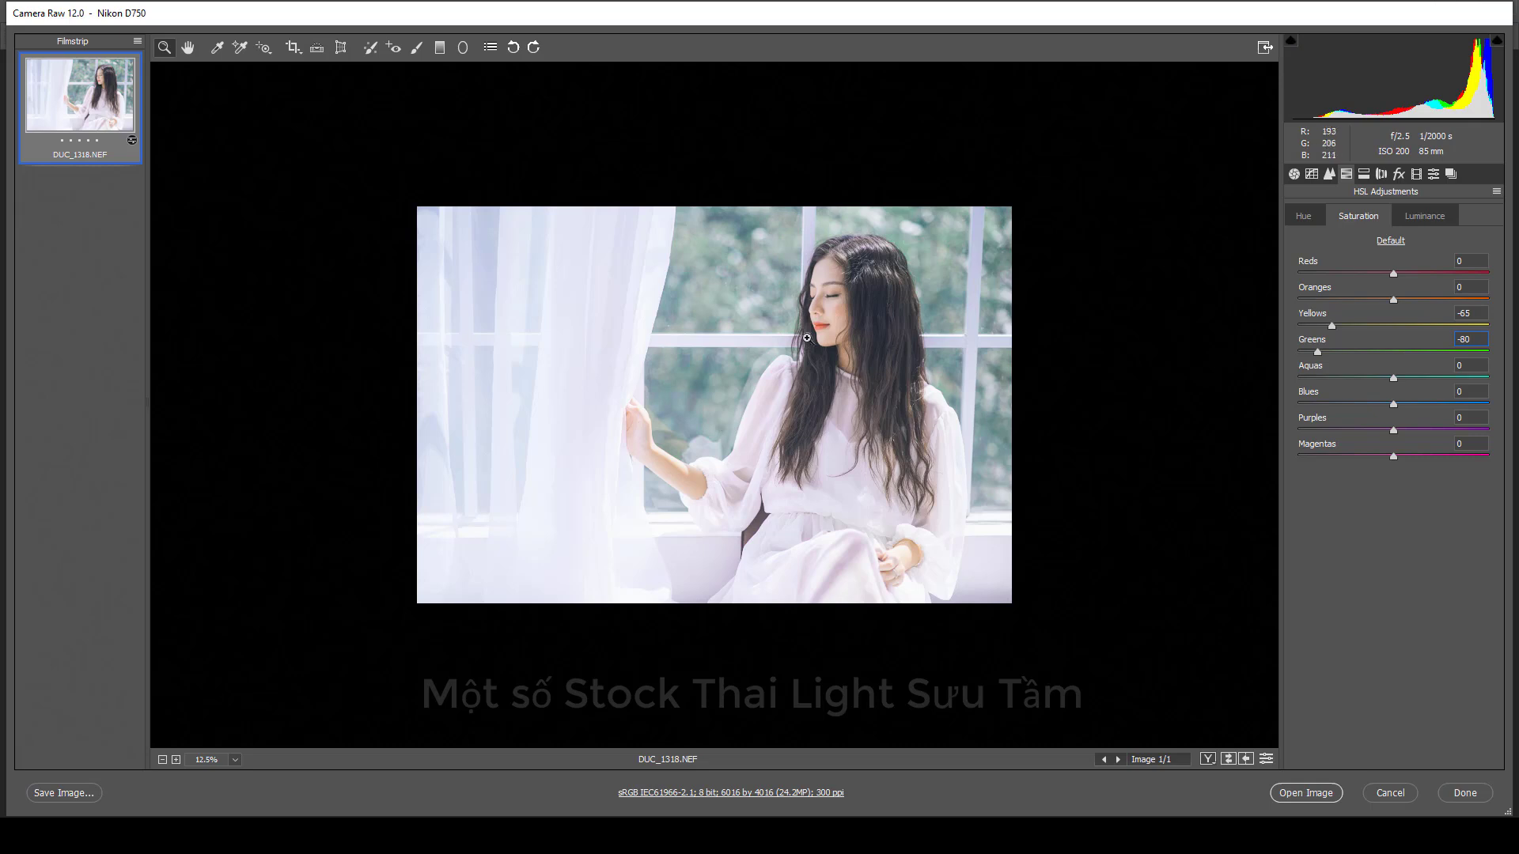
pyautogui.click(1270, 760)
pyautogui.click(1273, 761)
# Set the Aquas saturation to -40 and the Blues saturation to -60, checking the curtain
pyautogui.write('-40')
pyautogui.click(430, 312)
pyautogui.click(280, 192)
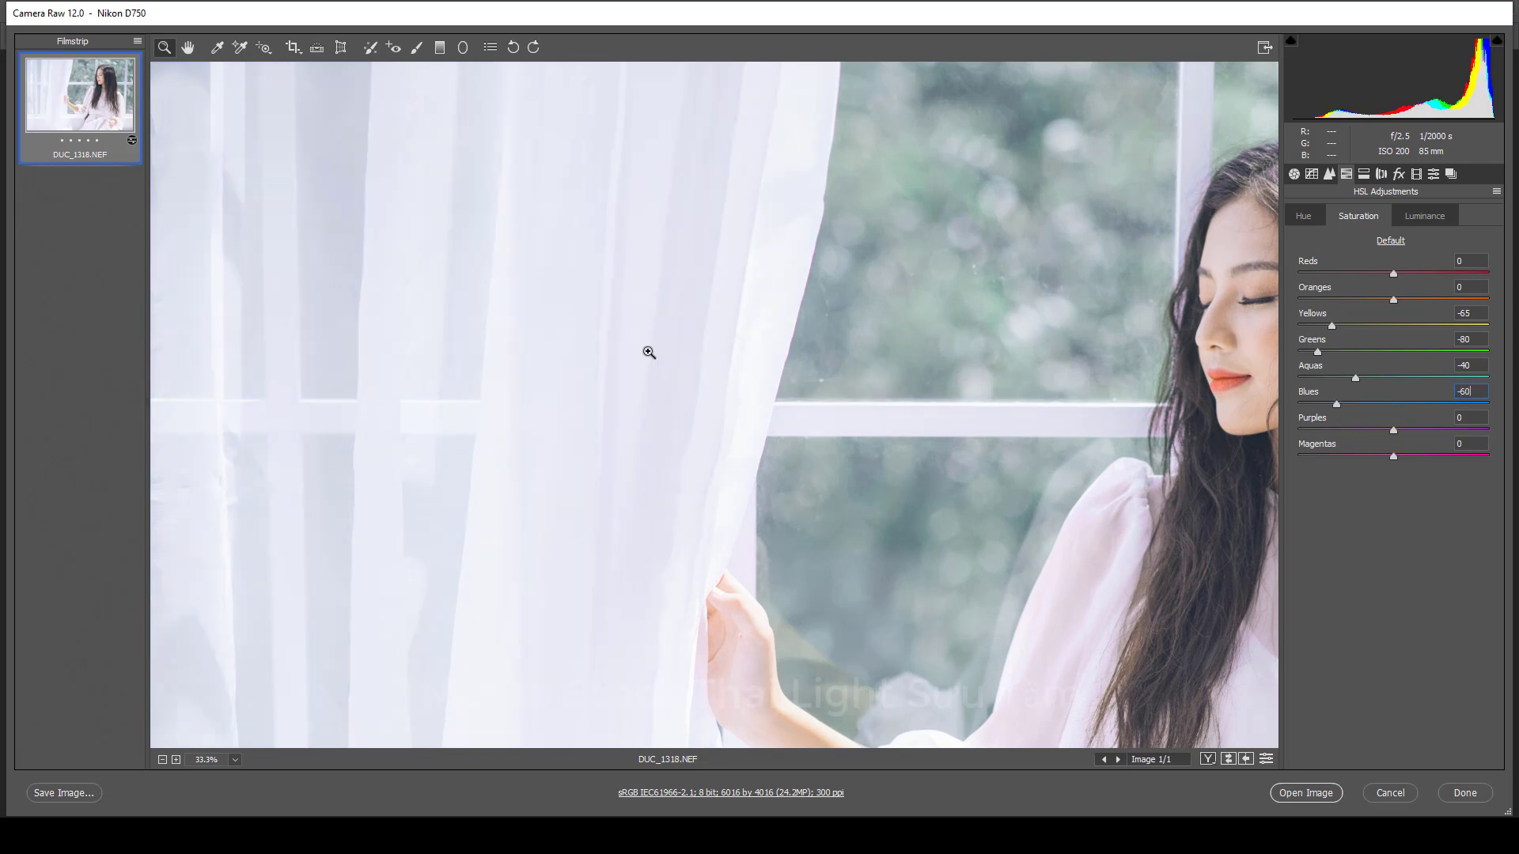
pyautogui.keyDown('alt'); pyautogui.click(603, 405); pyautogui.keyUp('alt')
pyautogui.keyDown('alt'); pyautogui.click(601, 403); pyautogui.keyUp('alt')
# Set the Purples saturation to -75 and the Magentas saturation to -35 to neutralise the tint in the white dress
pyautogui.click(870, 520)
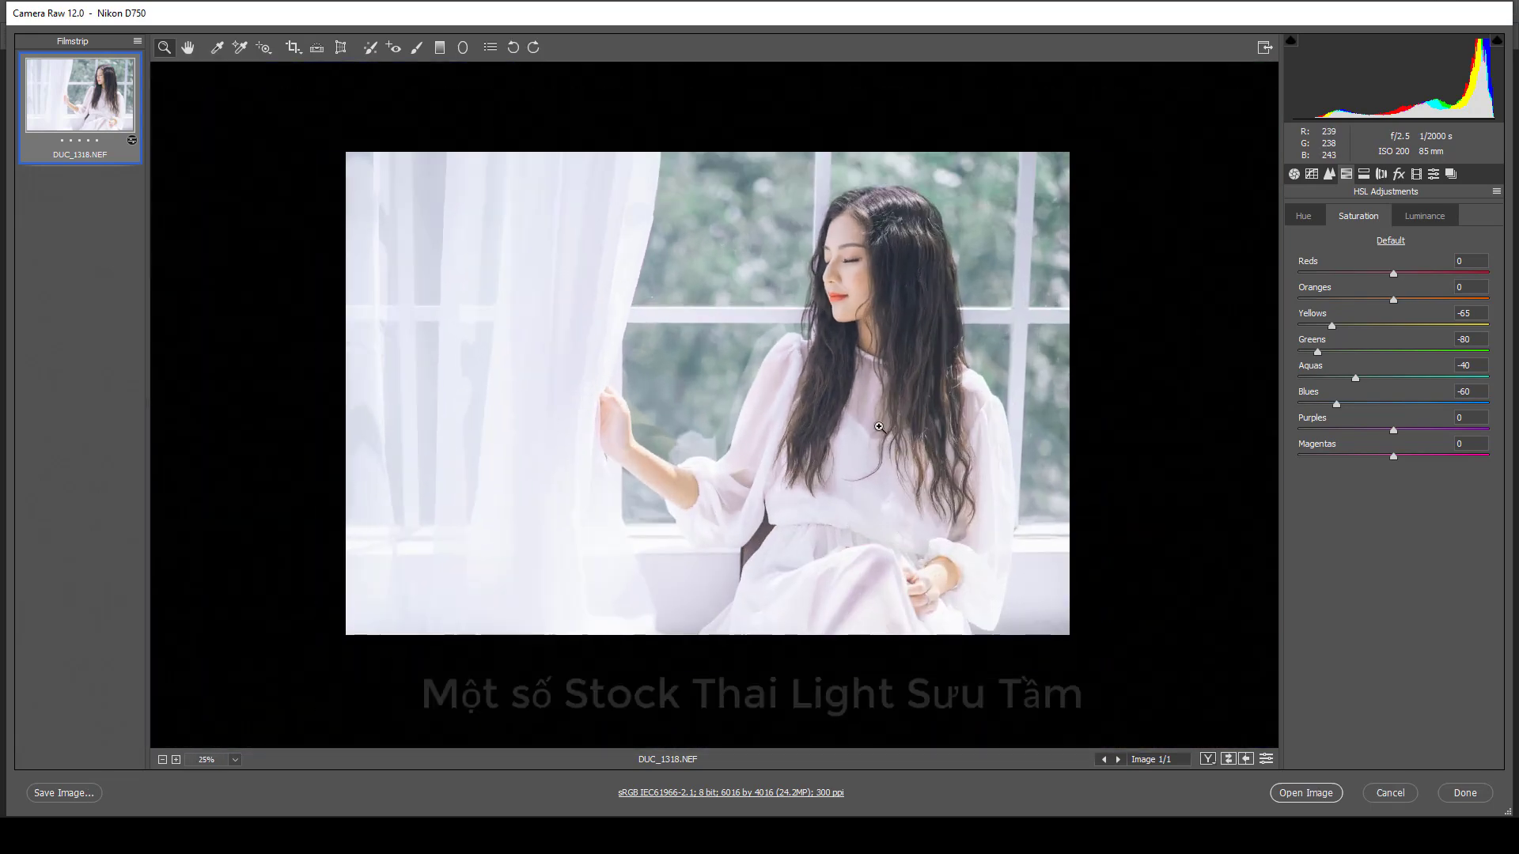
pyautogui.click(941, 382)
pyautogui.click(847, 383)
pyautogui.click(826, 437)
pyautogui.click(701, 428)
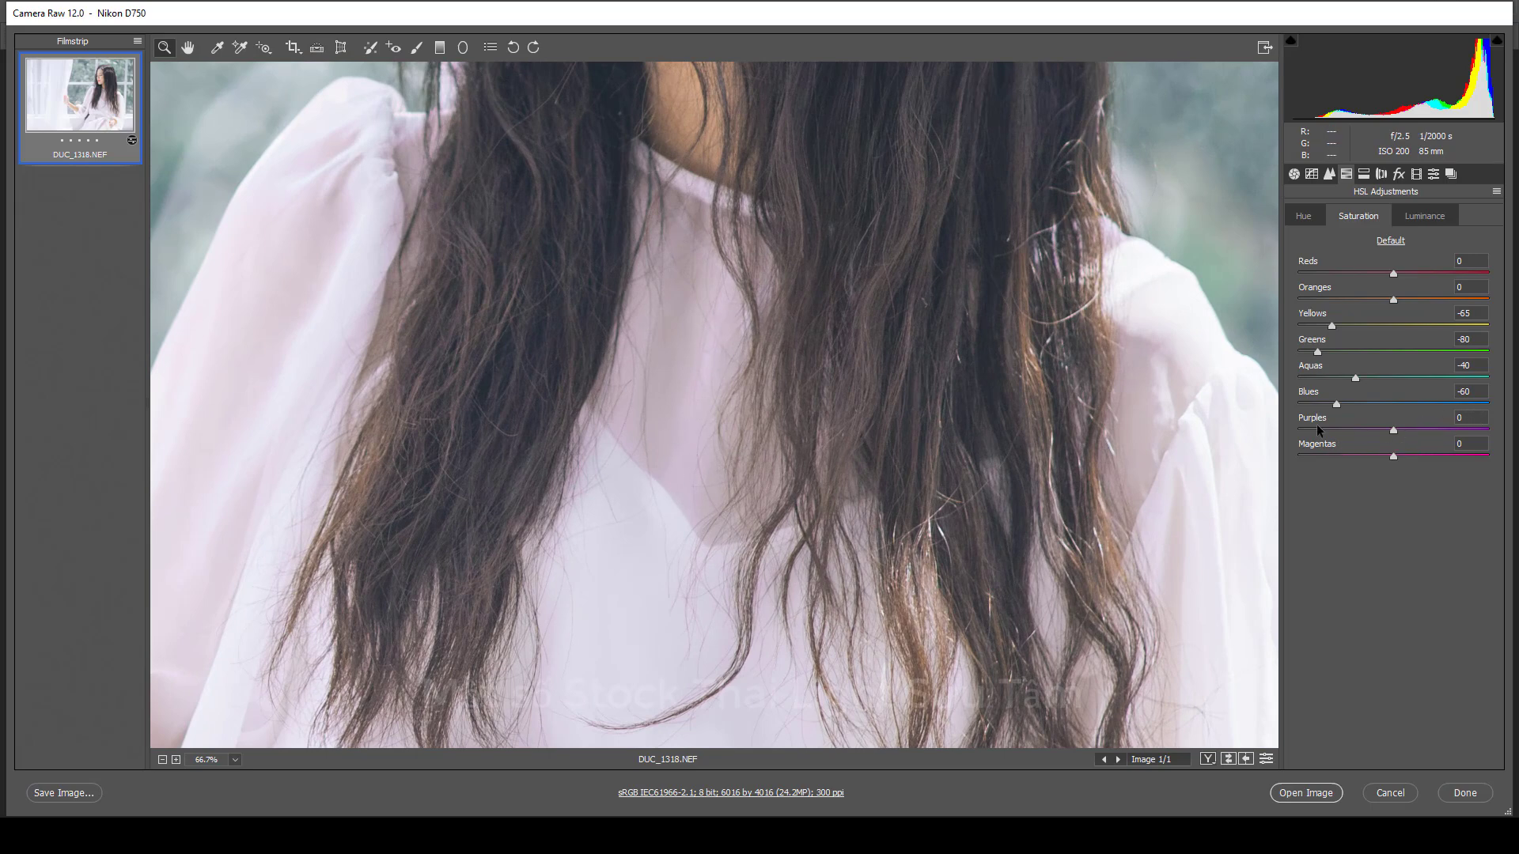
pyautogui.click(1456, 419)
pyautogui.write('-45')
pyautogui.press('Return')
pyautogui.write('-75')
pyautogui.press('Tab')
pyautogui.write('-35')
pyautogui.hotkey('ctrl', '-')
pyautogui.hotkey('ctrl', '-')
pyautogui.hotkey('ctrl', '-')
pyautogui.hotkey('ctrl', '-')
pyautogui.hotkey('ctrl', '-')
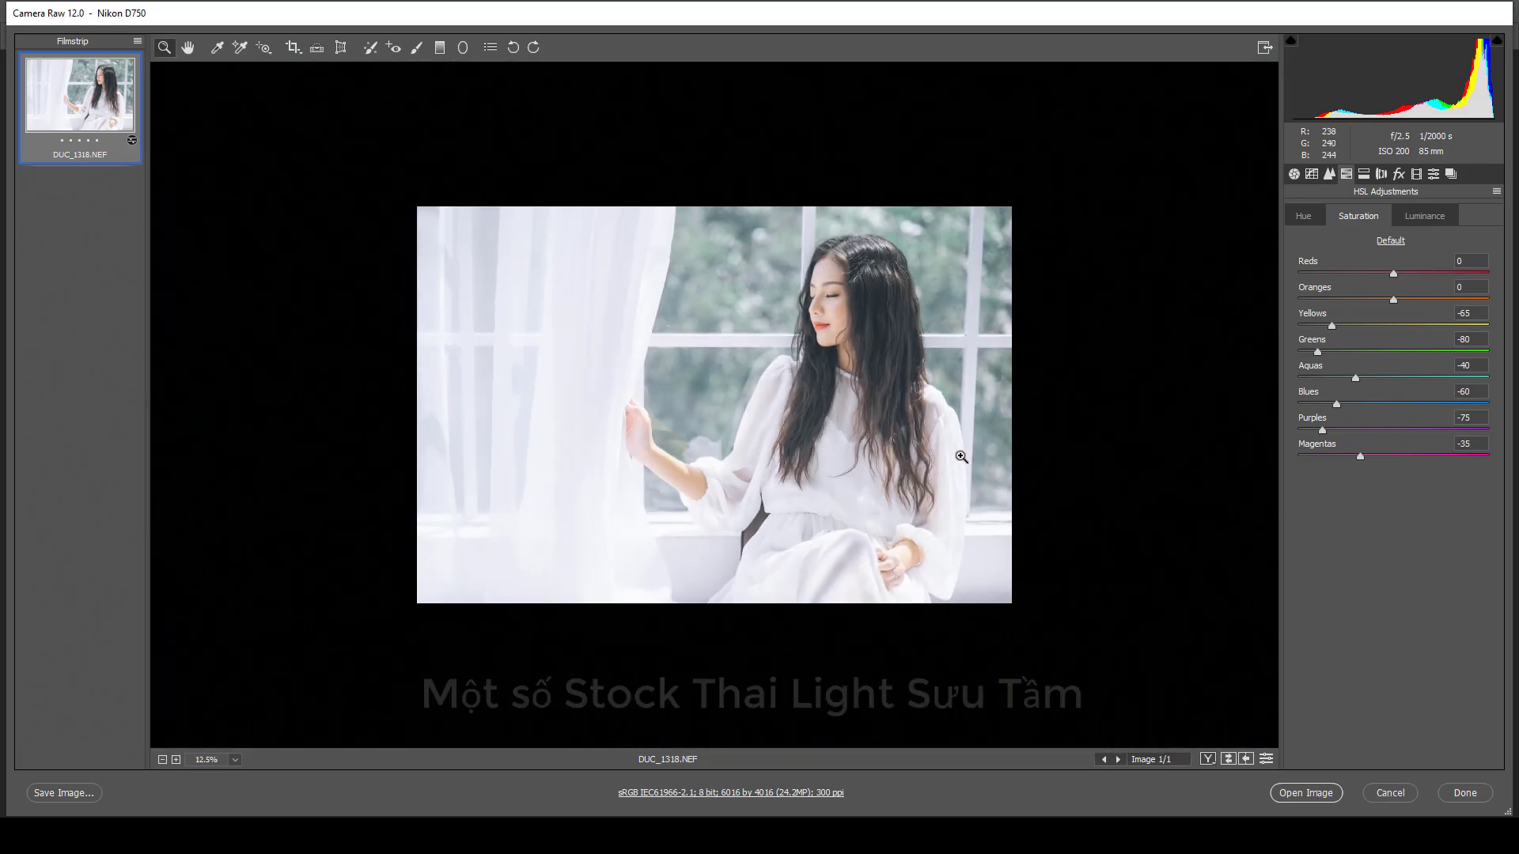
# Compare the original photo repeatedly with the graded version, both as a whole and closer on the woman and curtain
pyautogui.hotkey('ctrl', 'alt', 'p')
pyautogui.hotkey('ctrl', 'alt', 'p')
pyautogui.hotkey('ctrl', 'alt', 'p')
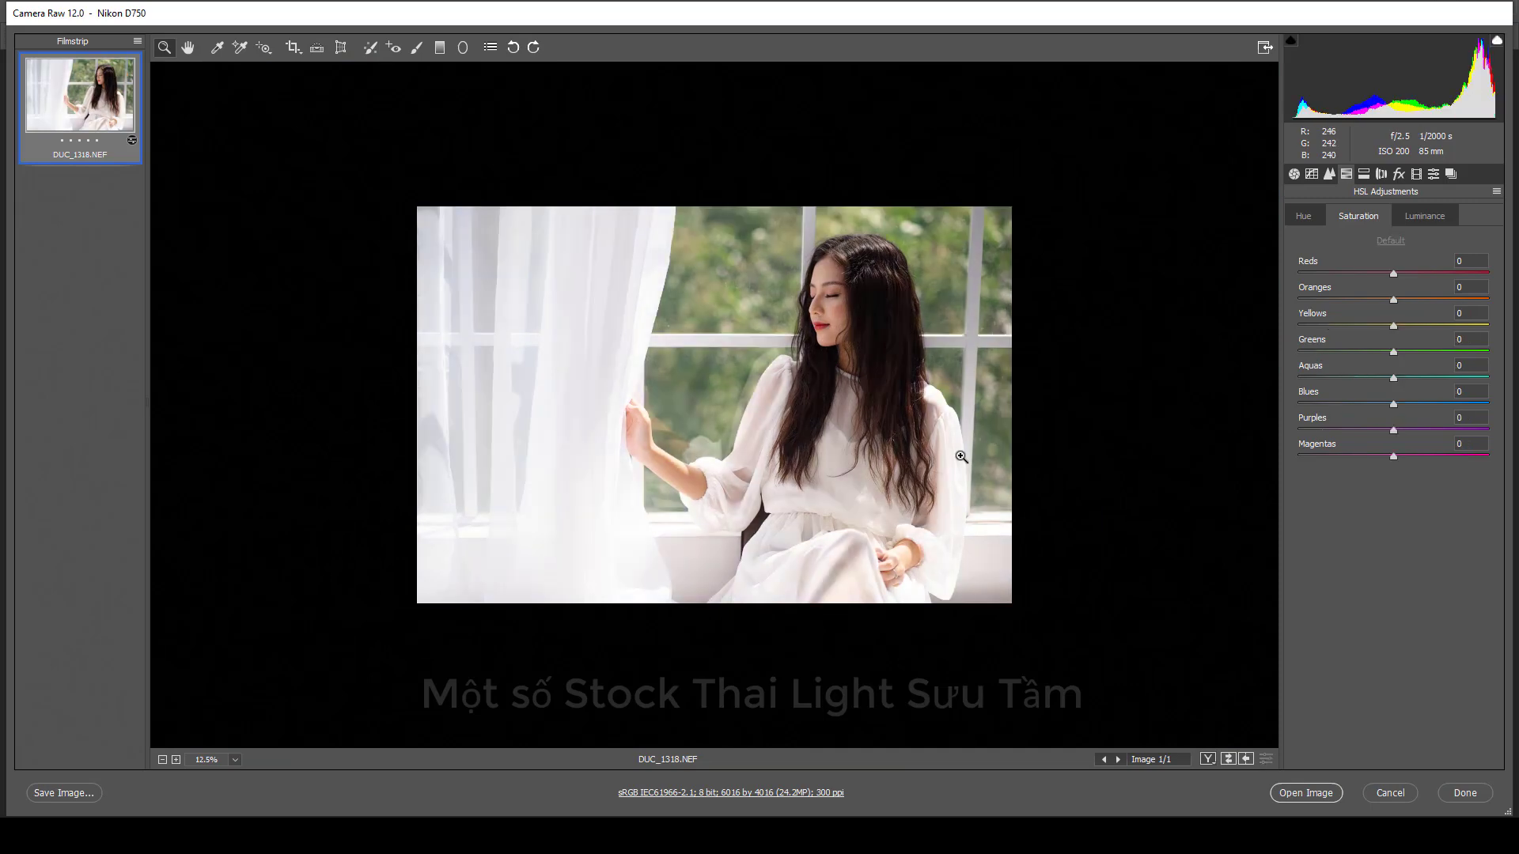
pyautogui.hotkey('ctrl', 'alt', 'p')
pyautogui.hotkey('ctrl', 'alt', 'p')
pyautogui.hotkey('ctrl', 'alt', 'p')
pyautogui.hotkey('ctrl', 'alt', 'p')
pyautogui.hotkey('ctrl', 'alt', 'p')
pyautogui.hotkey('ctrl', 'alt', 'p')
pyautogui.click(966, 528)
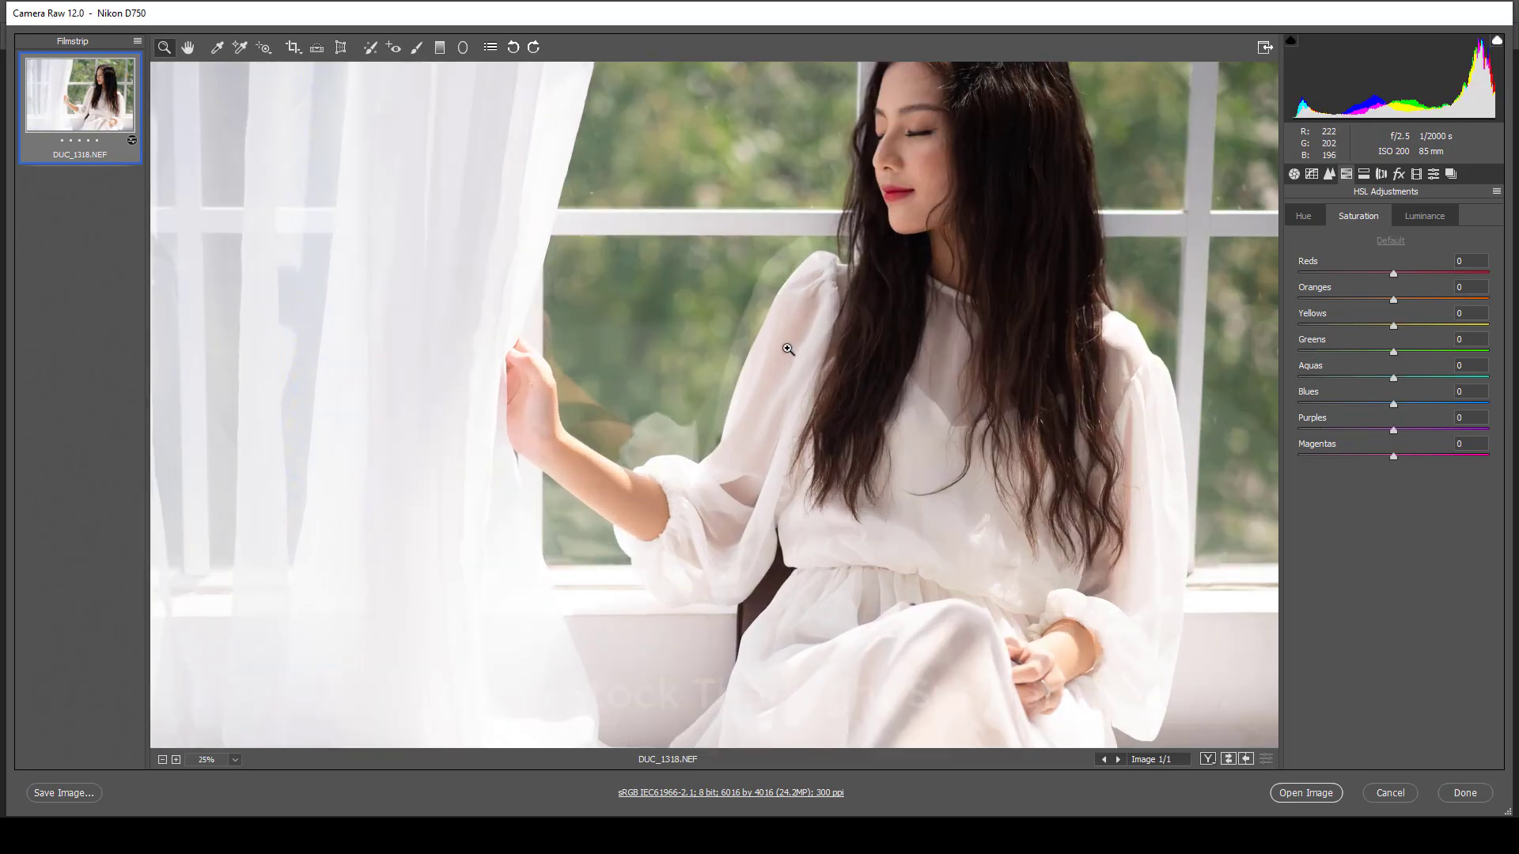
pyautogui.hotkey('ctrl', 'z')
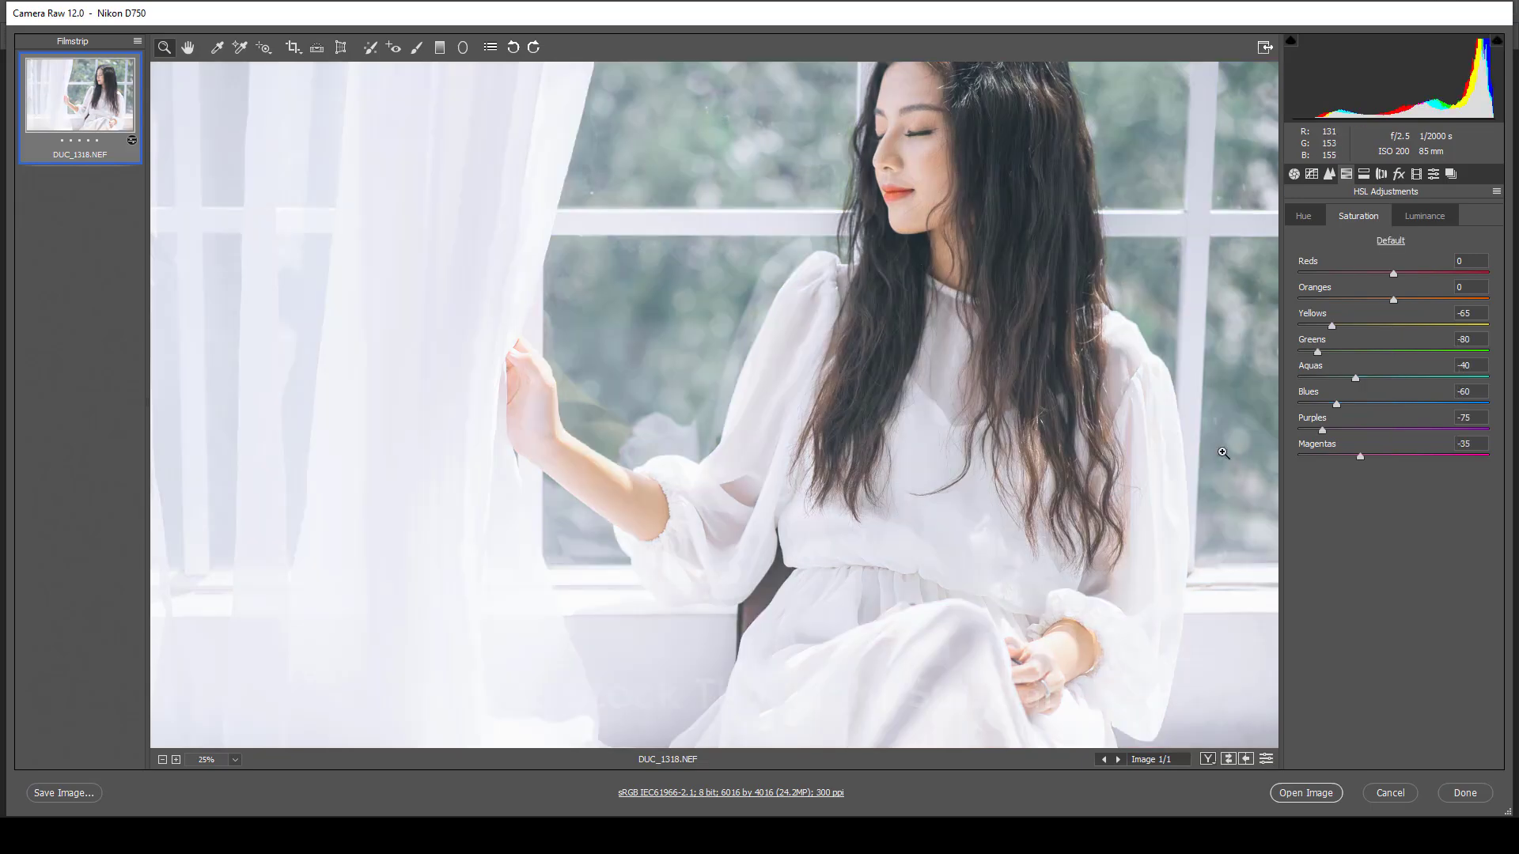
pyautogui.hotkey('ctrl', 'z')
pyautogui.hotkey('ctrl', 'z')
pyautogui.hotkey('ctrl', 'z')
pyautogui.hotkey('ctrl', 'z')
pyautogui.hotkey('ctrl', 'z')
pyautogui.hotkey('ctrl', 'z')
pyautogui.keyDown('alt'); pyautogui.click(929, 431); pyautogui.keyUp('alt')
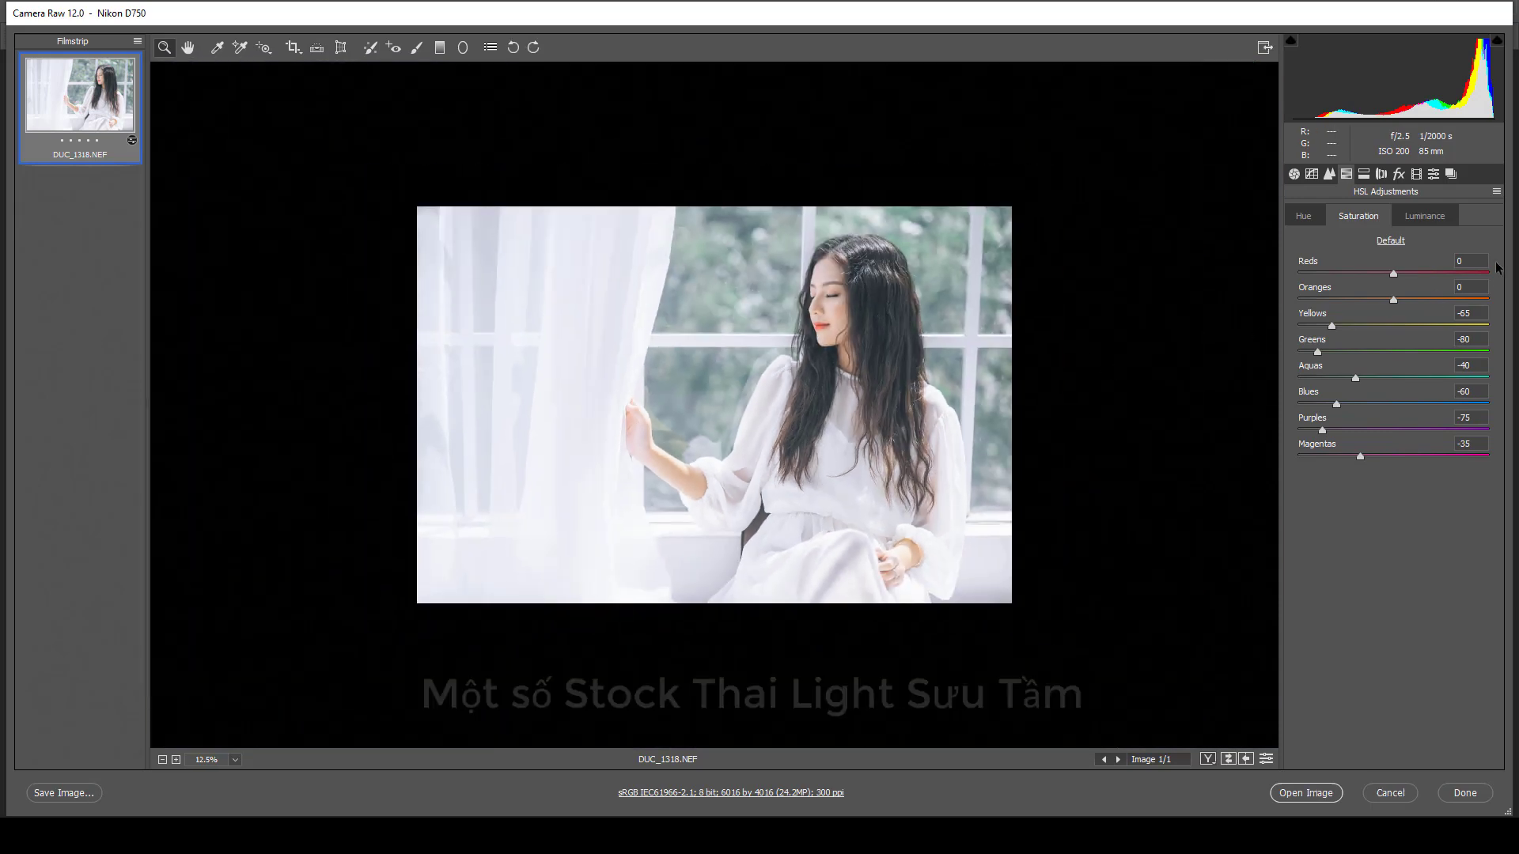
# Raise the Oranges luminance to +8 to brighten the skin
pyautogui.click(1435, 217)
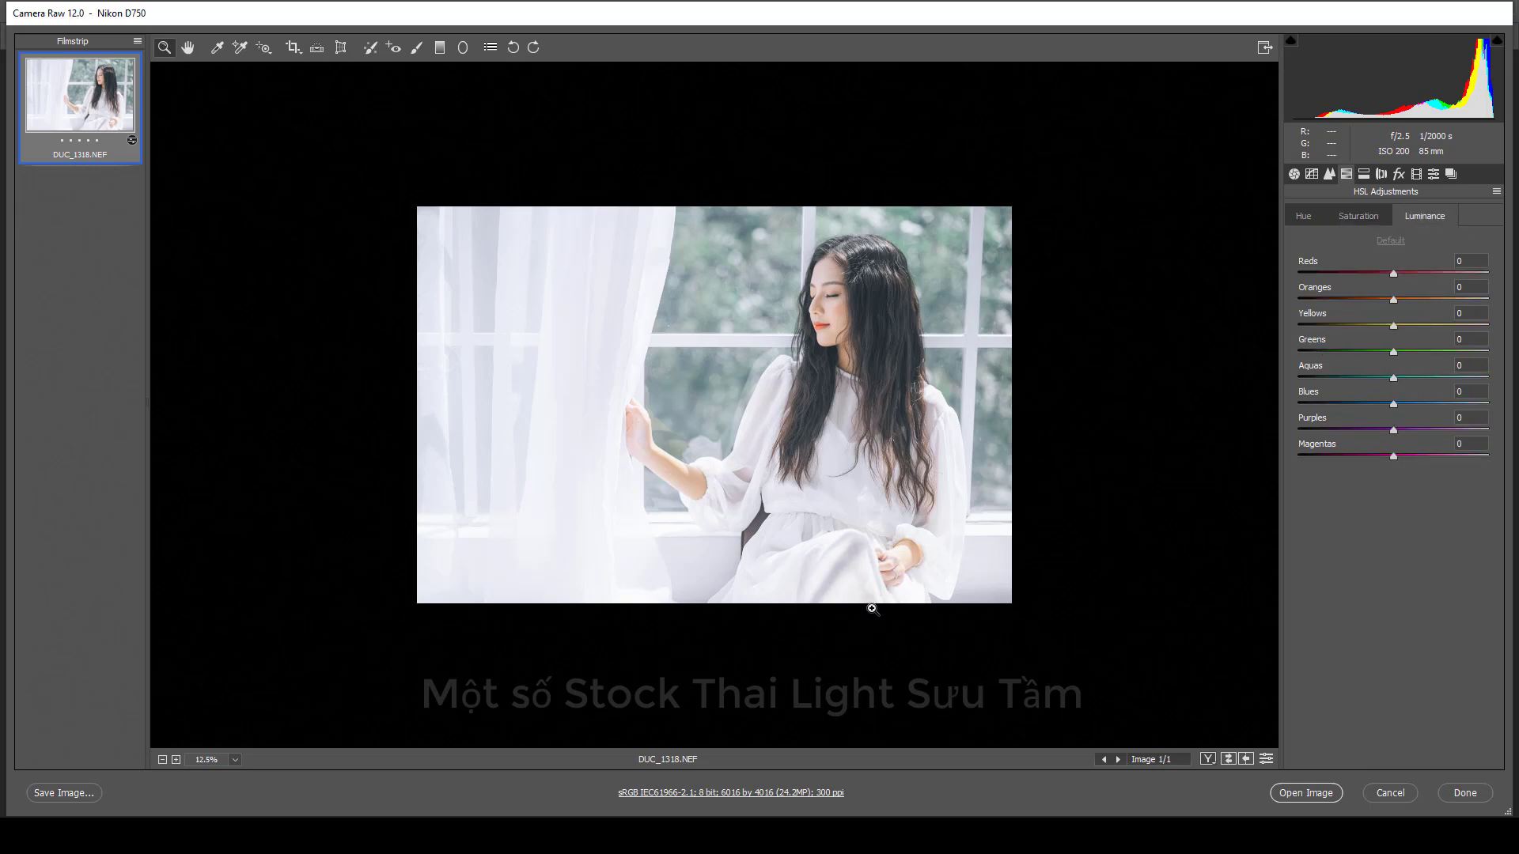
pyautogui.click(888, 318)
pyautogui.moveTo(1395, 301); pyautogui.dragTo(1403, 304)
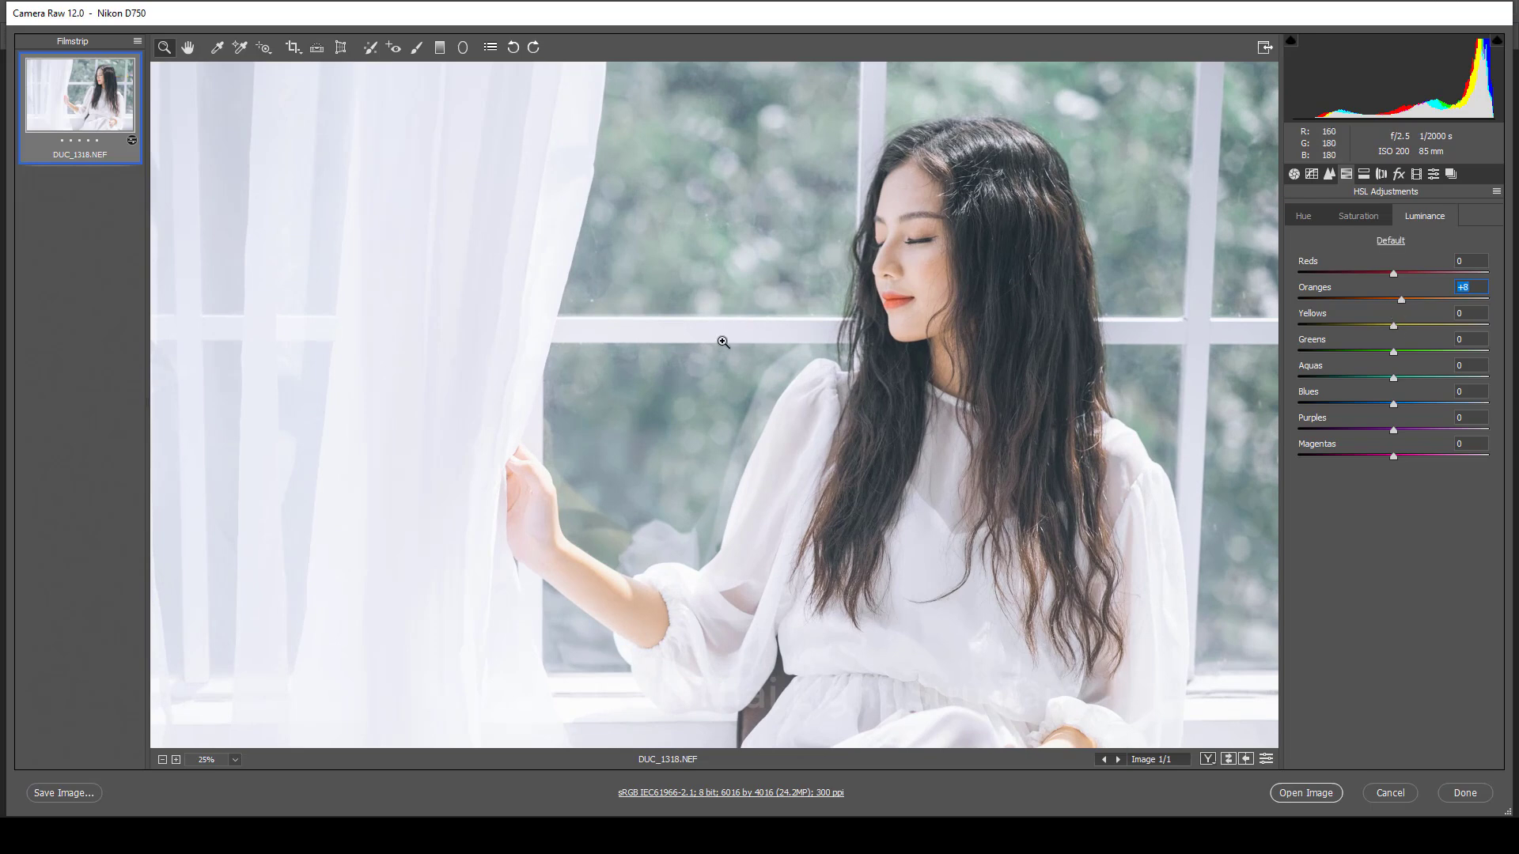
pyautogui.keyDown('alt'); pyautogui.click(707, 260); pyautogui.keyUp('alt')
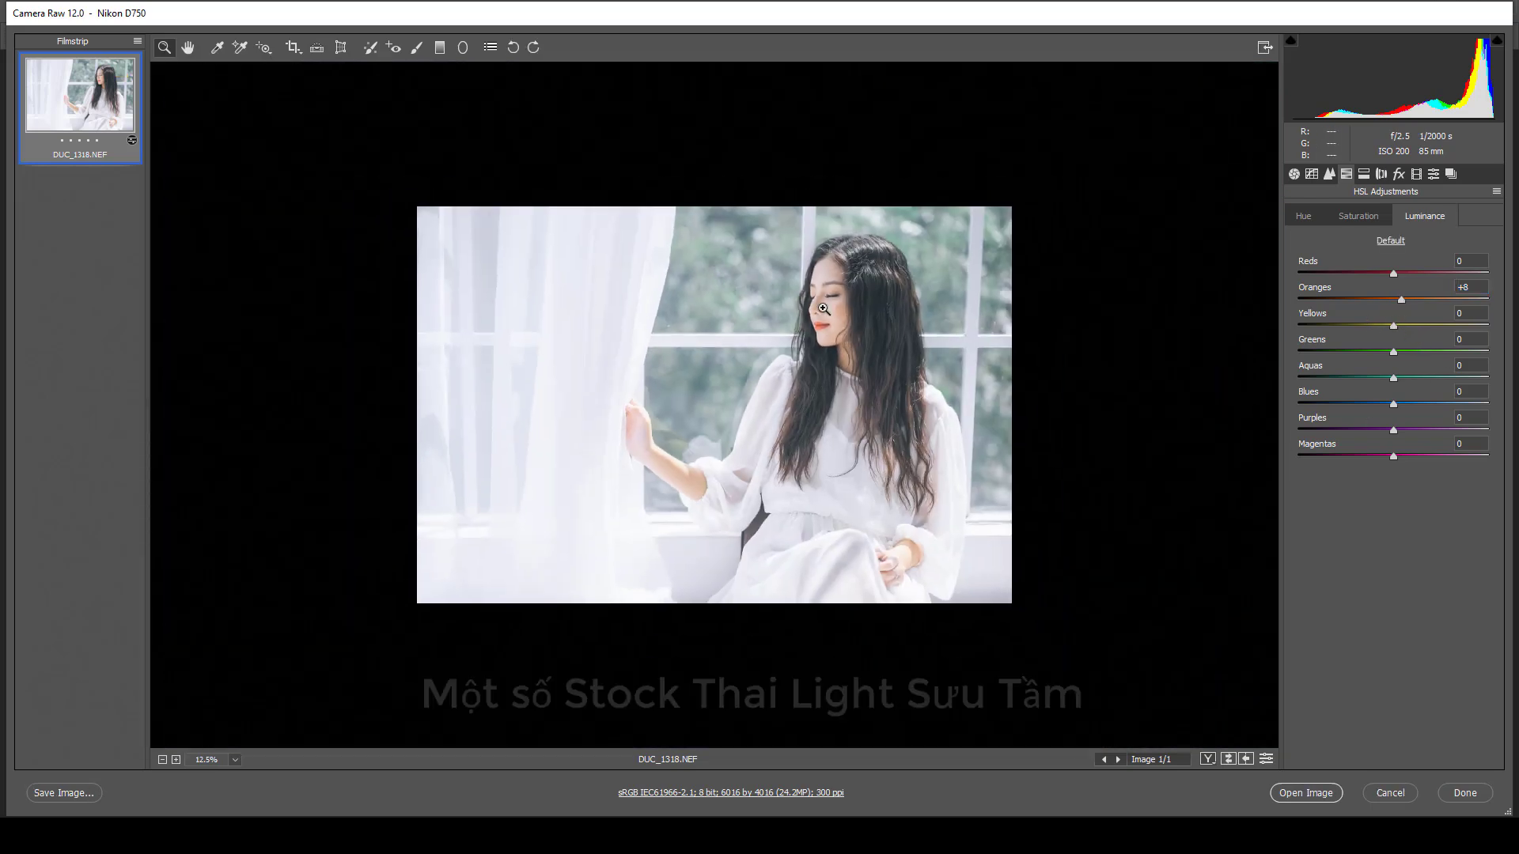
# Try a much darker Yellows luminance, reset it, and settle on -6
pyautogui.moveTo(1393, 326); pyautogui.dragTo(1326, 325)
pyautogui.write('0')
pyautogui.moveTo(1392, 323); pyautogui.dragTo(1386, 321)
pyautogui.click(680, 380)
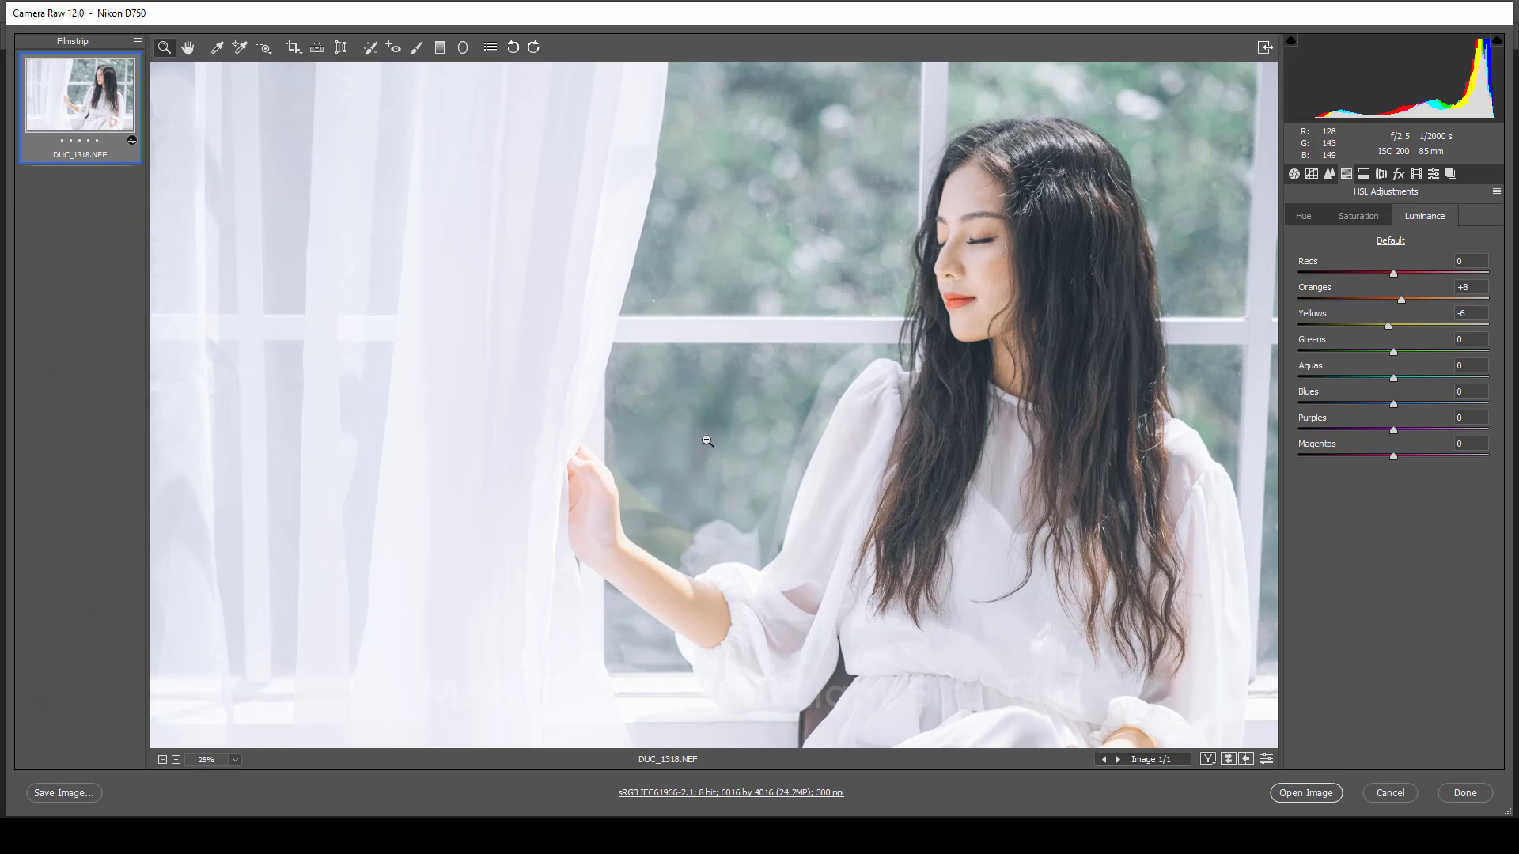
pyautogui.hotkey('ctrl', '-')
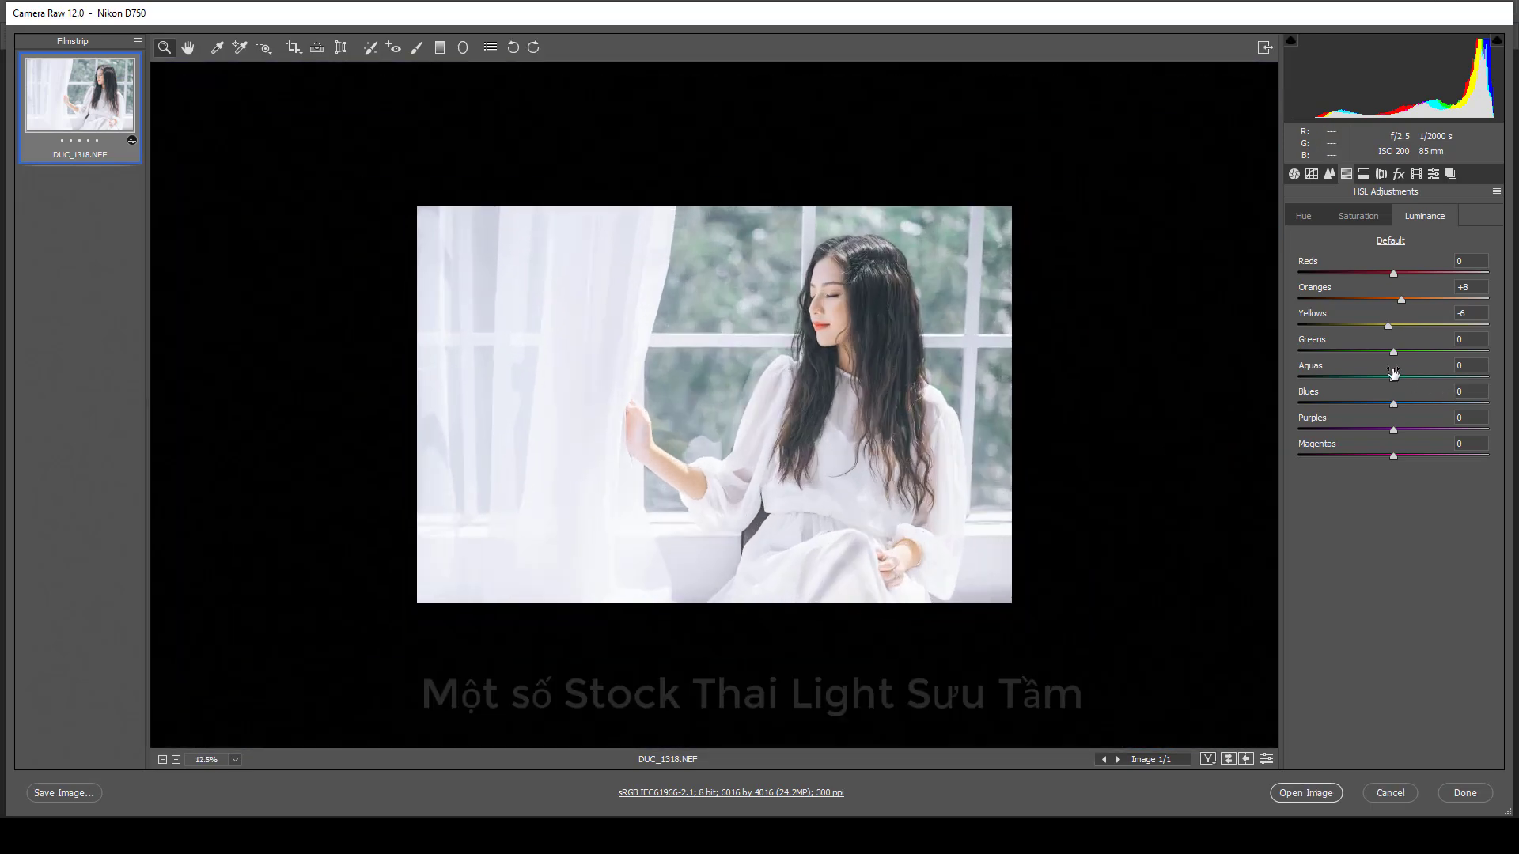
# Set the Greens luminance to +30 and the Aquas luminance to +38
pyautogui.click(1460, 340)
pyautogui.write('30')
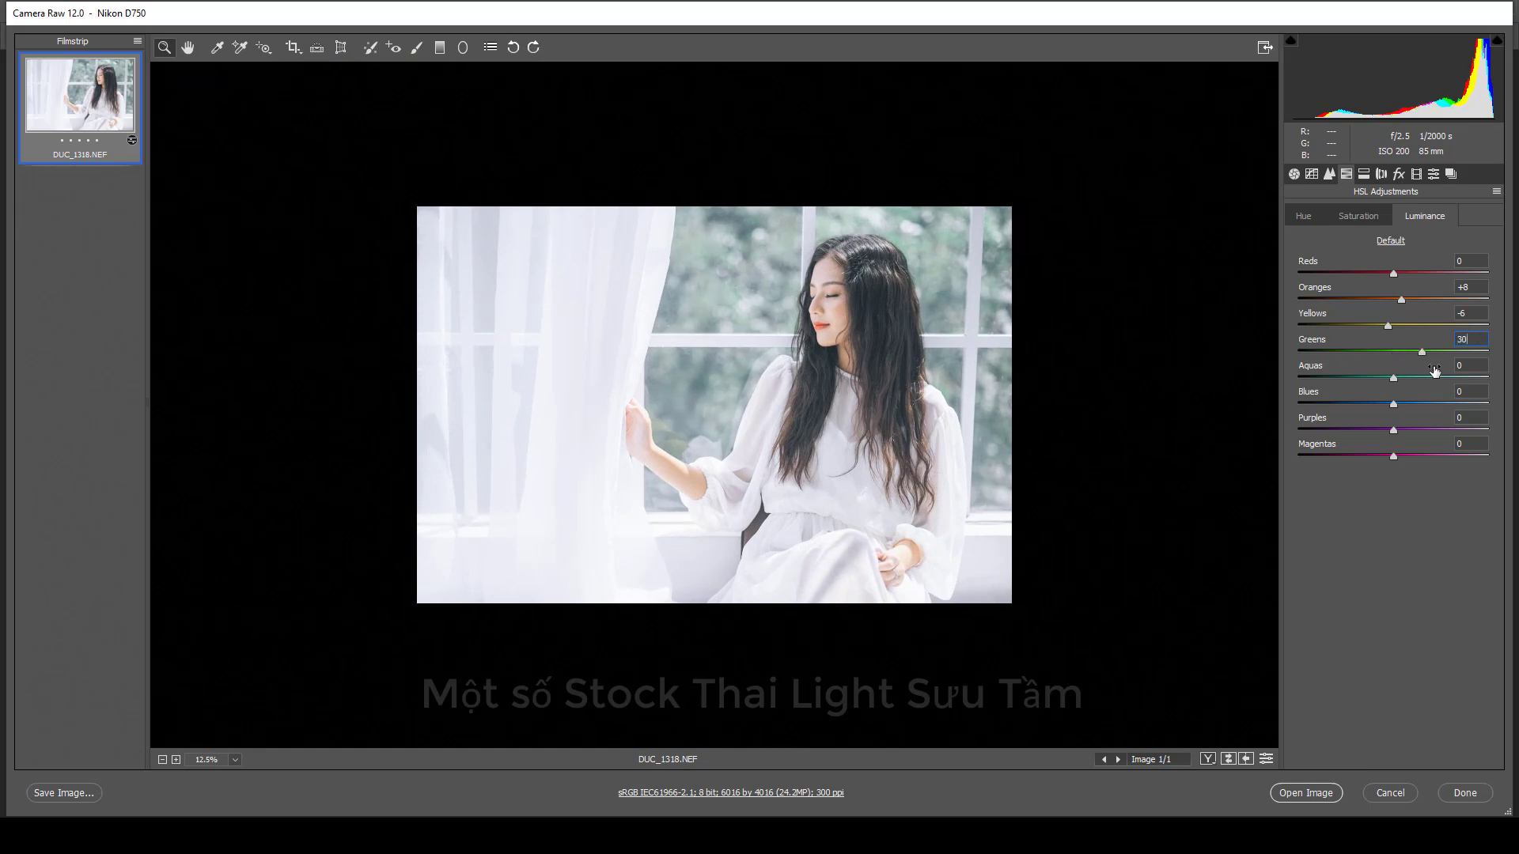
pyautogui.press('Tab')
pyautogui.write('35')
pyautogui.press('Return')
pyautogui.write('38')
# Set the Blues luminance to +7 and check the brightness of the dress and window
pyautogui.moveTo(1395, 407); pyautogui.dragTo(1403, 401)
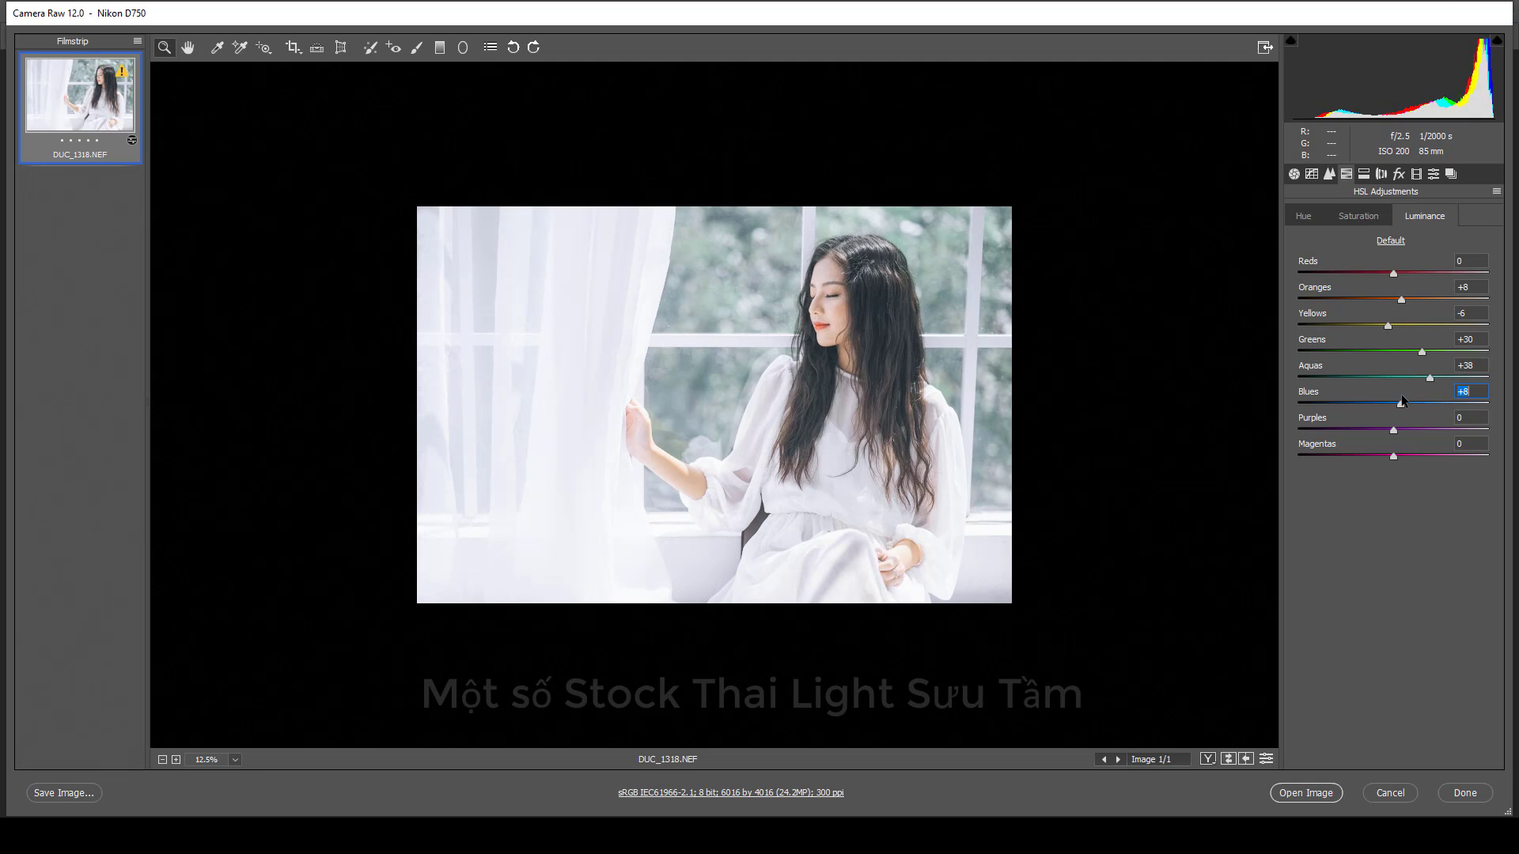
pyautogui.moveTo(1403, 401)
pyautogui.mouseDown()
pyautogui.moveTo(1441, 402)
pyautogui.moveTo(1401, 401)
pyautogui.mouseUp()
pyautogui.click(886, 468)
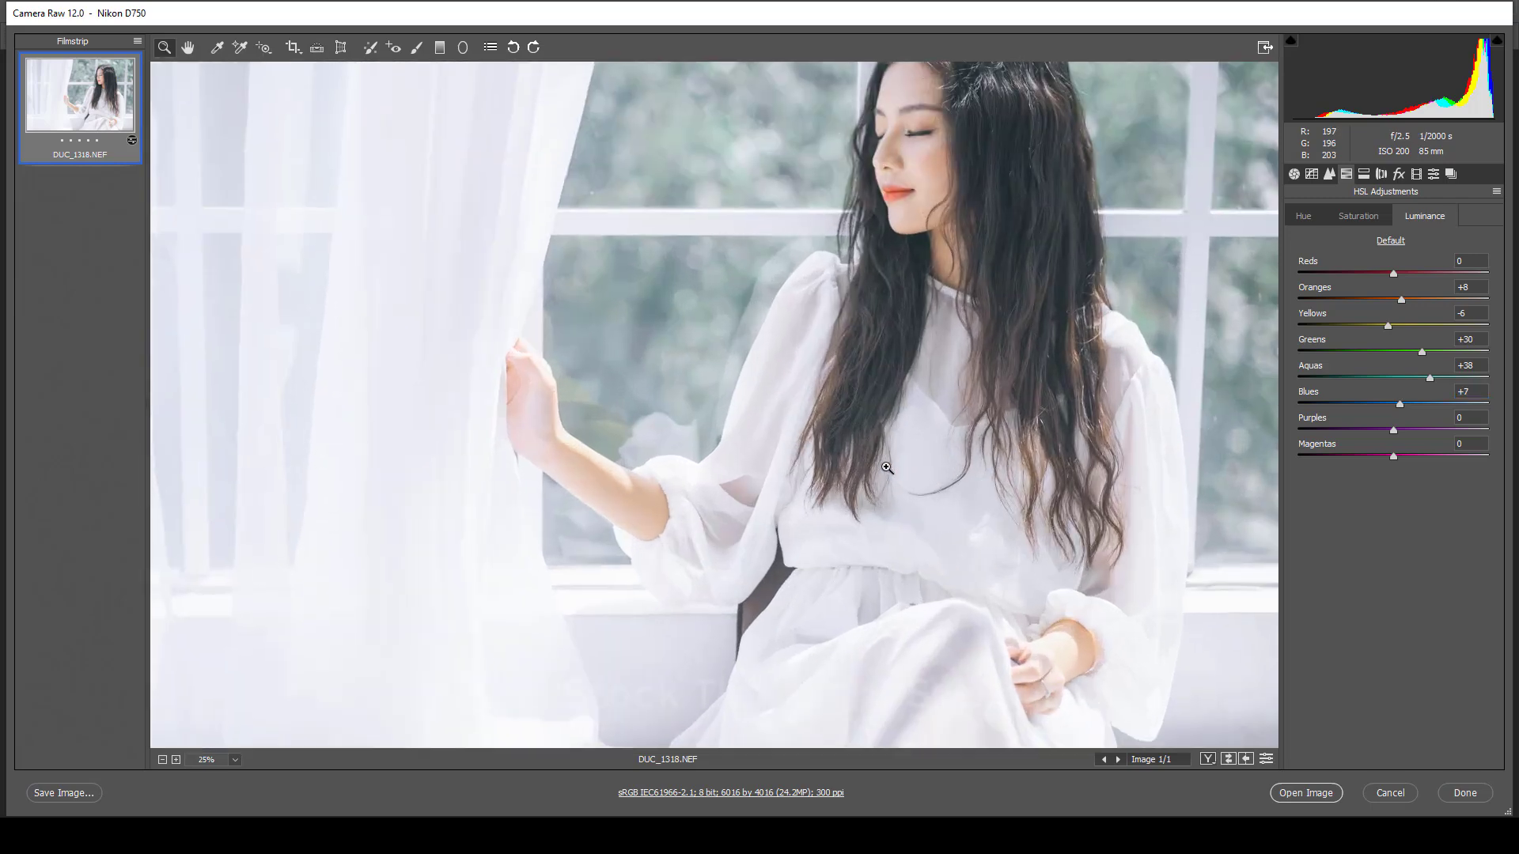
pyautogui.click(972, 388)
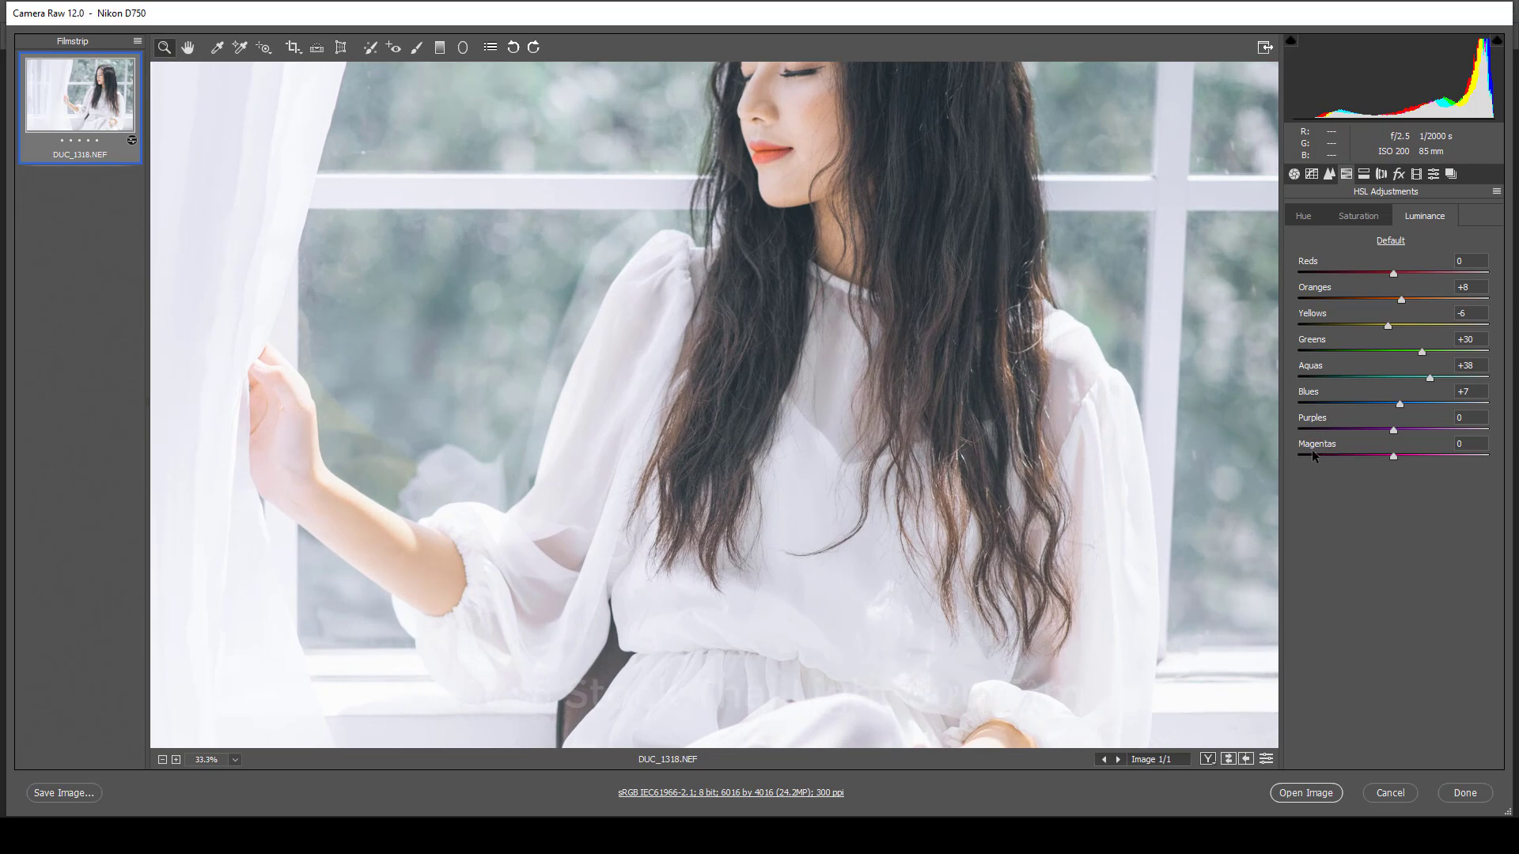
# Try raising the Purples luminance and reset it to 0
pyautogui.moveTo(1400, 428); pyautogui.dragTo(1433, 430)
pyautogui.click(1470, 417)
pyautogui.write('0')
pyautogui.keyDown('alt'); pyautogui.click(834, 444); pyautogui.keyUp('alt')
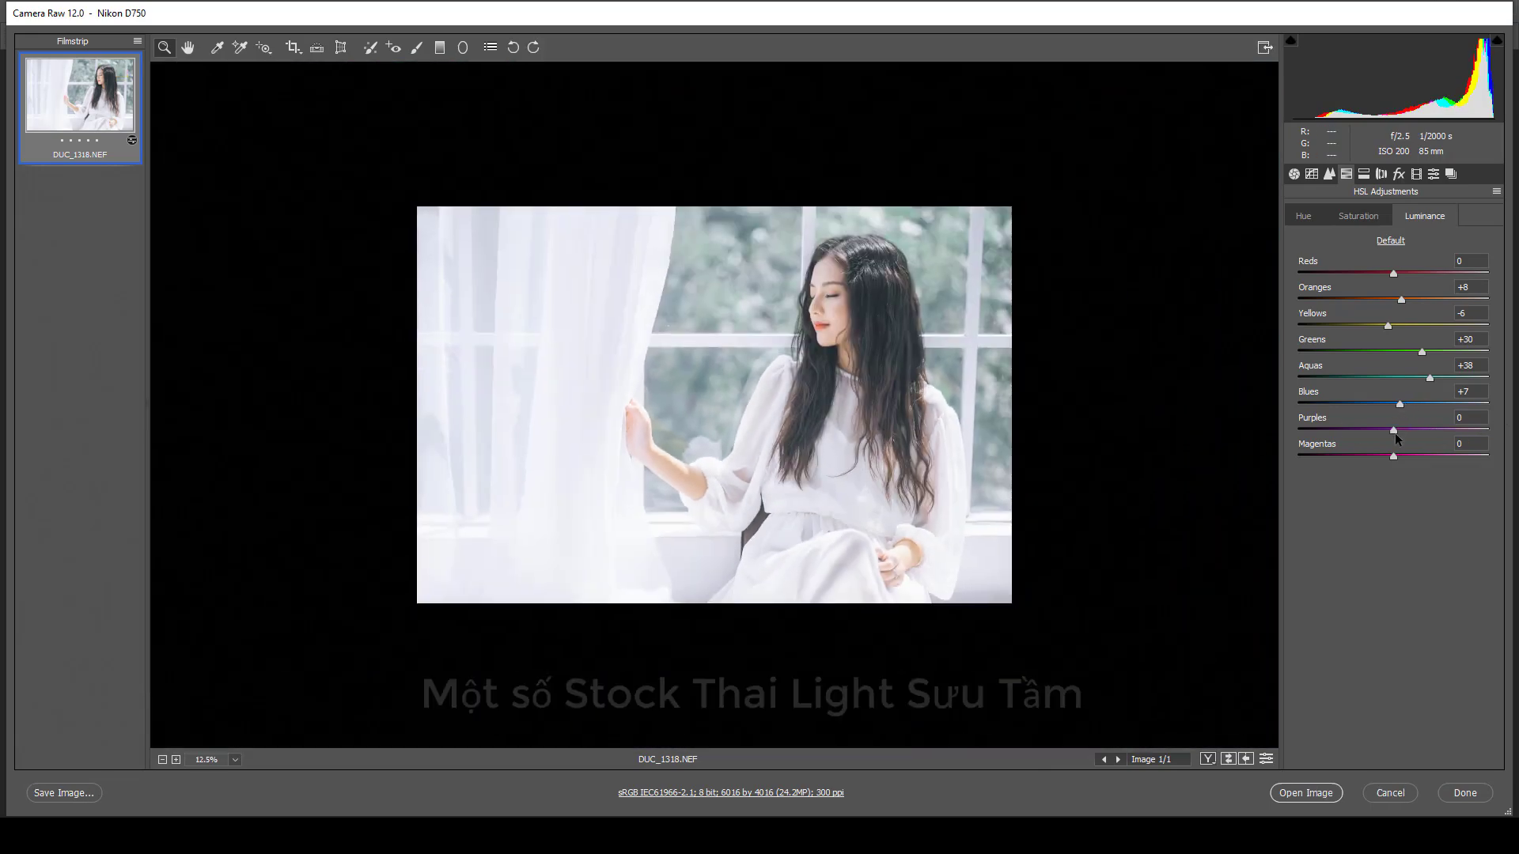
# Set the Purples luminance to +14 and the Magentas luminance to +28, and compare the photo with the original
pyautogui.moveTo(1393, 429); pyautogui.dragTo(1420, 454)
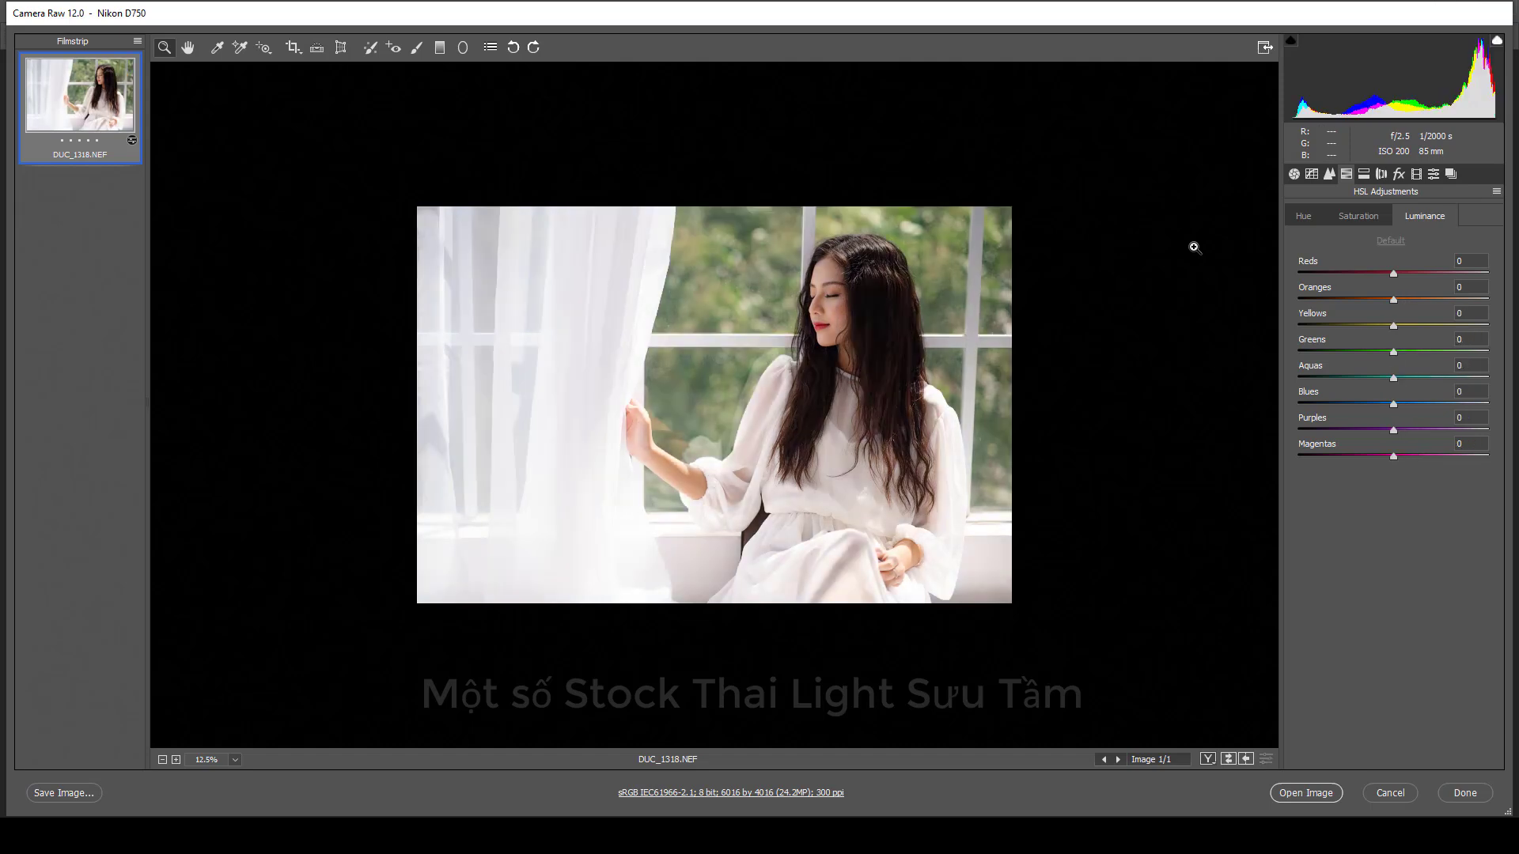
pyautogui.press('p')
pyautogui.click(729, 434)
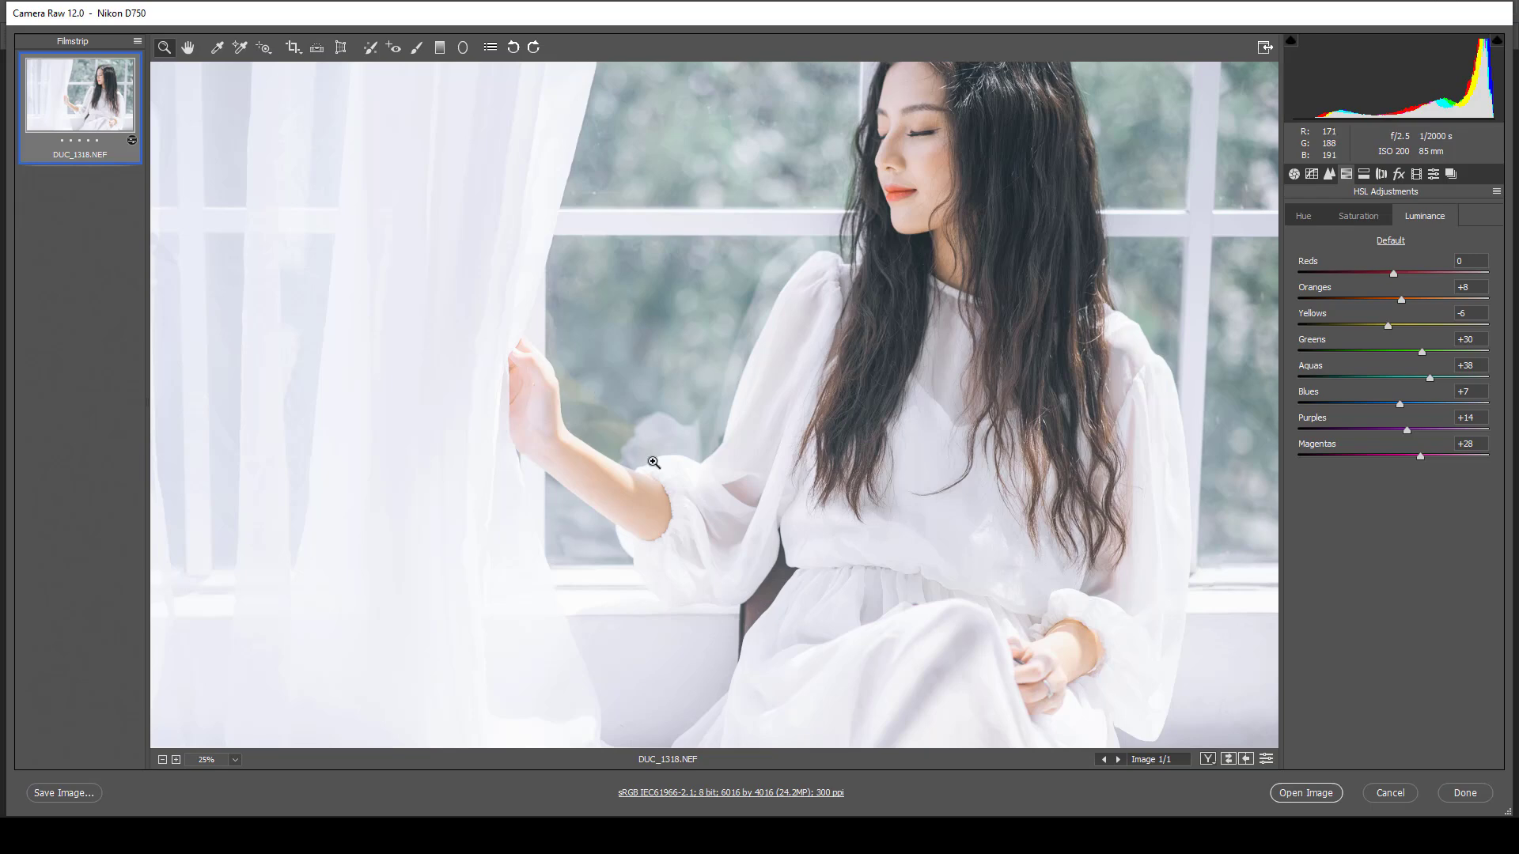
# Prepare the Adjustment Brush with its exposure reset to 0.00 and a brush size of 4
pyautogui.keyDown('alt'); pyautogui.click(724, 450); pyautogui.keyUp('alt')
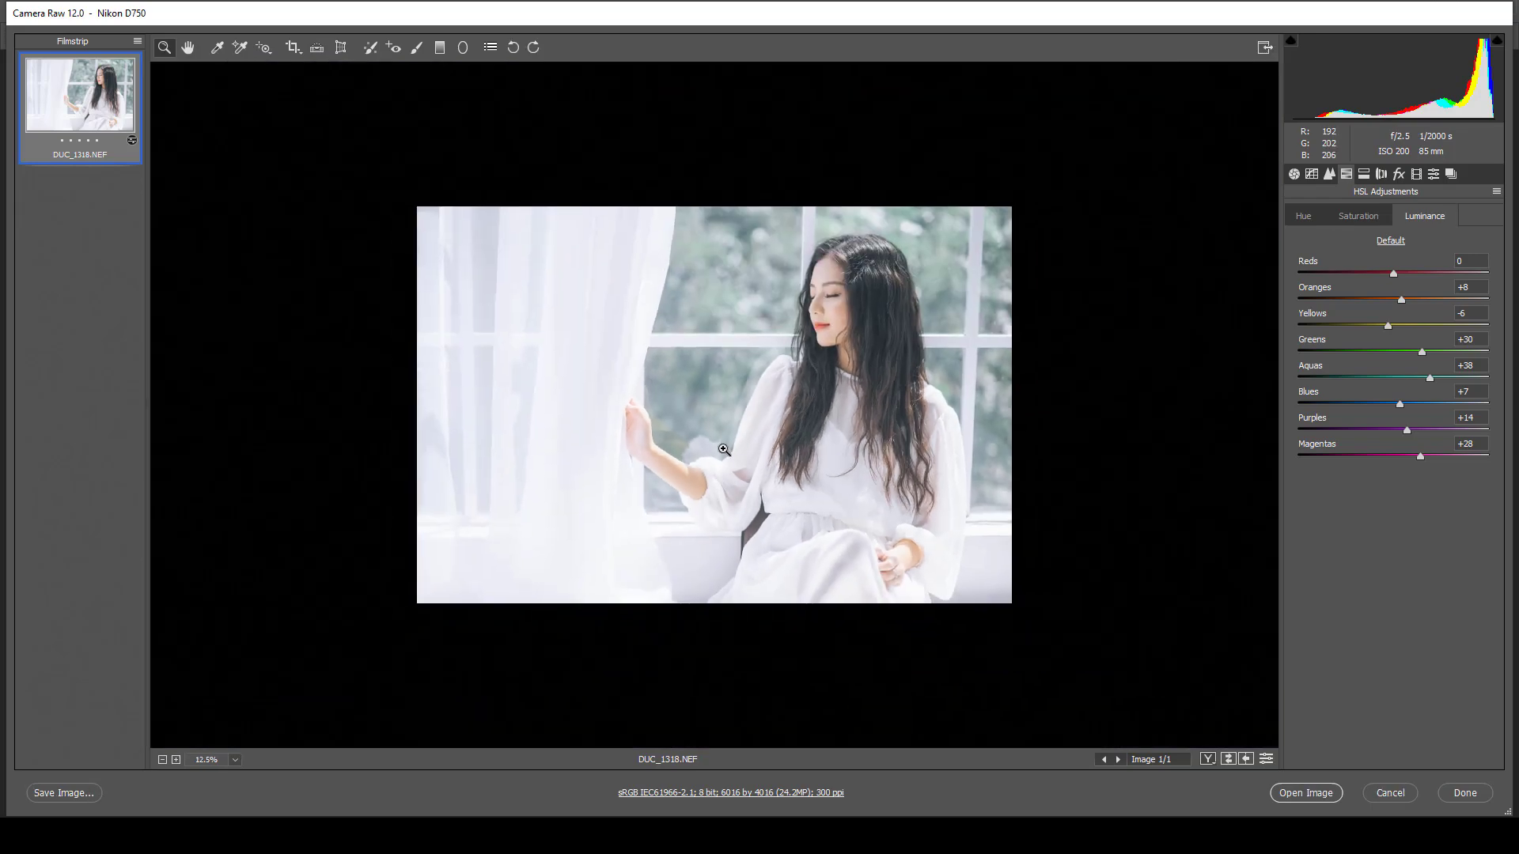
pyautogui.click(797, 411)
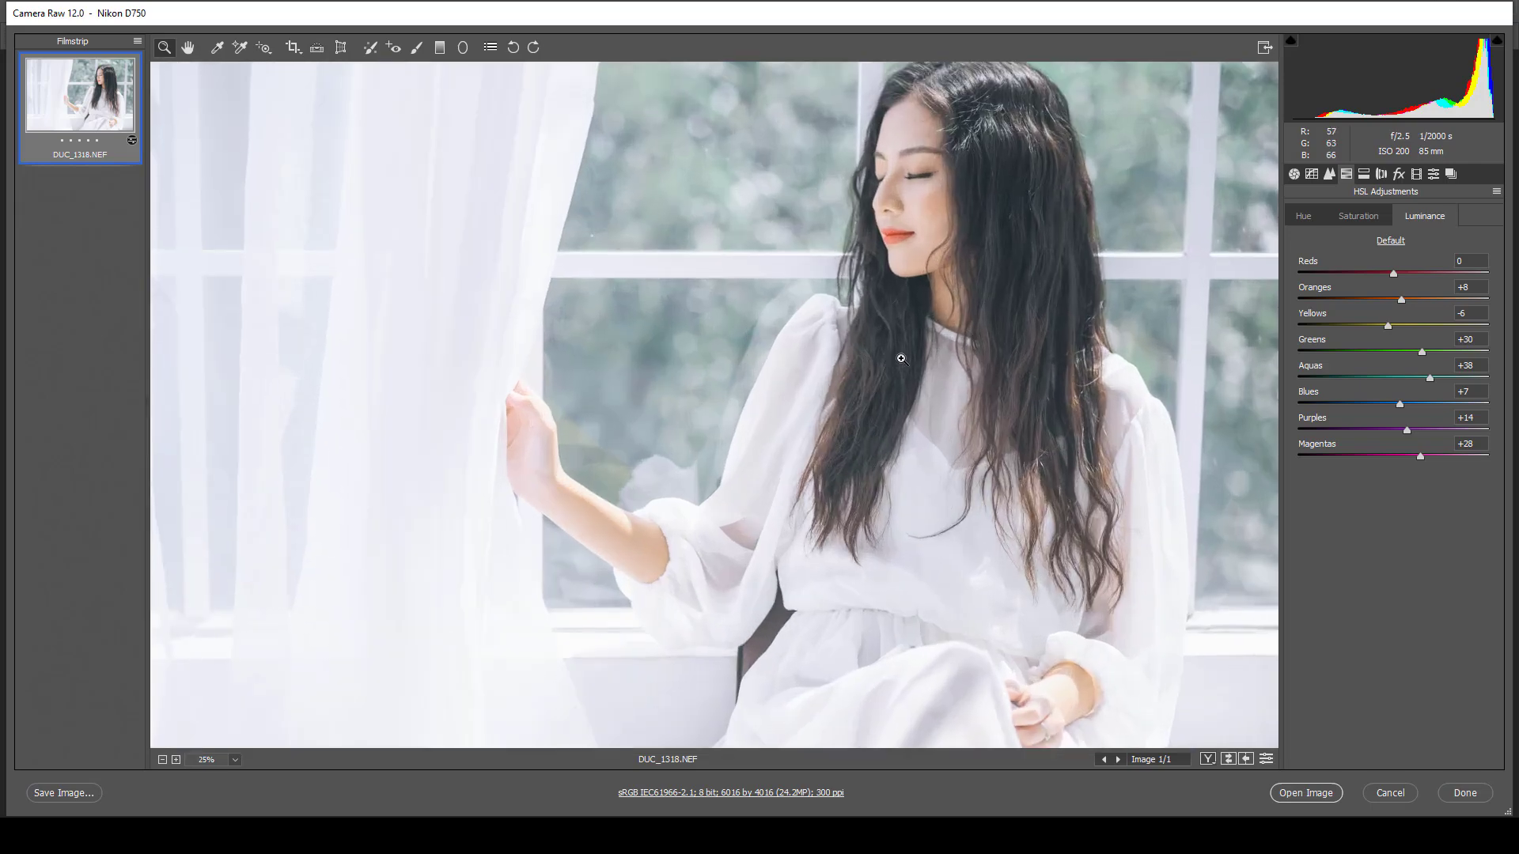
pyautogui.keyDown('alt'); pyautogui.click(898, 362); pyautogui.keyUp('alt')
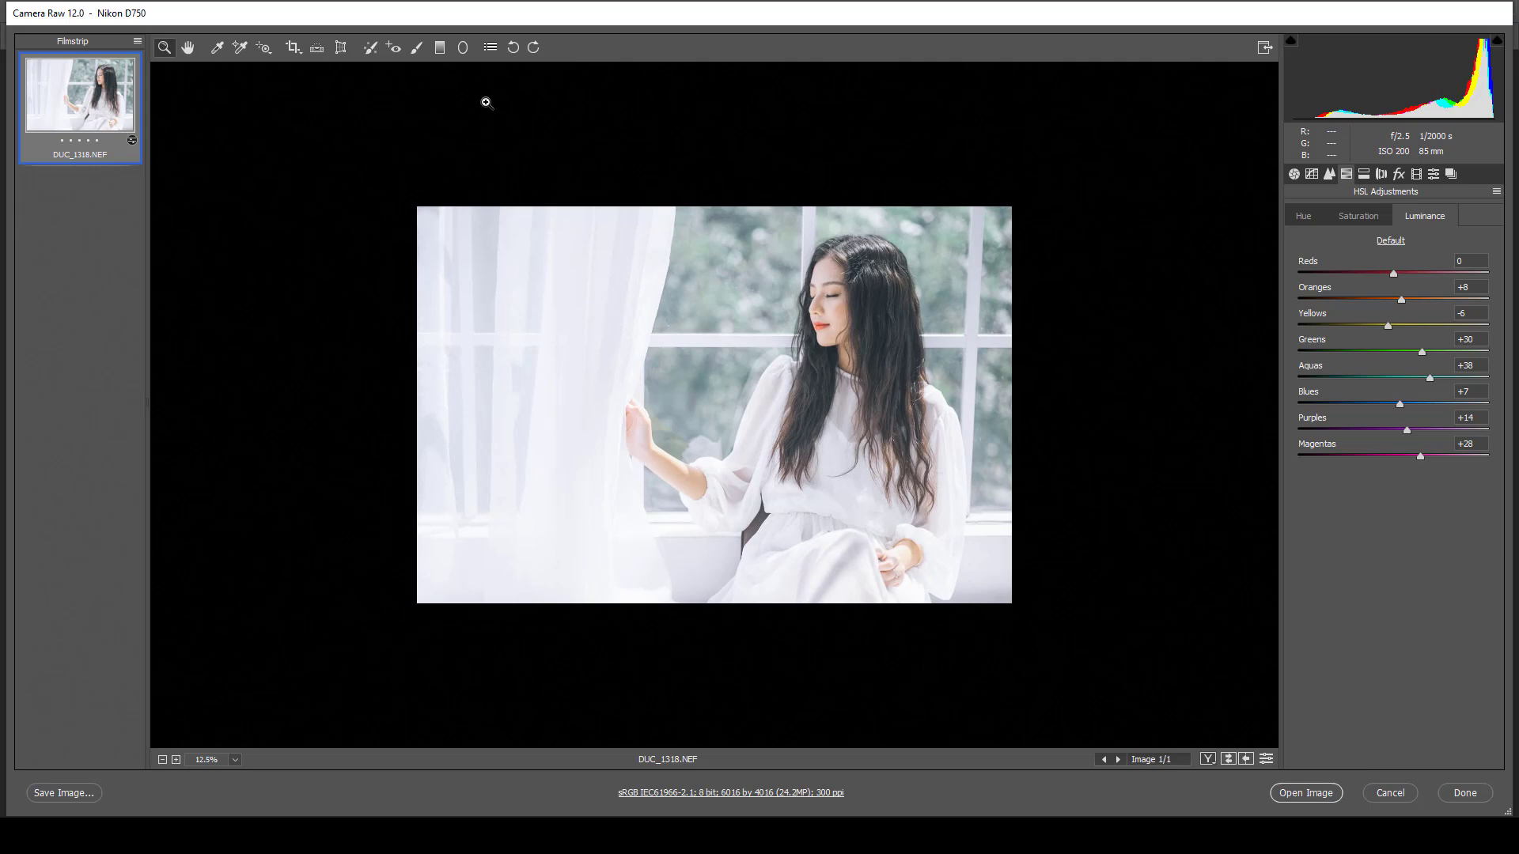
pyautogui.click(416, 49)
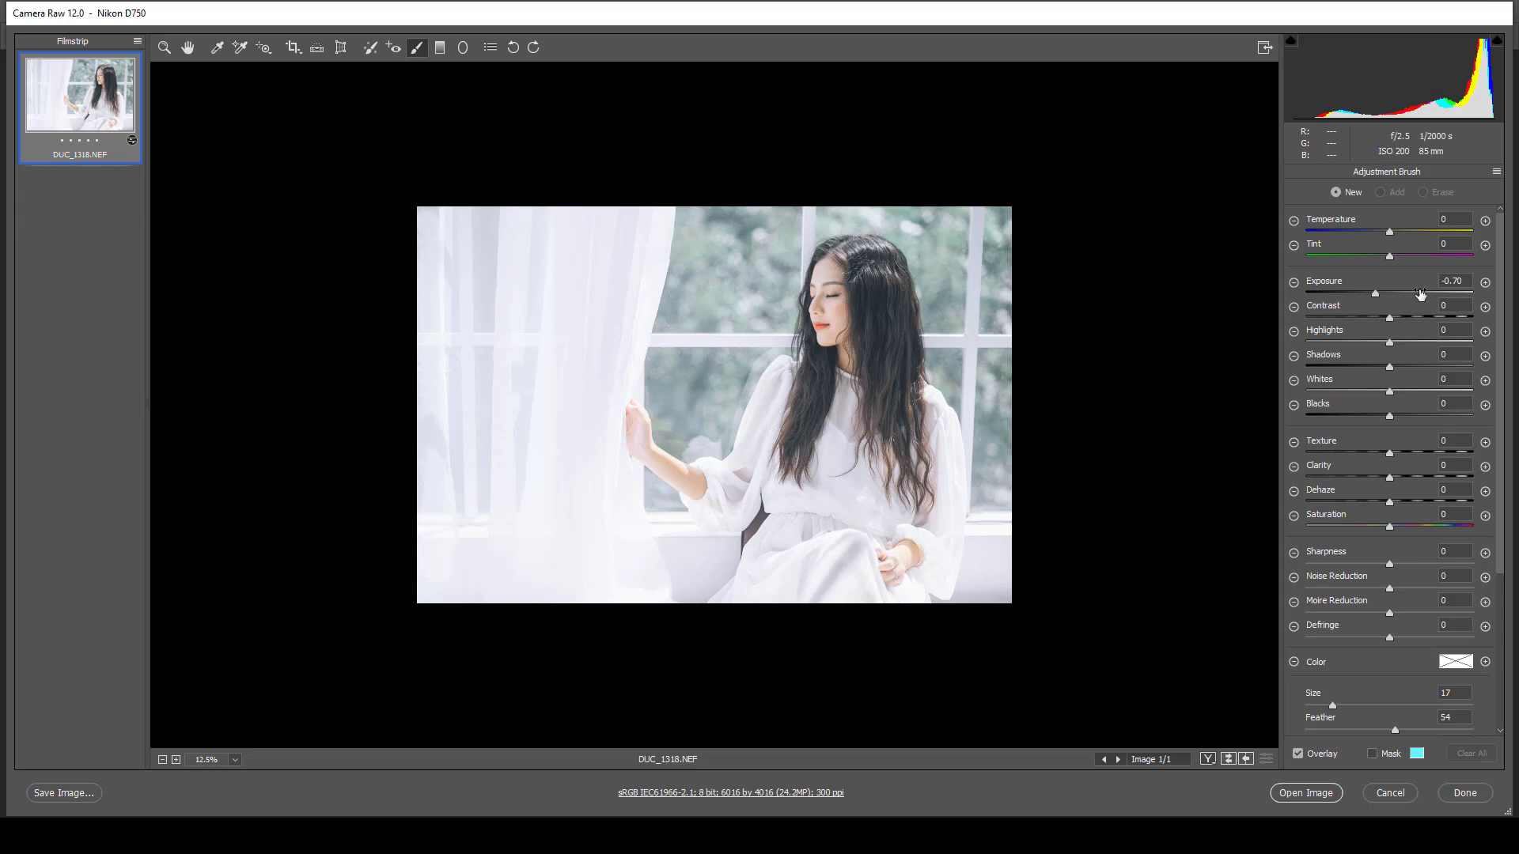
pyautogui.click(1376, 294)
pyautogui.doubleClick(1375, 295)
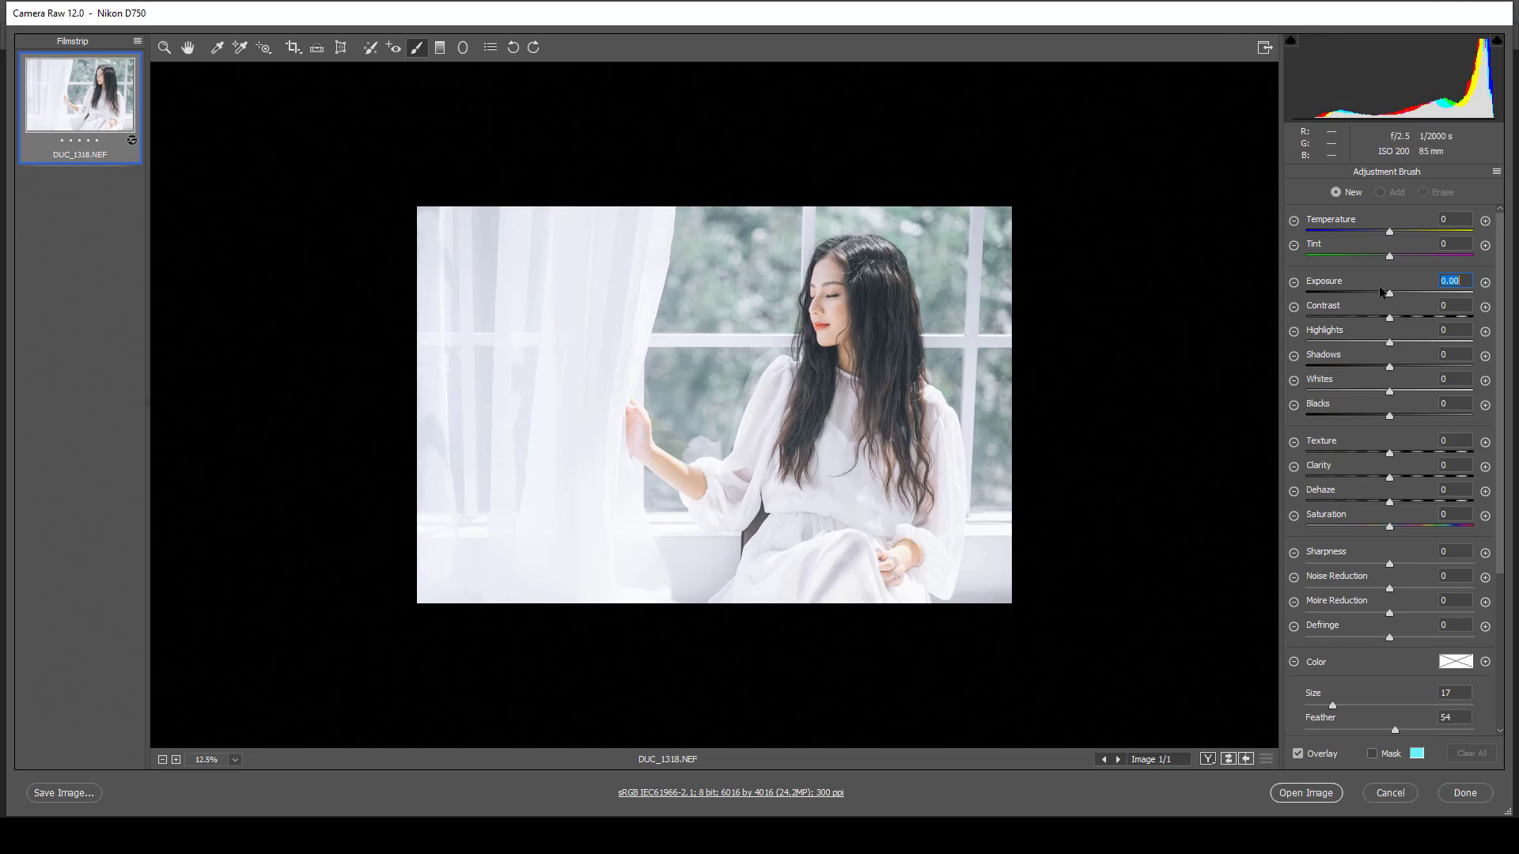
pyautogui.click(1496, 172)
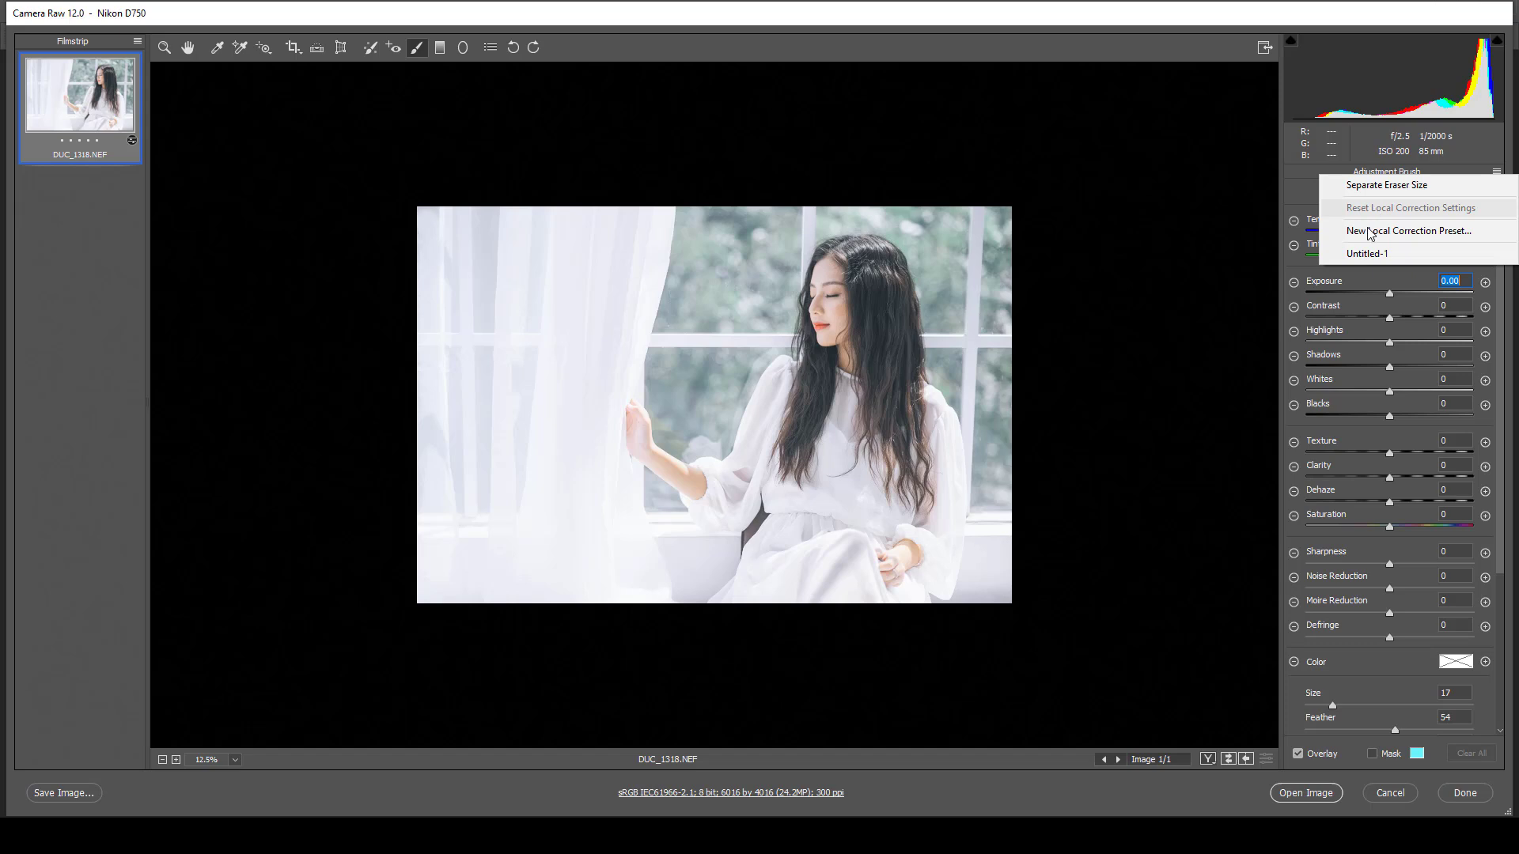
pyautogui.click(1392, 294)
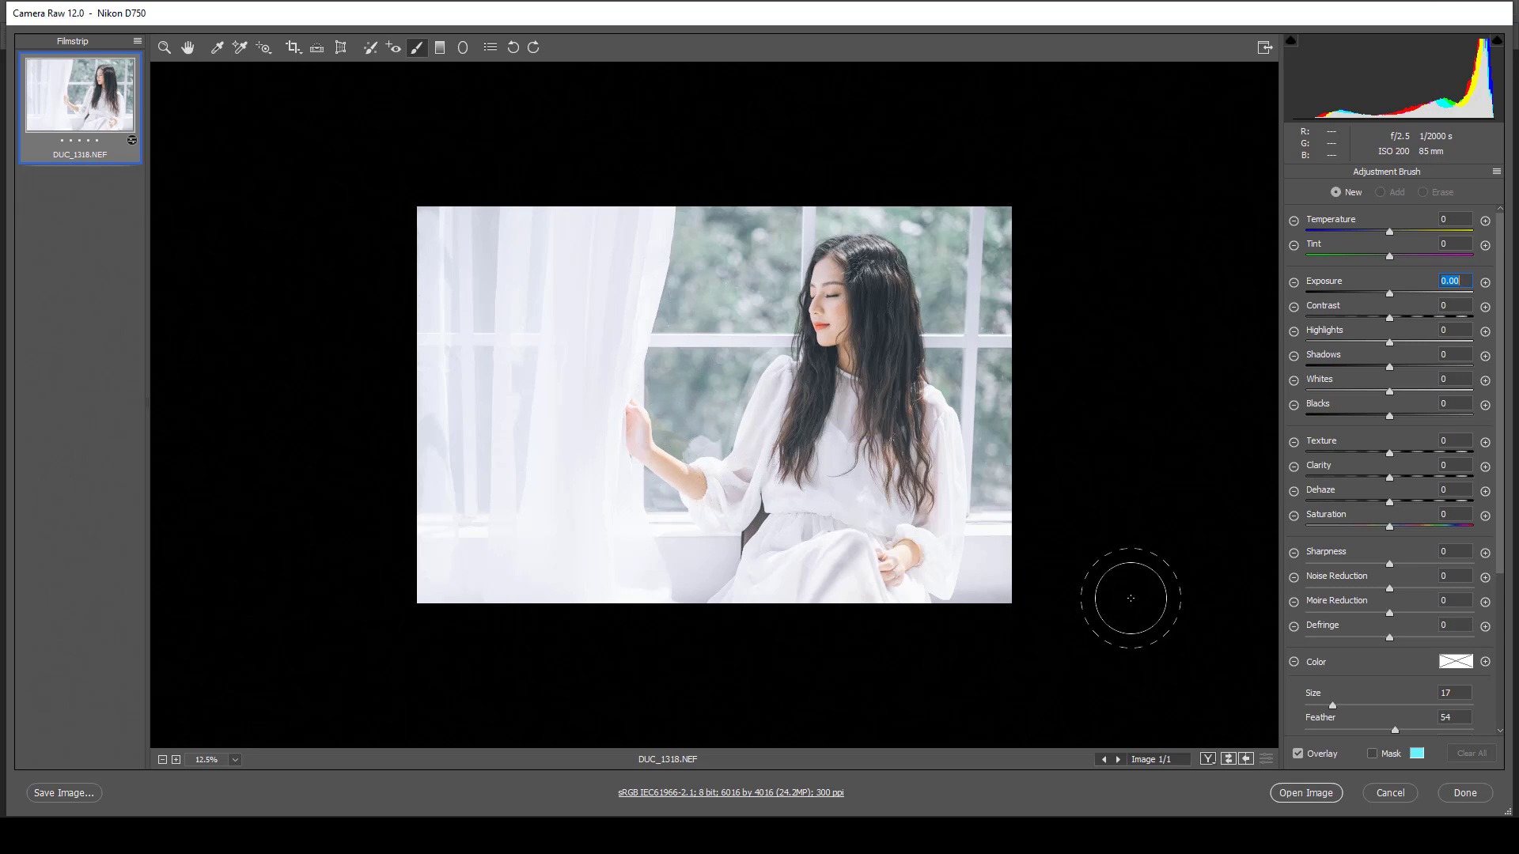
pyautogui.moveTo(1331, 701); pyautogui.dragTo(1312, 704)
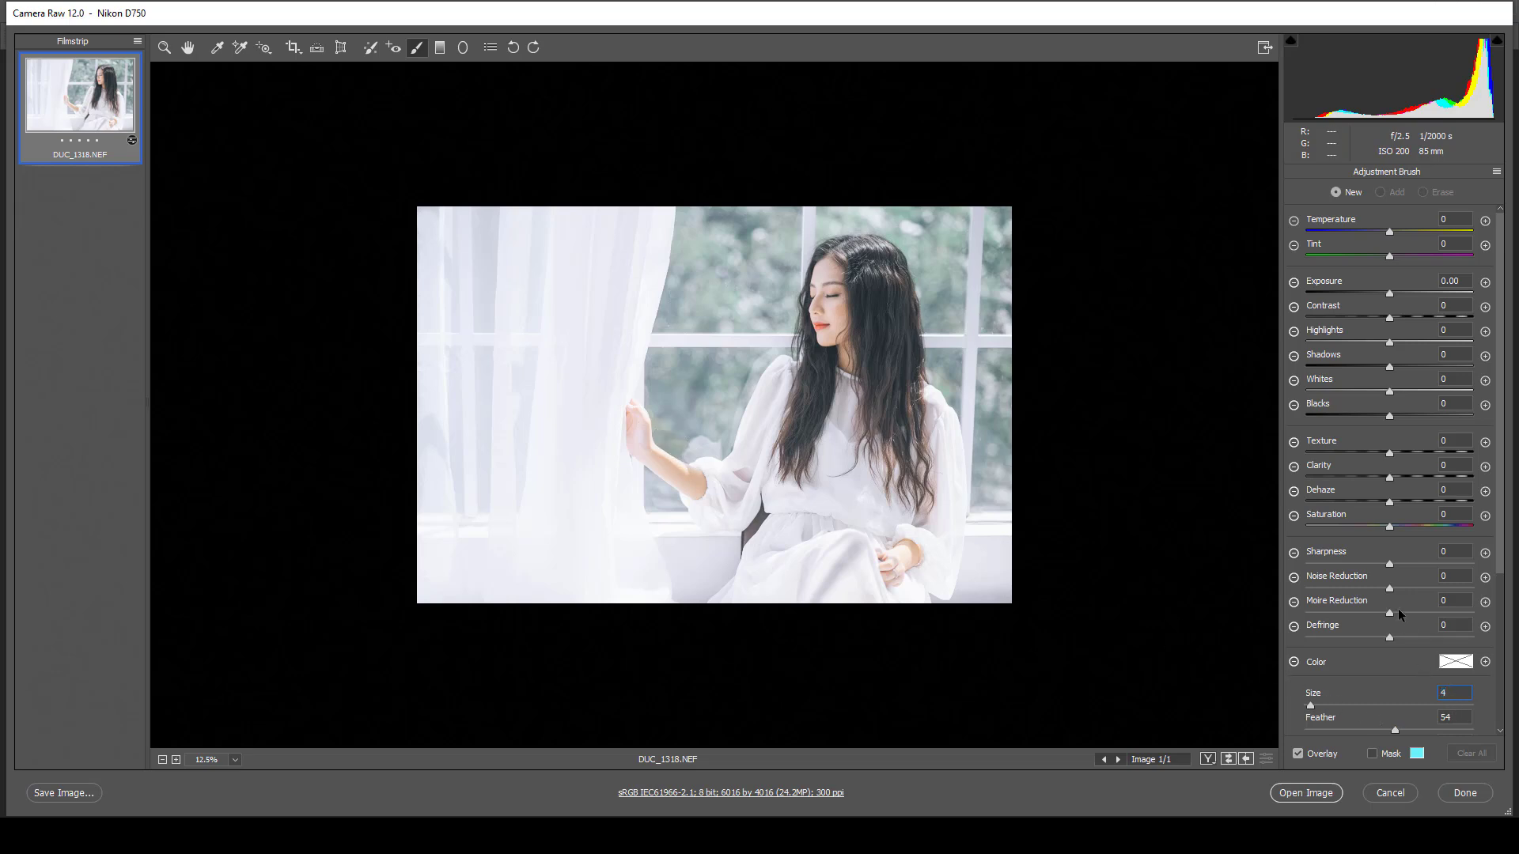
# Set the brush saturation to -10 and paint over the window area beside the woman's raised hand
pyautogui.moveTo(1390, 527); pyautogui.dragTo(1381, 527)
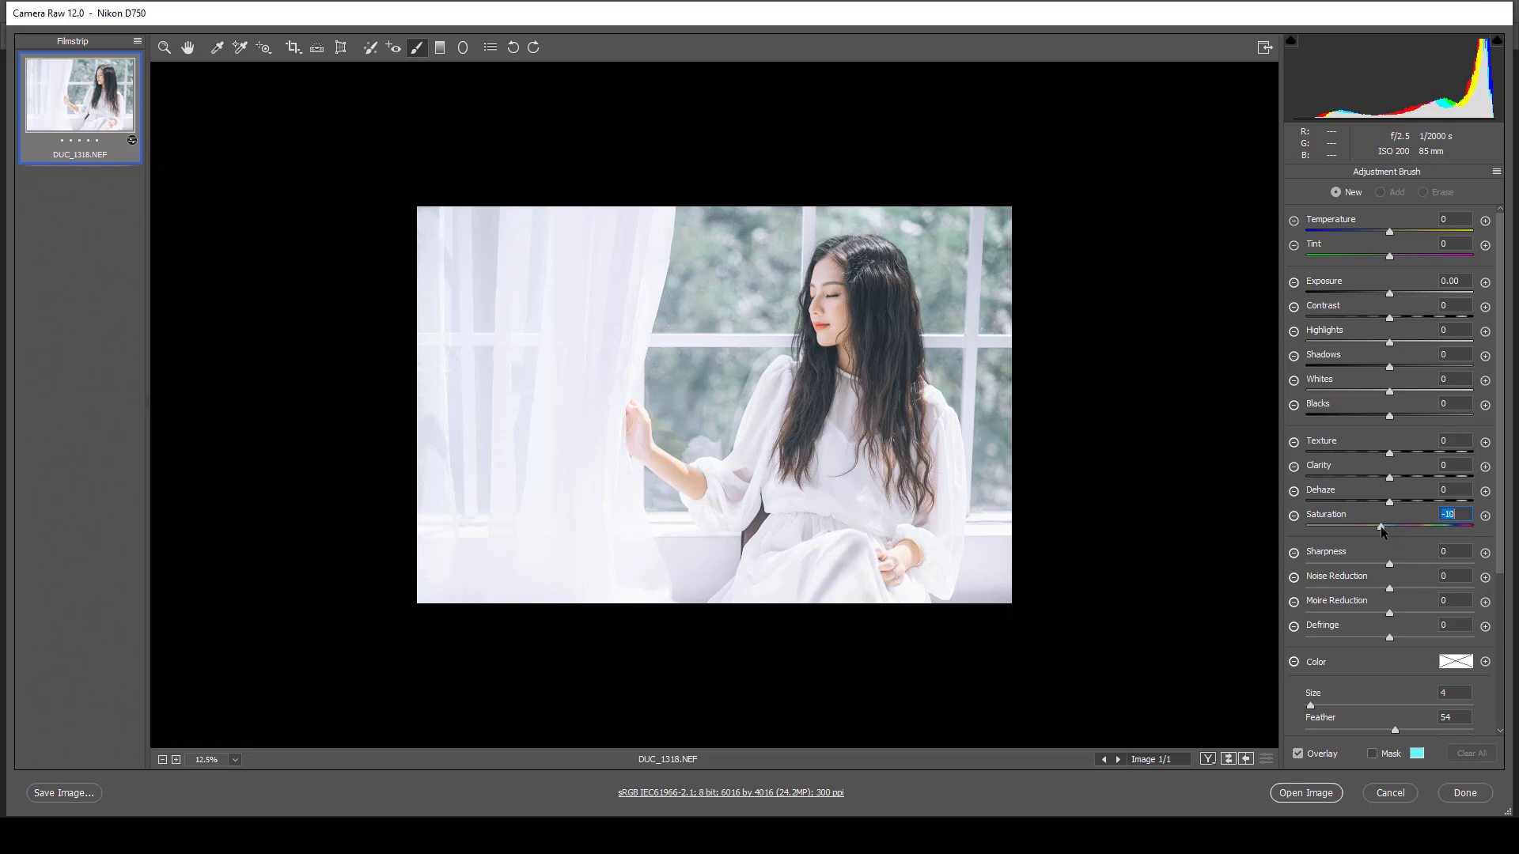
pyautogui.click(660, 425)
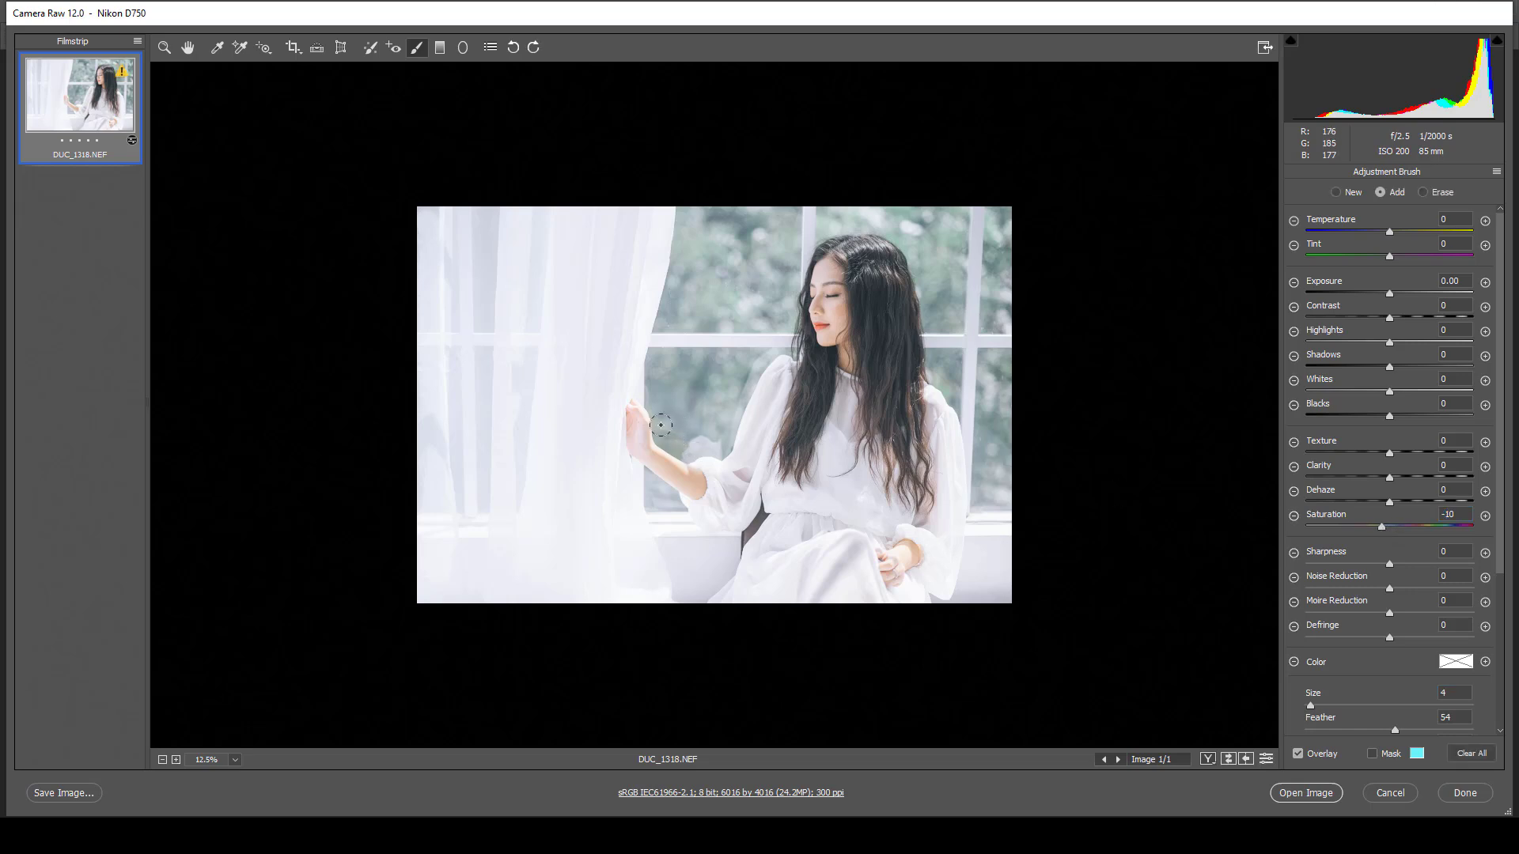
pyautogui.click(670, 436)
pyautogui.click(164, 49)
pyautogui.click(687, 459)
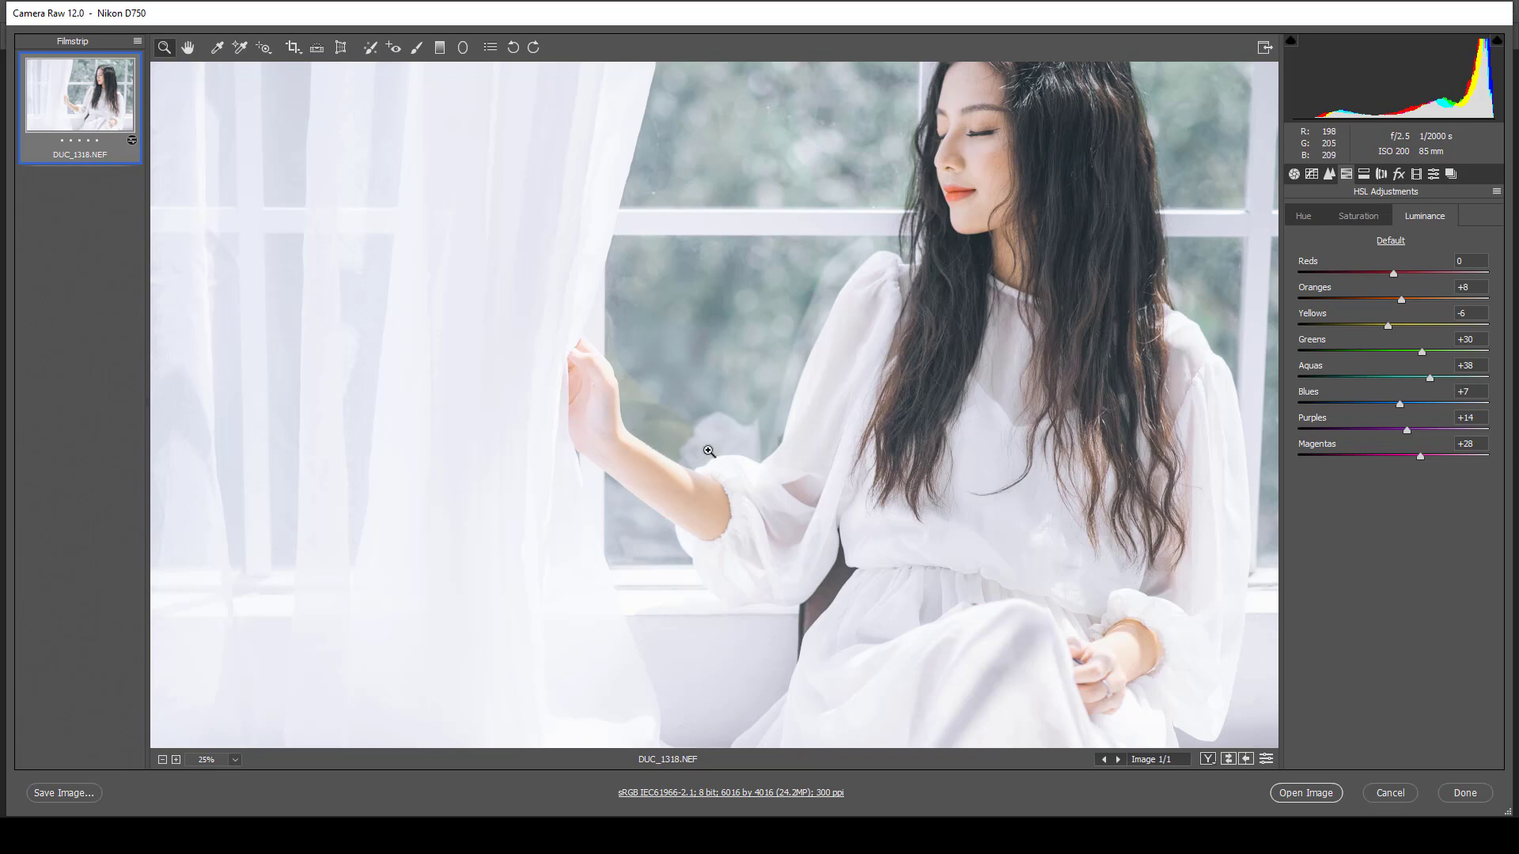
pyautogui.hotkey('ctrl', '-')
pyautogui.hotkey('ctrl', '-')
pyautogui.hotkey('ctrl', '-')
pyautogui.hotkey('ctrl', '-')
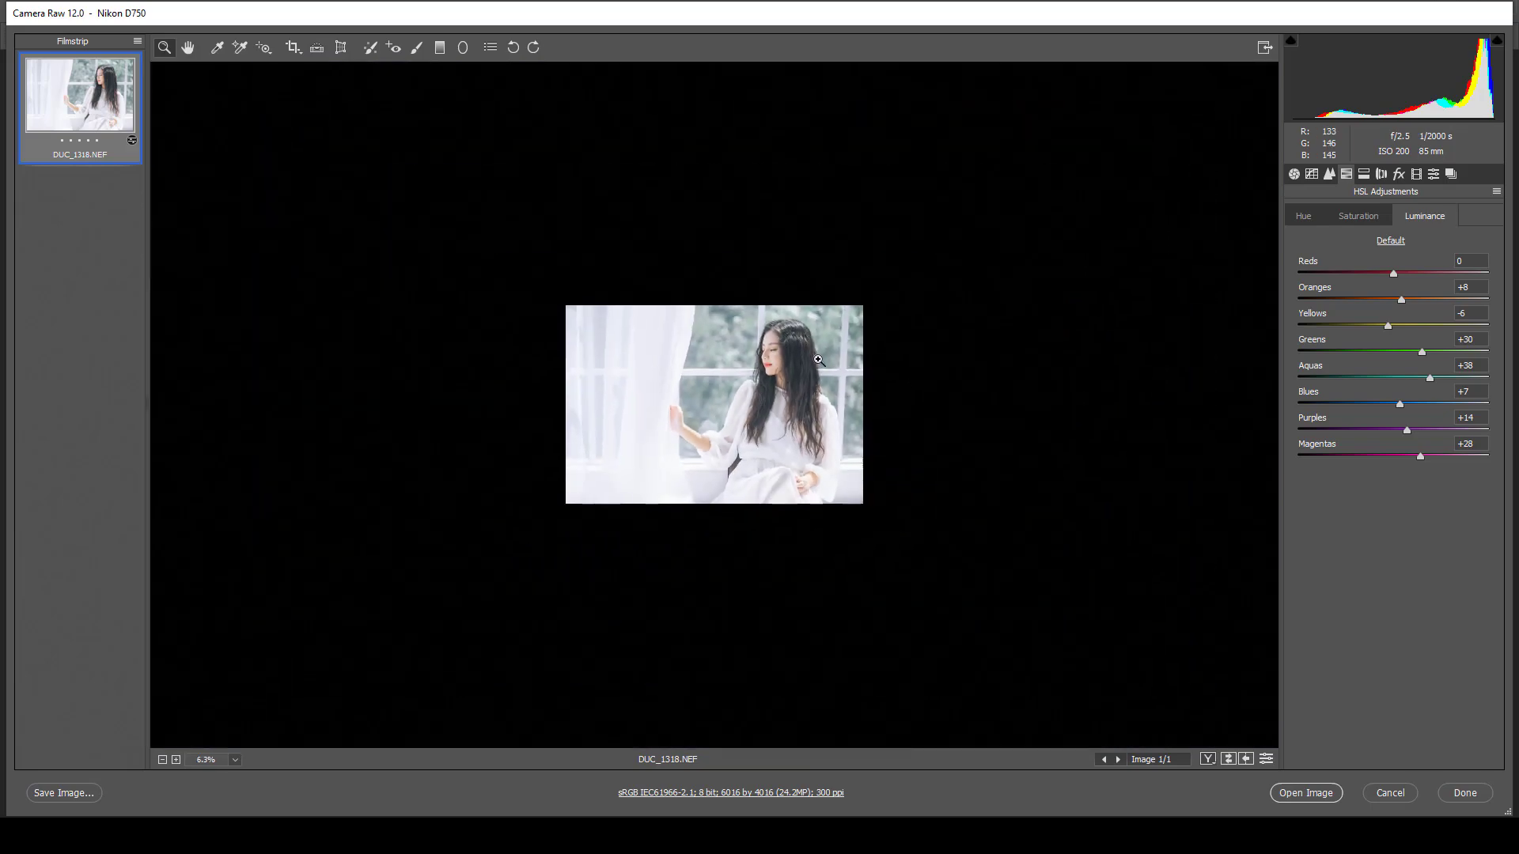
pyautogui.click(819, 361)
# Set the Blues saturation to -65 and compare the photo with the version before the edits
pyautogui.click(1356, 219)
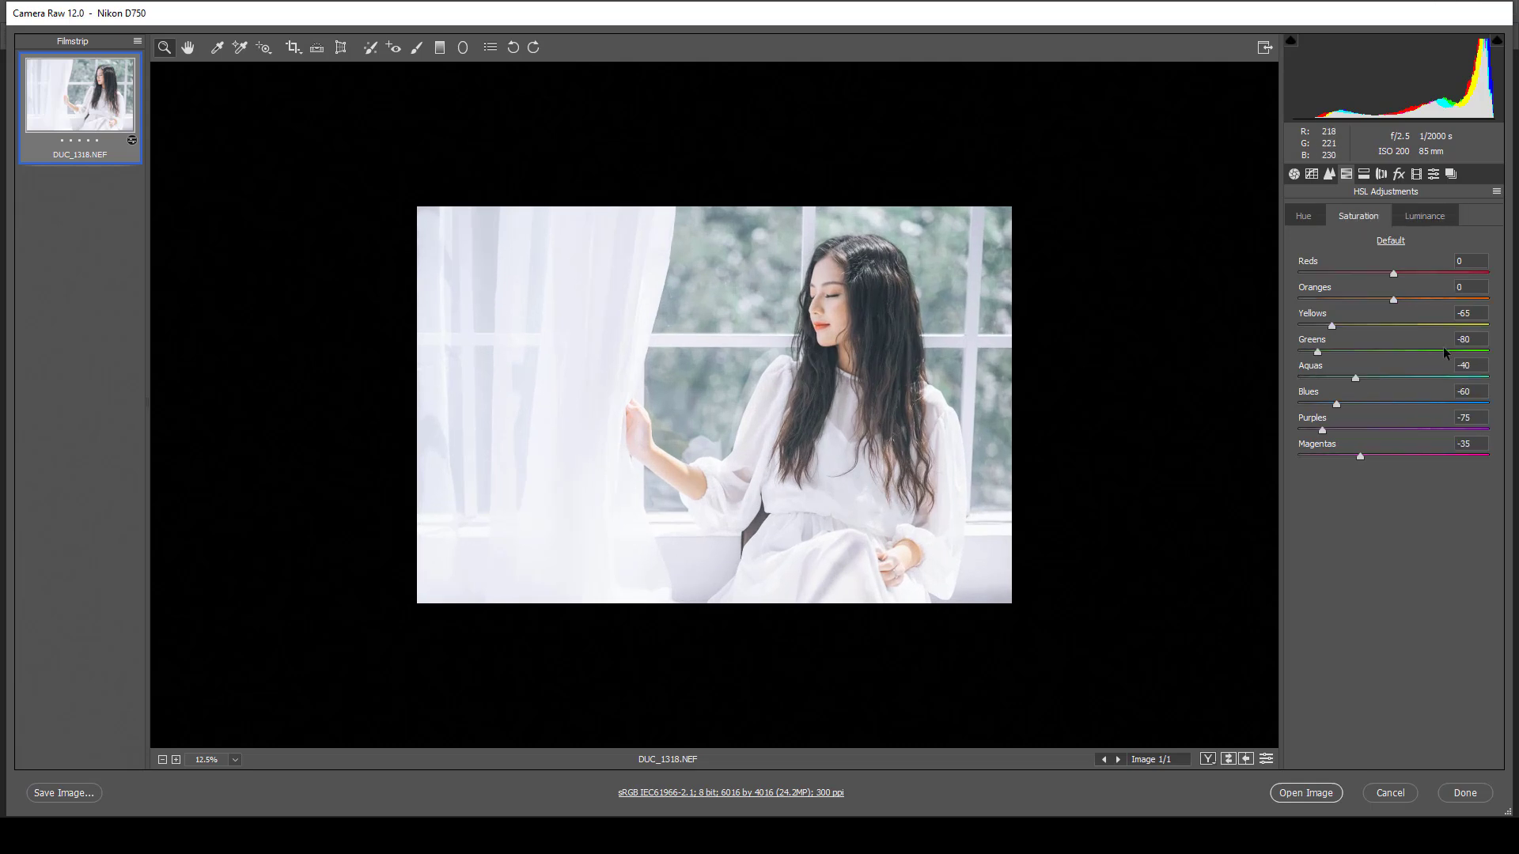
pyautogui.click(1356, 378)
pyautogui.moveTo(1337, 404)
pyautogui.mouseDown()
pyautogui.moveTo(1262, 405)
pyautogui.moveTo(1350, 397)
pyautogui.moveTo(1212, 413)
pyautogui.moveTo(1339, 402)
pyautogui.mouseUp()
pyautogui.keyDown('alt'); pyautogui.click(852, 388); pyautogui.keyUp('alt')
pyautogui.click(842, 400)
pyautogui.hotkey('ctrl', 'alt', 'p')
pyautogui.hotkey('ctrl', 'alt', 'p')
# Split-tone the highlights with hue 204 and saturation 5, and check the tint on the photo
pyautogui.click(1363, 175)
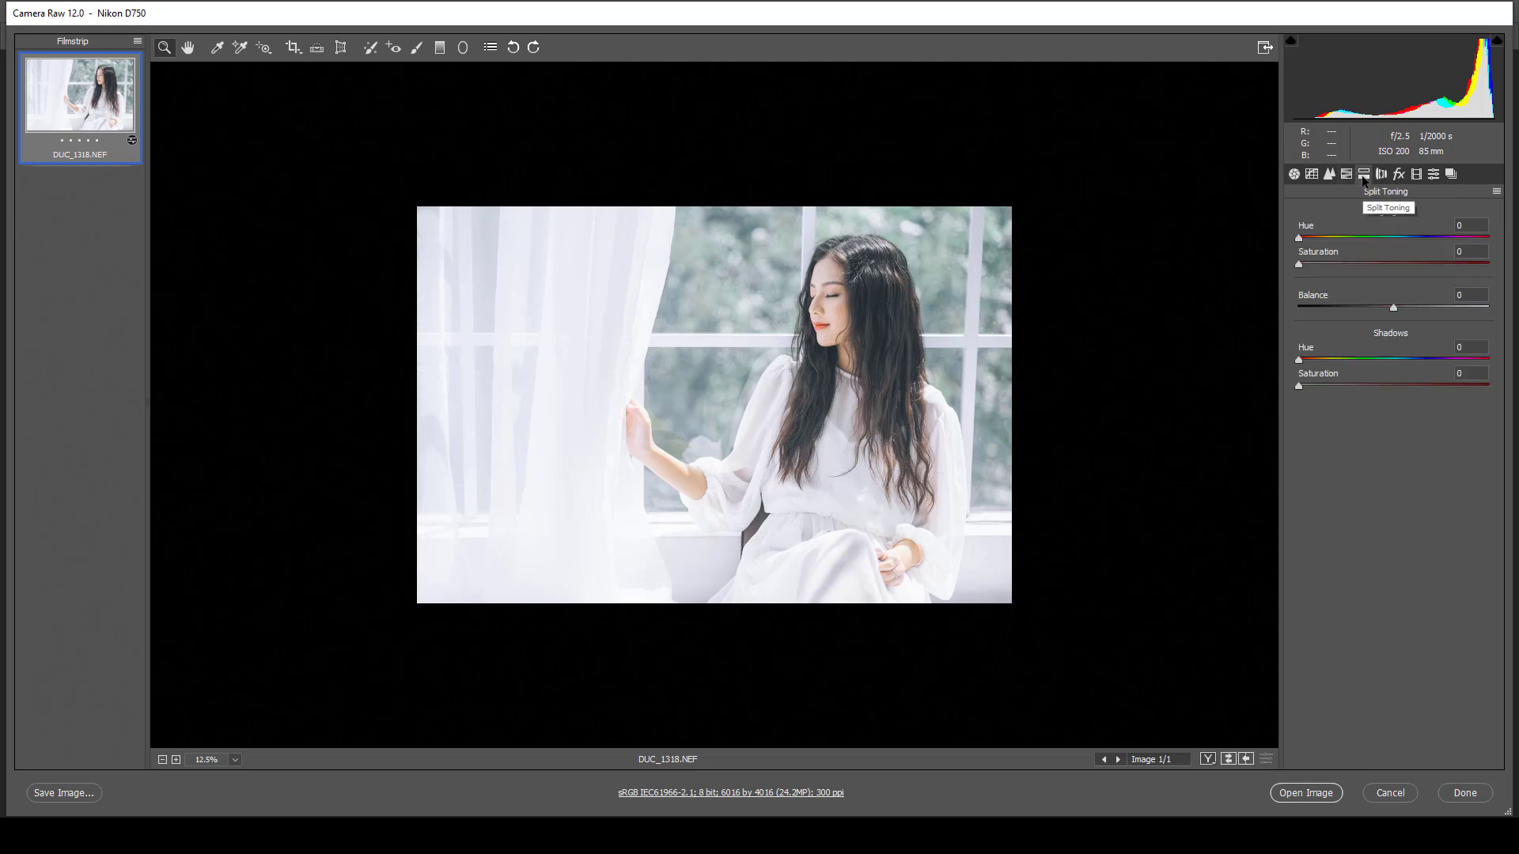
pyautogui.moveTo(1303, 236); pyautogui.dragTo(1405, 257)
pyautogui.click(1316, 264)
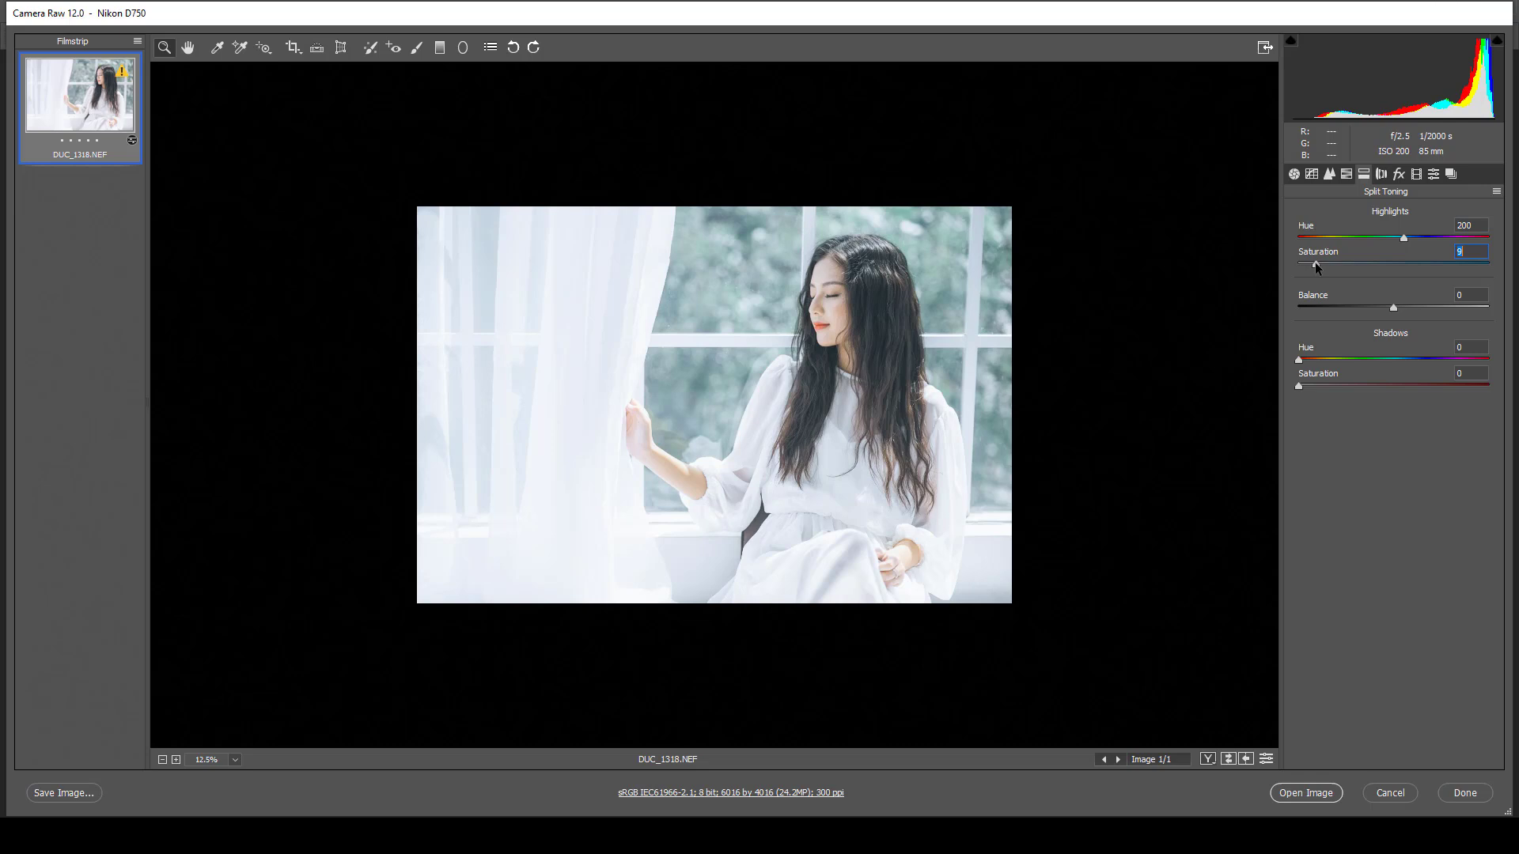
pyautogui.click(1404, 240)
pyautogui.moveTo(1317, 265)
pyautogui.mouseDown()
pyautogui.moveTo(1333, 268)
pyautogui.moveTo(1308, 276)
pyautogui.mouseUp()
pyautogui.moveTo(1398, 243); pyautogui.dragTo(1404, 244)
pyautogui.keyDown('alt'); pyautogui.click(868, 373); pyautogui.keyUp('alt')
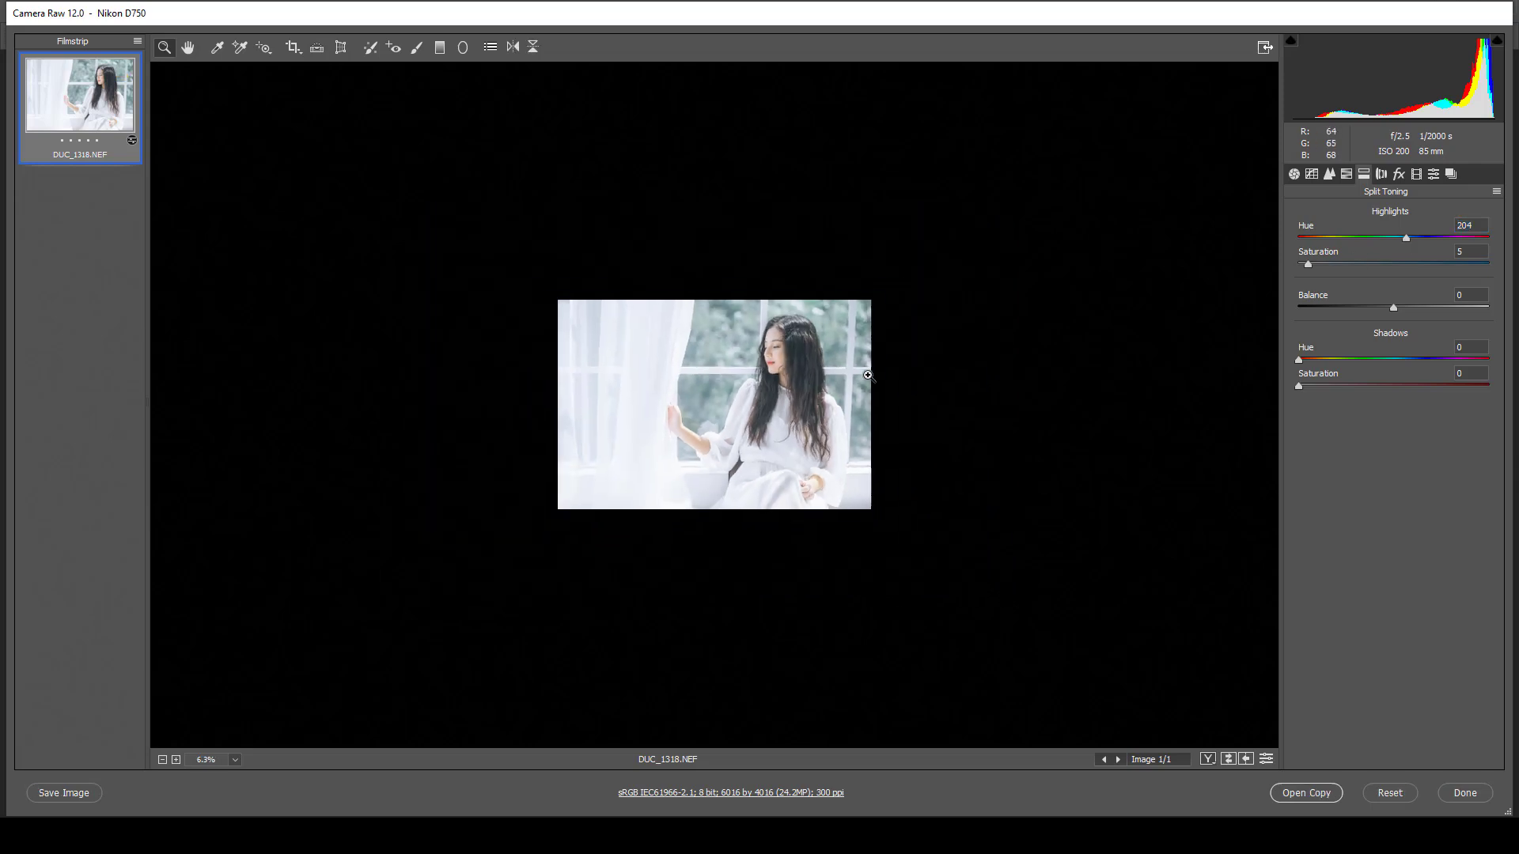
pyautogui.click(795, 382)
pyautogui.click(797, 360)
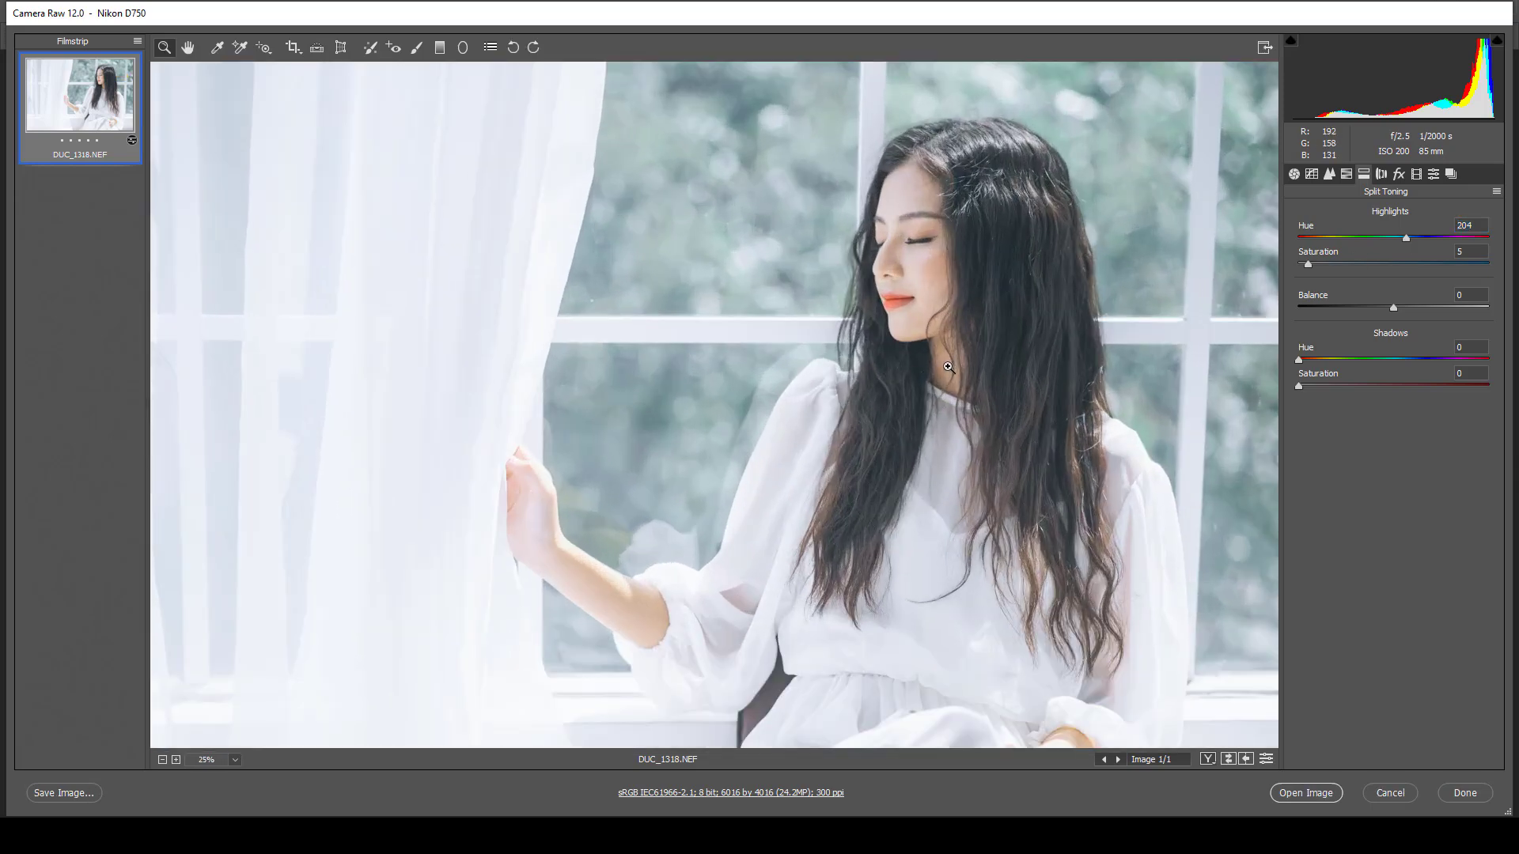
pyautogui.keyDown('alt'); pyautogui.click(904, 401); pyautogui.keyUp('alt')
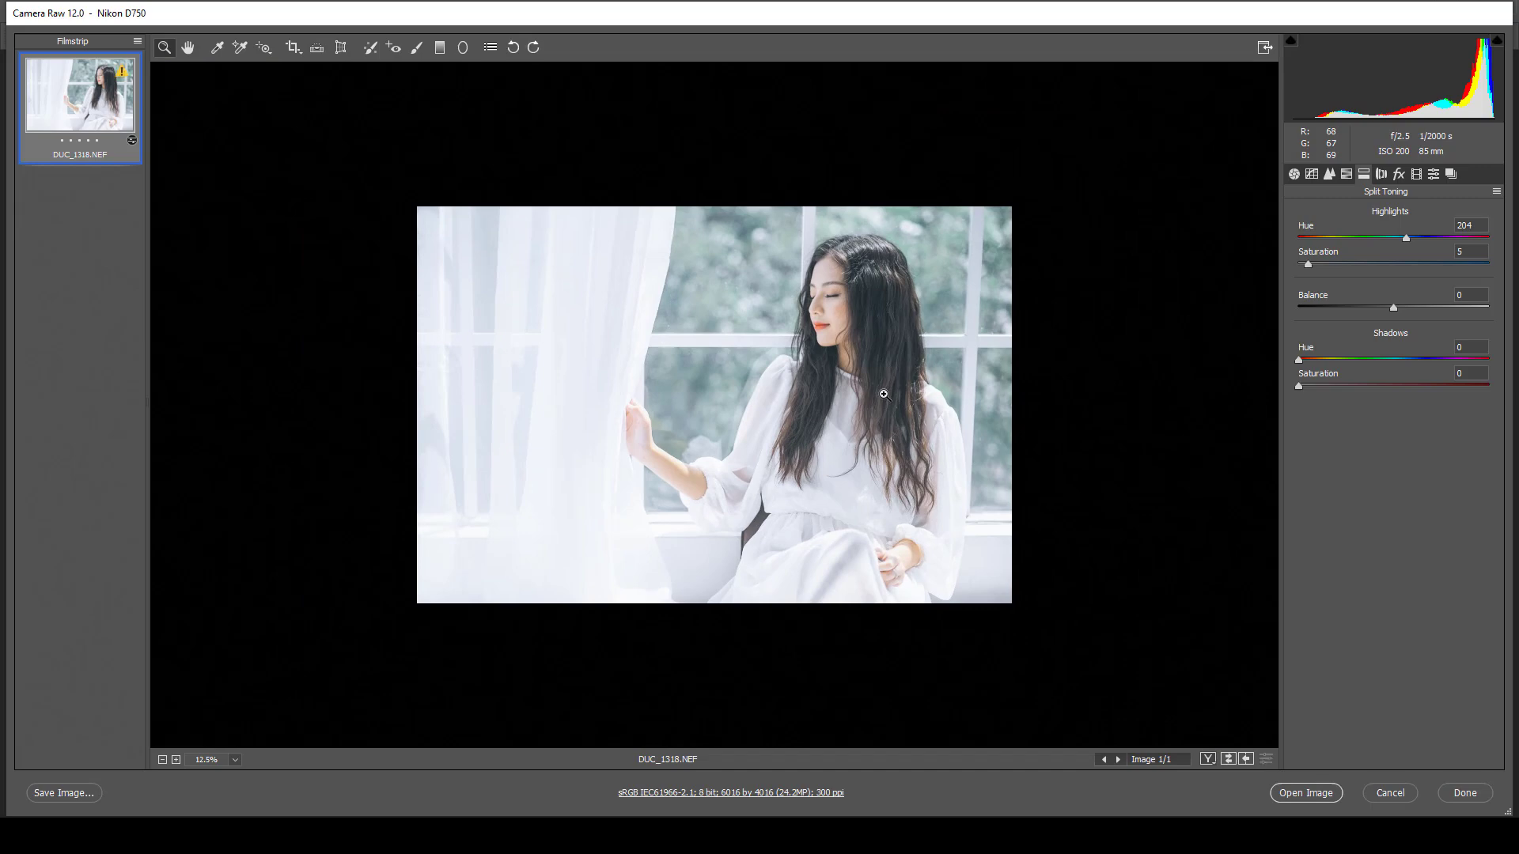
# Set the Reds hue to +47 while examining the woman's lips and skin close up
pyautogui.click(844, 349)
pyautogui.click(844, 348)
pyautogui.click(878, 330)
pyautogui.click(878, 330)
pyautogui.click(764, 400)
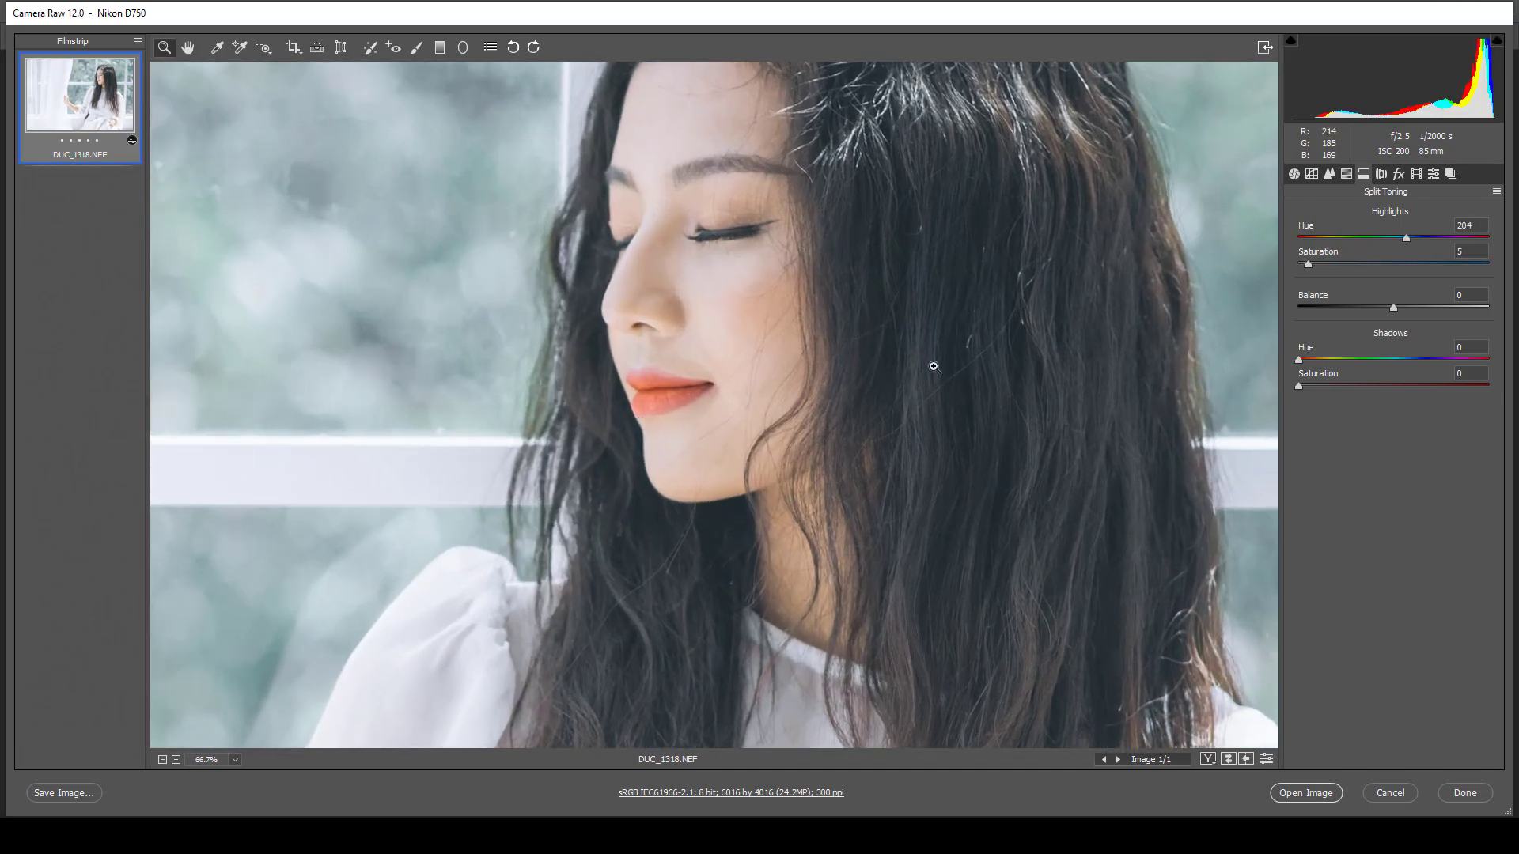
pyautogui.click(1345, 174)
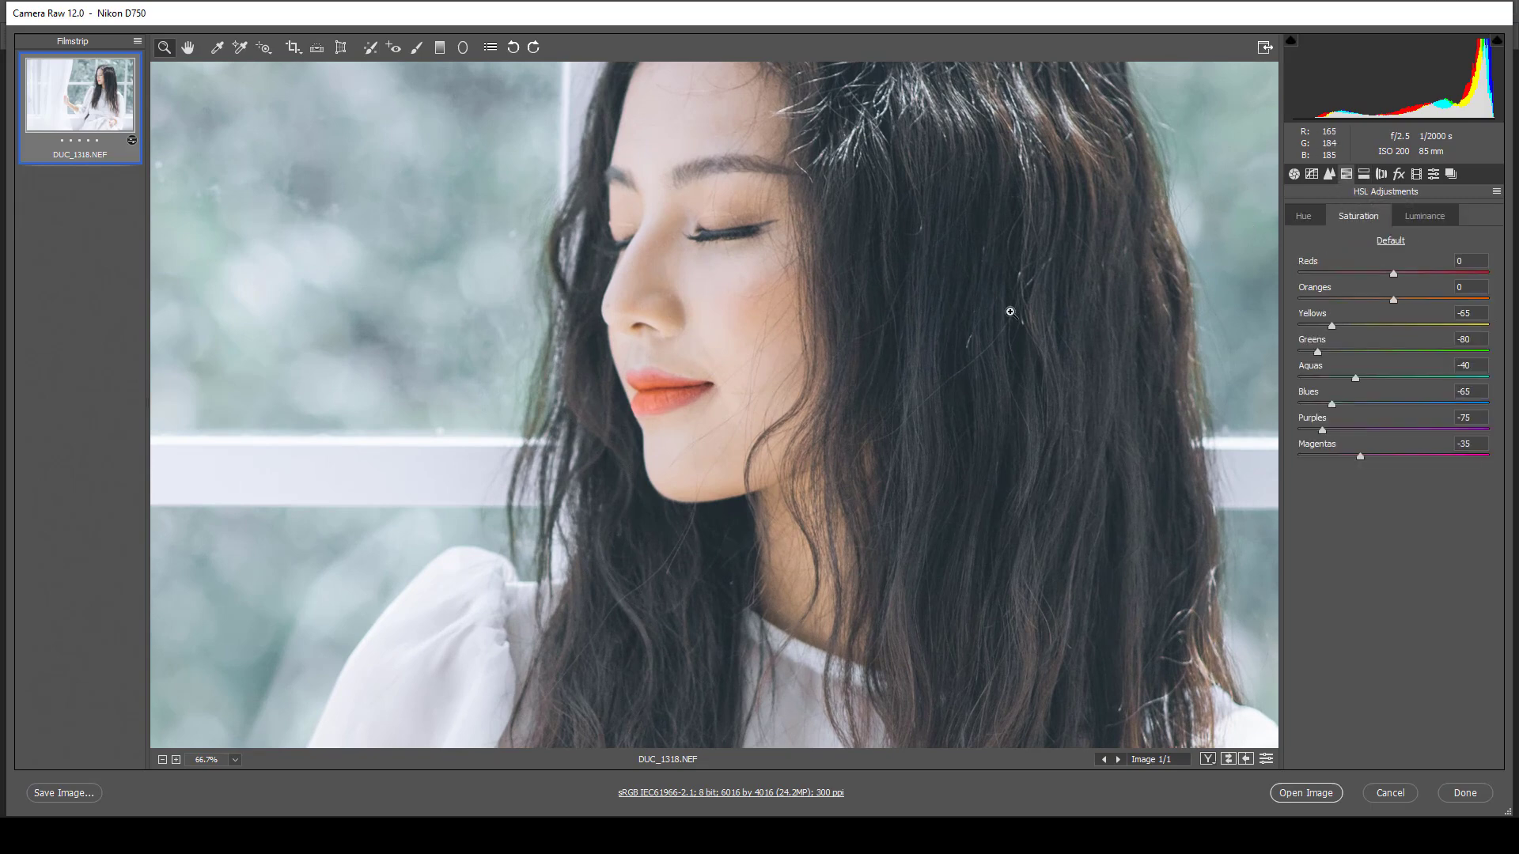
pyautogui.click(1297, 216)
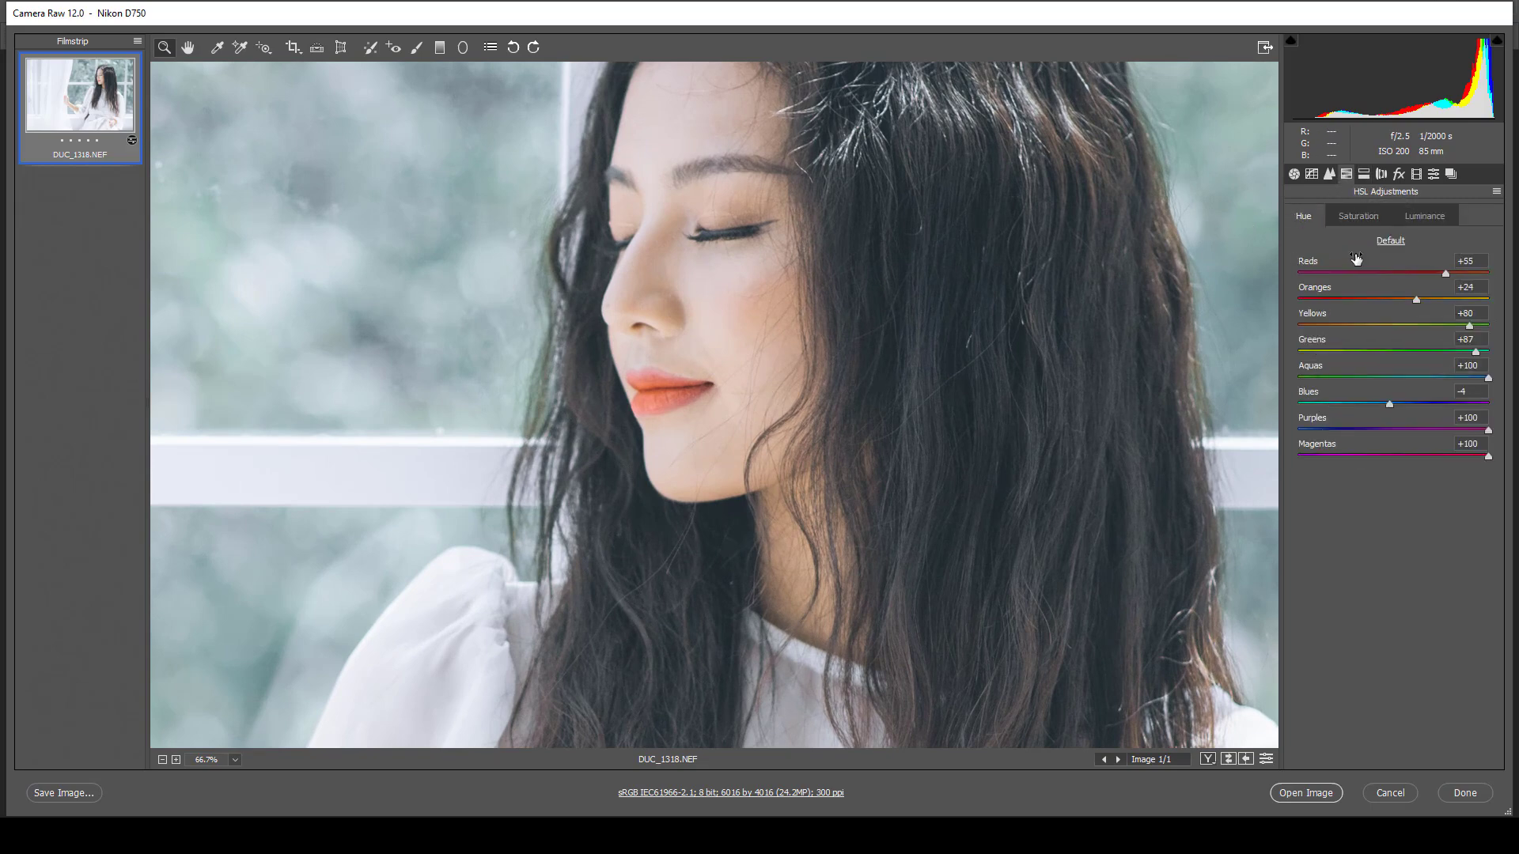
pyautogui.click(1366, 215)
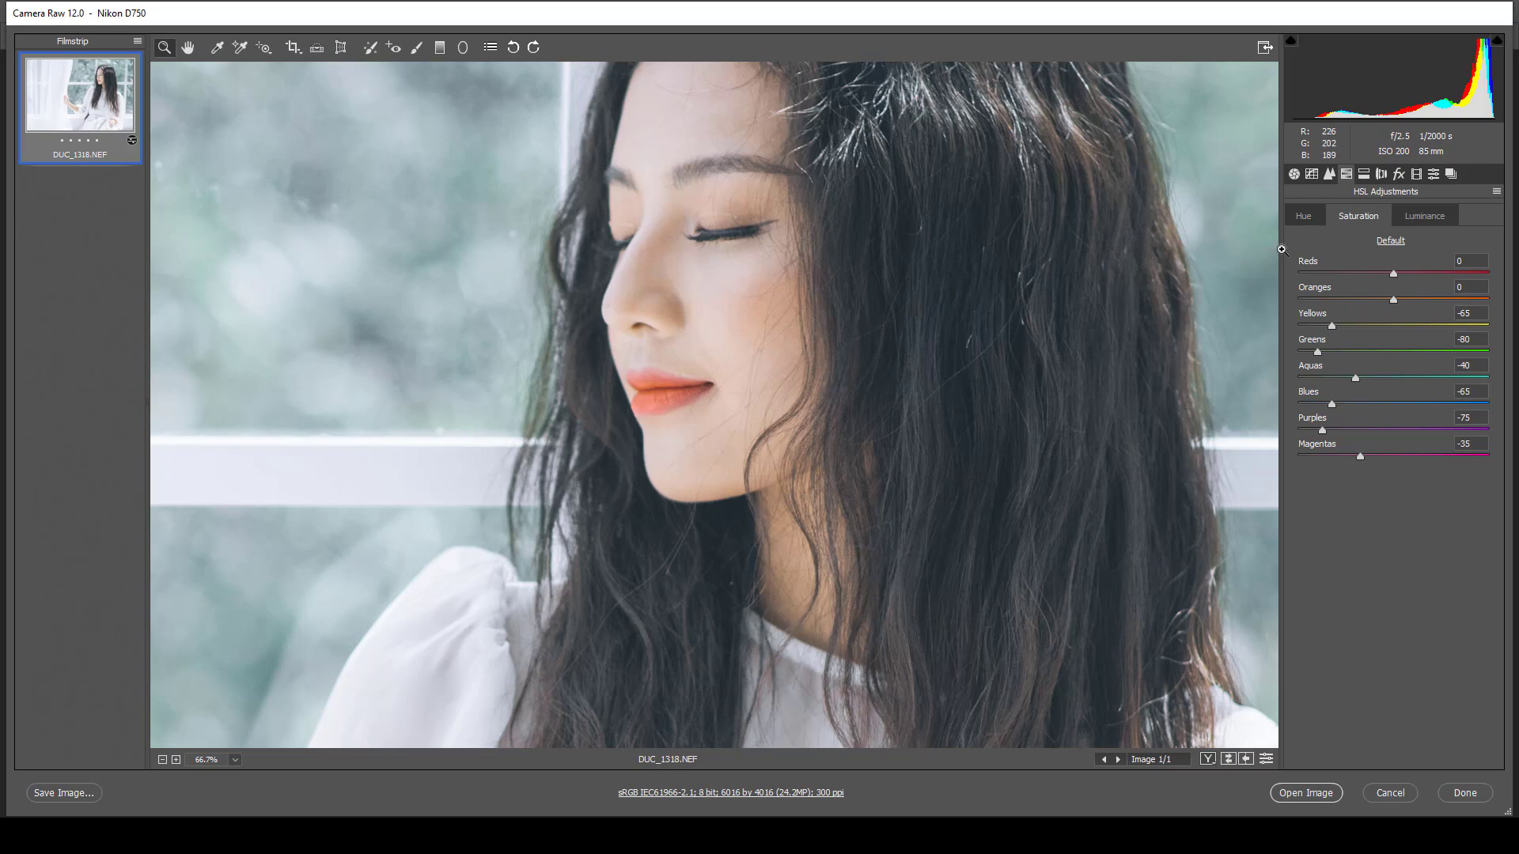
pyautogui.click(1315, 222)
pyautogui.moveTo(1444, 274); pyautogui.dragTo(1439, 276)
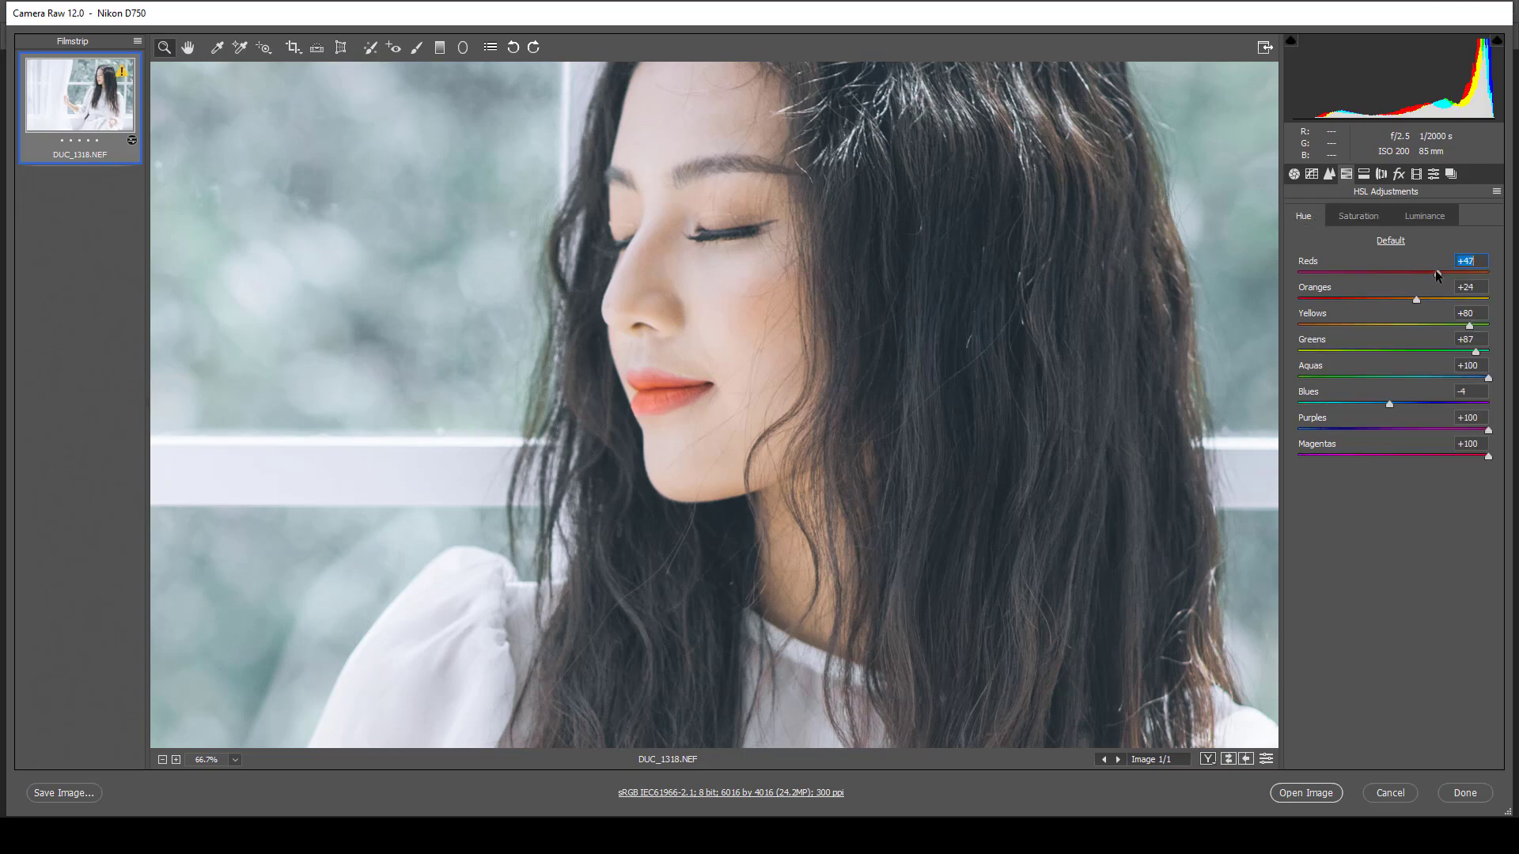
pyautogui.click(1357, 215)
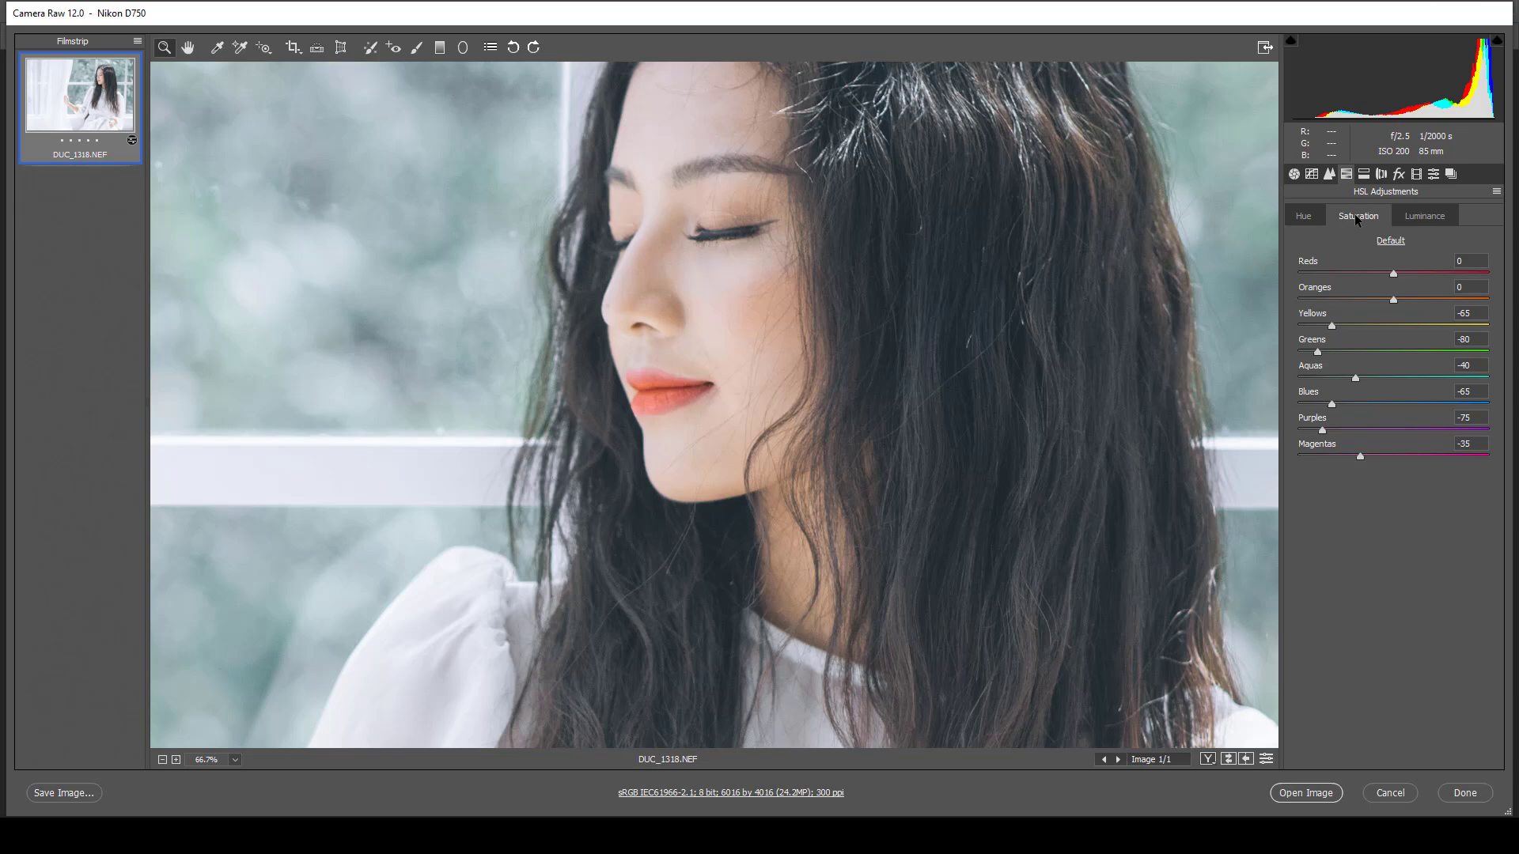
# Set the Oranges saturation to -12 to tone down the skin, and check the whole photo
pyautogui.keyDown('alt'); pyautogui.click(743, 412); pyautogui.keyUp('alt')
pyautogui.keyDown('alt'); pyautogui.click(743, 412); pyautogui.keyUp('alt')
pyautogui.keyDown('alt'); pyautogui.click(744, 412); pyautogui.keyUp('alt')
pyautogui.keyDown('alt'); pyautogui.click(744, 413); pyautogui.keyUp('alt')
pyautogui.keyDown('alt'); pyautogui.click(744, 413); pyautogui.keyUp('alt')
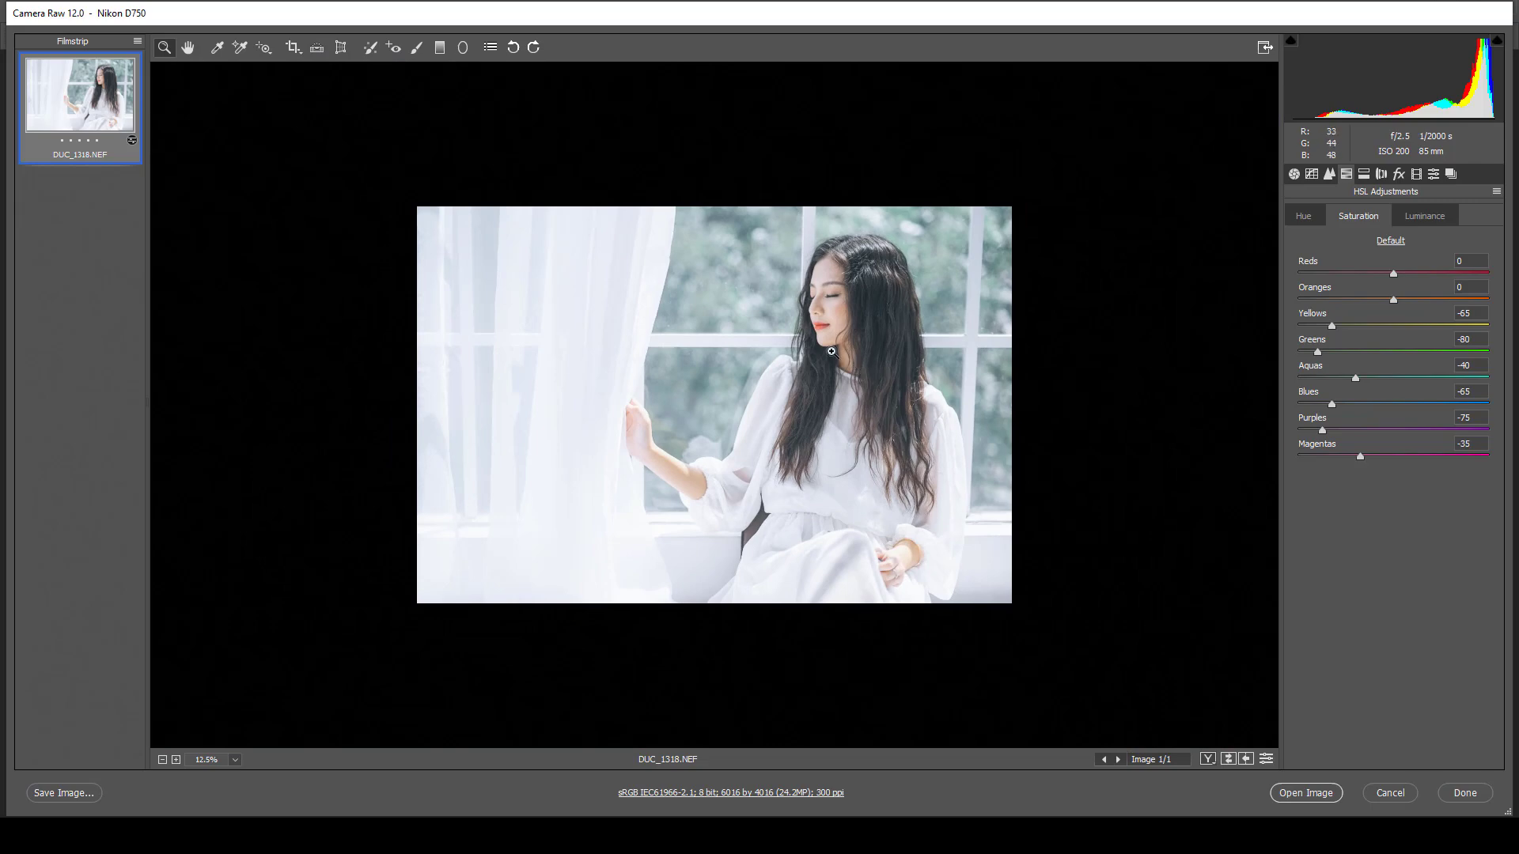
pyautogui.click(832, 351)
pyautogui.moveTo(1389, 296); pyautogui.dragTo(1379, 296)
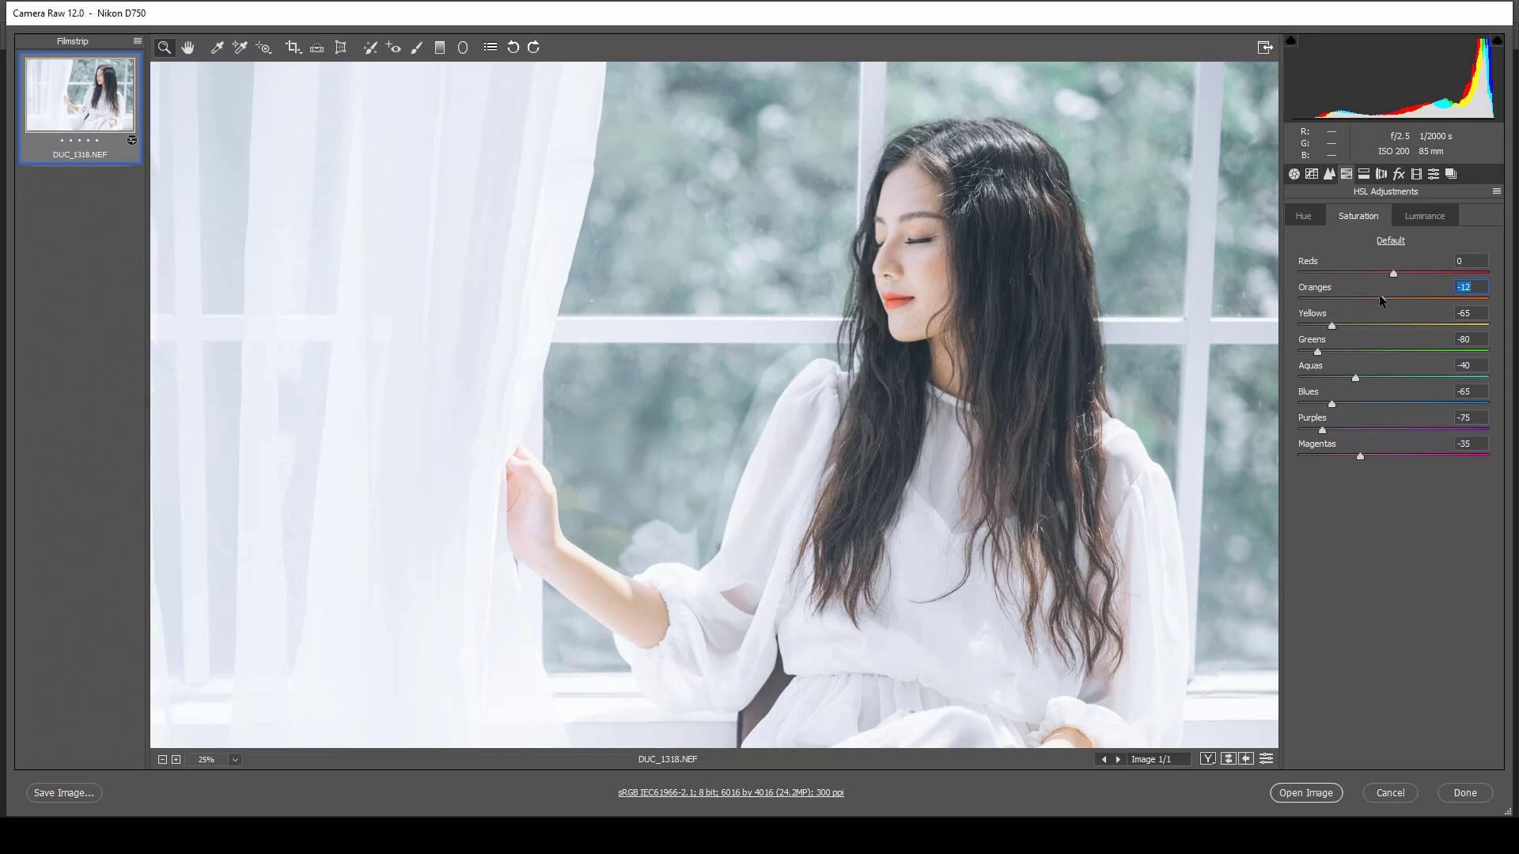
pyautogui.keyDown('alt'); pyautogui.click(1139, 323); pyautogui.keyUp('alt')
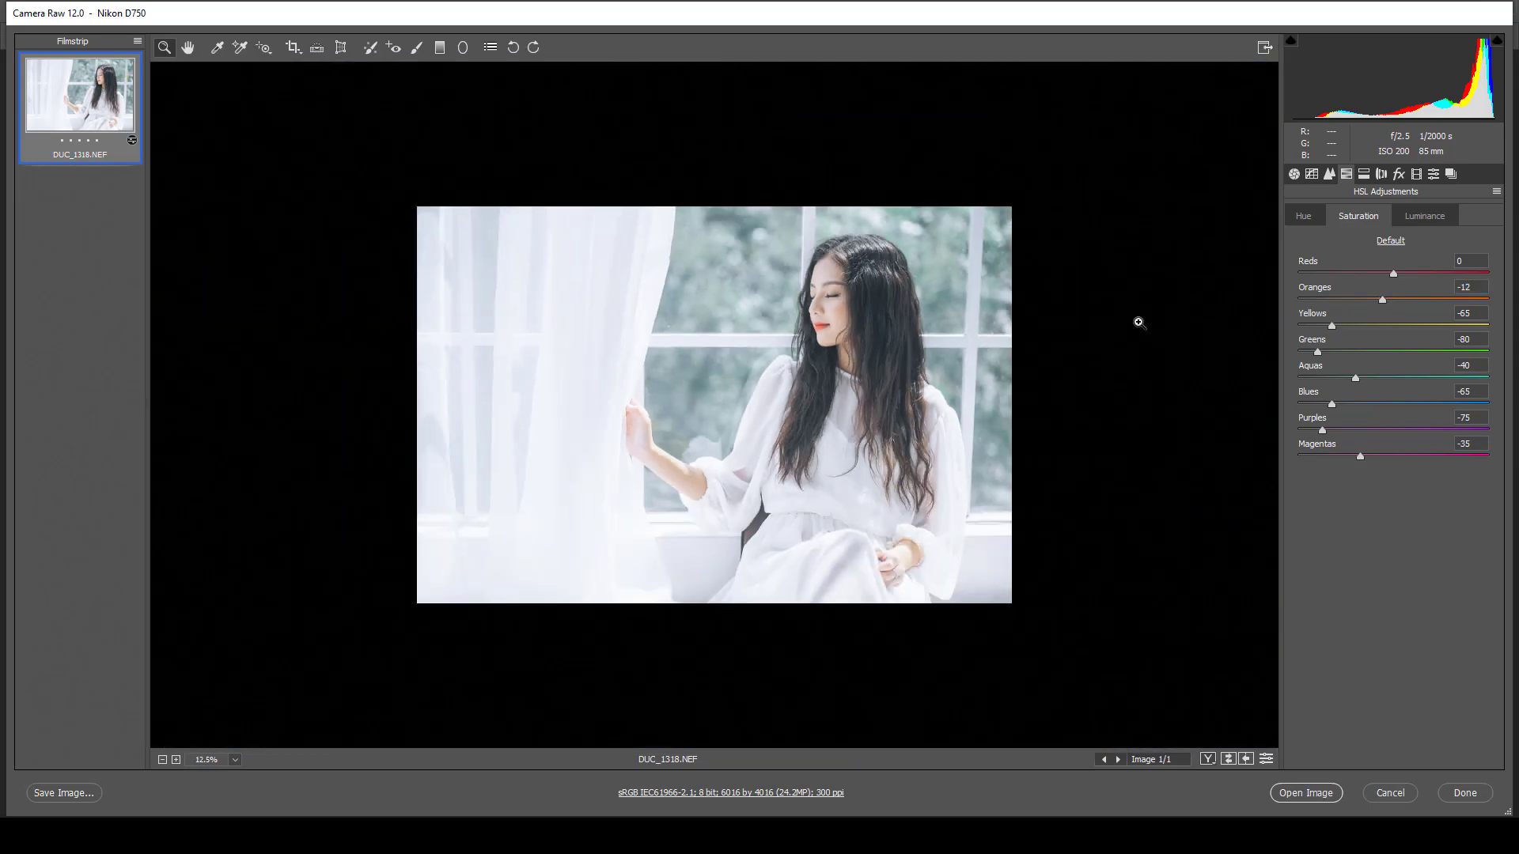
# Compare the whole photo repeatedly with its version before the edits
pyautogui.press('p')
pyautogui.press('p')
pyautogui.press('p')
pyautogui.press('p')
pyautogui.press('p')
pyautogui.press('p')
pyautogui.press('p')
pyautogui.press('p')
pyautogui.press('p')
pyautogui.press('p')
pyautogui.press('p')
pyautogui.press('p')
# Set the basic saturation to +24 and the vibrance to +13
pyautogui.click(1295, 175)
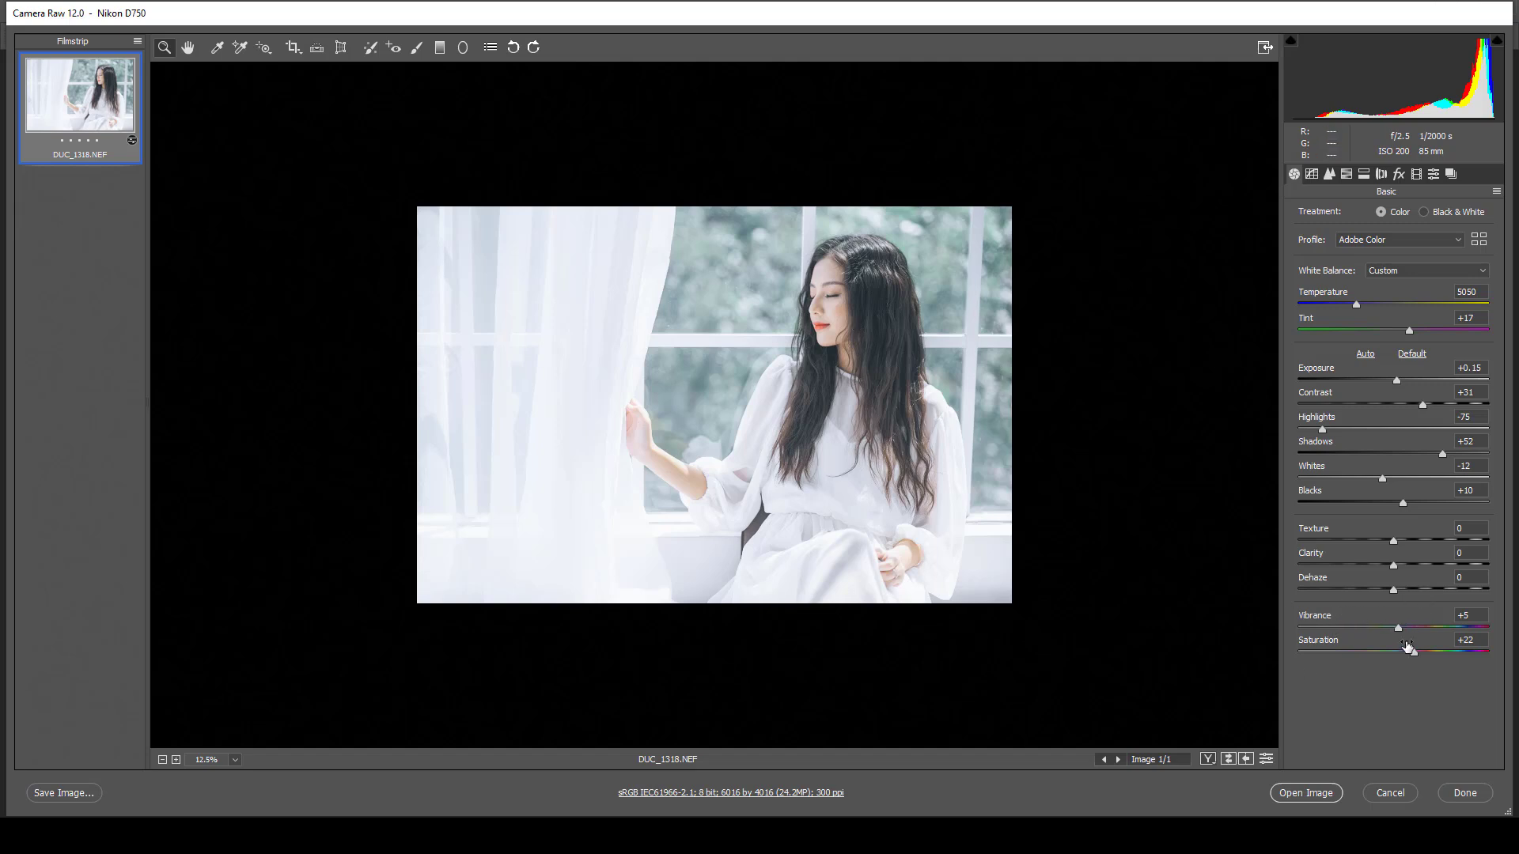
pyautogui.moveTo(1413, 649); pyautogui.dragTo(1405, 626)
pyautogui.click(892, 430)
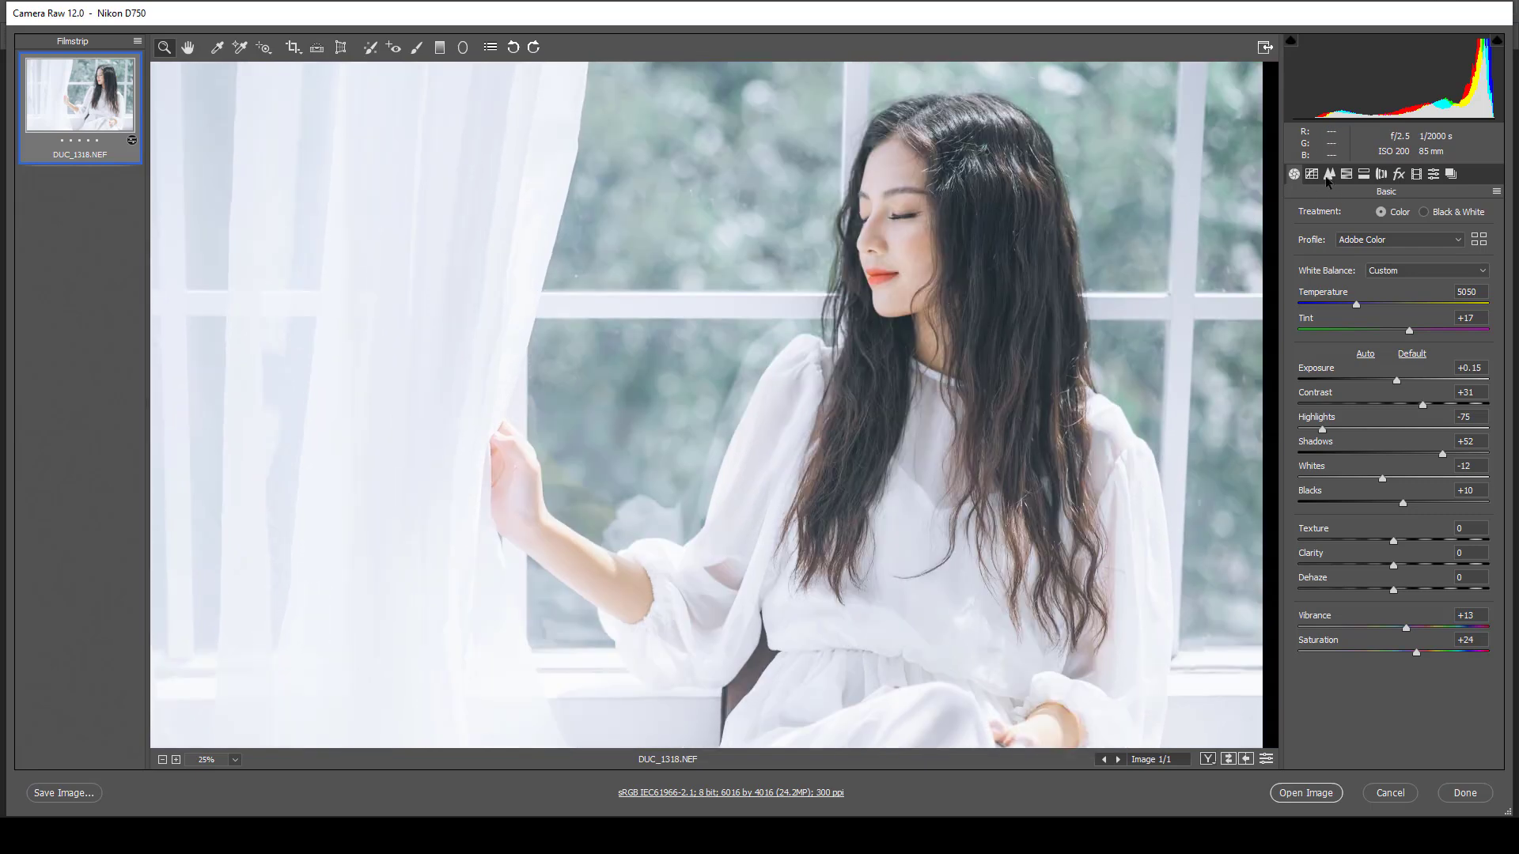
# Sharpen the photo with amount 86 and radius 1.7, judging the effect on the face and hair
pyautogui.click(1329, 176)
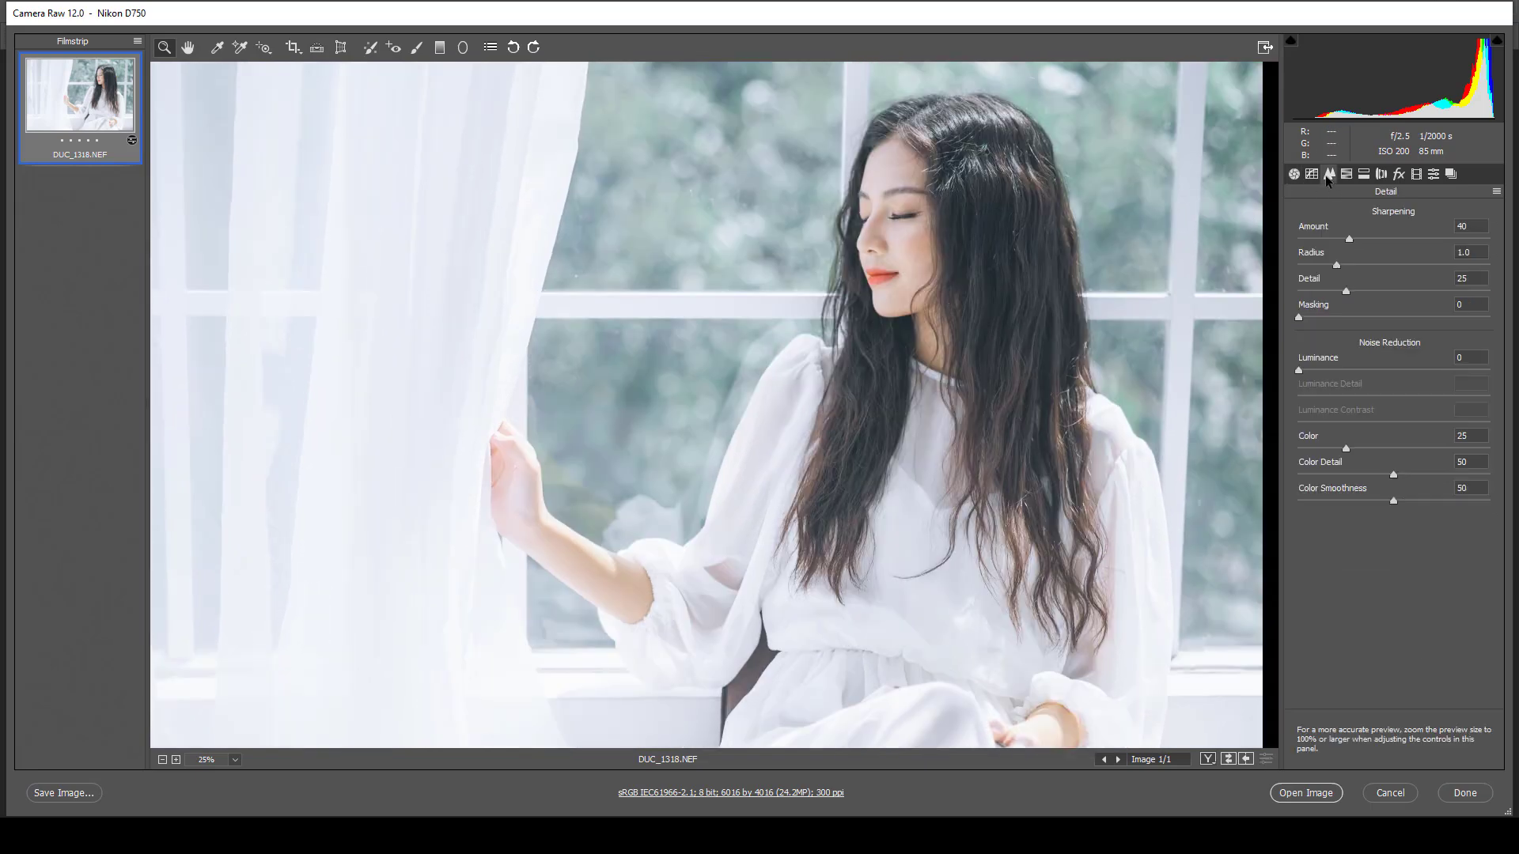
pyautogui.moveTo(1354, 239); pyautogui.dragTo(1424, 247)
pyautogui.click(896, 255)
pyautogui.click(812, 395)
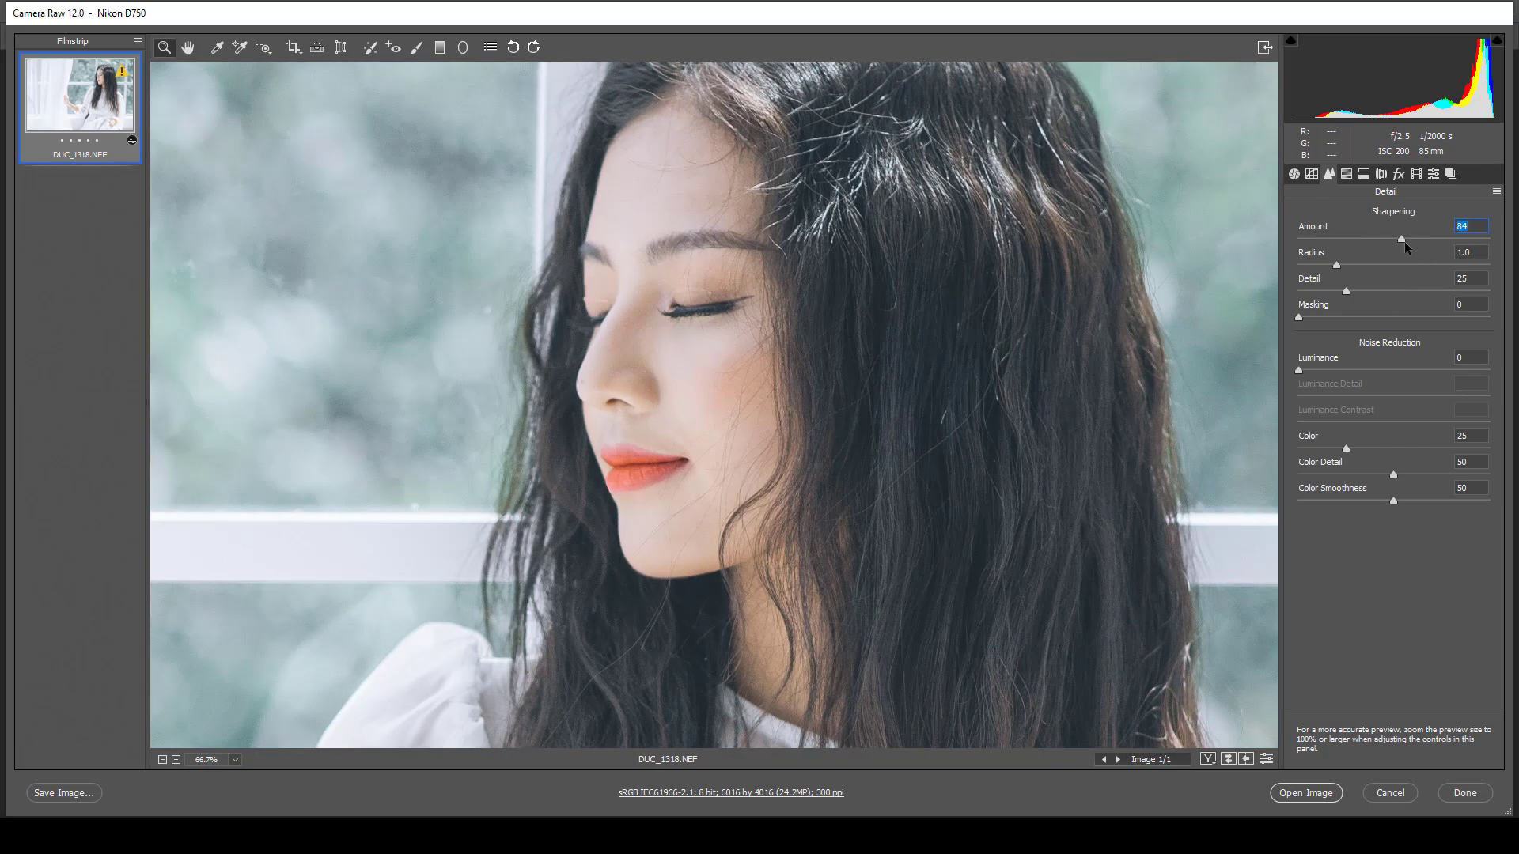
pyautogui.click(1407, 241)
pyautogui.moveTo(1334, 263); pyautogui.dragTo(1394, 257)
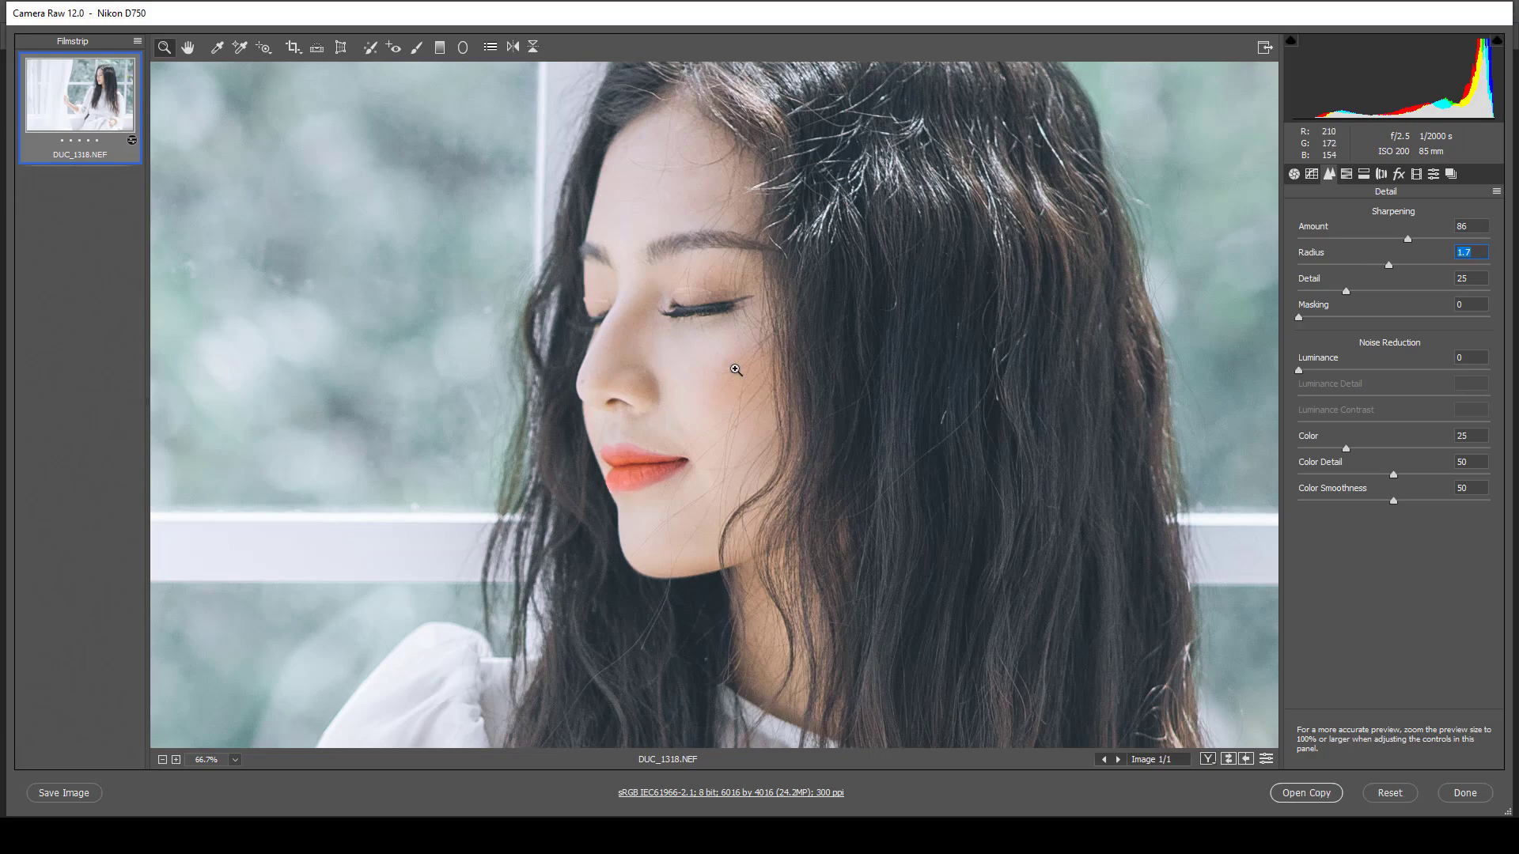
# Examine the sharpened photo as a whole and at 25% around the woman
pyautogui.hotkey('ctrl', '-')
pyautogui.hotkey('ctrl', '-')
pyautogui.hotkey('ctrl', '-')
pyautogui.hotkey('ctrl', '-')
pyautogui.hotkey('ctrl', '-')
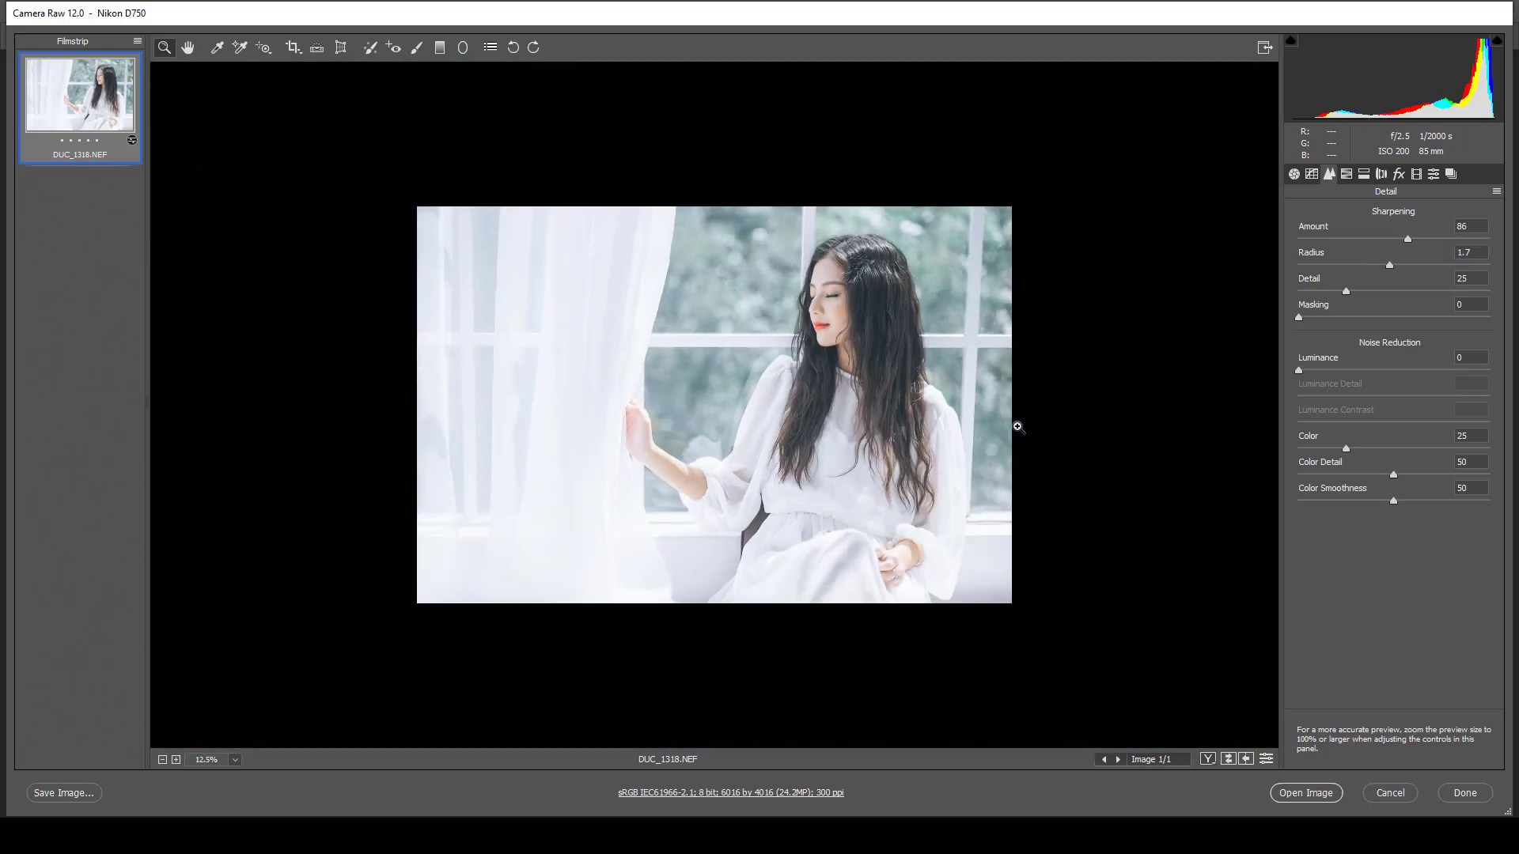
pyautogui.hotkey('ctrl', '0')
pyautogui.press('alt')
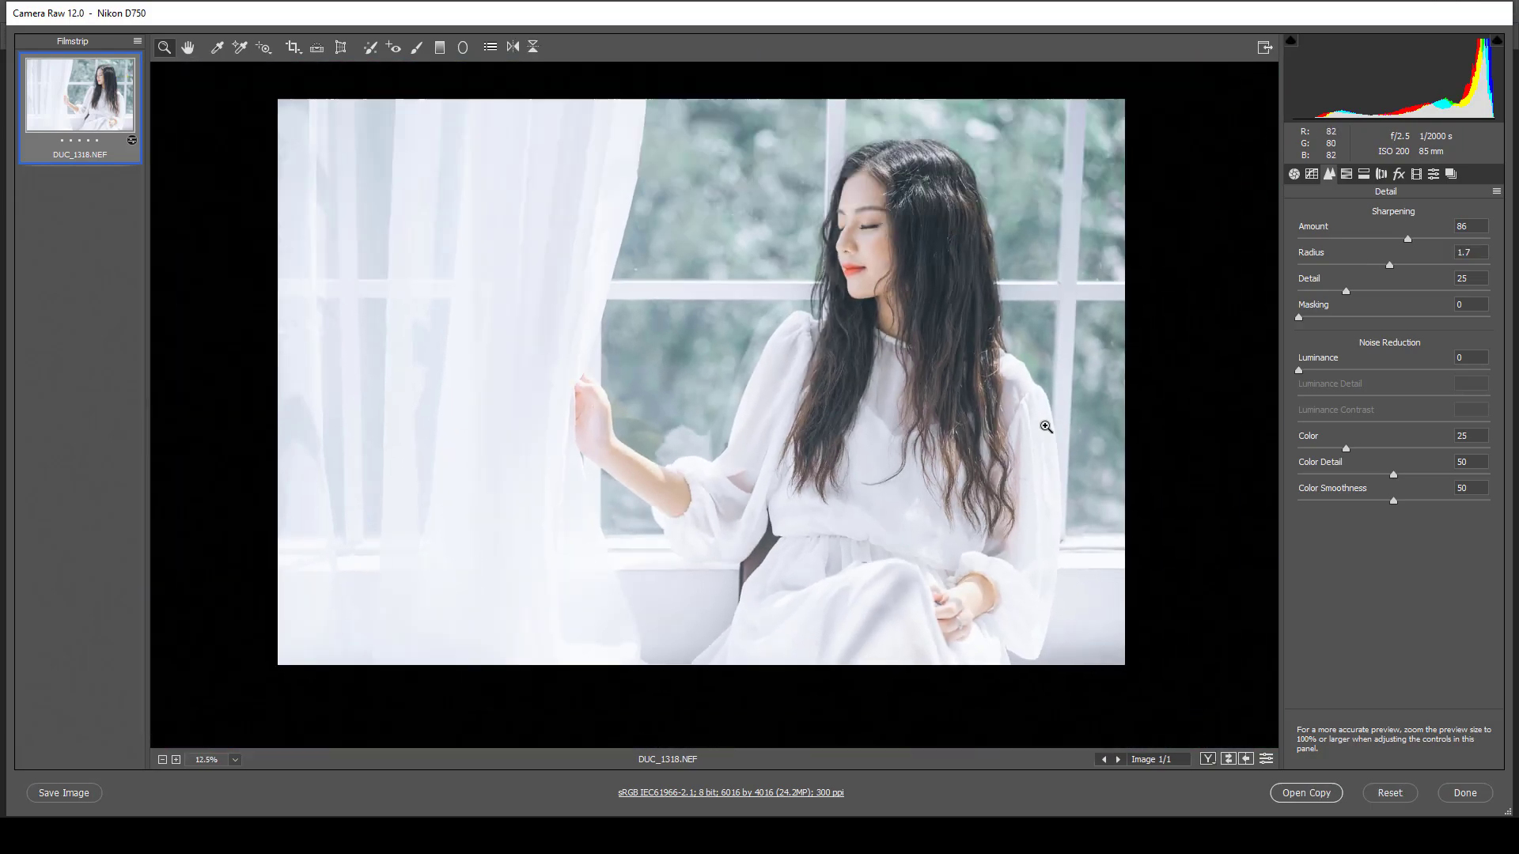
pyautogui.click(917, 439)
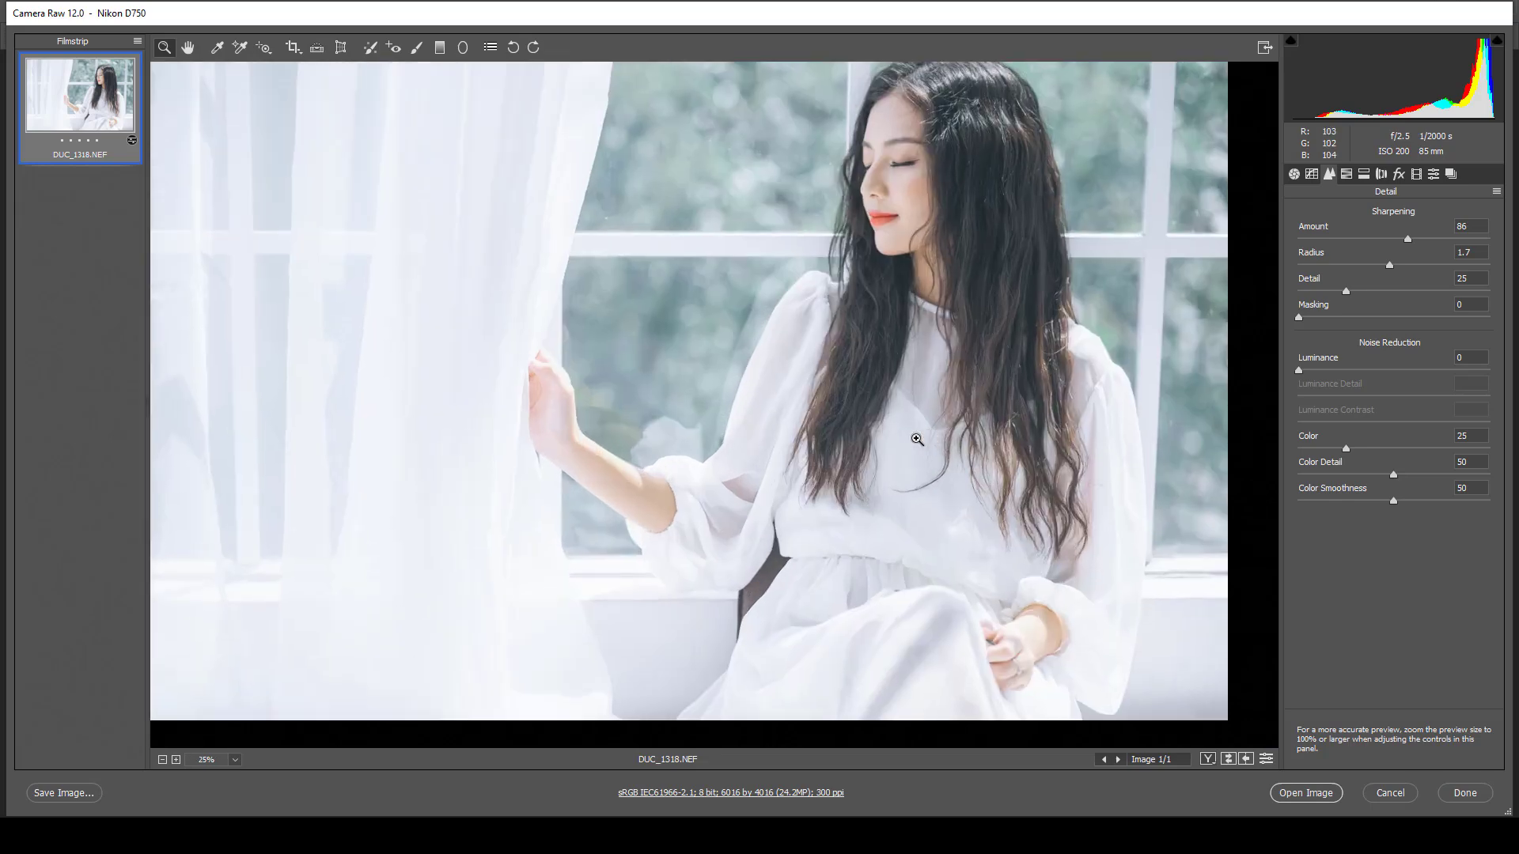
# Compare the woman at 25% repeatedly with the version before the edits
pyautogui.moveTo(1003, 309); pyautogui.dragTo(993, 388)
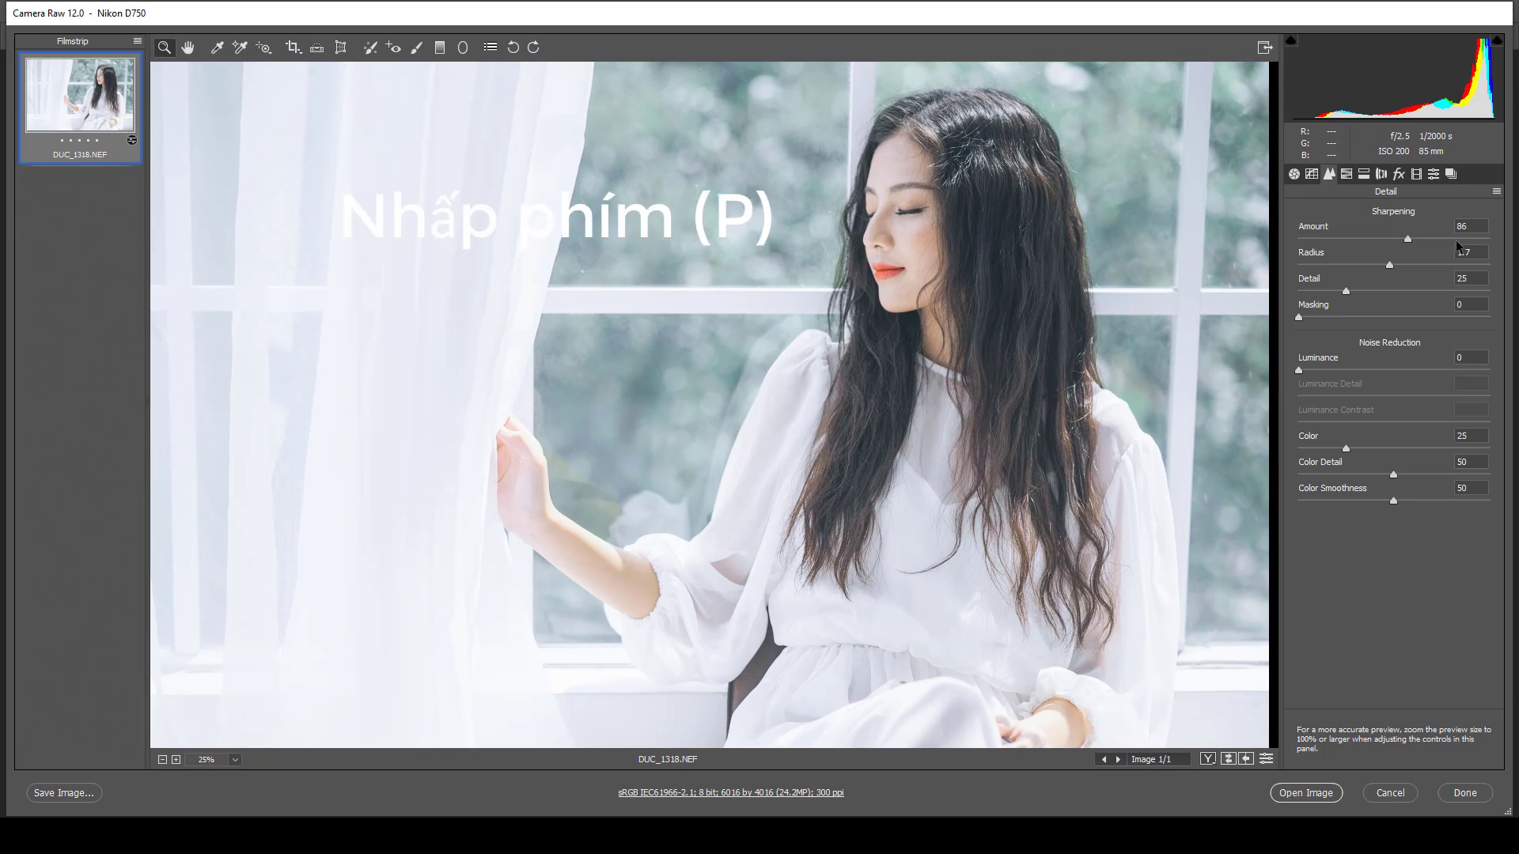
pyautogui.press('p')
pyautogui.press('p')
pyautogui.press('p')
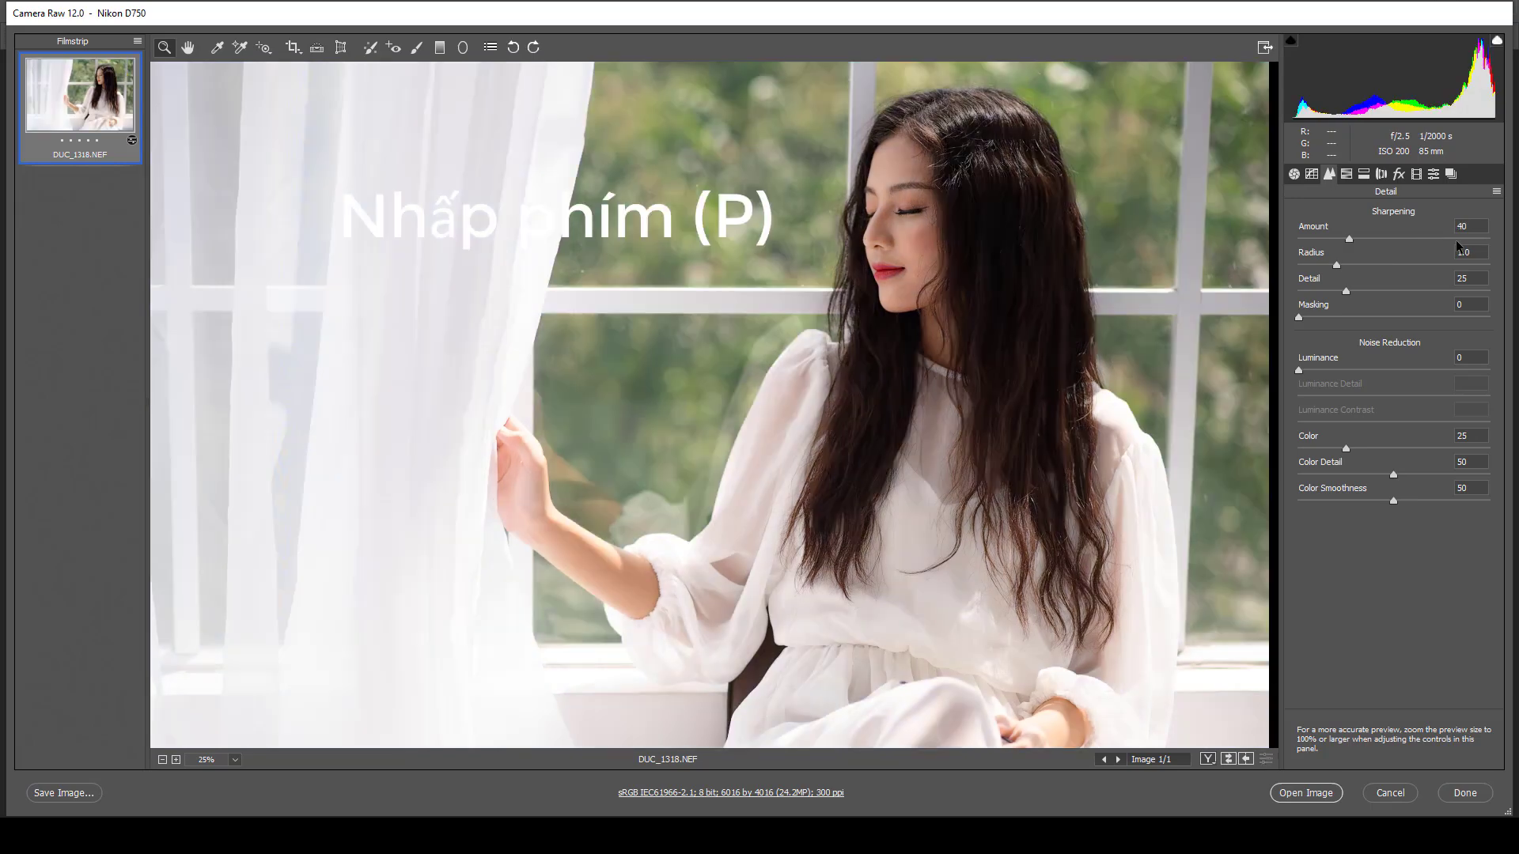
pyautogui.press('p')
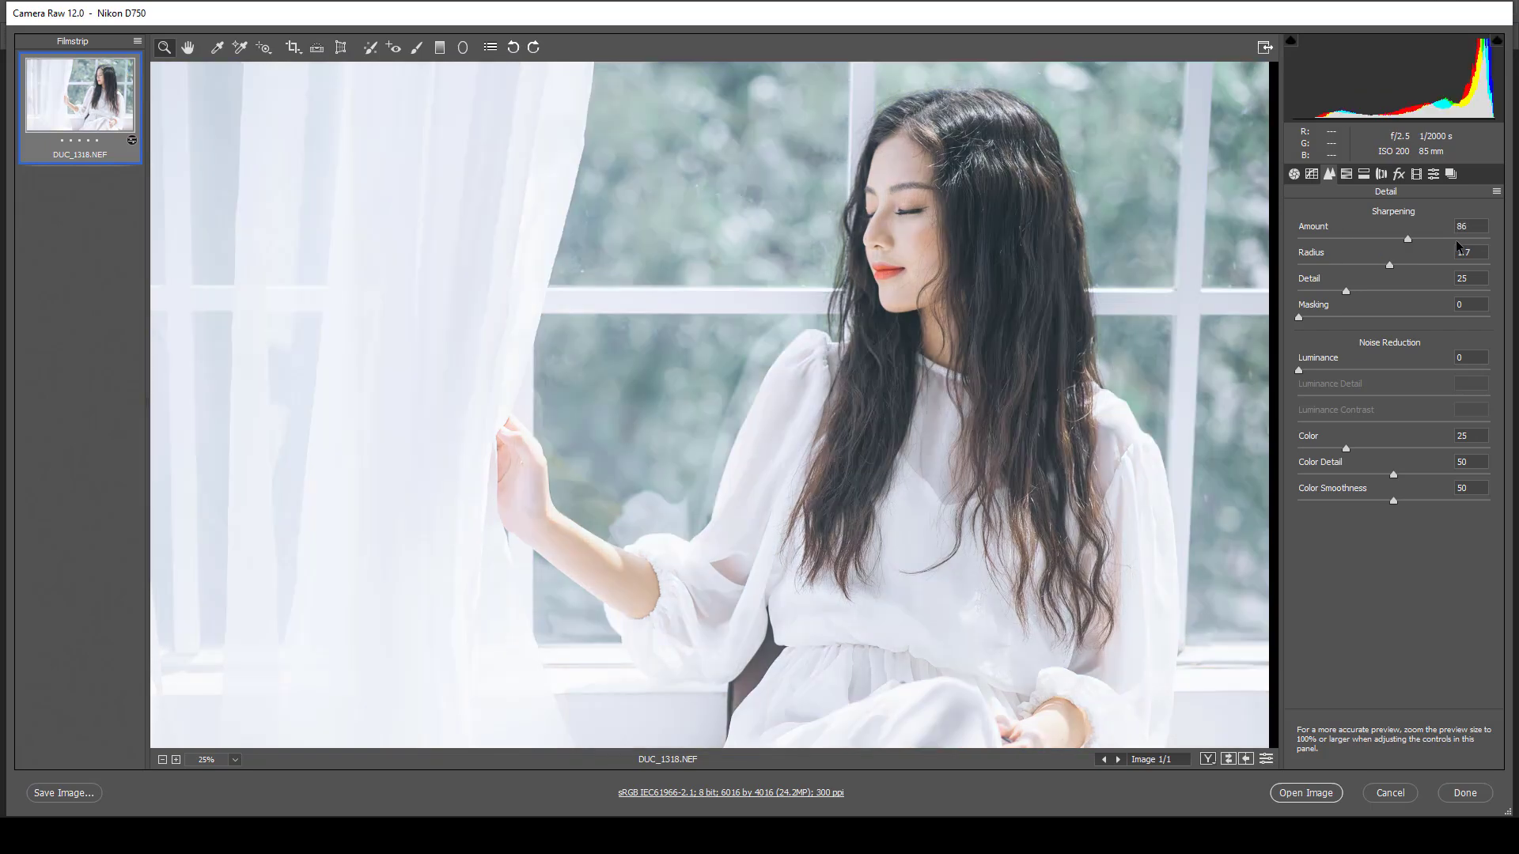
# Set the exposure to -0.05 and compare the result around the woman with the unedited photo
pyautogui.hotkey('ctrl', '-')
pyautogui.click(1293, 173)
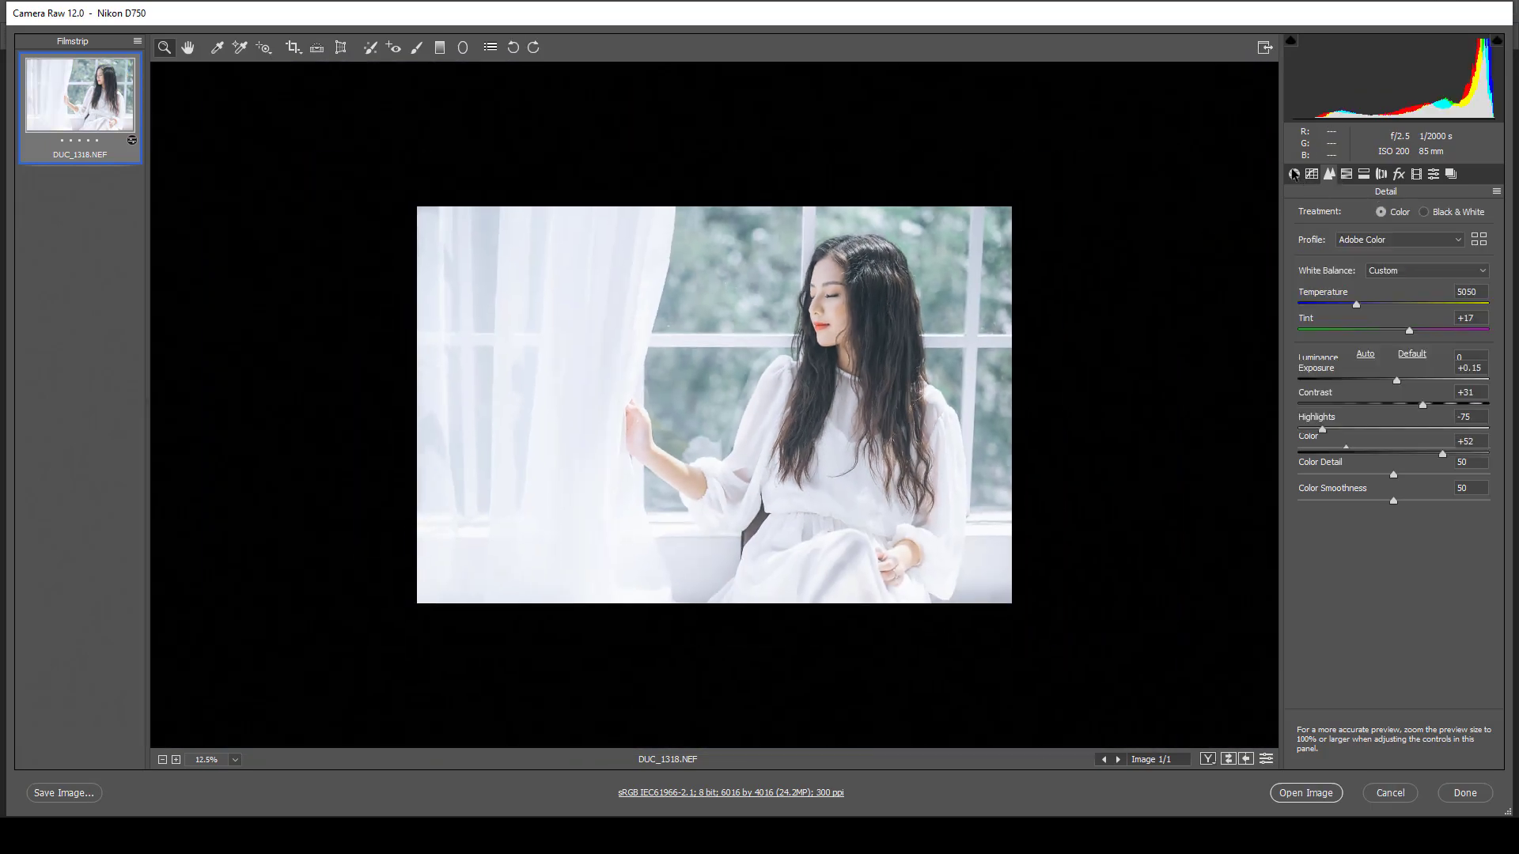
pyautogui.moveTo(1397, 378); pyautogui.dragTo(1393, 378)
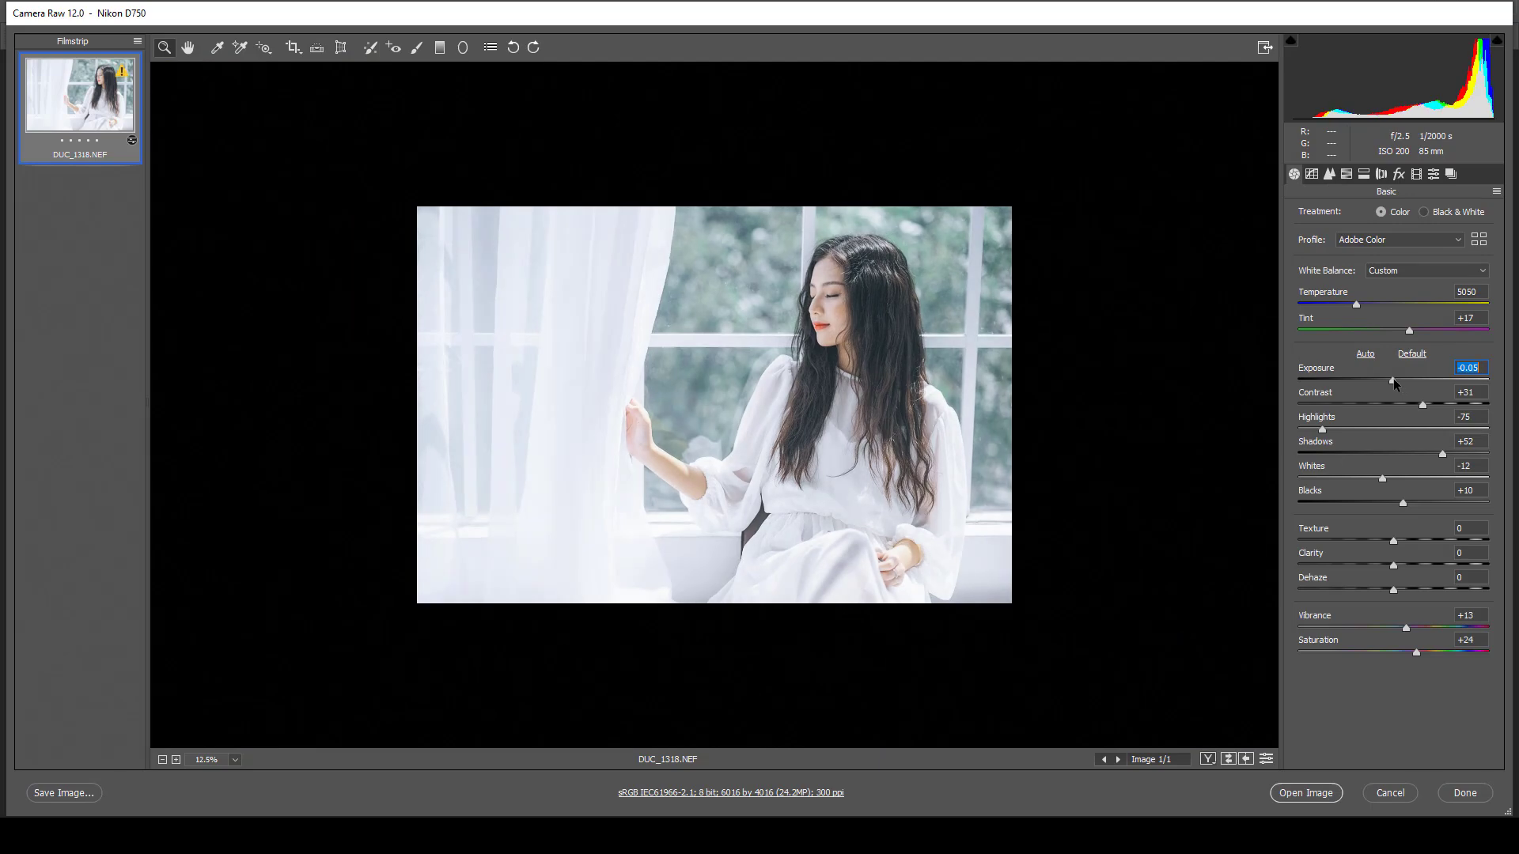
pyautogui.click(896, 341)
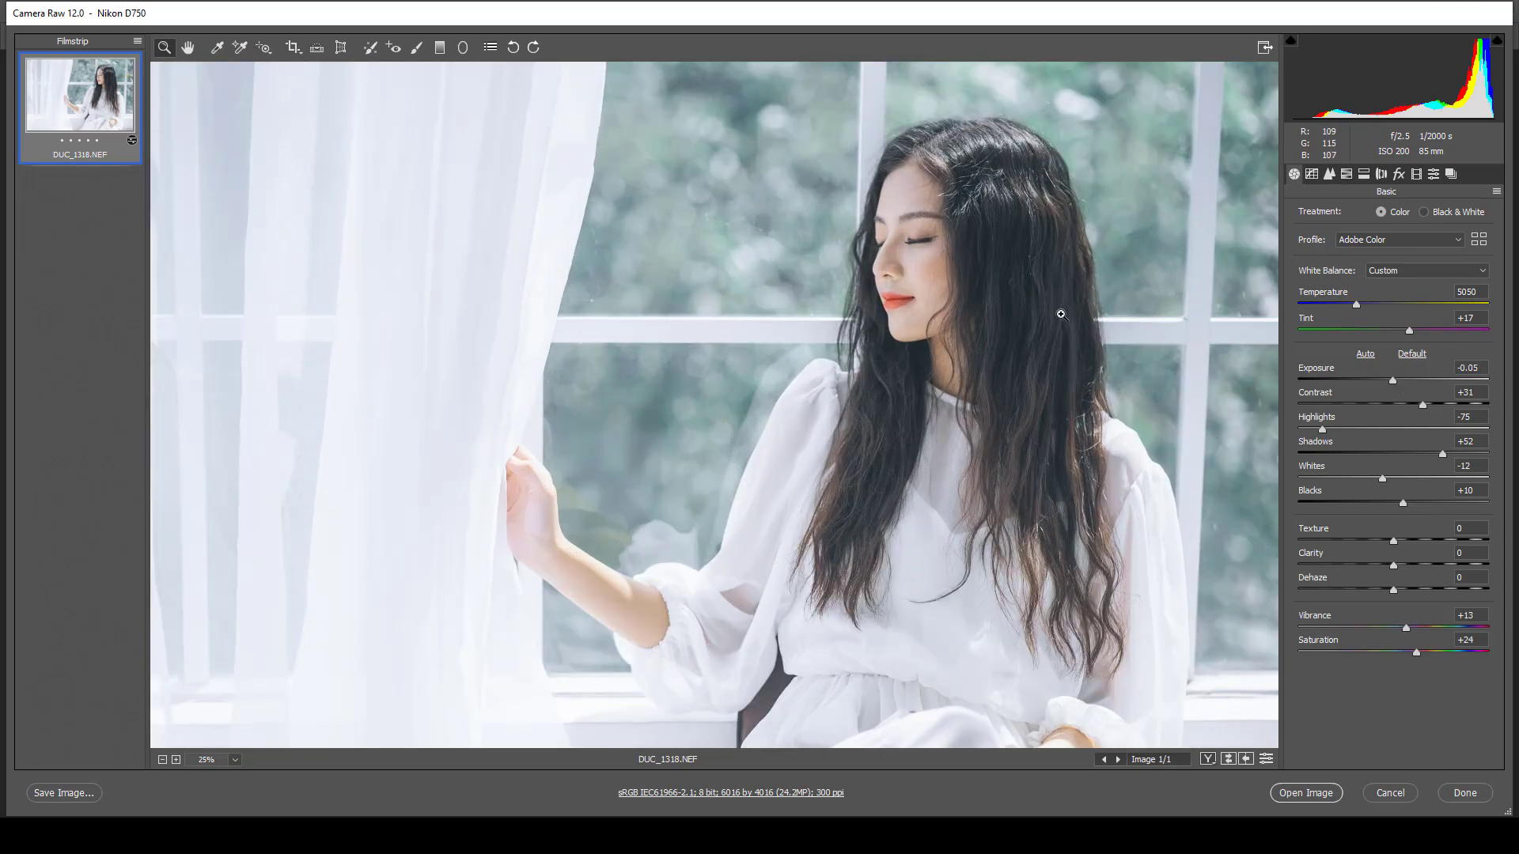
pyautogui.press('p')
pyautogui.press('p')
pyautogui.press('p')
pyautogui.press('p')
# Review the HSL saturation settings and the point curves of the individual colour channels and RGB
pyautogui.click(1346, 174)
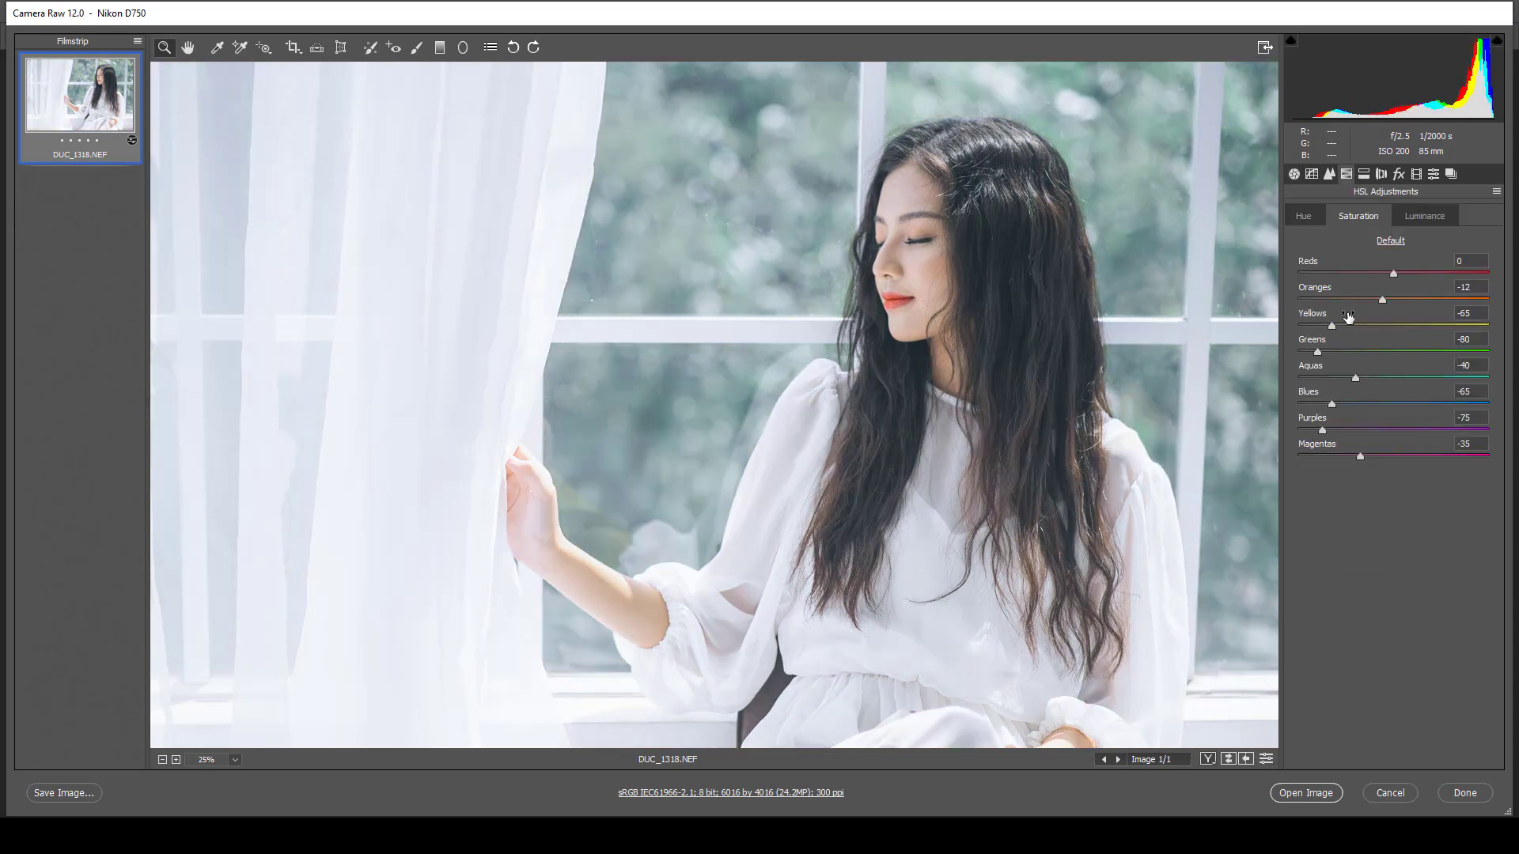
pyautogui.click(1311, 175)
pyautogui.click(1386, 270)
pyautogui.click(1371, 296)
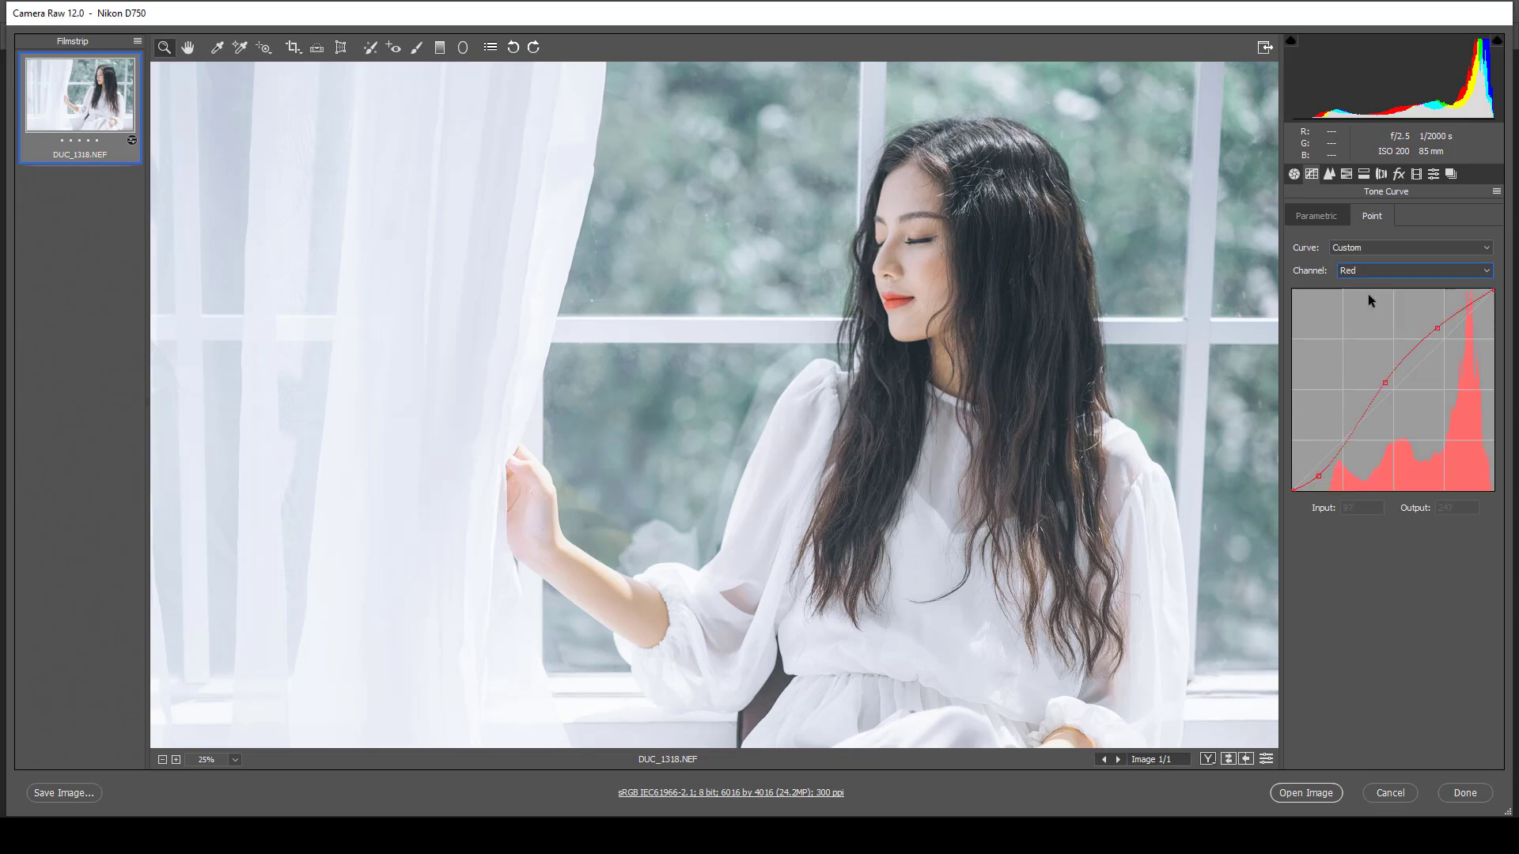
pyautogui.press('Down')
pyautogui.press('Down')
pyautogui.press('Up')
pyautogui.press('Up')
pyautogui.press('Up')
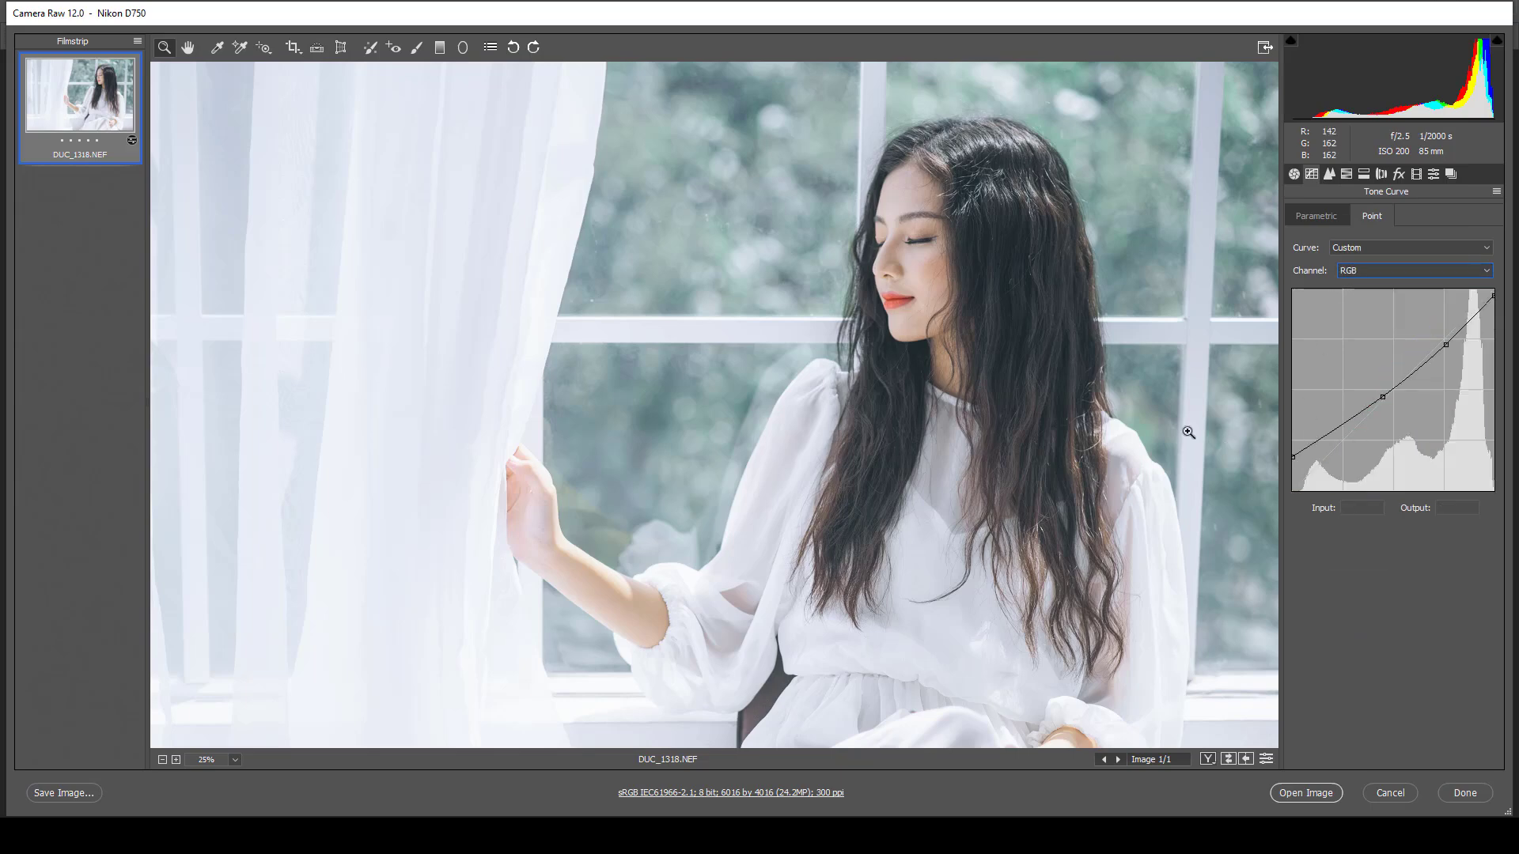
# Set the black point of the RGB curve to output 37 and check the effect on the woman
pyautogui.keyDown('alt'); pyautogui.click(1083, 456); pyautogui.keyUp('alt')
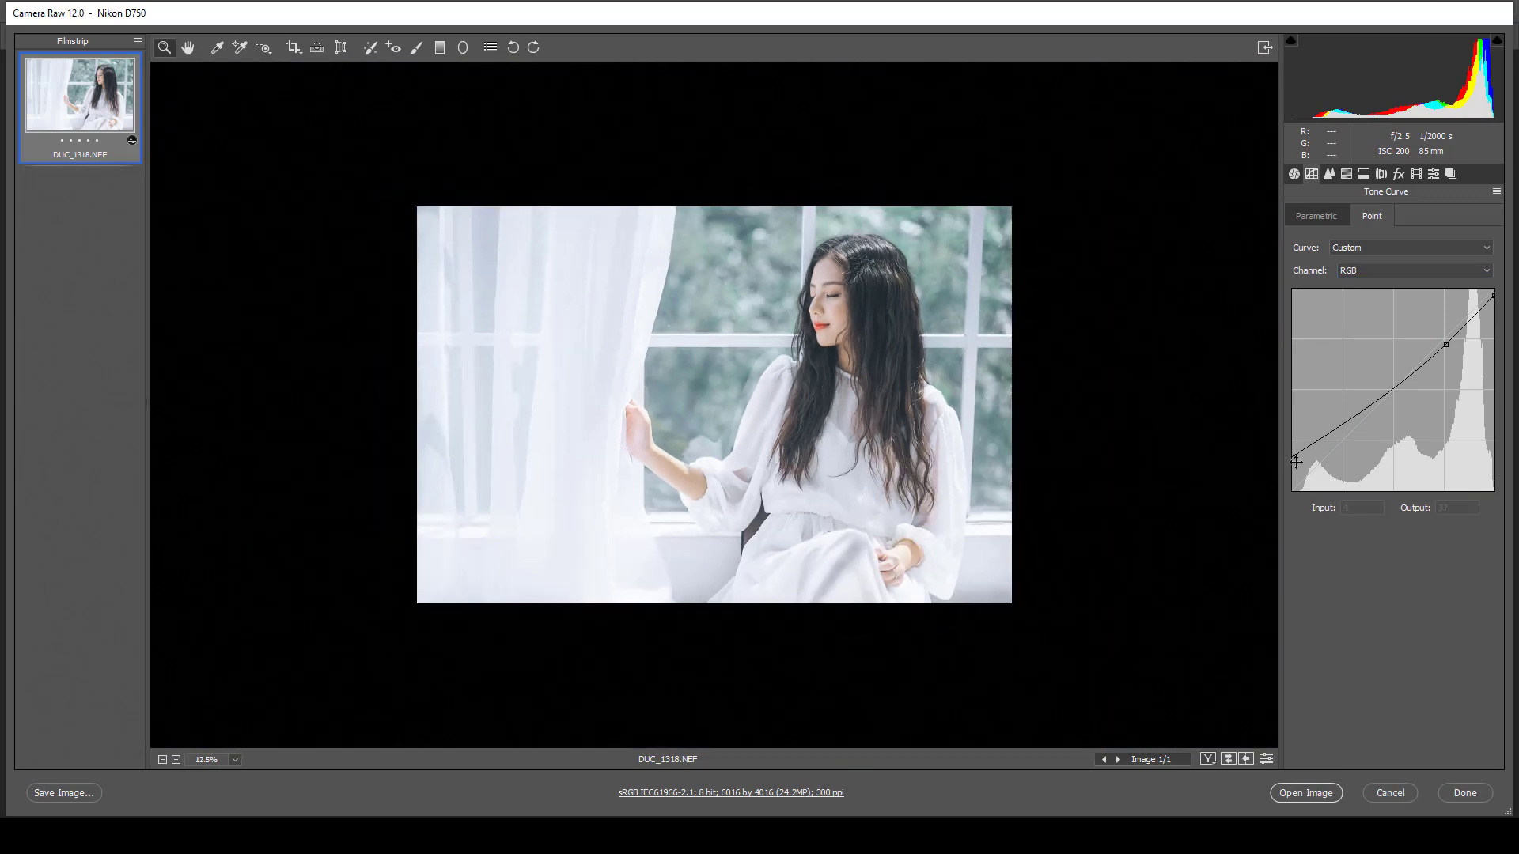
pyautogui.moveTo(1296, 462); pyautogui.dragTo(1284, 460)
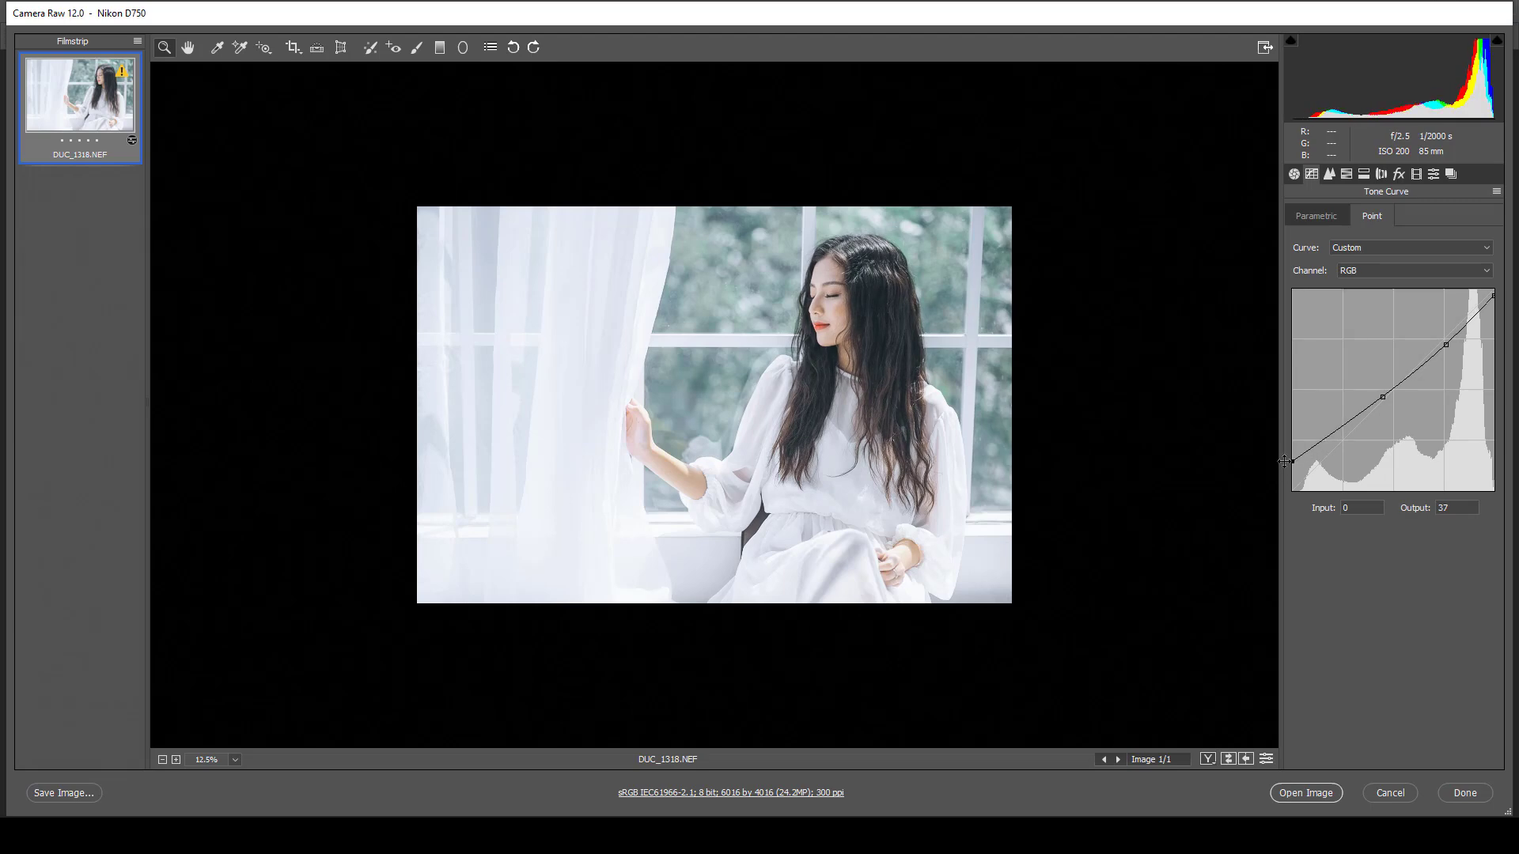
pyautogui.click(881, 356)
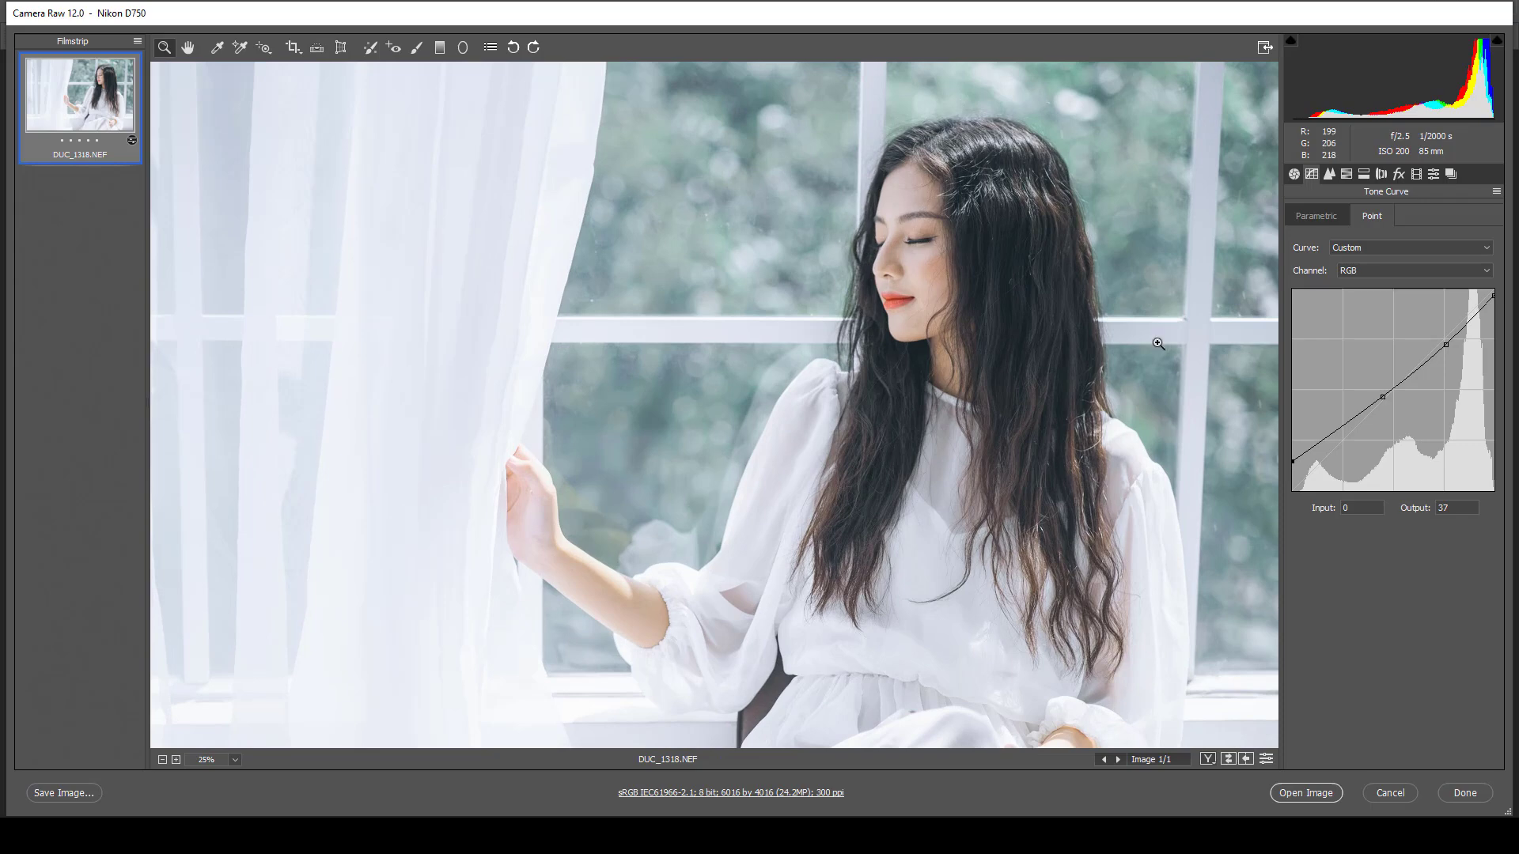
pyautogui.keyDown('alt'); pyautogui.click(901, 376); pyautogui.keyUp('alt')
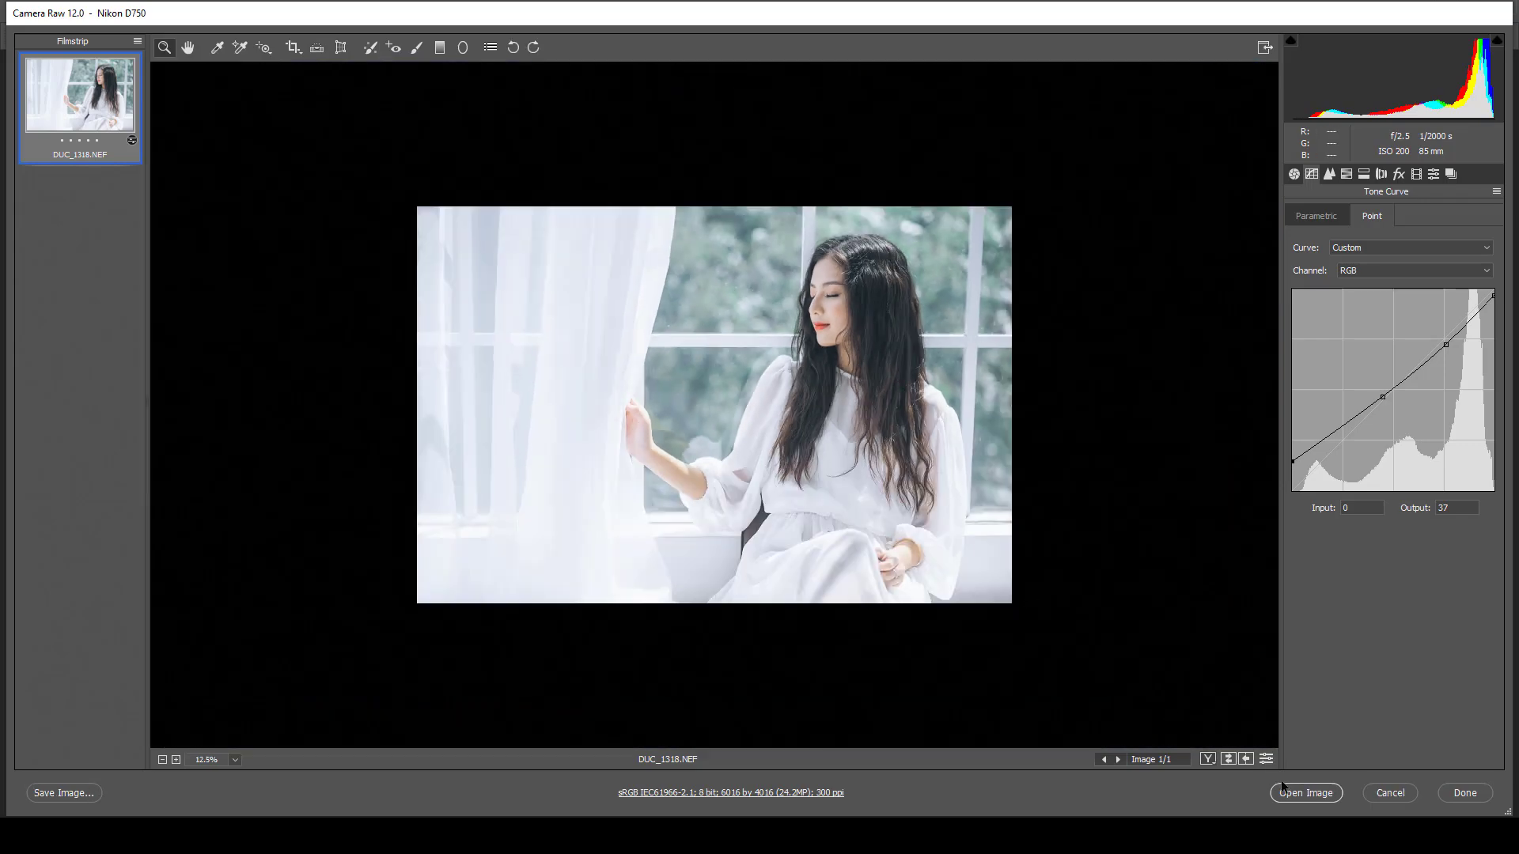
# Open the developed photo in Photoshop and hide the interface panels
pyautogui.click(1298, 794)
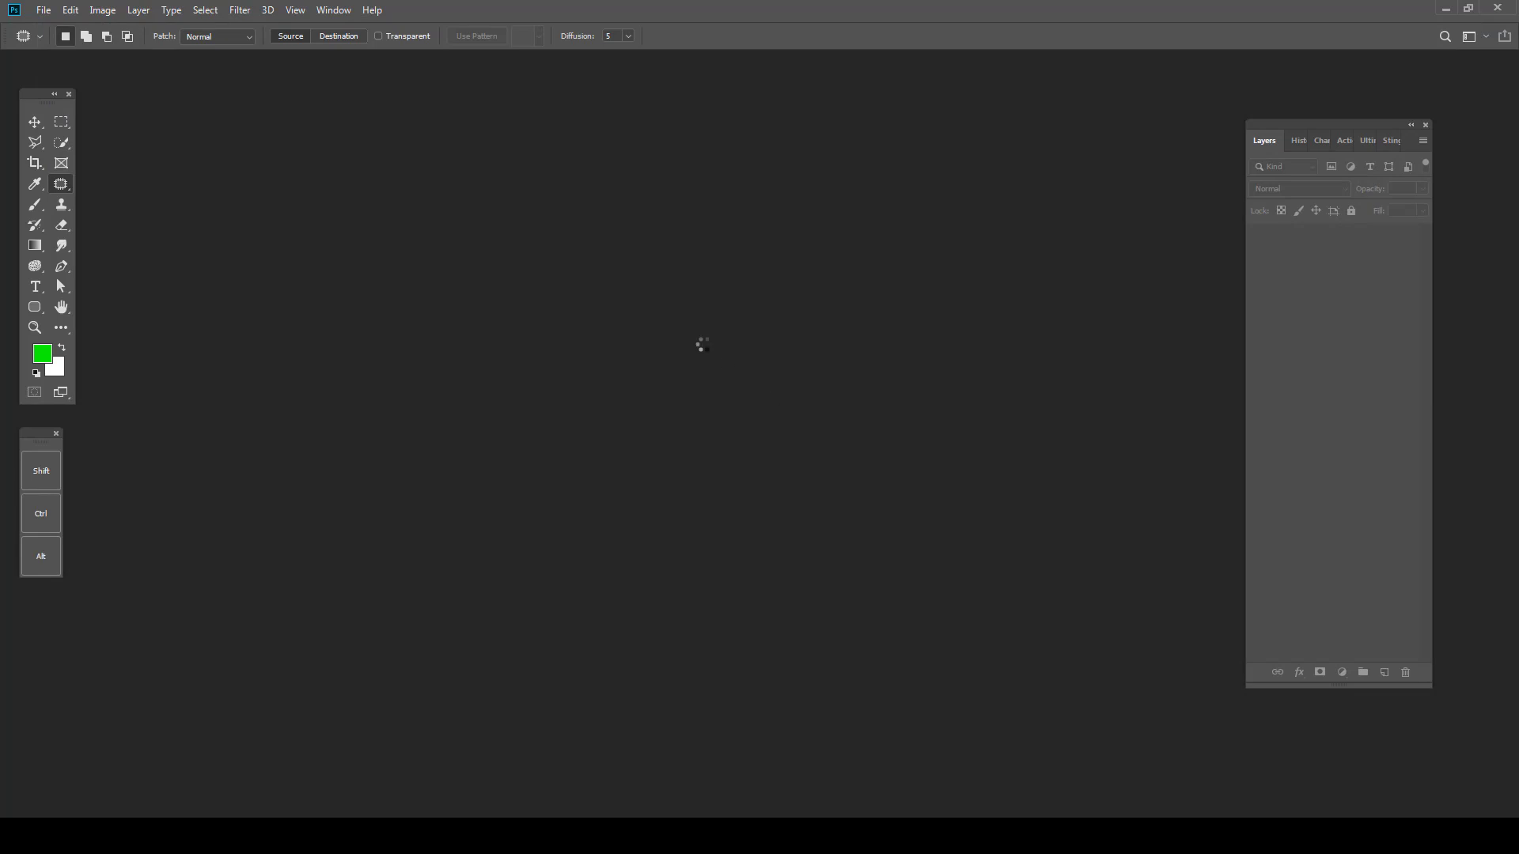
pyautogui.hotkey('shift', 'j')
pyautogui.press('Tab')
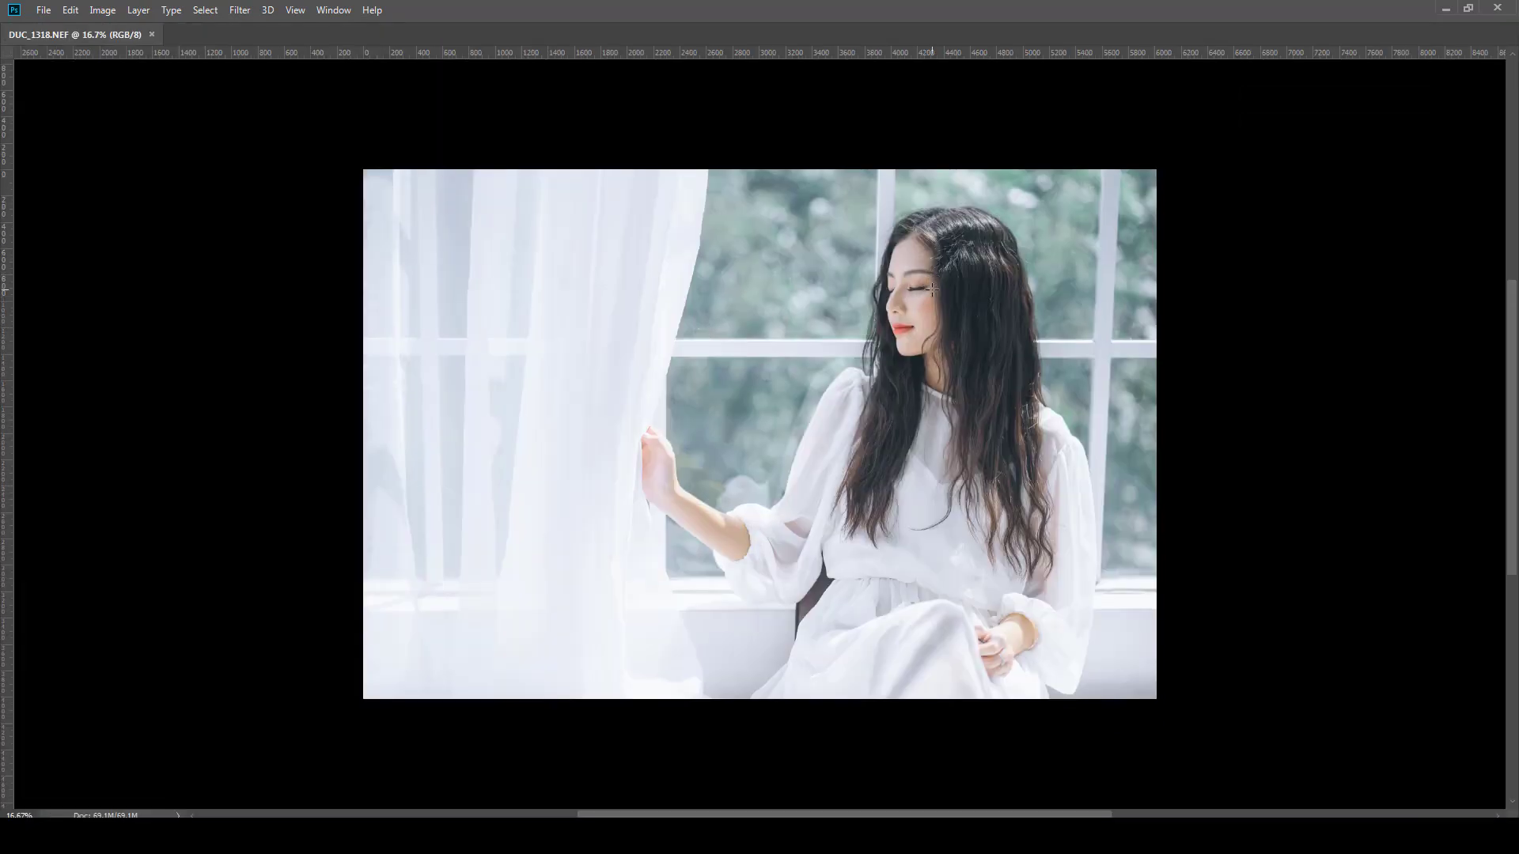
# Outline the woman's face with the Patch tool and smooth its skin on a separate layer
pyautogui.press('z')
pyautogui.click(931, 295)
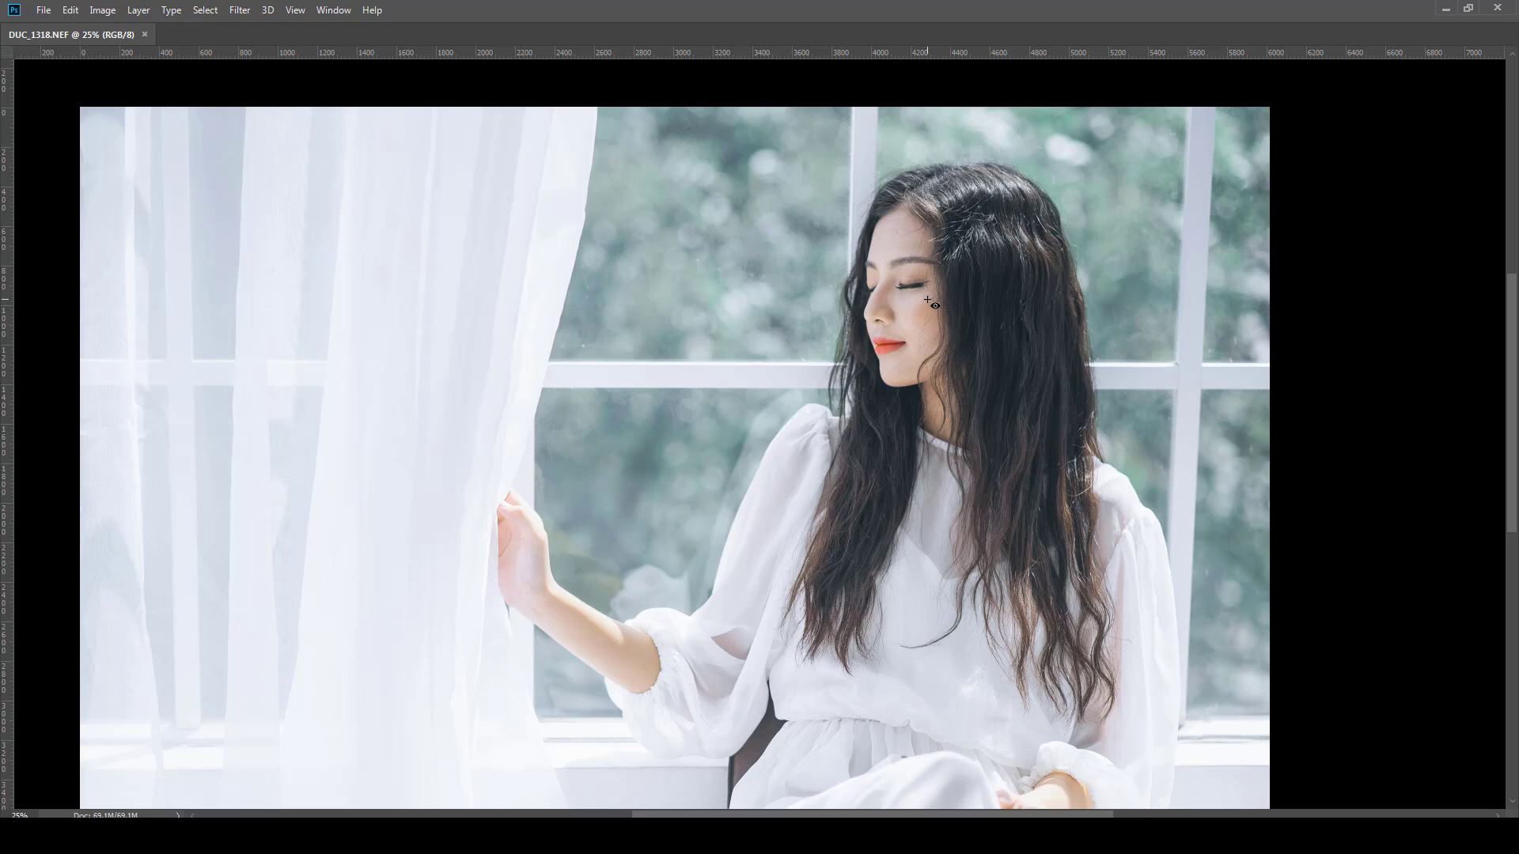
pyautogui.moveTo(912, 209)
pyautogui.mouseDown()
pyautogui.moveTo(851, 268)
pyautogui.moveTo(845, 336)
pyautogui.moveTo(907, 443)
pyautogui.moveTo(977, 398)
pyautogui.mouseUp()
pyautogui.moveTo(934, 233); pyautogui.dragTo(931, 231)
pyautogui.scroll(4, 910, 301)
pyautogui.moveTo(945, 410); pyautogui.dragTo(875, 345)
pyautogui.hotkey('ctrl', 'j')
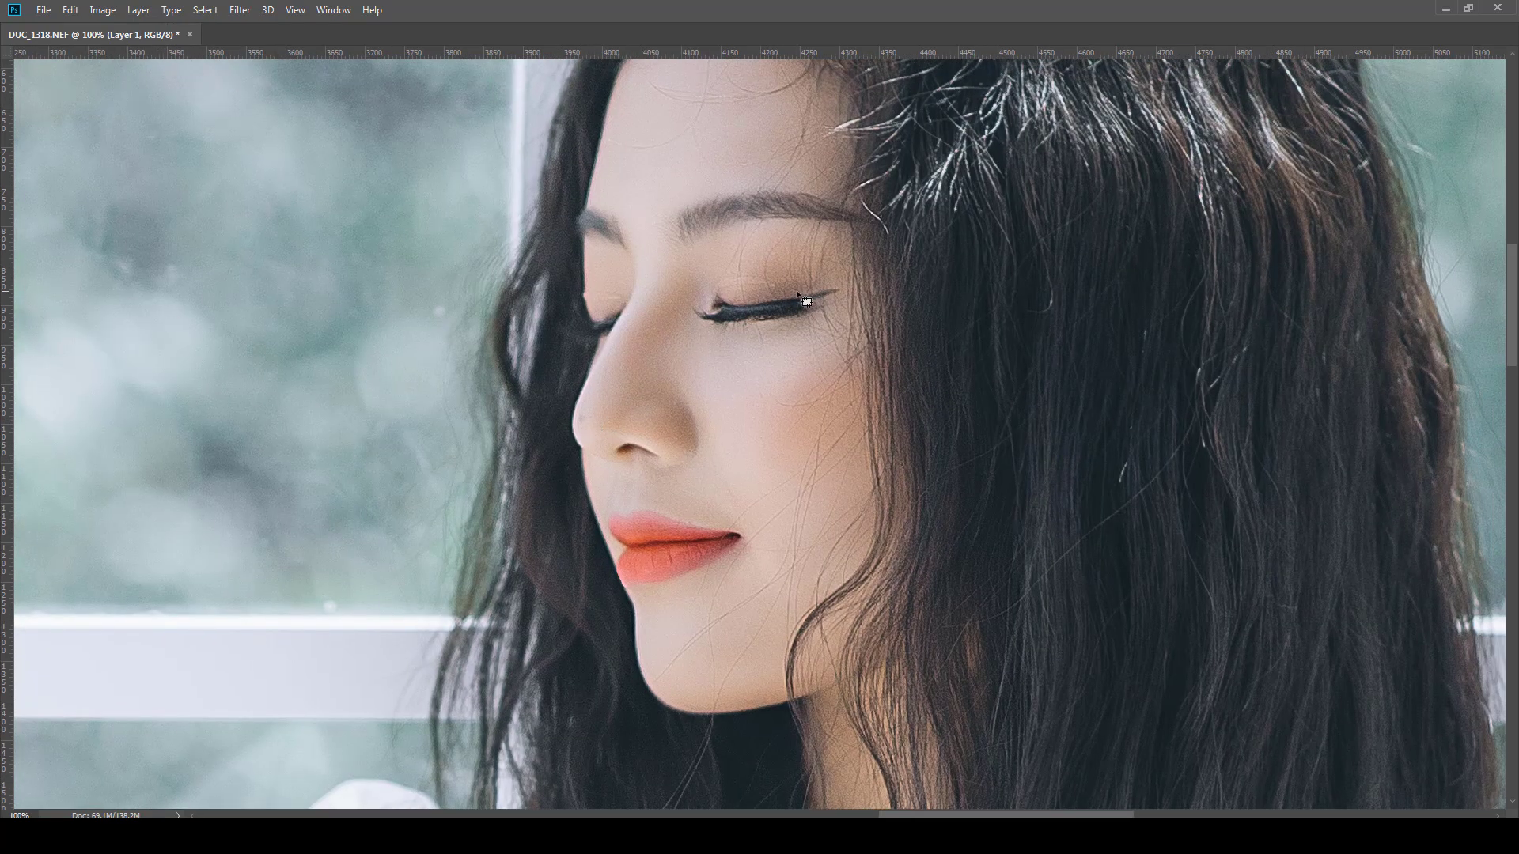
# Compare the face with and without Layer 1 at 100% and 200%
pyautogui.press('Tab')
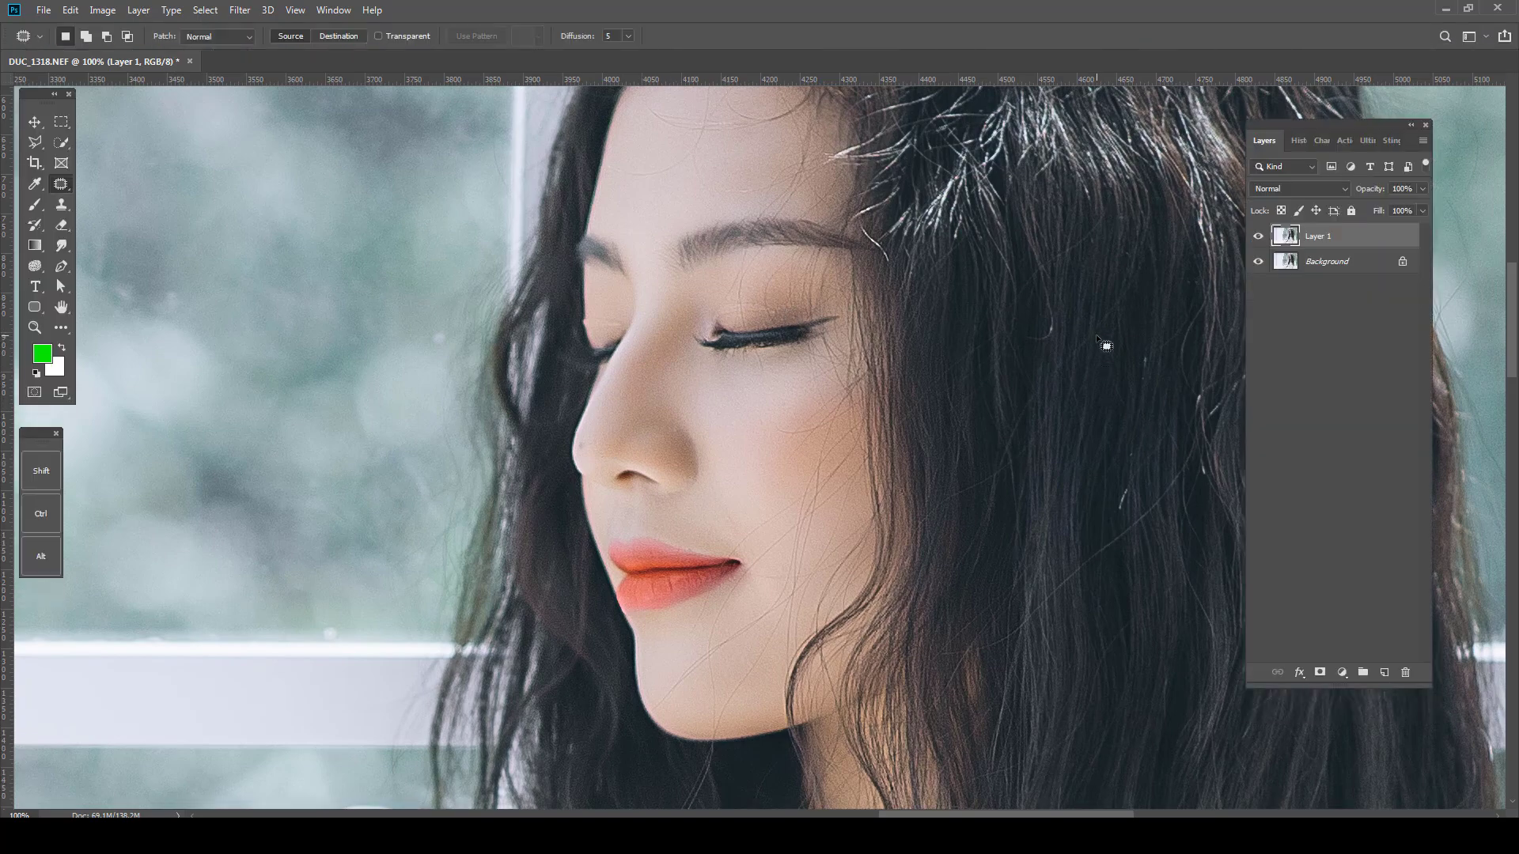
pyautogui.click(1255, 236)
pyautogui.hotkey('ctrl', '+')
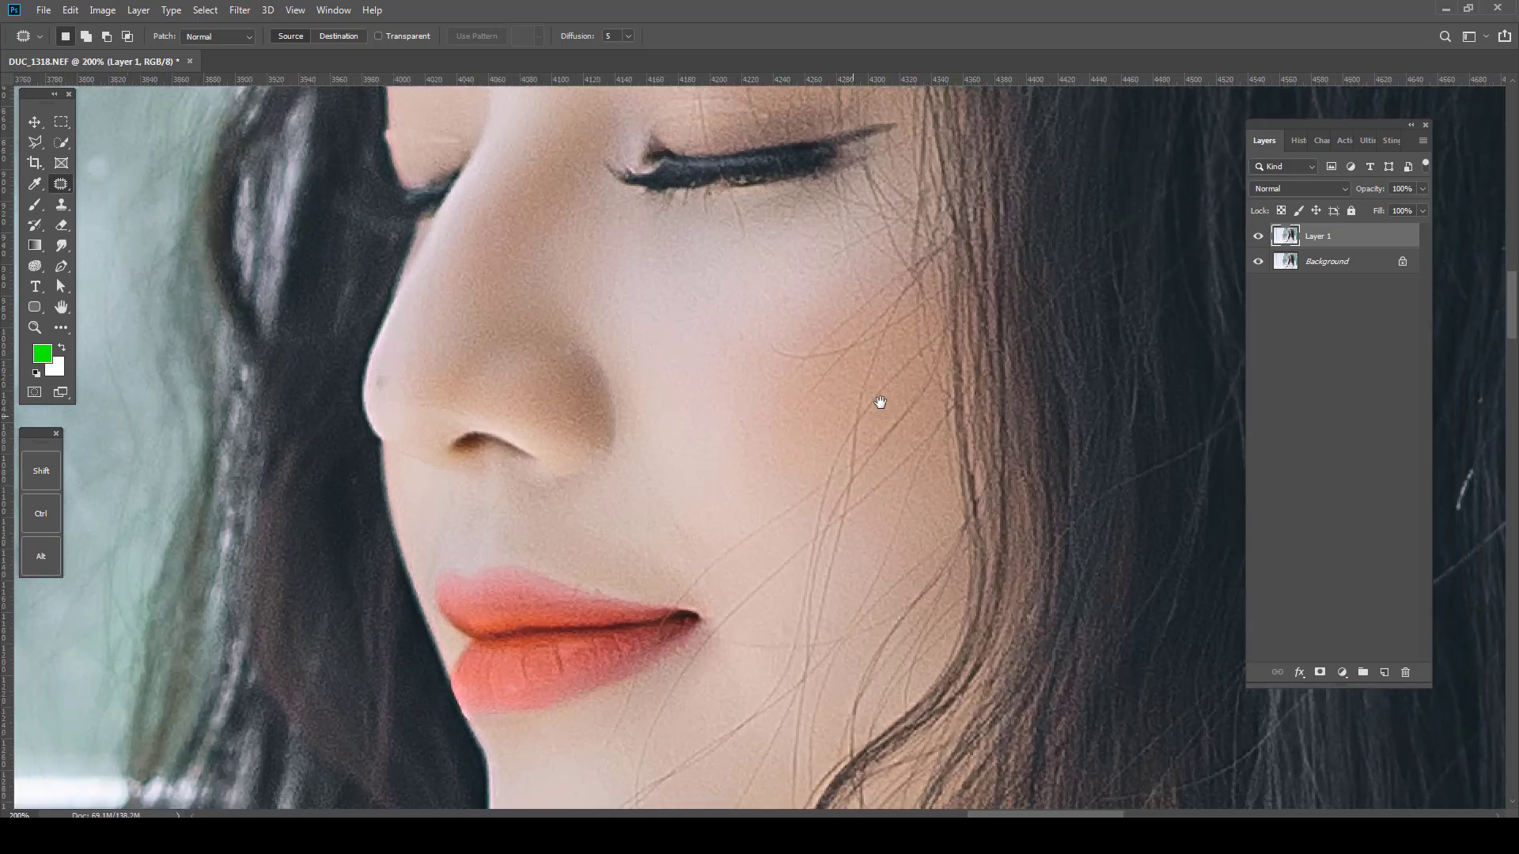
pyautogui.click(1259, 238)
pyautogui.click(1258, 238)
pyautogui.click(1259, 238)
pyautogui.click(1259, 239)
pyautogui.click(1259, 238)
pyautogui.click(1259, 238)
pyautogui.click(1258, 238)
pyautogui.moveTo(773, 288); pyautogui.dragTo(1064, 307)
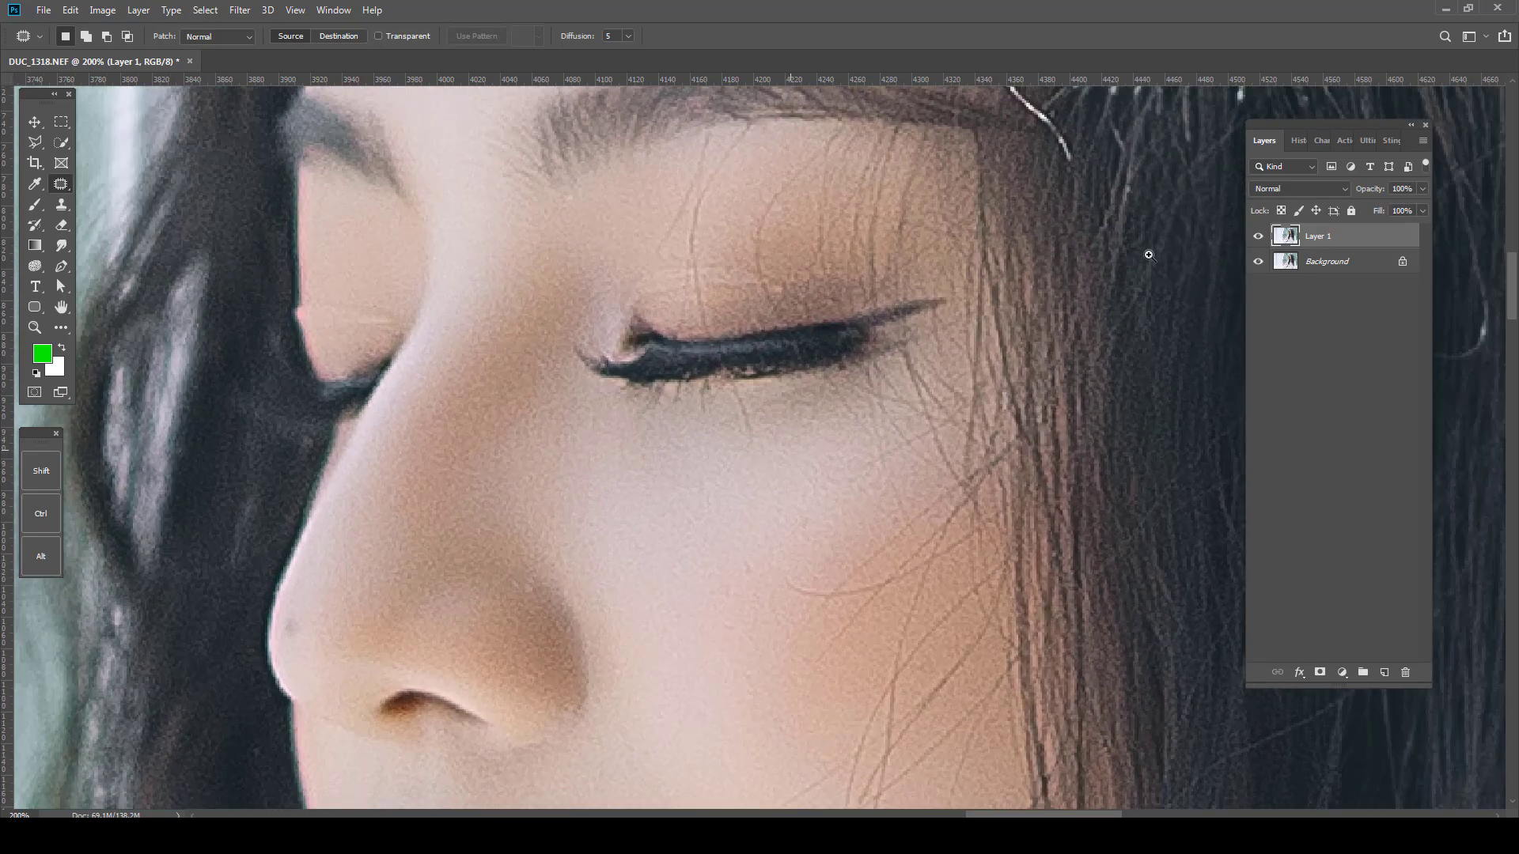
# Compare the facial skin with and without Layer 1 at 300%
pyautogui.hotkey('ctrl', '+')
pyautogui.click(1258, 236)
pyautogui.click(1258, 236)
pyautogui.click(1258, 236)
pyautogui.click(1258, 237)
pyautogui.click(1257, 236)
pyautogui.click(1258, 237)
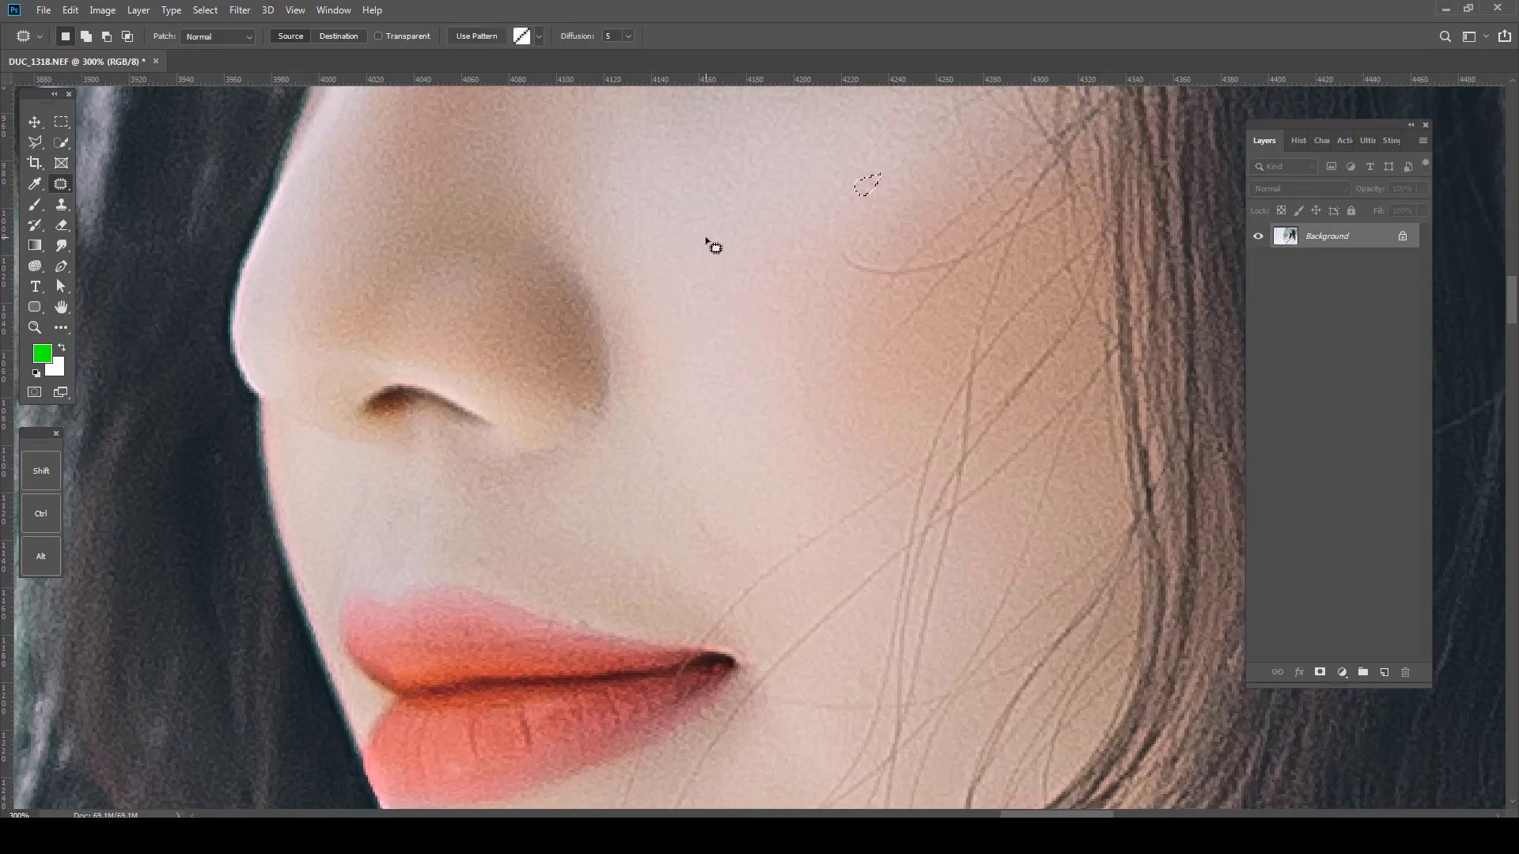
# Patch a small blemish on the woman's cheek with clean skin nearby and clear the selection
pyautogui.moveTo(712, 247); pyautogui.dragTo(760, 244)
pyautogui.hotkey('ctrl', 'd')
pyautogui.scroll(-5, 807, 469)
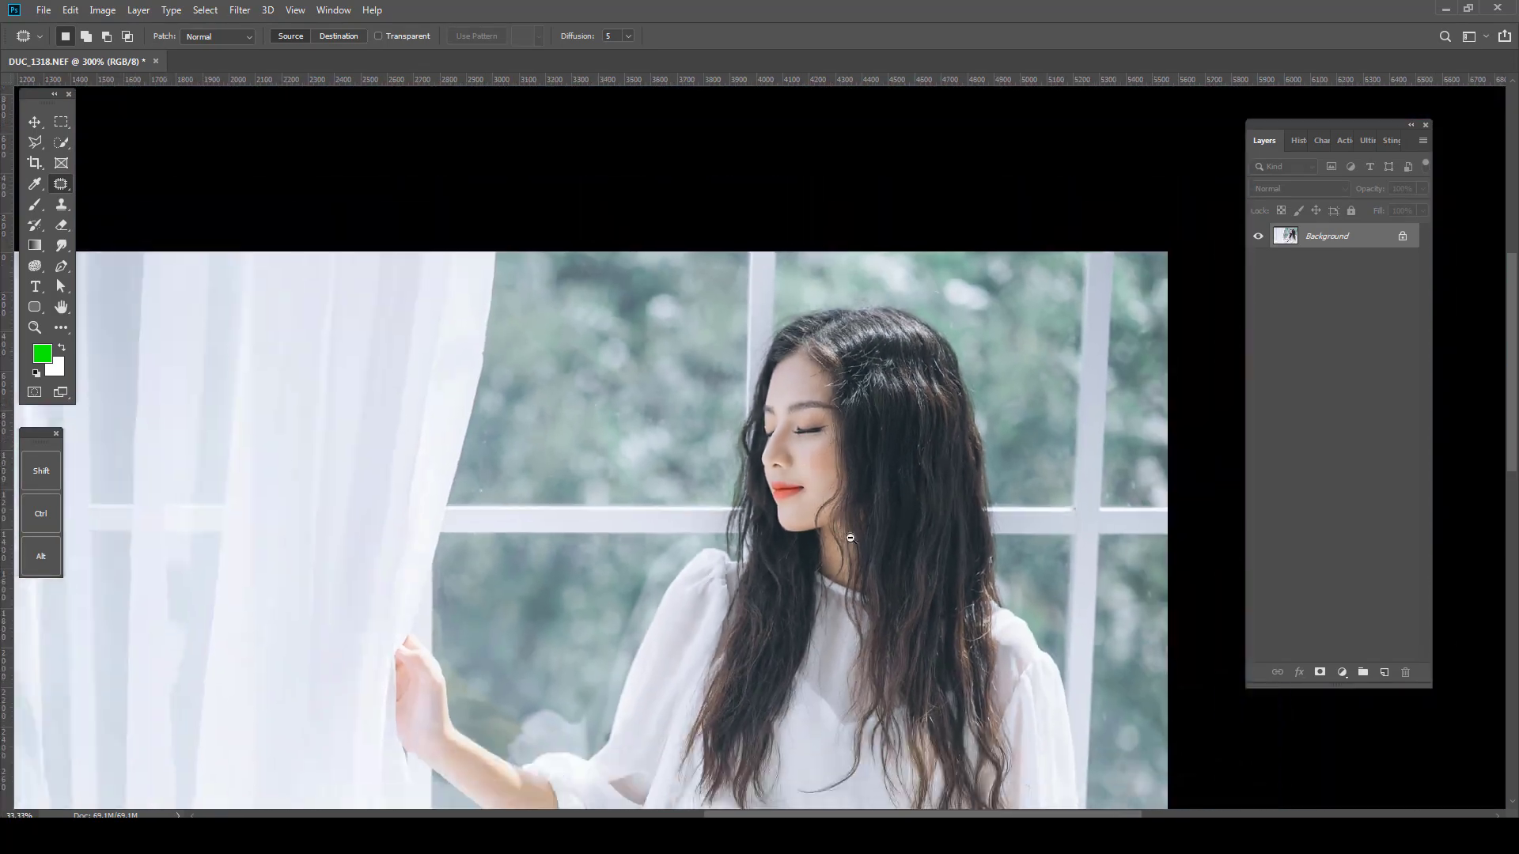
# Outline the raised arm and the hand on the lap together and smooth their skin on a separate layer
pyautogui.scroll(-1, 850, 538)
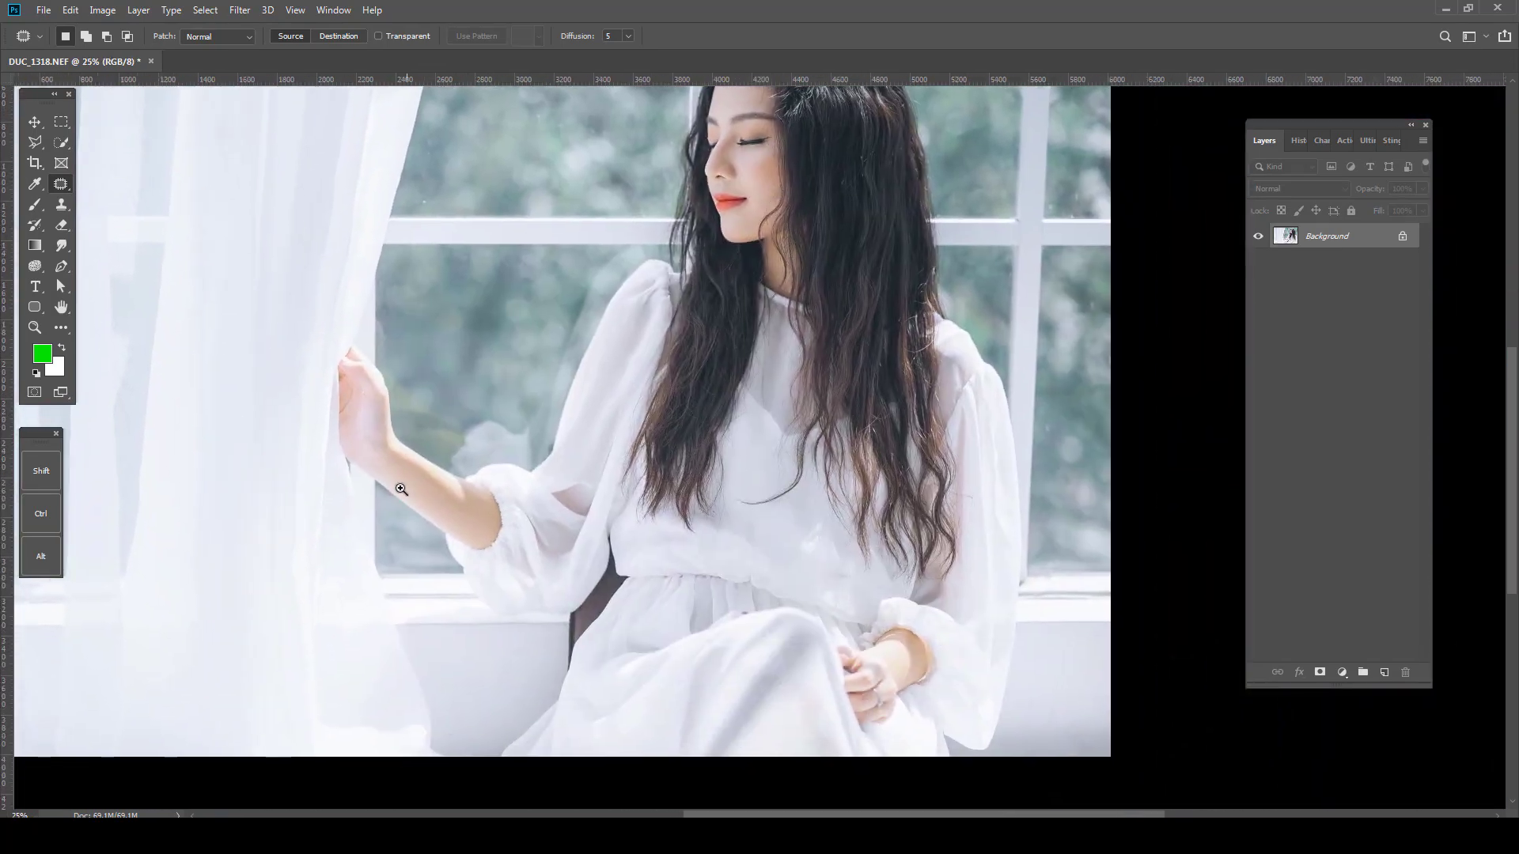
pyautogui.scroll(2, 403, 486)
pyautogui.moveTo(384, 324)
pyautogui.mouseDown()
pyautogui.moveTo(255, 182)
pyautogui.moveTo(252, 421)
pyautogui.moveTo(448, 613)
pyautogui.moveTo(577, 457)
pyautogui.mouseUp()
pyautogui.moveTo(735, 459); pyautogui.dragTo(709, 416)
pyautogui.moveTo(825, 525); pyautogui.dragTo(501, 402)
pyautogui.moveTo(890, 458)
pyautogui.mouseDown()
pyautogui.moveTo(771, 494)
pyautogui.moveTo(922, 634)
pyautogui.moveTo(888, 481)
pyautogui.mouseUp()
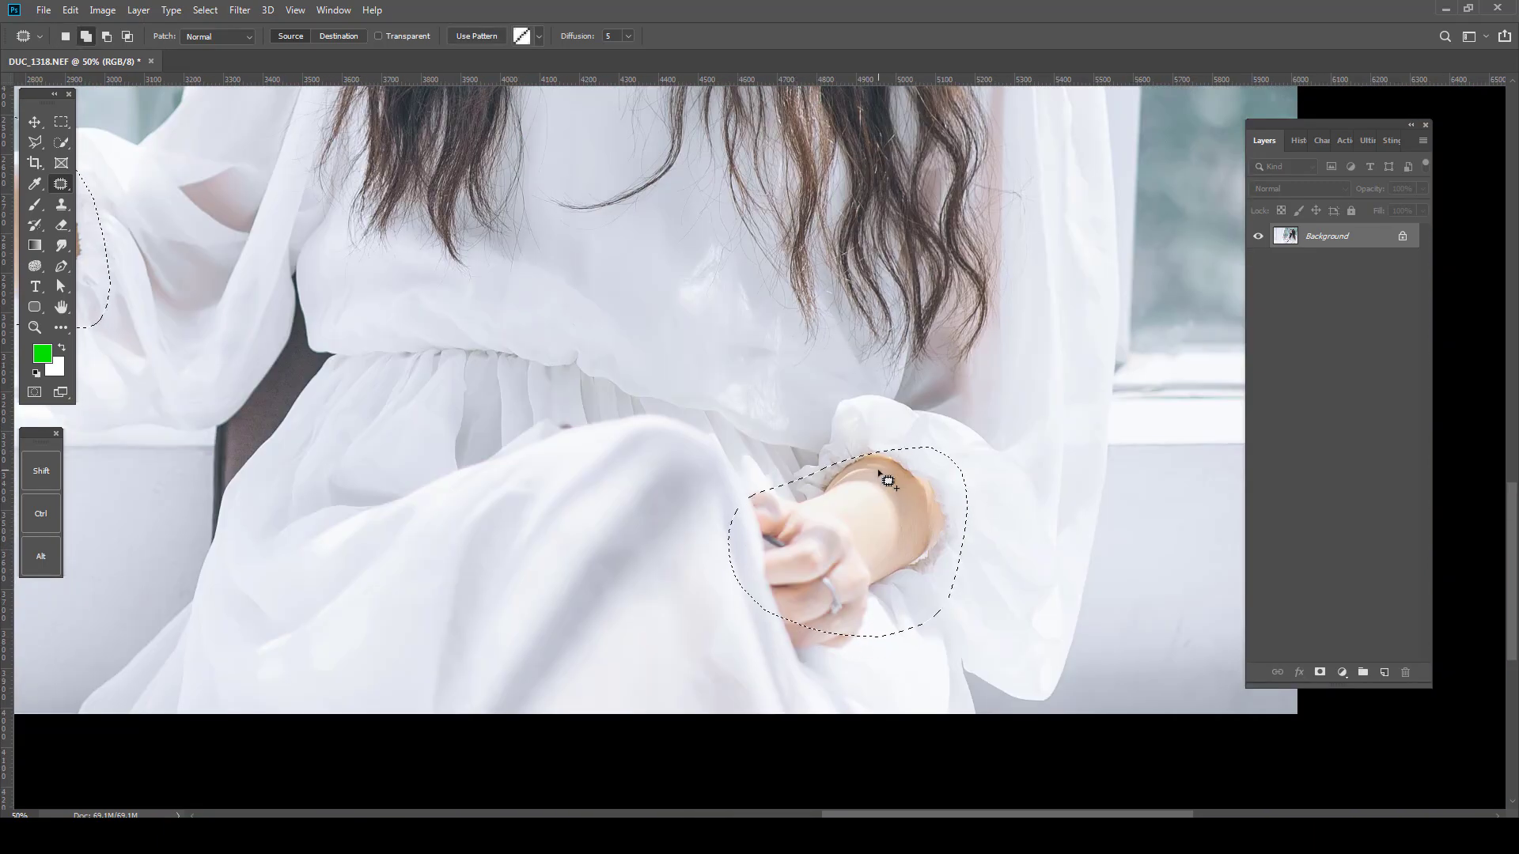
pyautogui.hotkey('ctrl', 'j')
pyautogui.hotkey('ctrl', 'e')
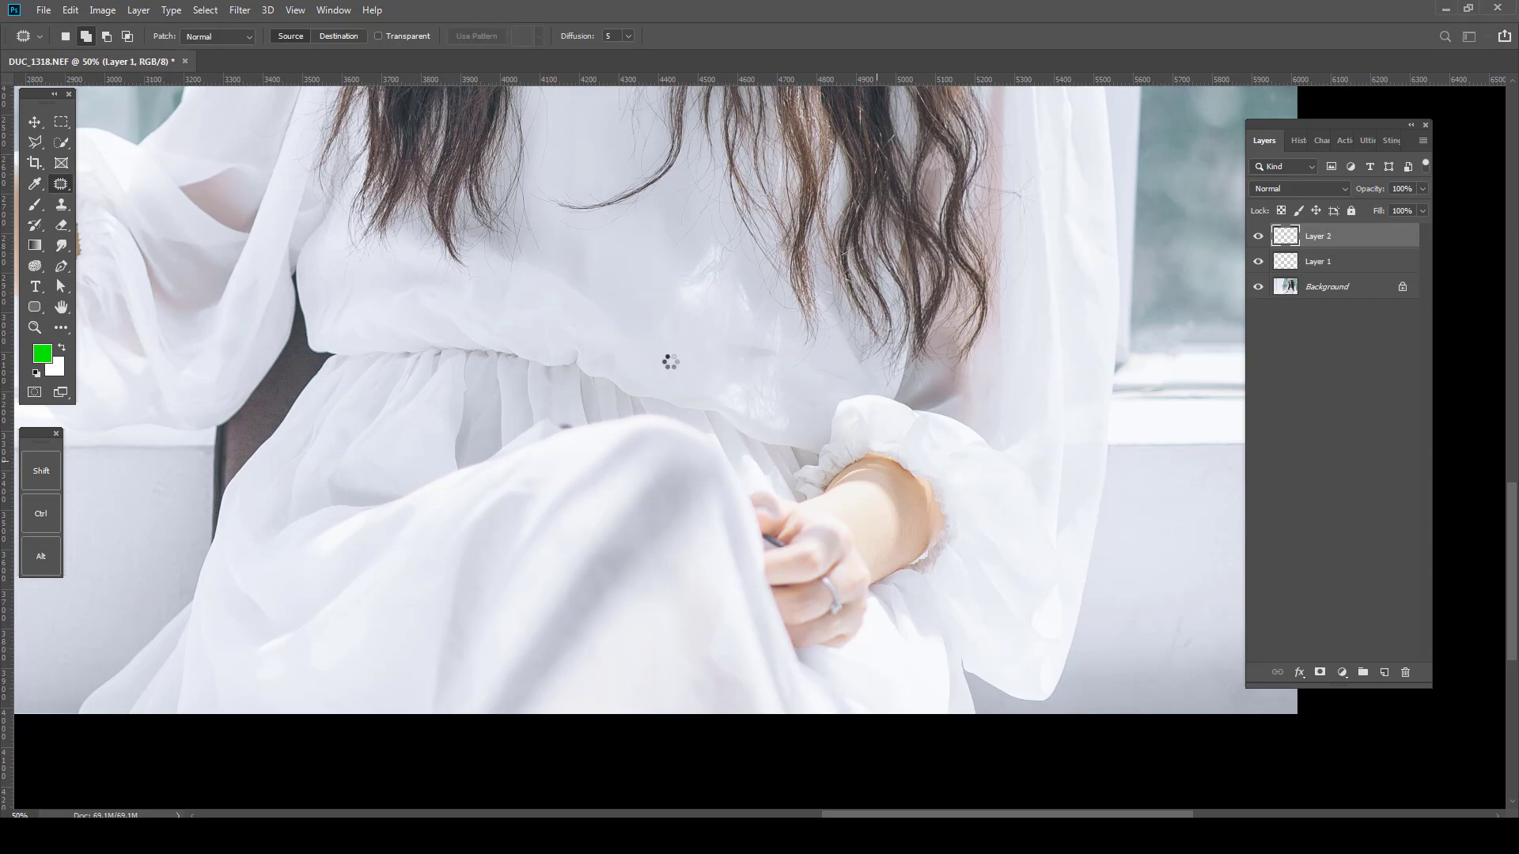
# Patch a small spot on the upper eyelid just above the eyeliner and clear the selection
pyautogui.moveTo(668, 356); pyautogui.dragTo(746, 491)
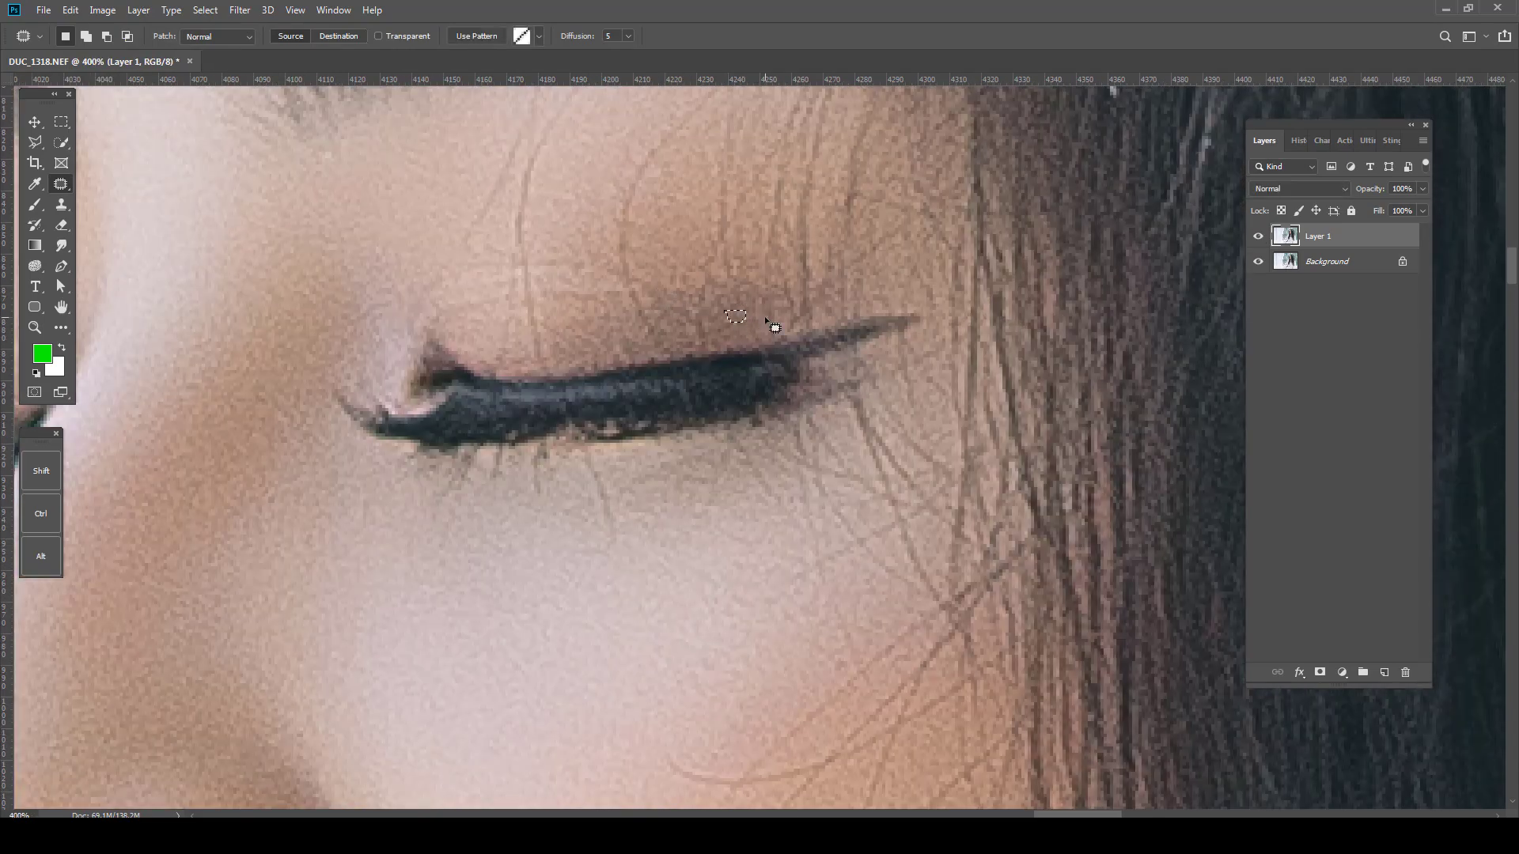
pyautogui.hotkey('ctrl', 'd')
pyautogui.scroll(-4, 830, 420)
pyautogui.moveTo(841, 499); pyautogui.dragTo(841, 427)
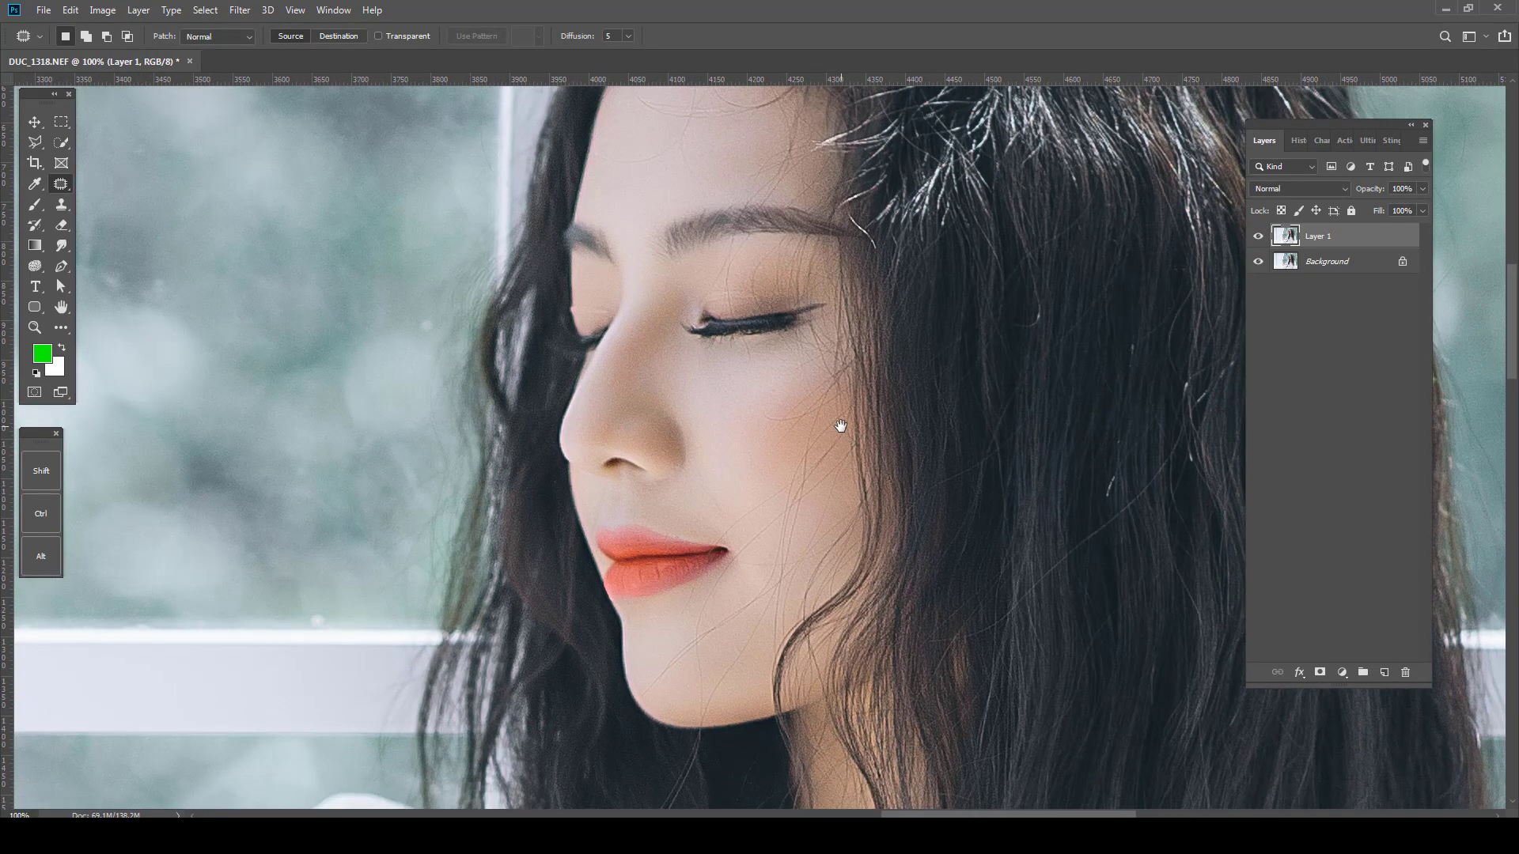
# Convert Layer 1 to a Smart Object and open it in the Camera Raw filter
pyautogui.rightClick(1362, 253)
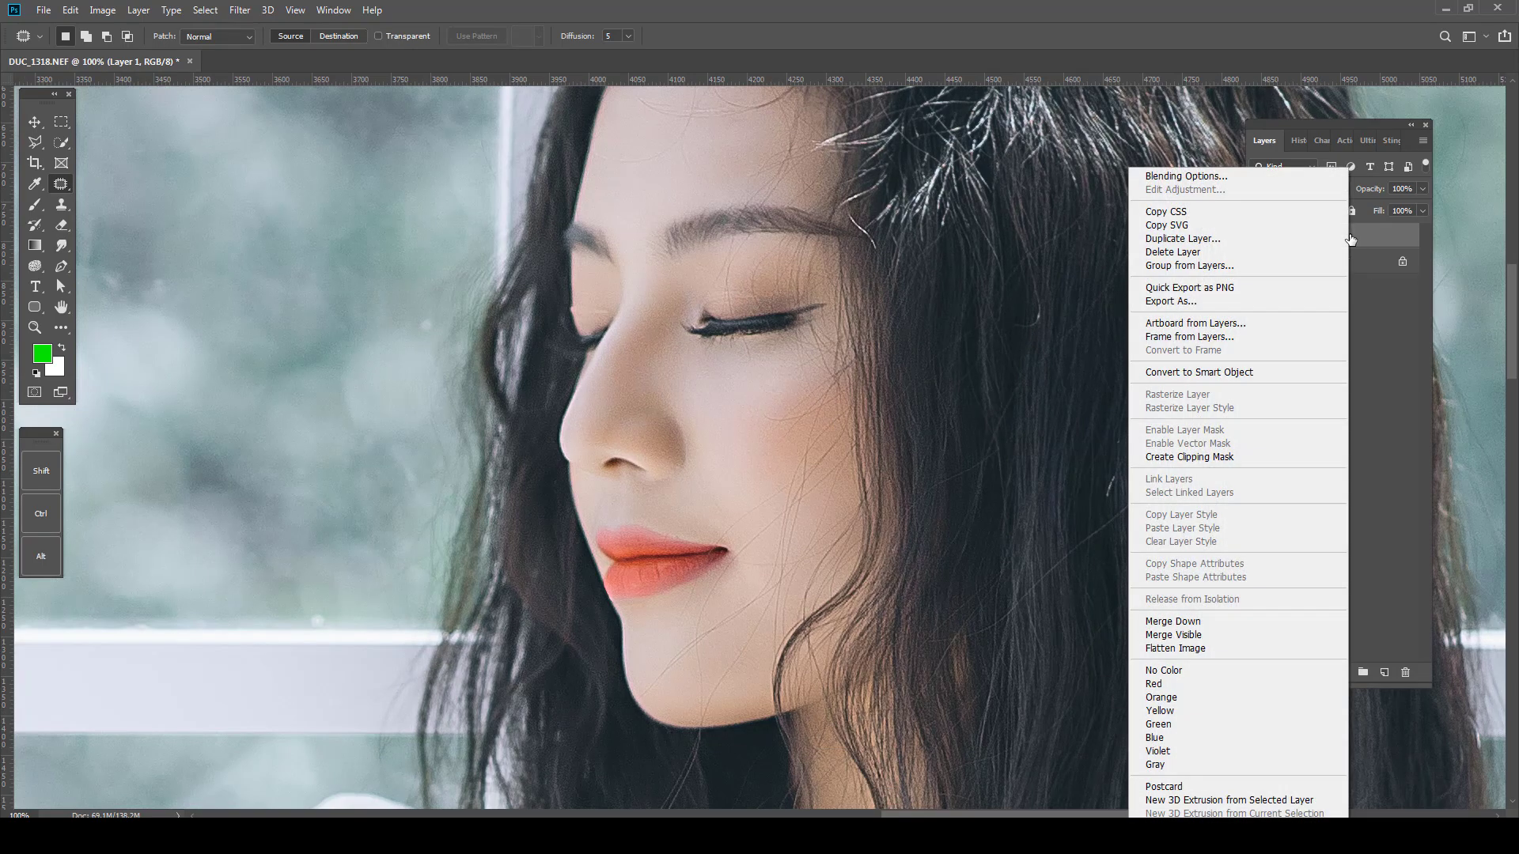
pyautogui.click(1190, 373)
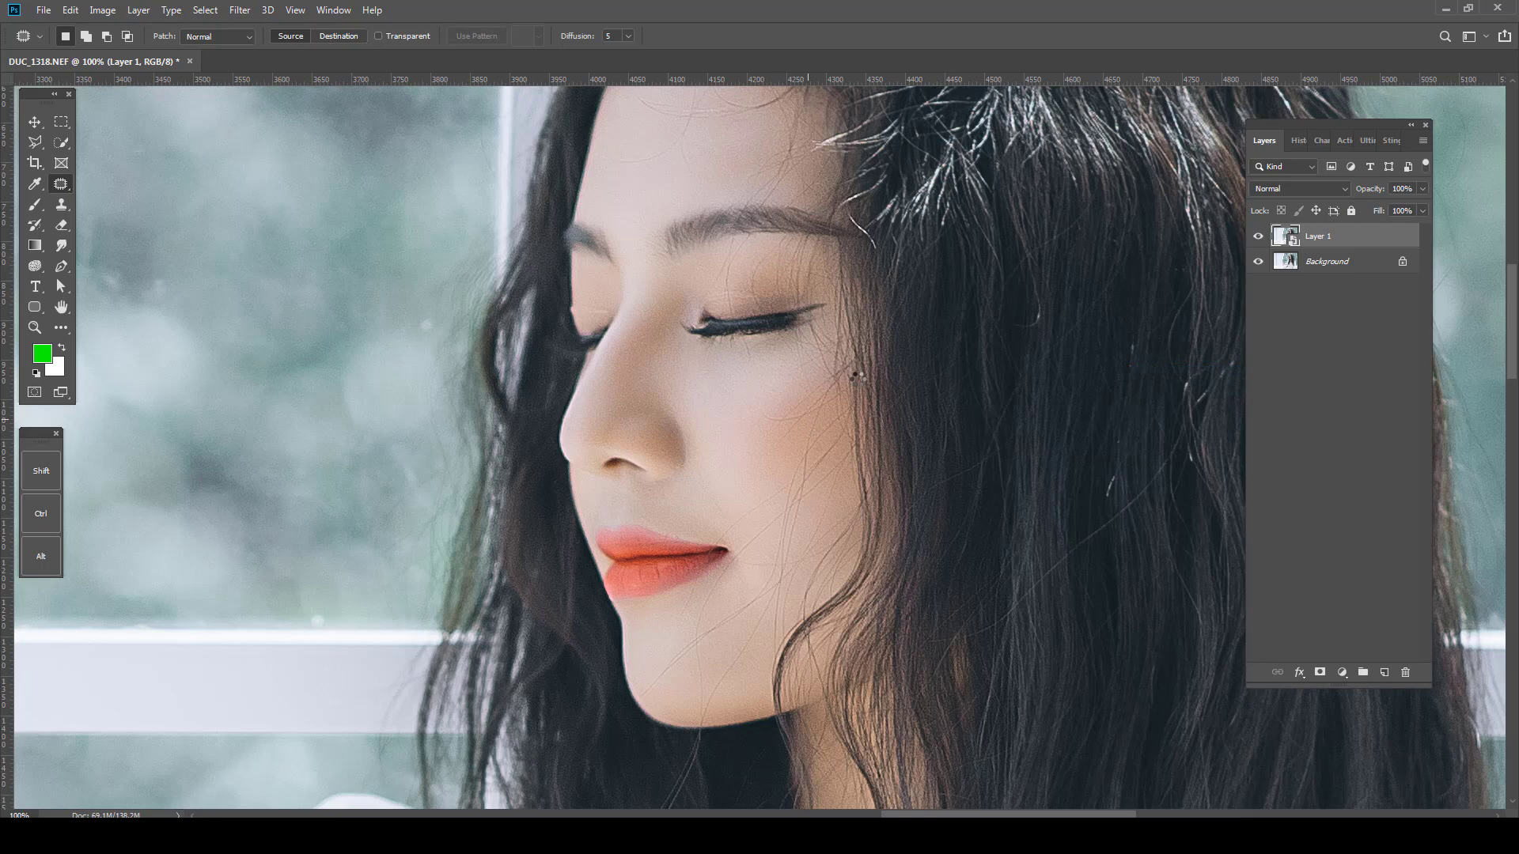
pyautogui.hotkey('ctrl', 'shift', 'a')
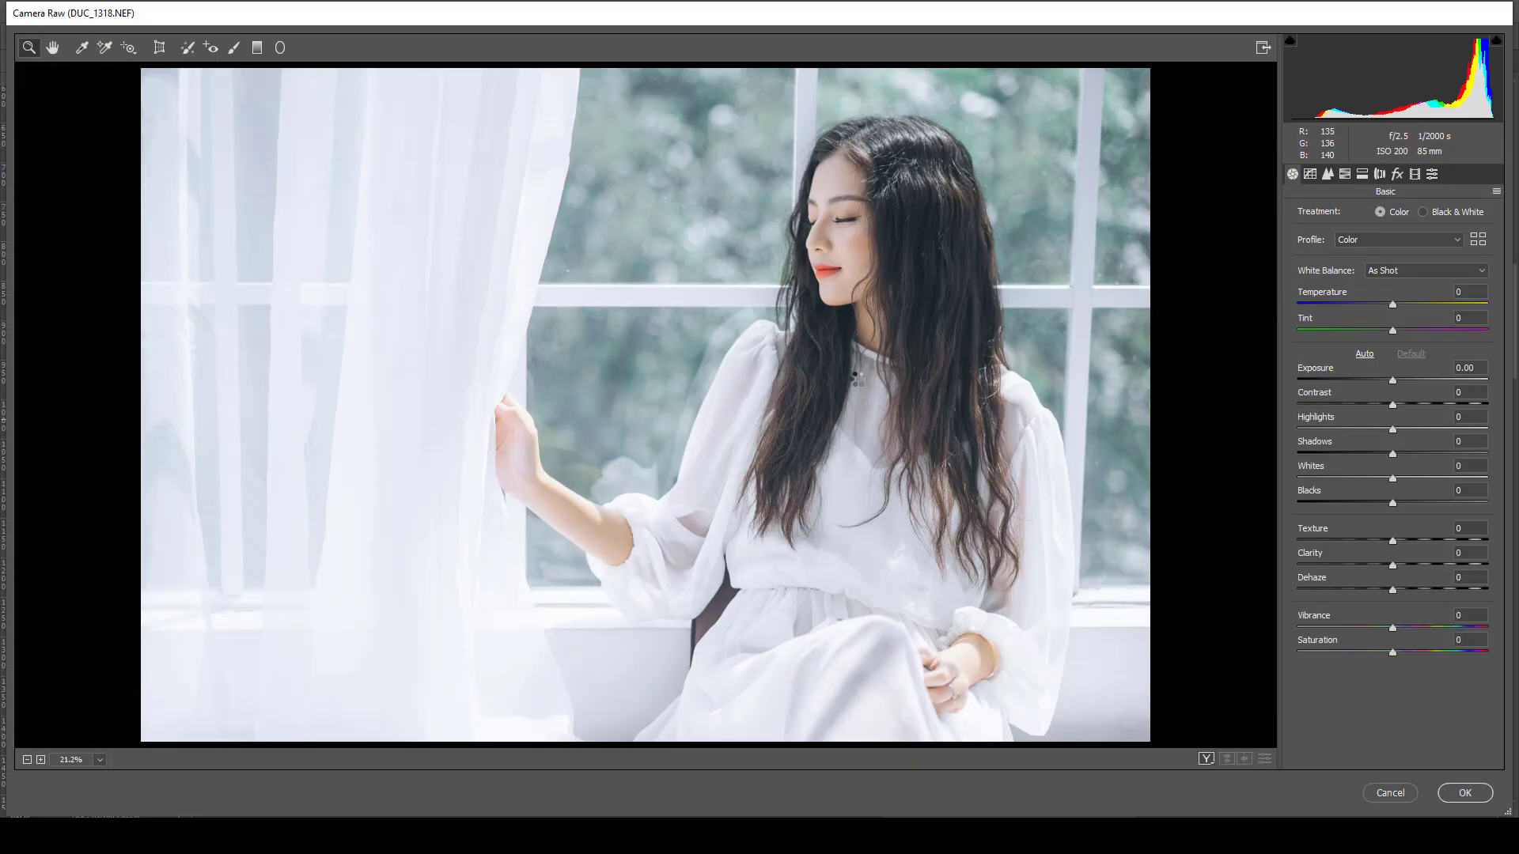
# Try presets from the ANH CUOI JAPAN group, including 07, on the photo
pyautogui.click(1432, 173)
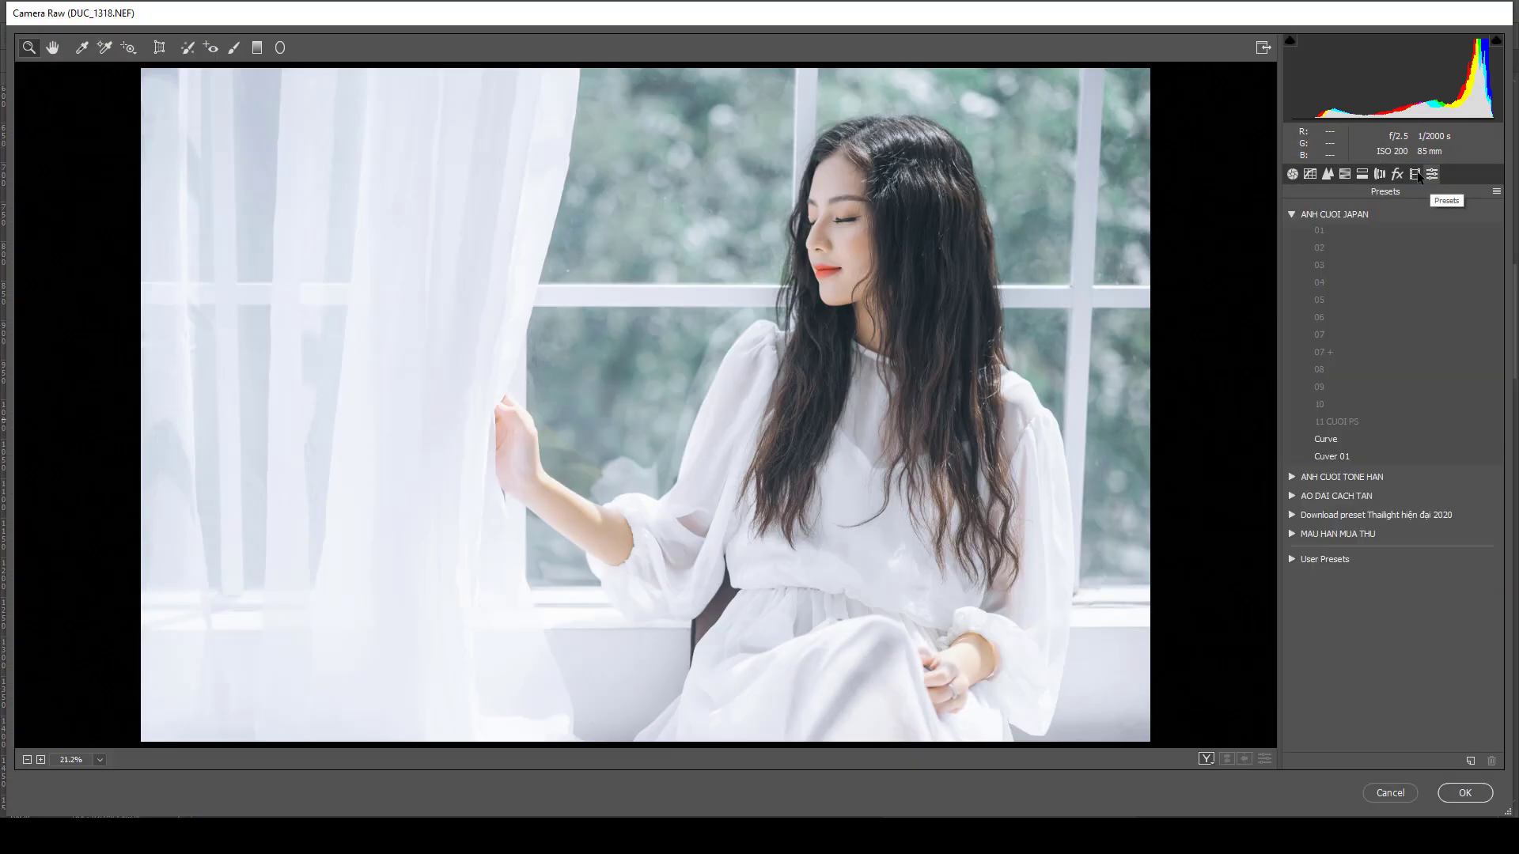
pyautogui.click(1319, 335)
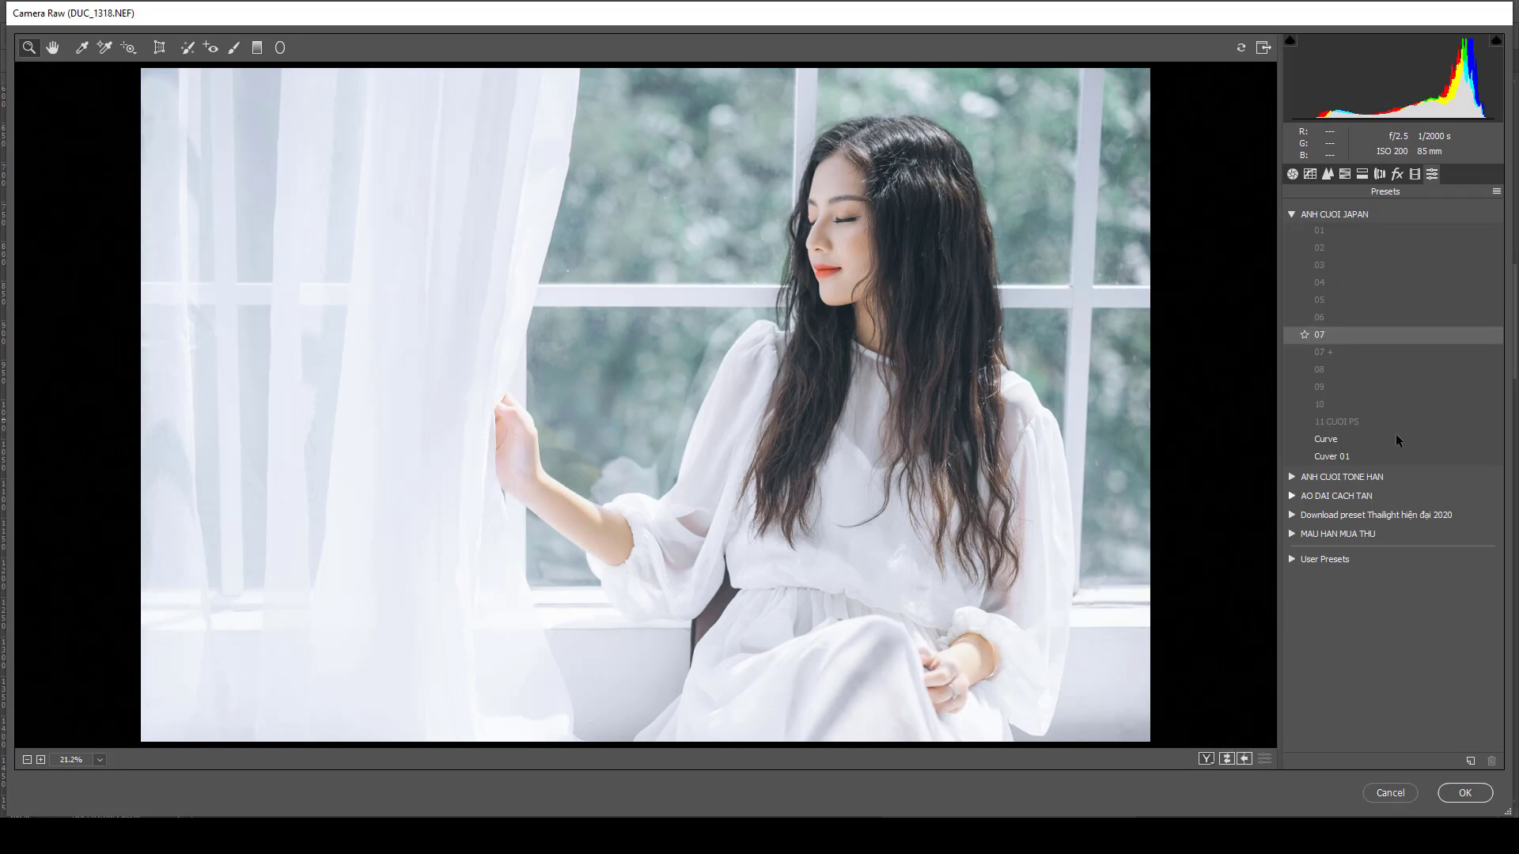
pyautogui.click(1355, 451)
pyautogui.click(1387, 439)
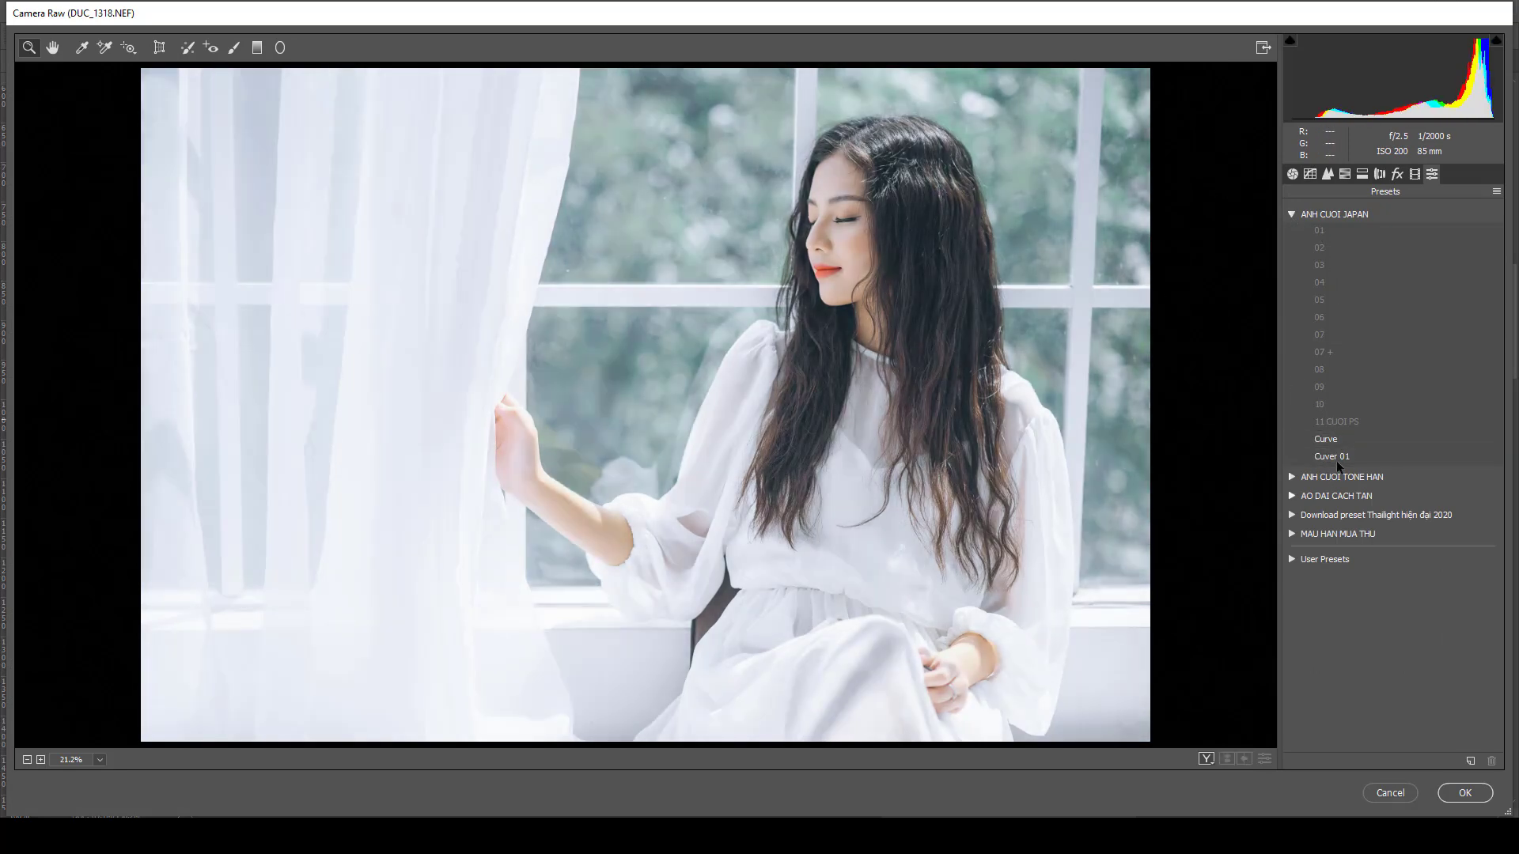
pyautogui.click(1326, 405)
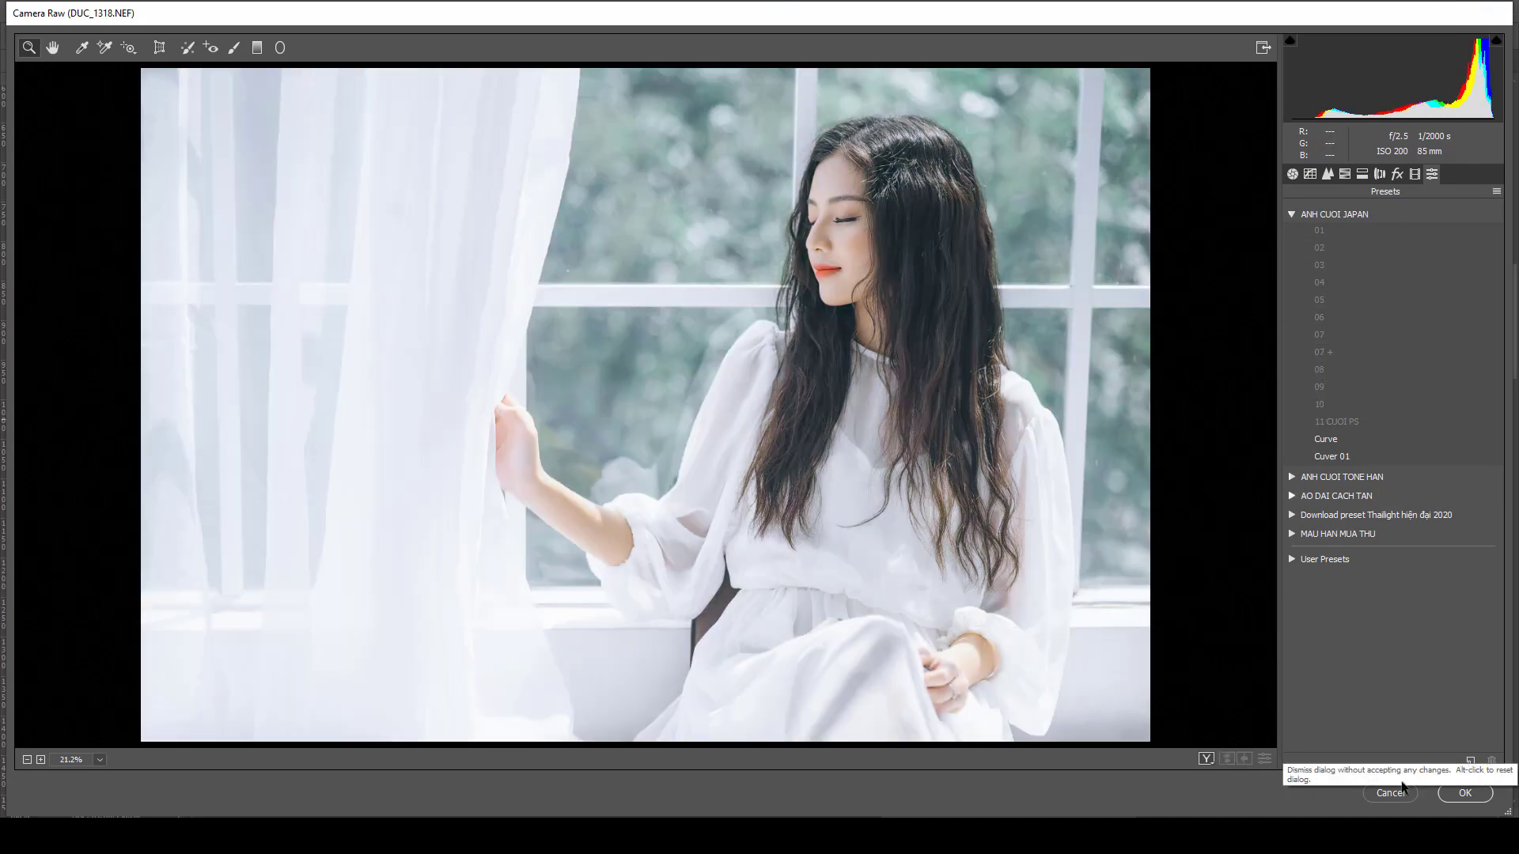
pyautogui.click(1318, 404)
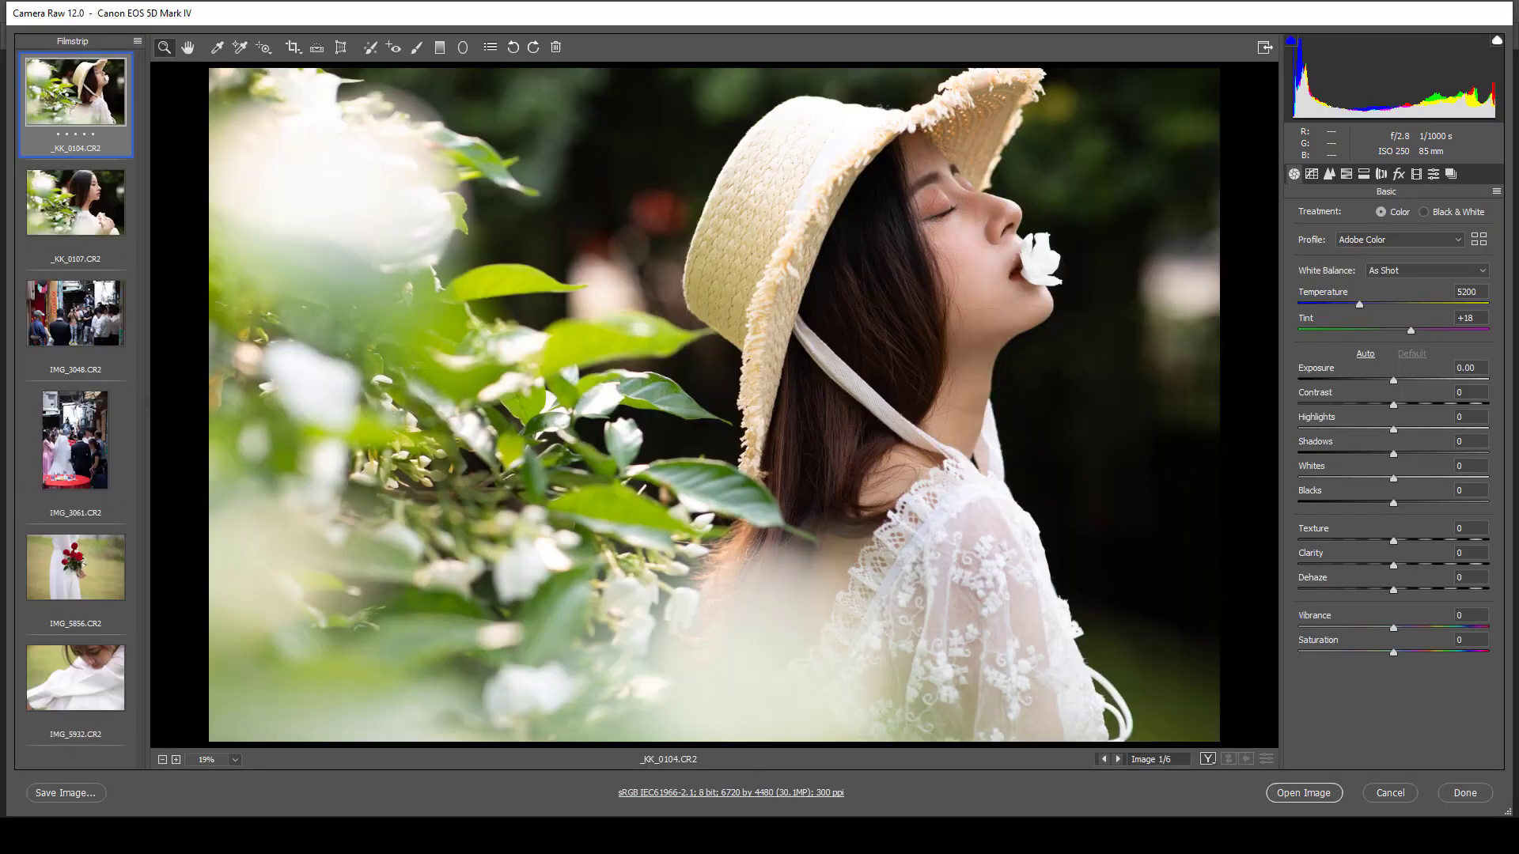
# Apply the 11 CUOI PS preset from the ANH CUOI JAPAN group to the alley photo IMG_3048.CR2
pyautogui.keyDown('alt'); pyautogui.click(174, 492); pyautogui.keyUp('alt')
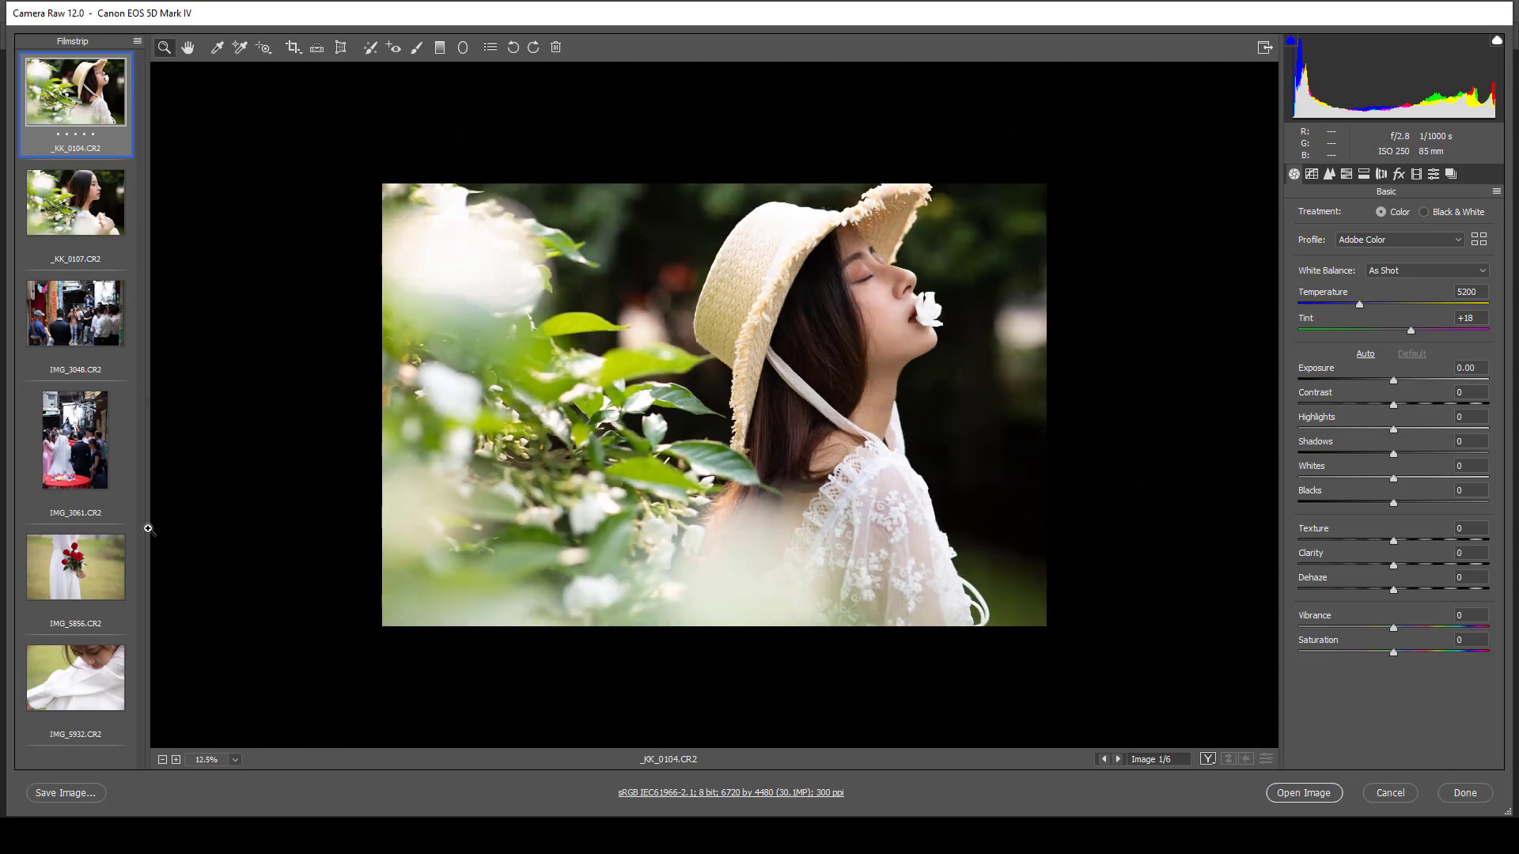
pyautogui.click(95, 574)
pyautogui.click(68, 309)
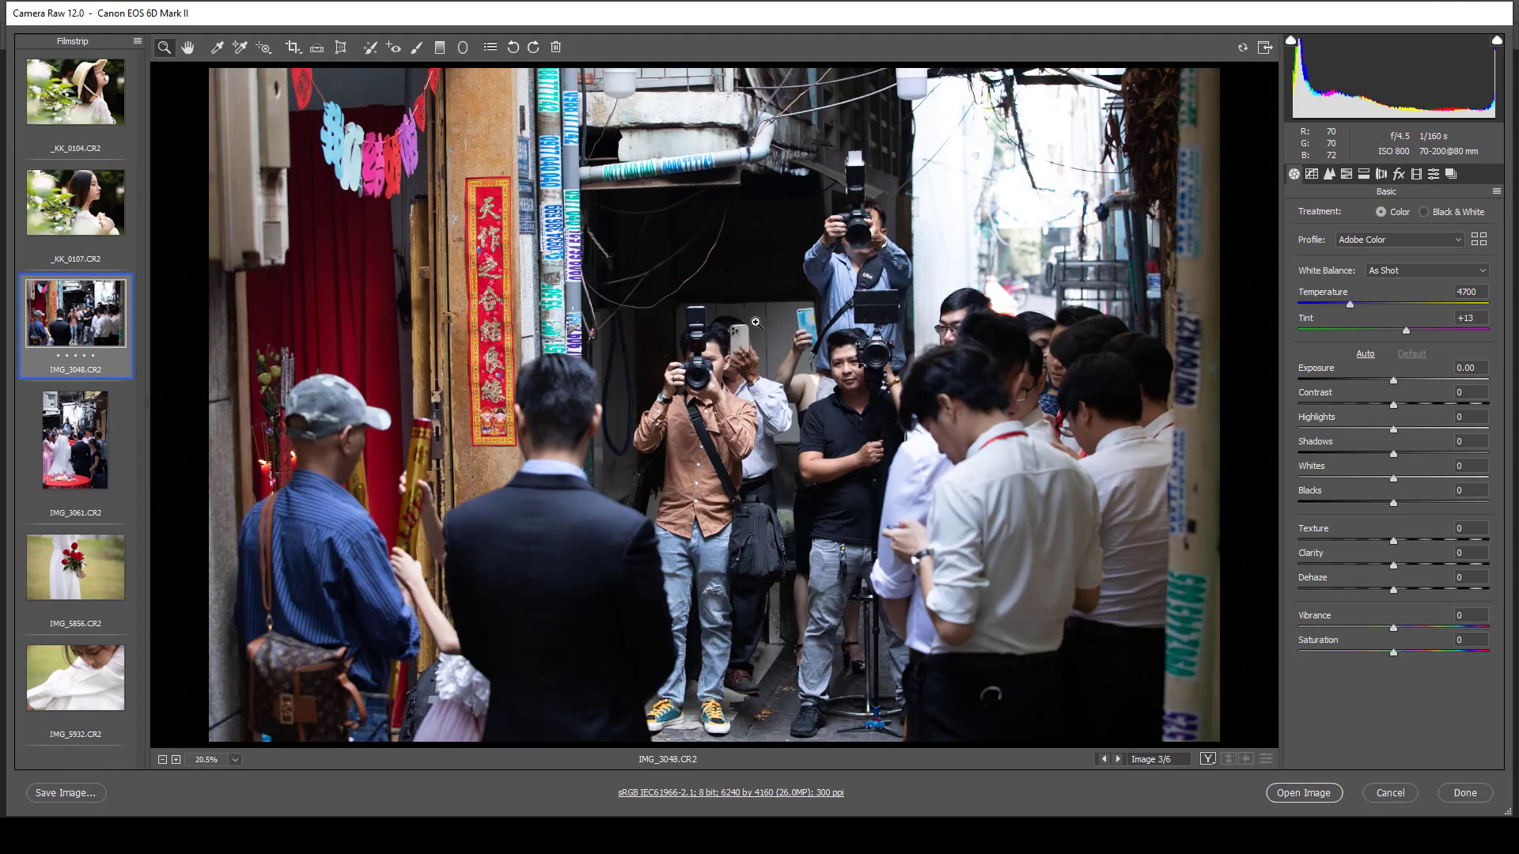
pyautogui.click(1434, 173)
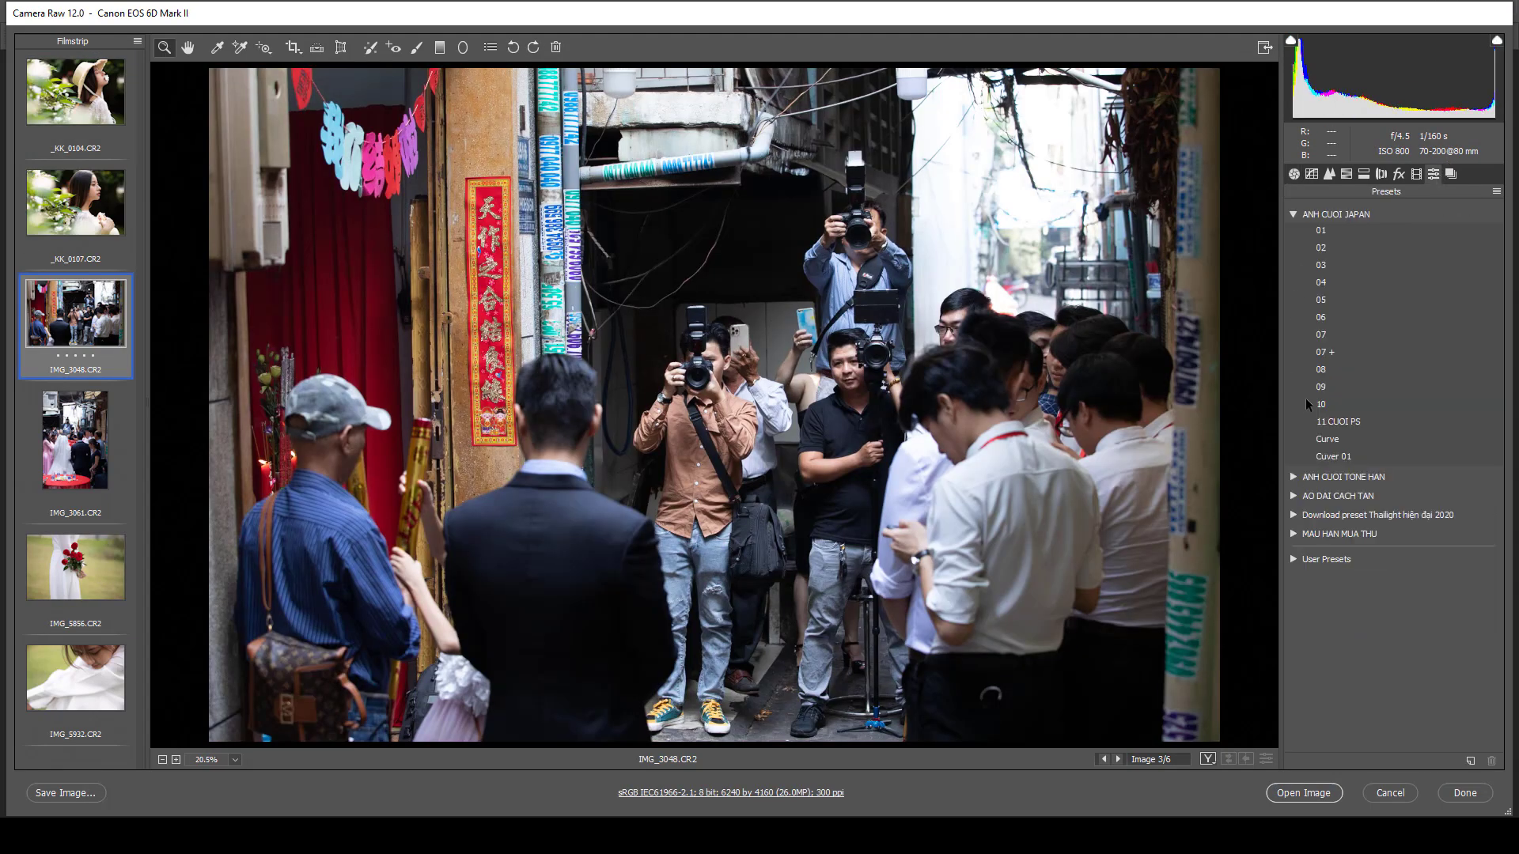
pyautogui.click(1345, 419)
pyautogui.click(783, 395)
pyautogui.scroll(2, 783, 395)
pyautogui.scroll(-4, 778, 420)
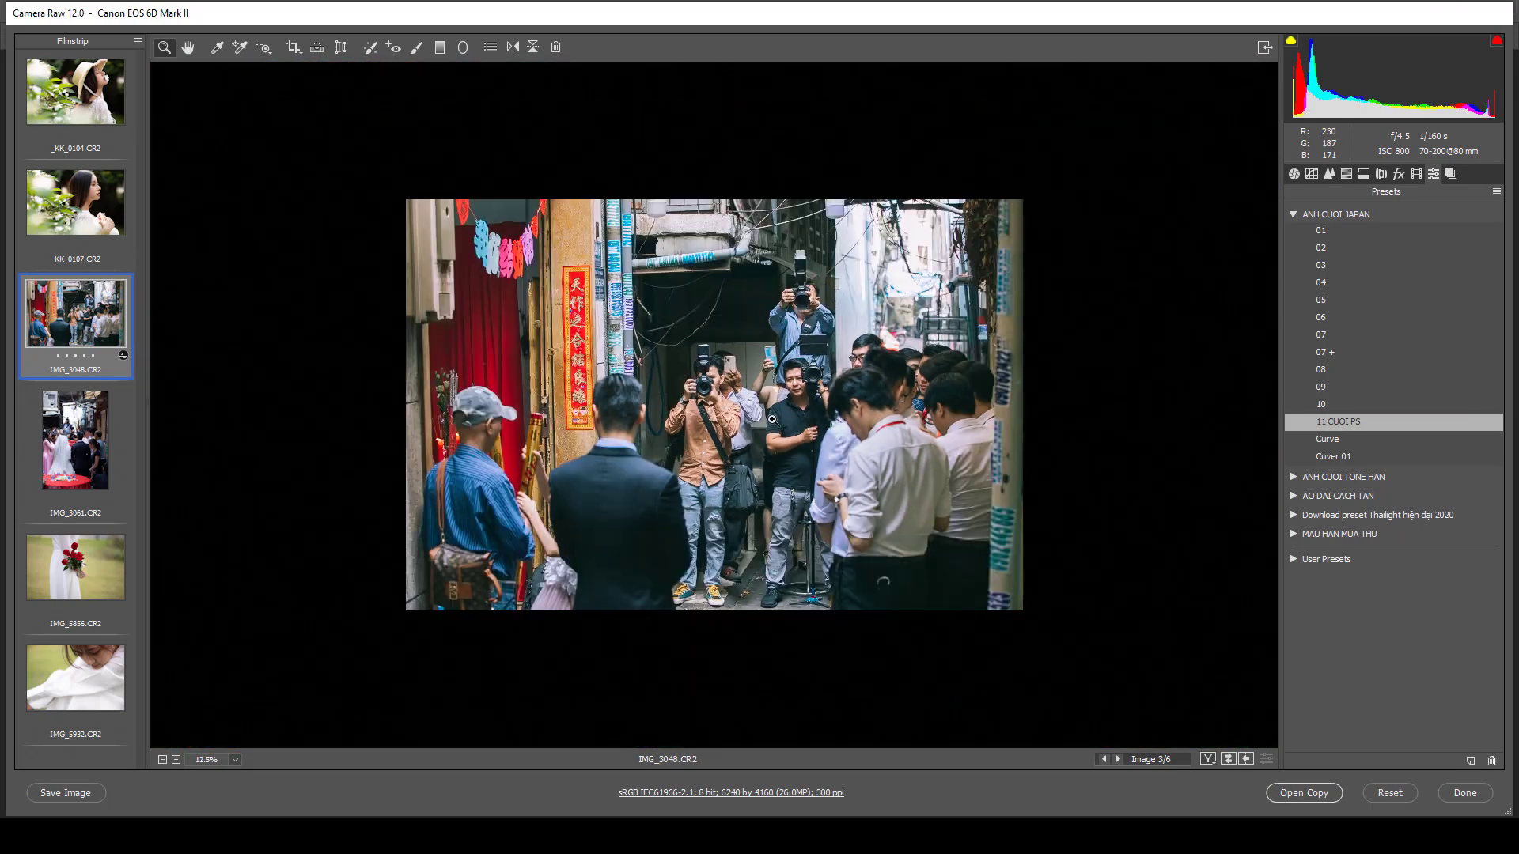
# Compare IMG_3048.CR2 with and without the preset by toggling the preview repeatedly
pyautogui.press('p')
pyautogui.press('p')
pyautogui.press('p')
pyautogui.press('p')
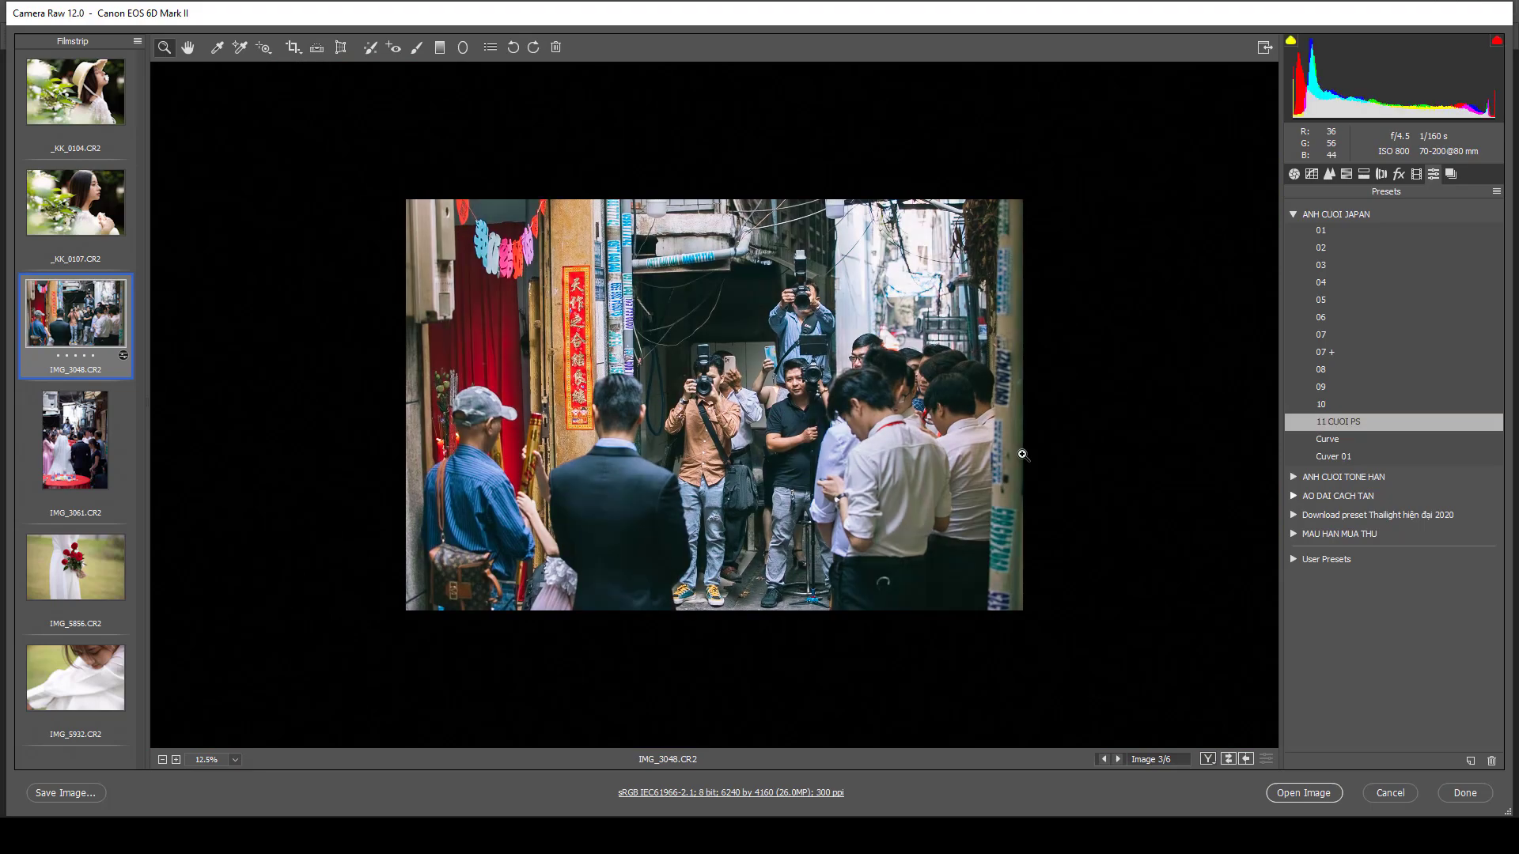
pyautogui.press('p')
pyautogui.press('p')
pyautogui.press('p')
pyautogui.press('p')
pyautogui.click(808, 439)
pyautogui.press('p')
pyautogui.press('p')
# Apply the 11 CUOI PS preset to the bride photo IMG_3061.CR2 and compare it with the original
pyautogui.click(105, 424)
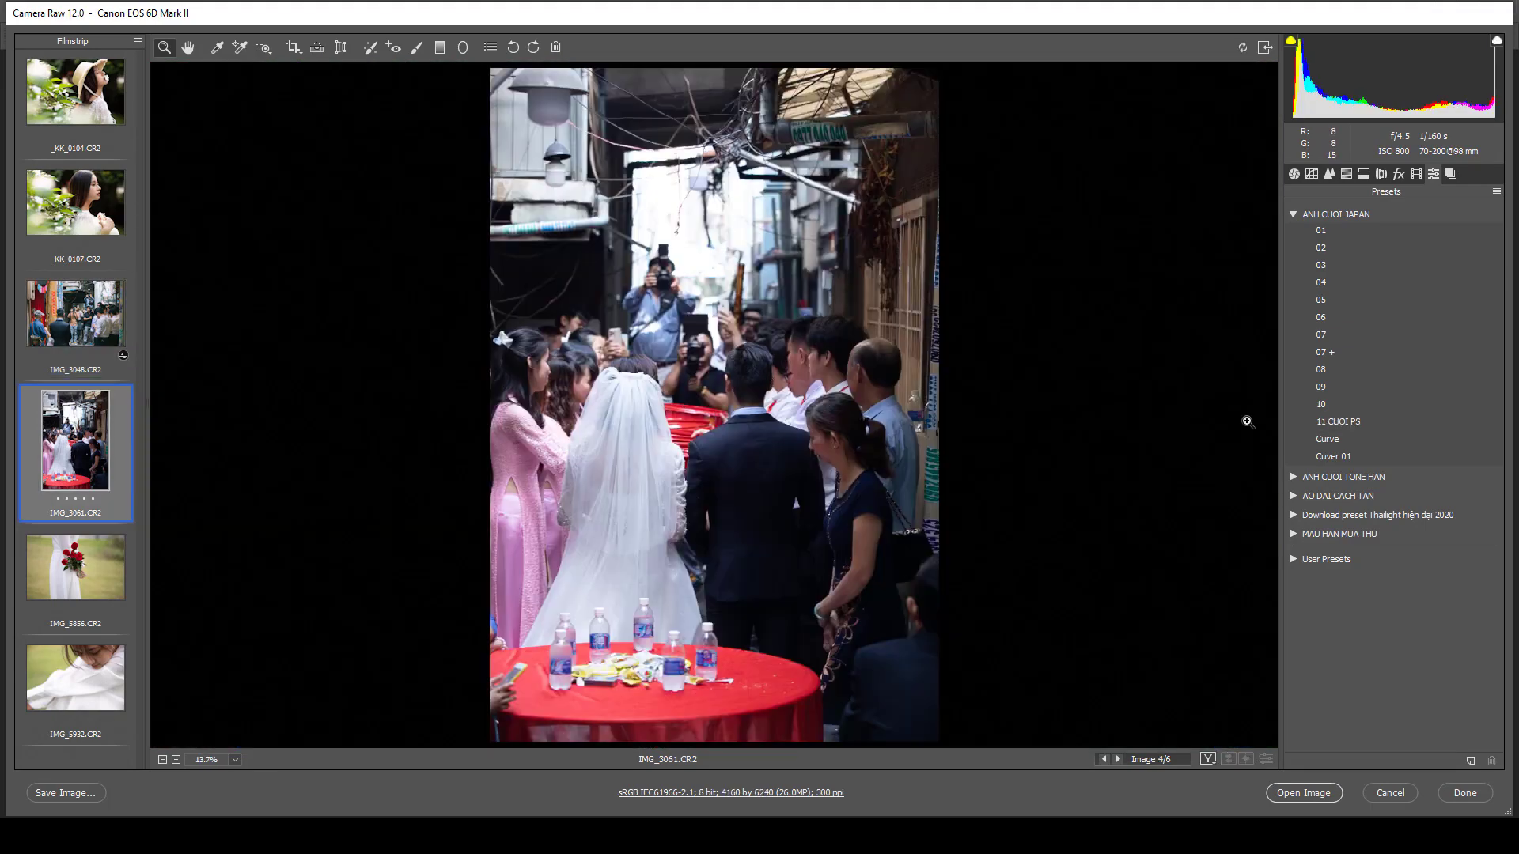
pyautogui.click(1343, 421)
pyautogui.press('p')
pyautogui.press('p')
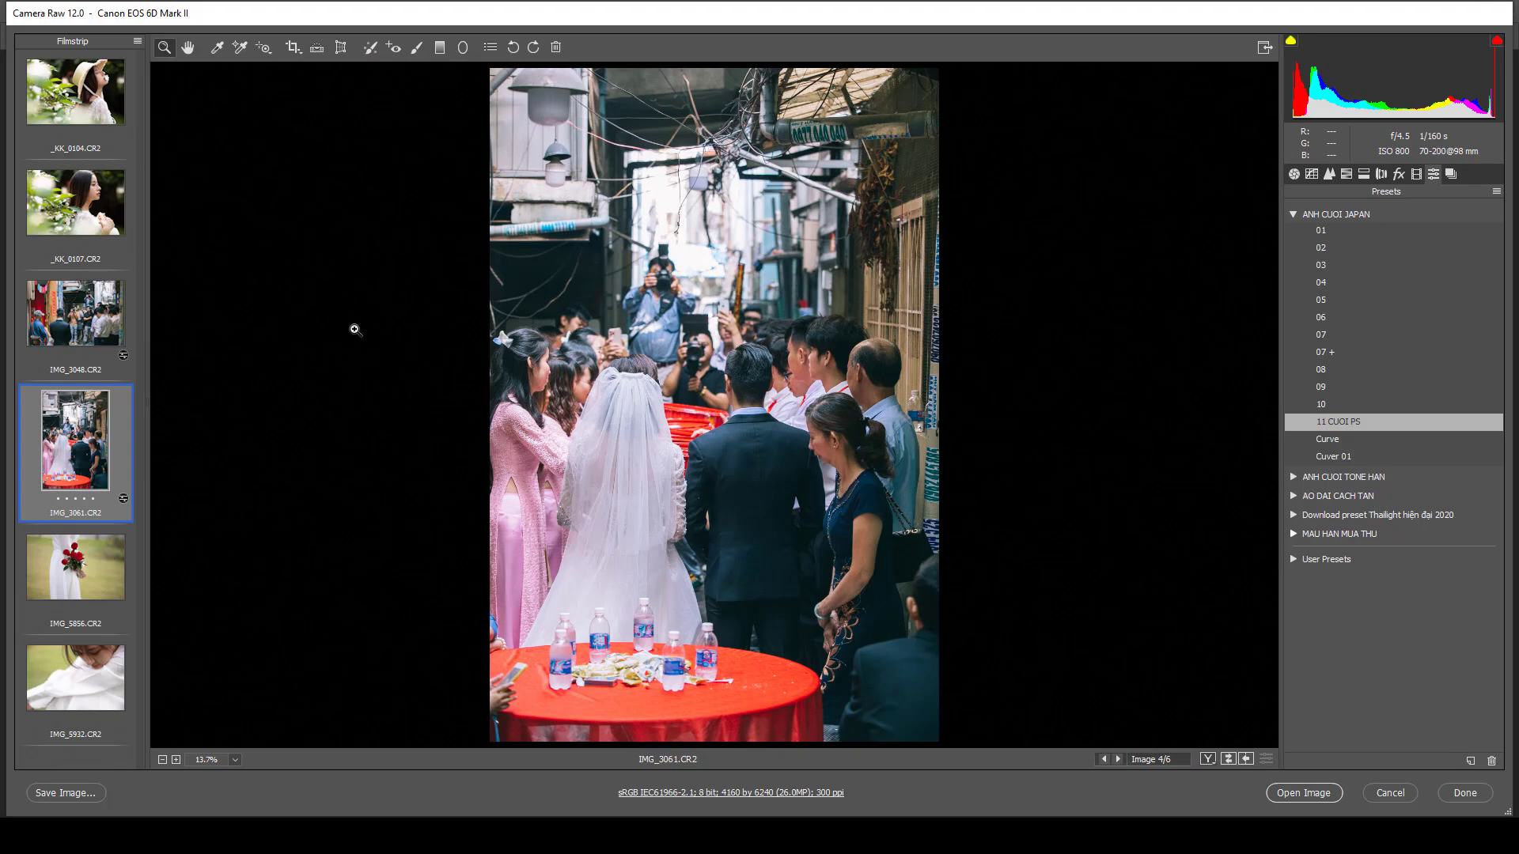
# Synchronize the Default subset of settings from IMG_3048.CR2 to IMG_3061.CR2
pyautogui.click(91, 309)
pyautogui.keyDown('shift'); pyautogui.click(75, 439); pyautogui.keyUp('shift')
pyautogui.rightClick(75, 372)
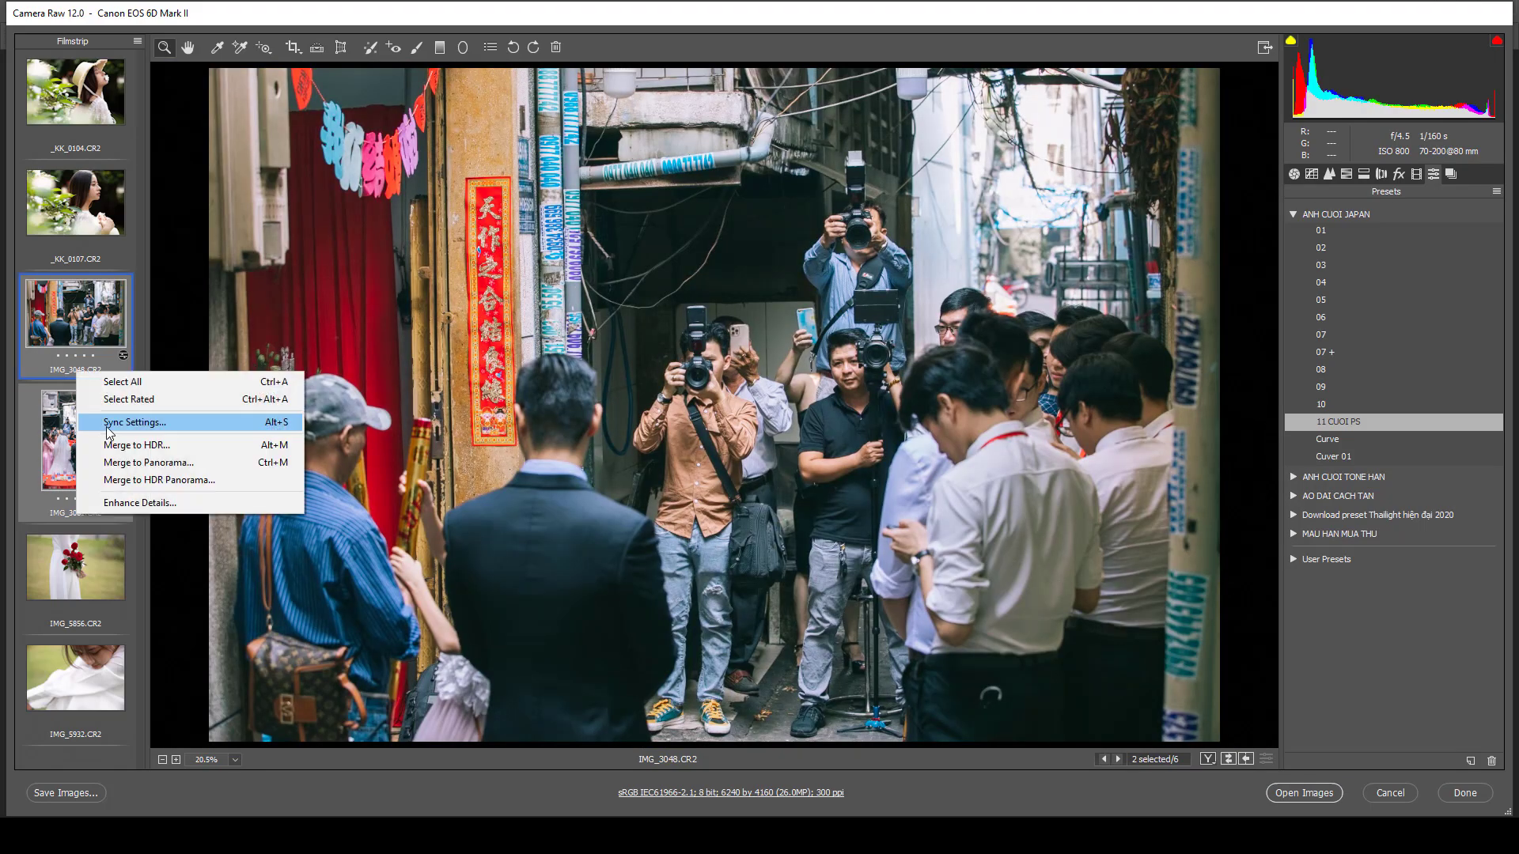
pyautogui.click(142, 501)
pyautogui.click(886, 85)
pyautogui.click(75, 439)
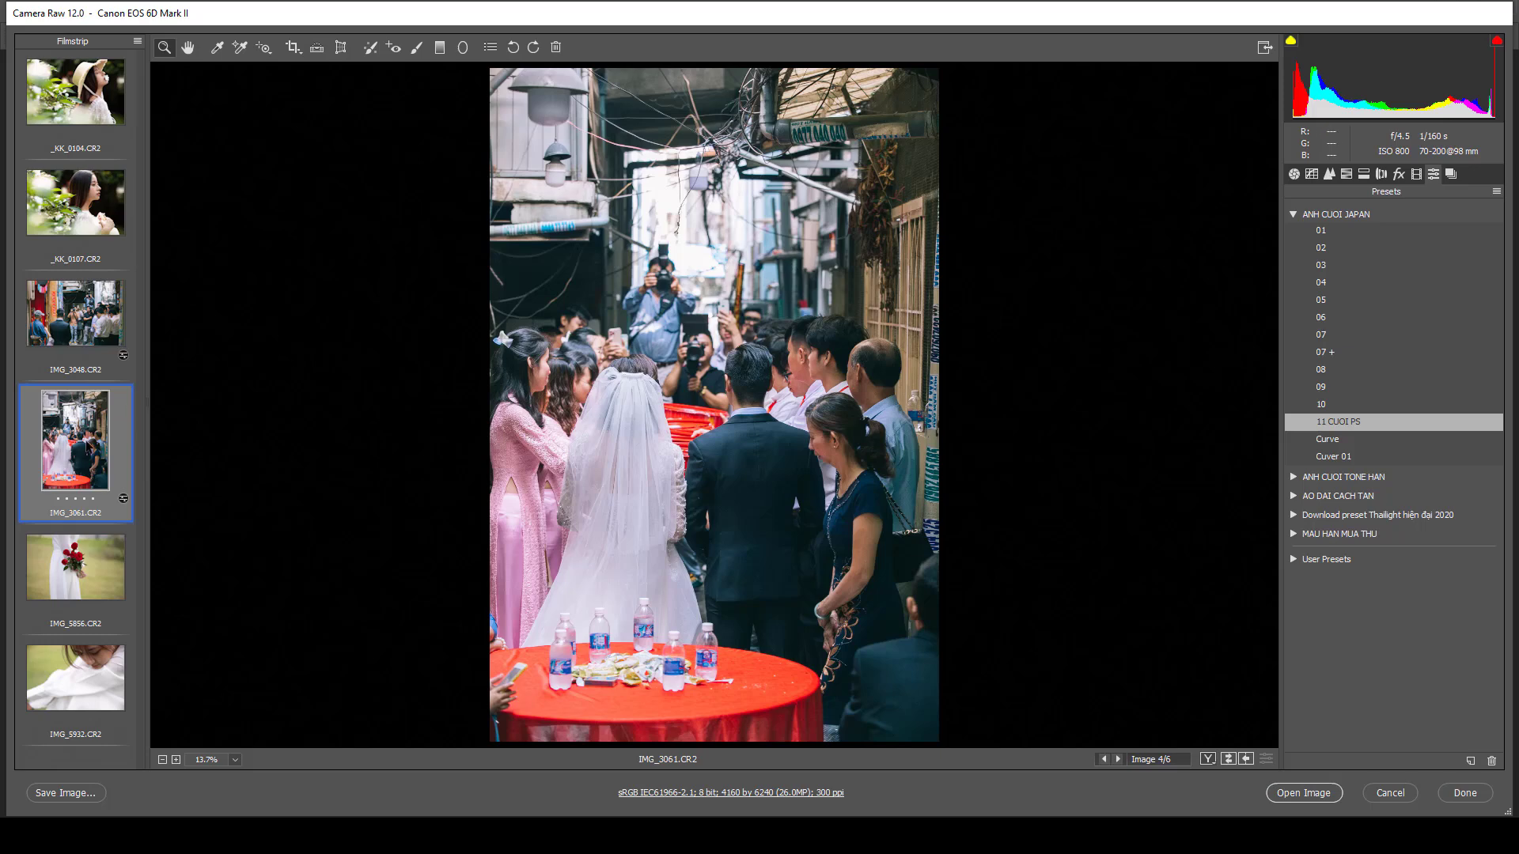
pyautogui.click(95, 304)
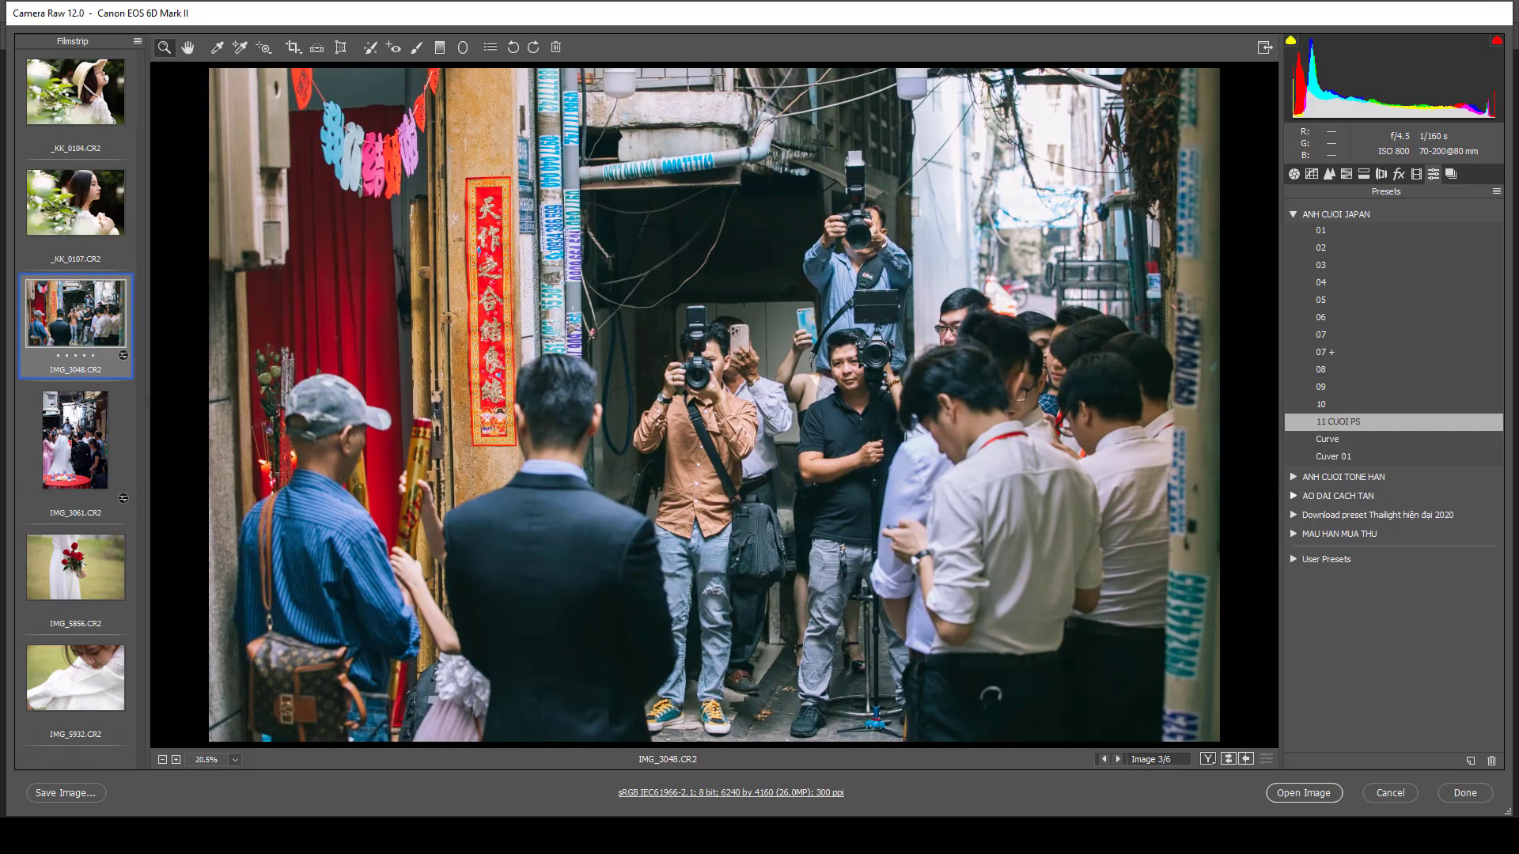
pyautogui.keyDown('shift'); pyautogui.click(75, 439); pyautogui.keyUp('shift')
pyautogui.rightClick(77, 366)
pyautogui.click(111, 412)
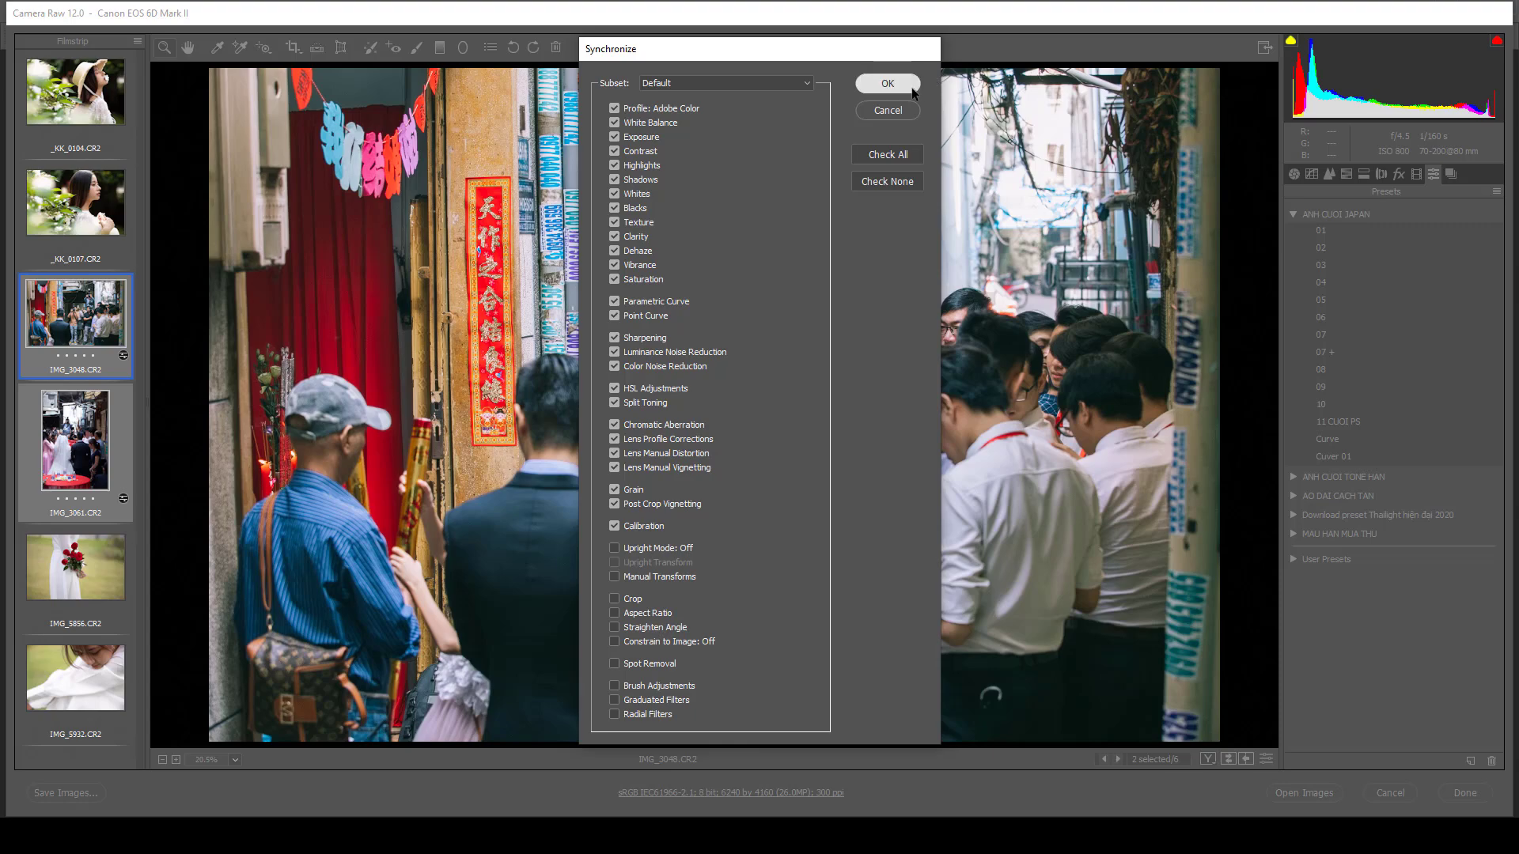
pyautogui.click(909, 87)
# Examine the synchronized IMG_3061.CR2 close up around the couple and as a whole frame
pyautogui.click(75, 439)
pyautogui.click(800, 397)
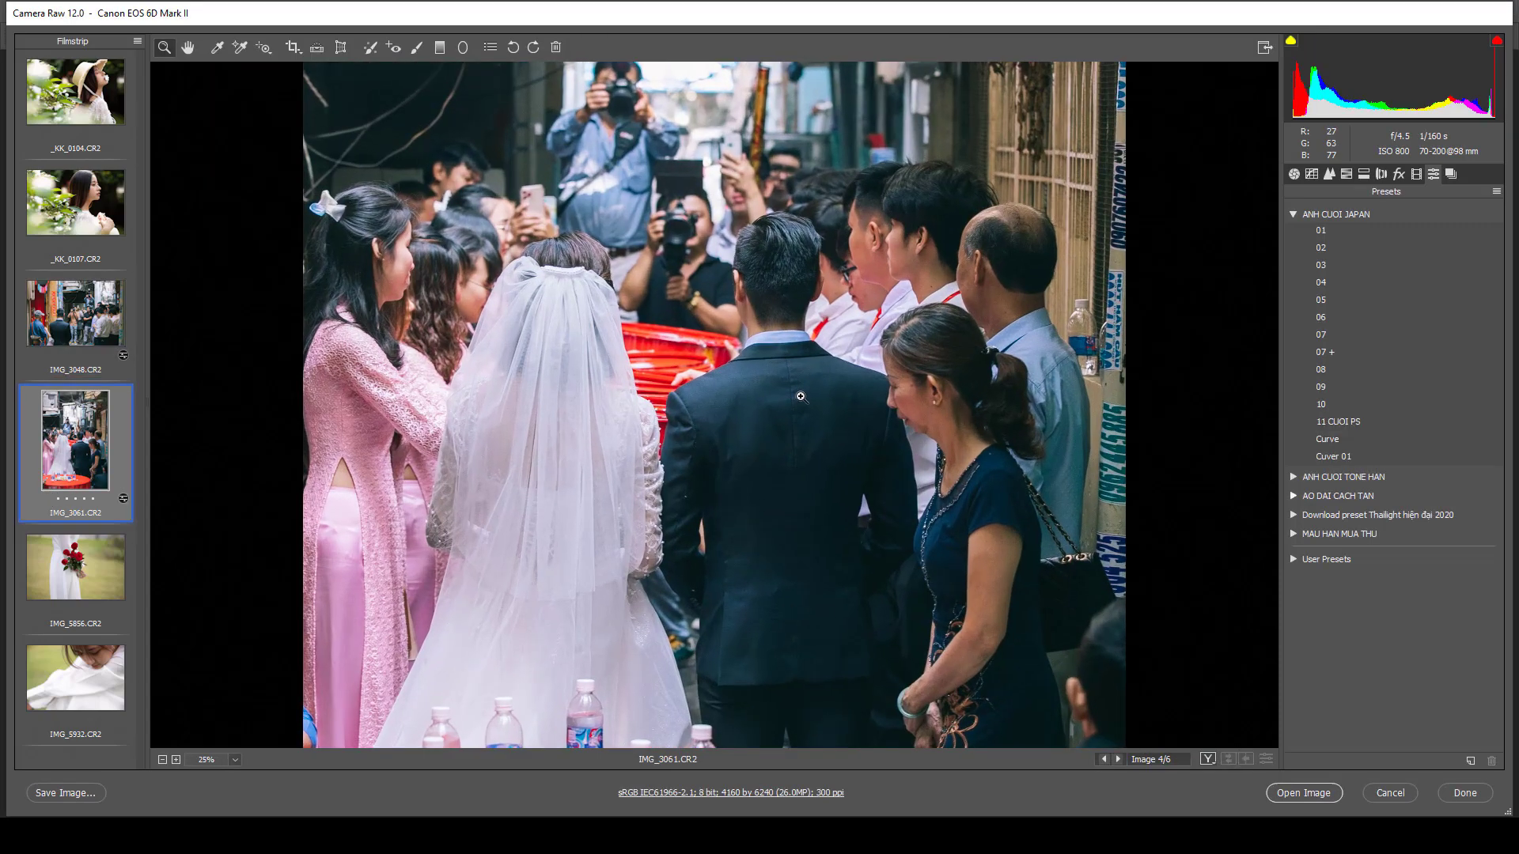
pyautogui.click(795, 378)
pyautogui.hotkey('ctrl', '-')
pyautogui.hotkey('ctrl', '-')
pyautogui.hotkey('ctrl', '-')
pyautogui.hotkey('ctrl', '-')
pyautogui.hotkey('ctrl', '-')
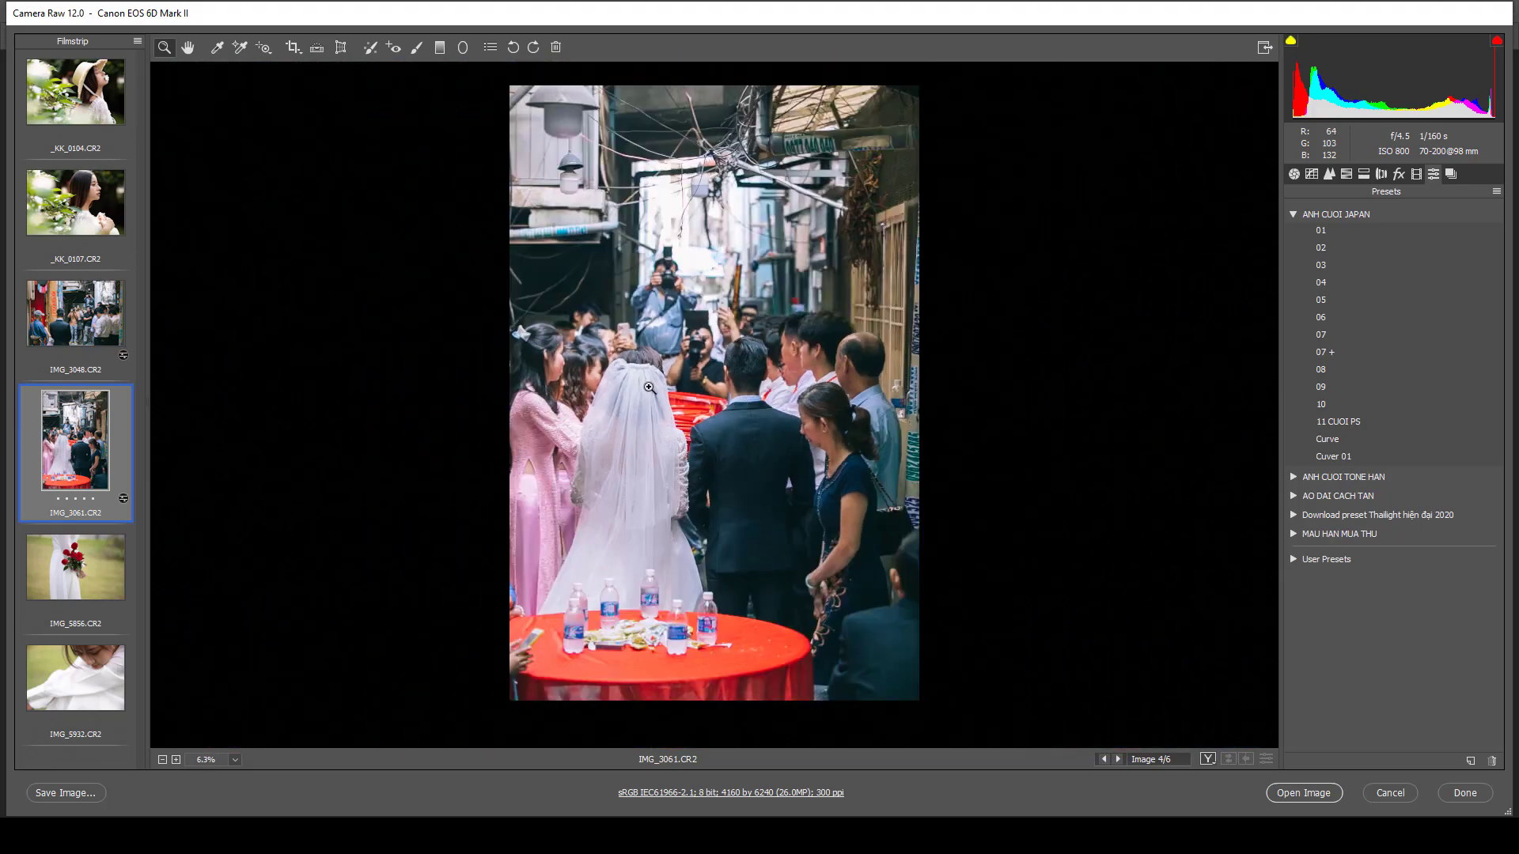
# Try preset 10 on the white-dress close-up IMG_5932.CR2 and settle on preset 09, checking the face up close
pyautogui.click(87, 574)
pyautogui.click(111, 678)
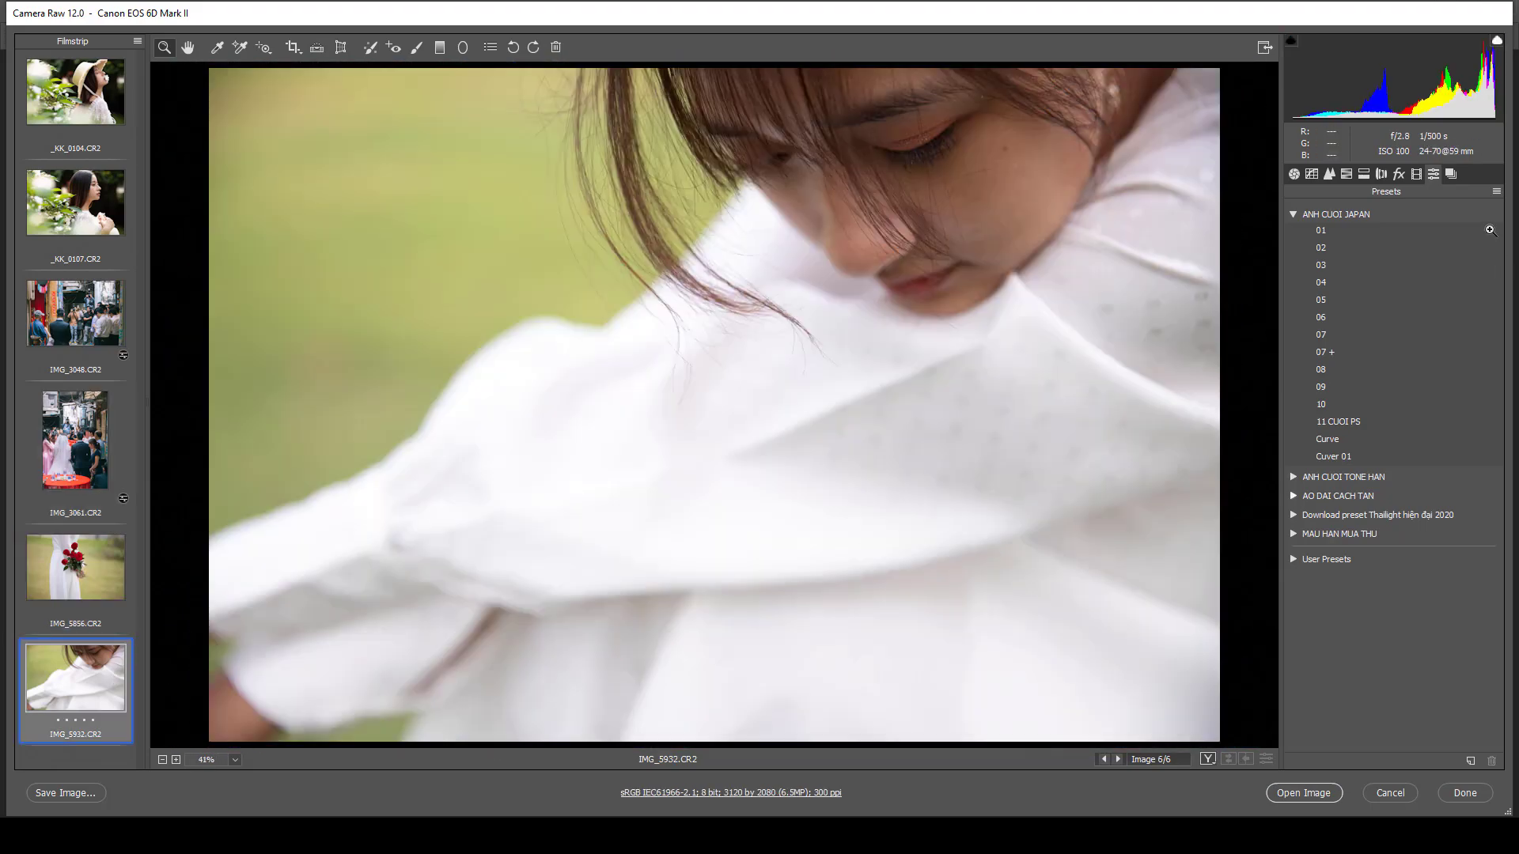
pyautogui.click(1322, 404)
pyautogui.press('alt')
pyautogui.keyDown('alt'); pyautogui.click(878, 427); pyautogui.keyUp('alt')
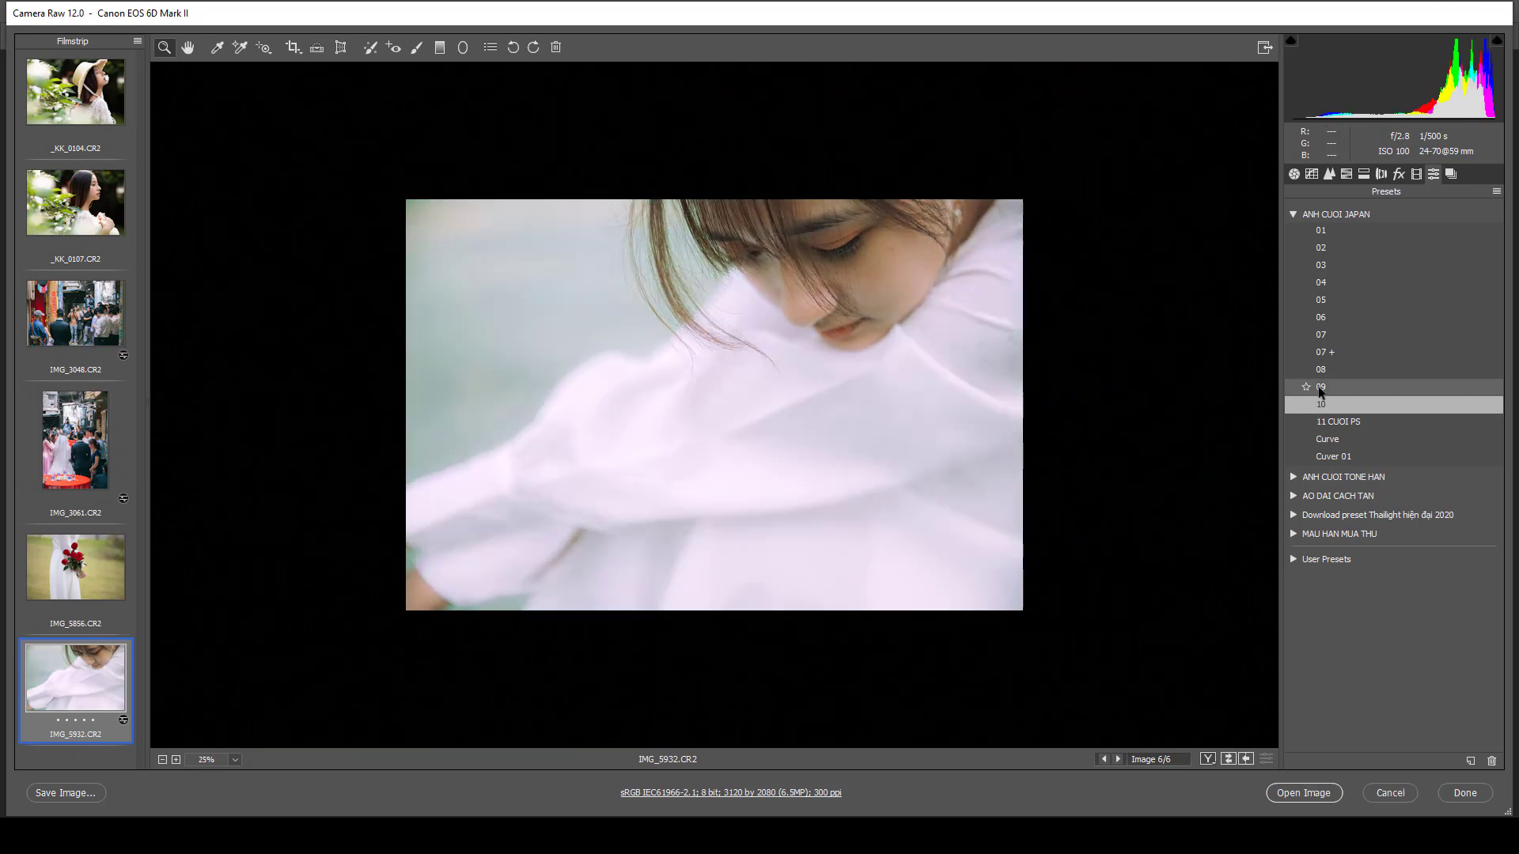
pyautogui.click(1321, 390)
pyautogui.click(891, 287)
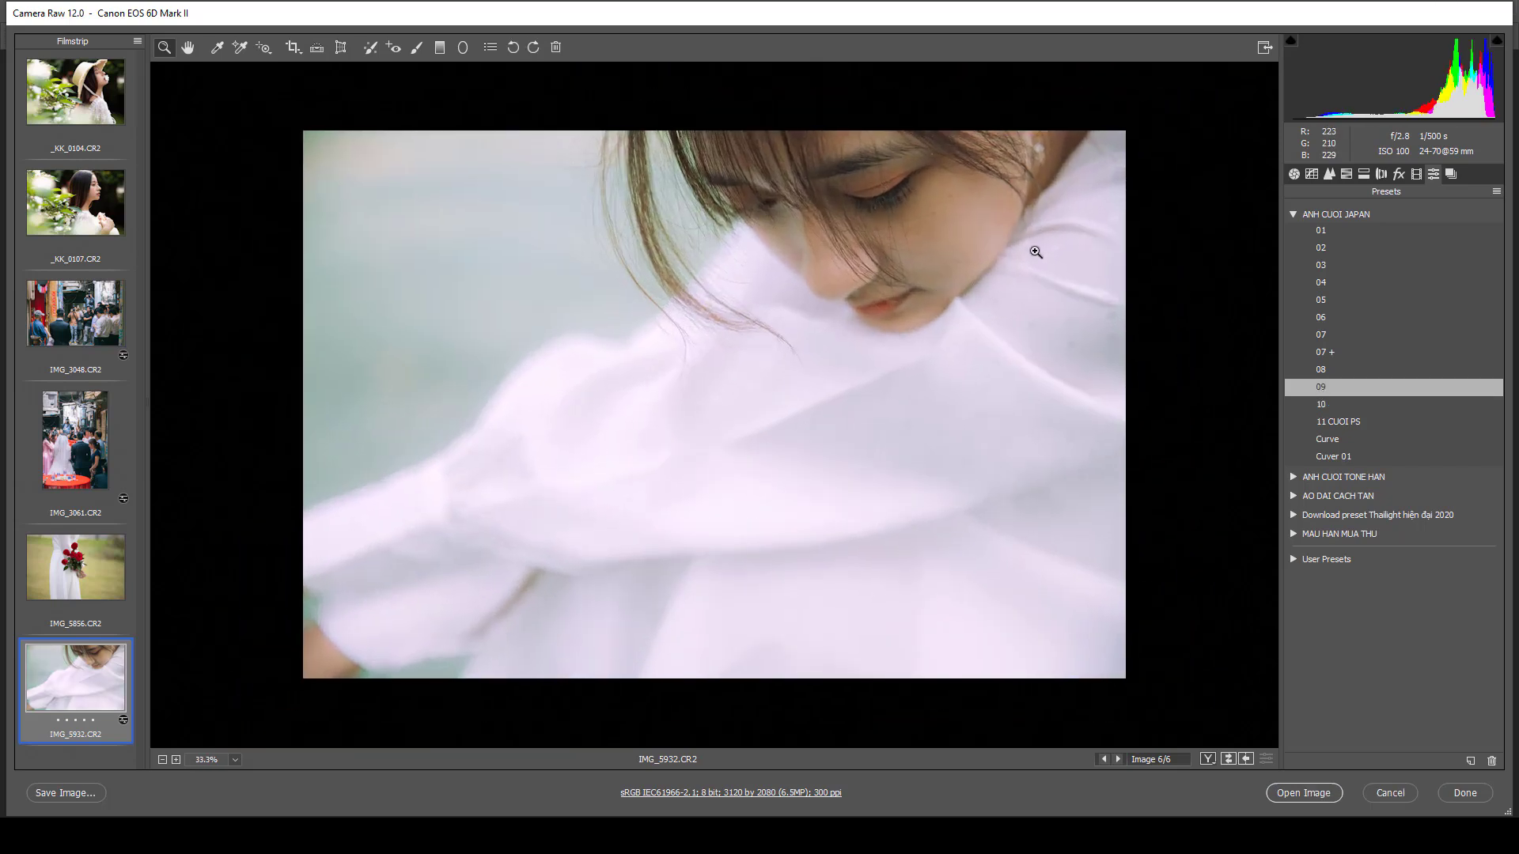
pyautogui.click(1003, 259)
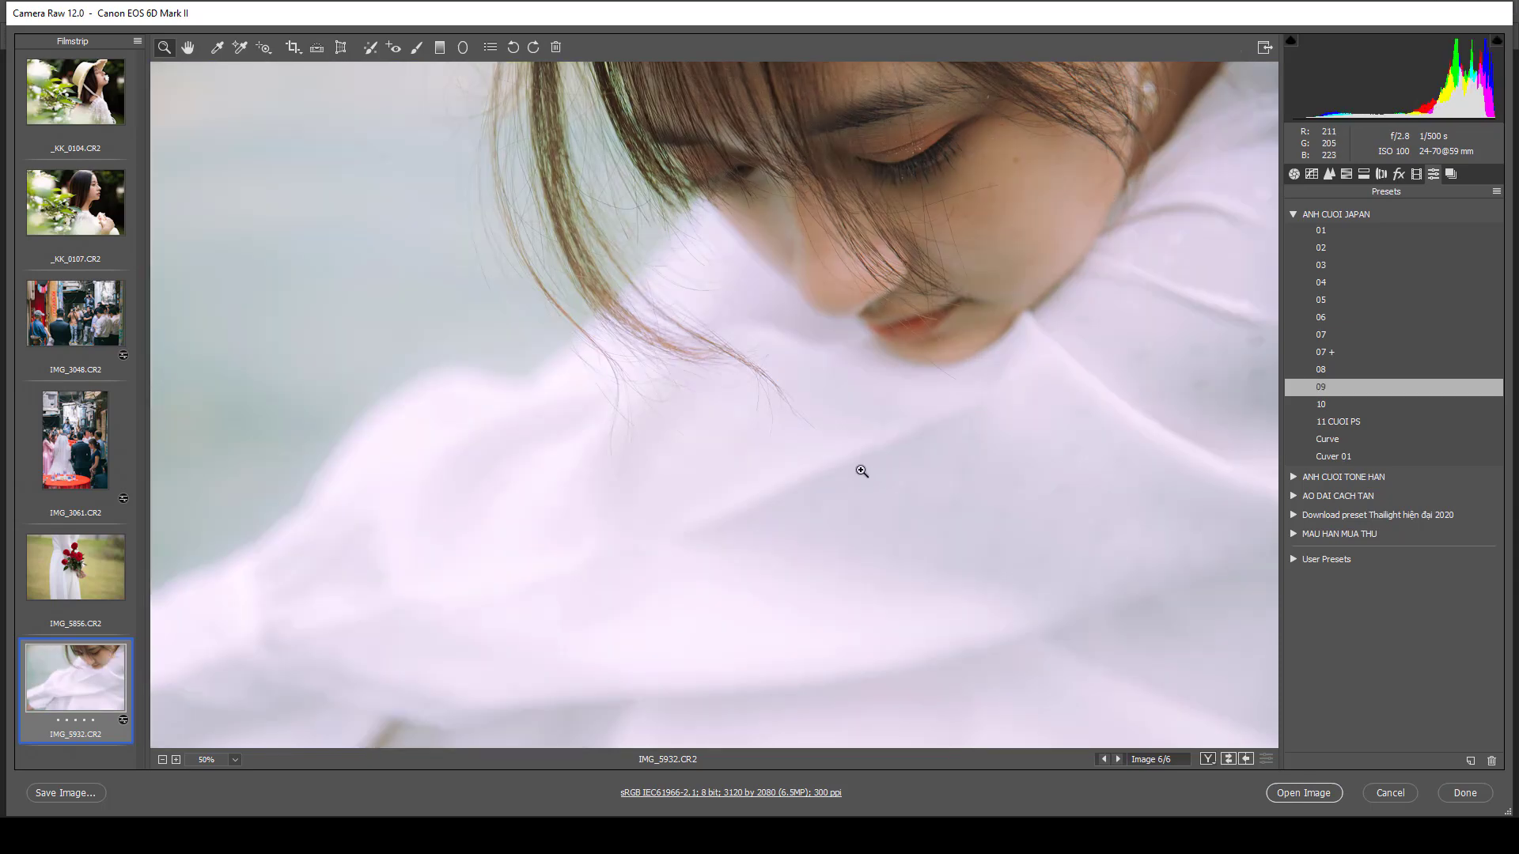
pyautogui.keyDown('alt'); pyautogui.click(862, 471); pyautogui.keyUp('alt')
pyautogui.keyDown('alt'); pyautogui.click(858, 465); pyautogui.keyUp('alt')
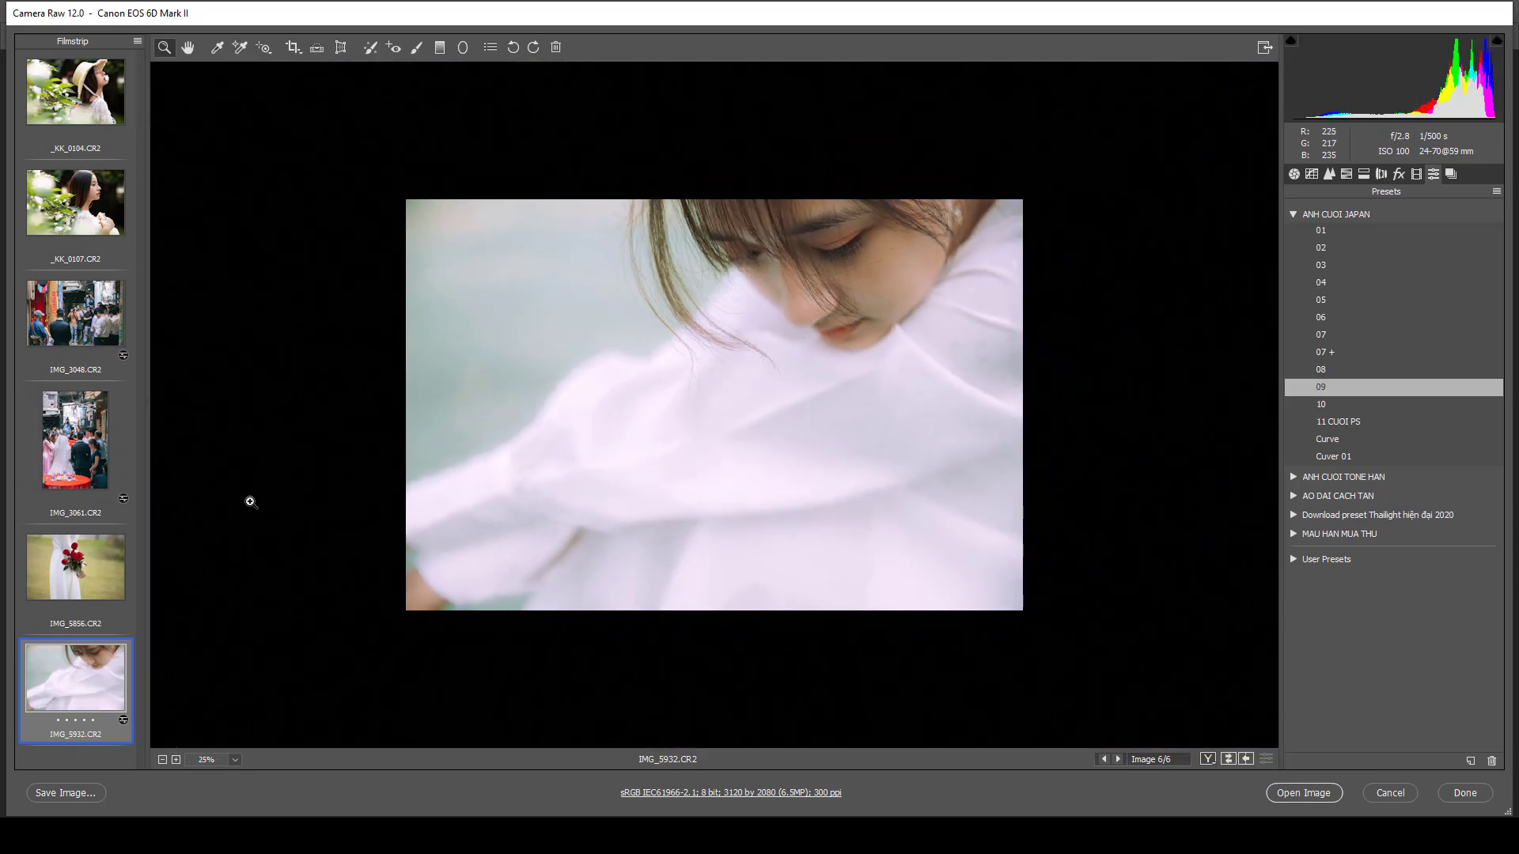
# Try presets 09, 10 and 07 + on the red roses photo IMG_5856.CR2 and settle on preset 03
pyautogui.click(83, 563)
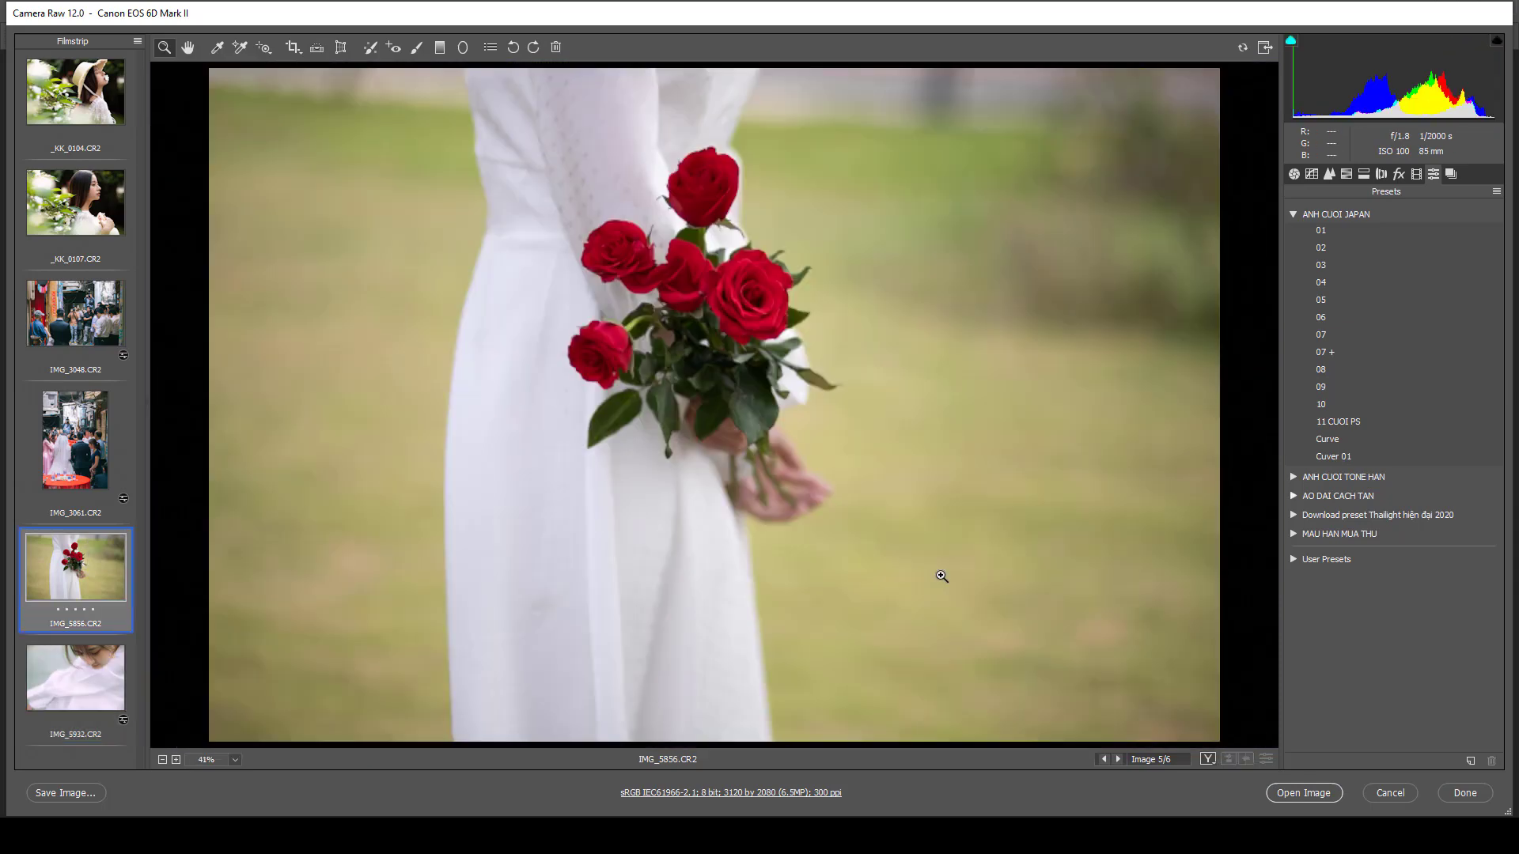
pyautogui.click(1321, 389)
pyautogui.hotkey('ctrl', '-')
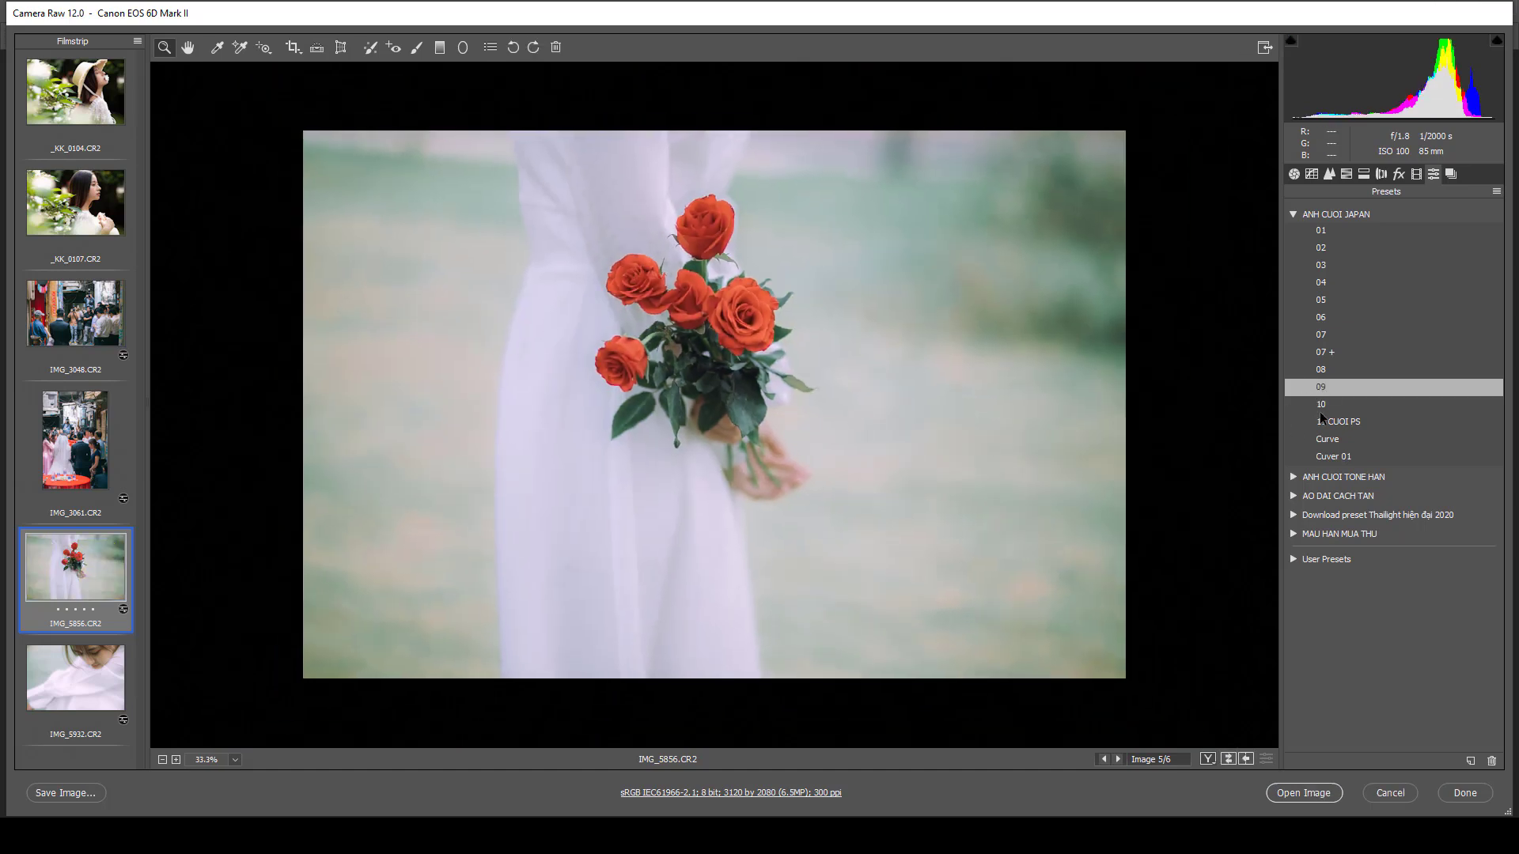
pyautogui.click(1321, 405)
pyautogui.click(1329, 371)
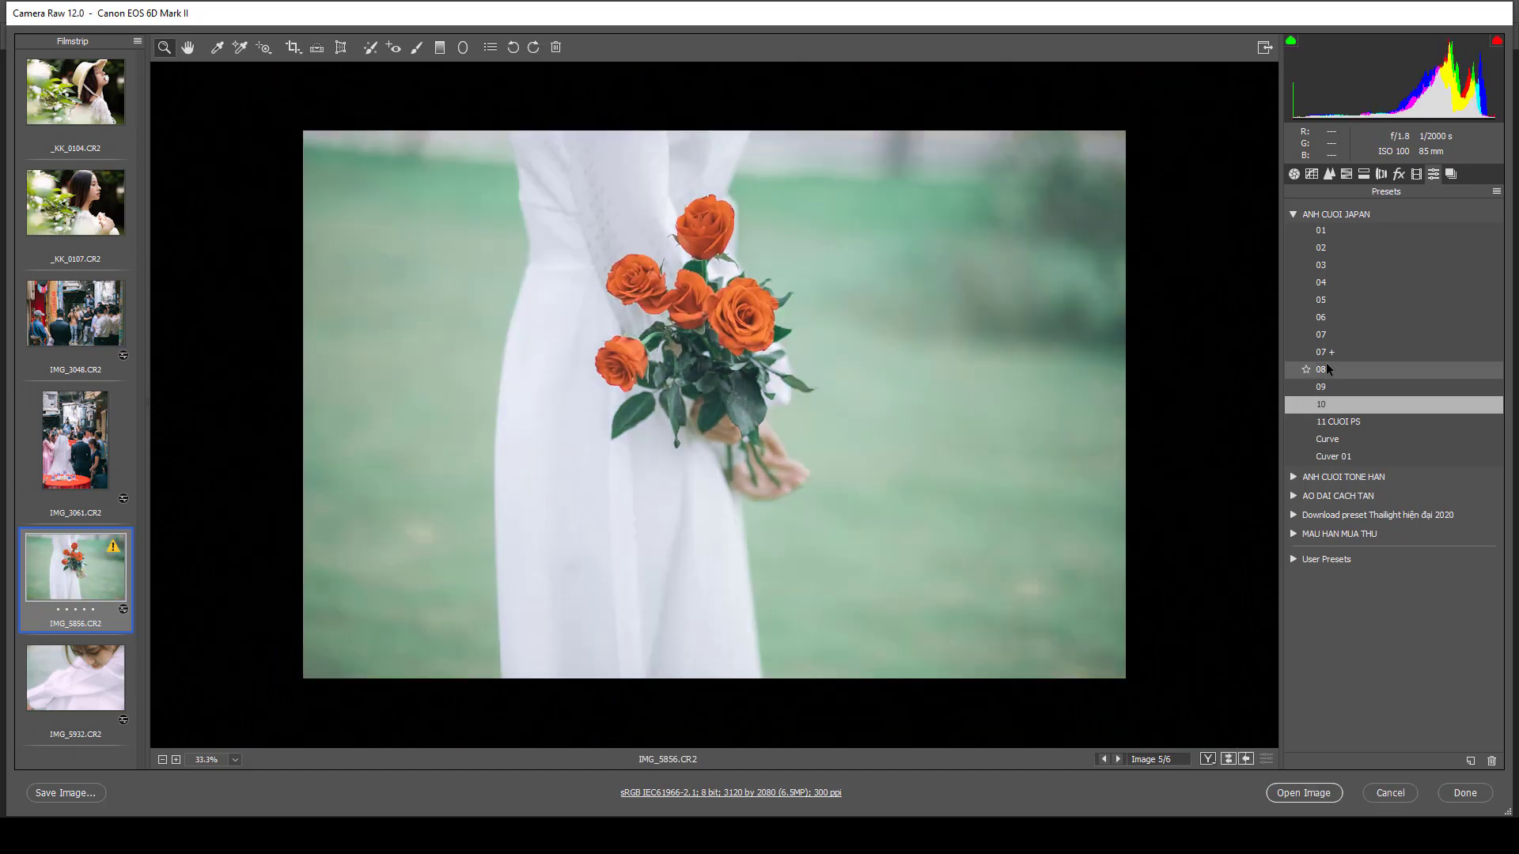
pyautogui.click(1329, 352)
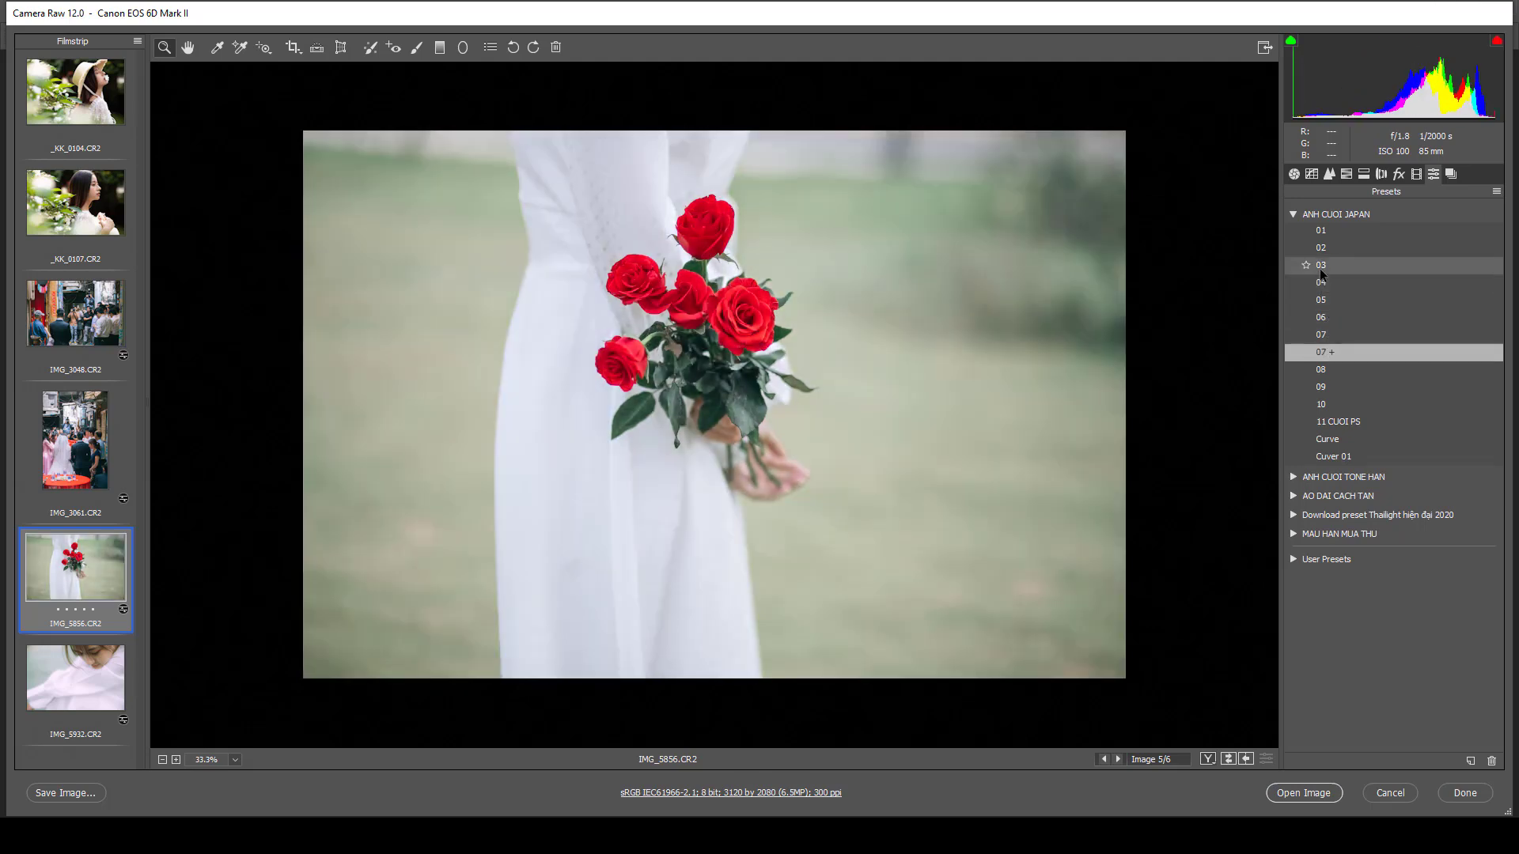
pyautogui.click(1321, 266)
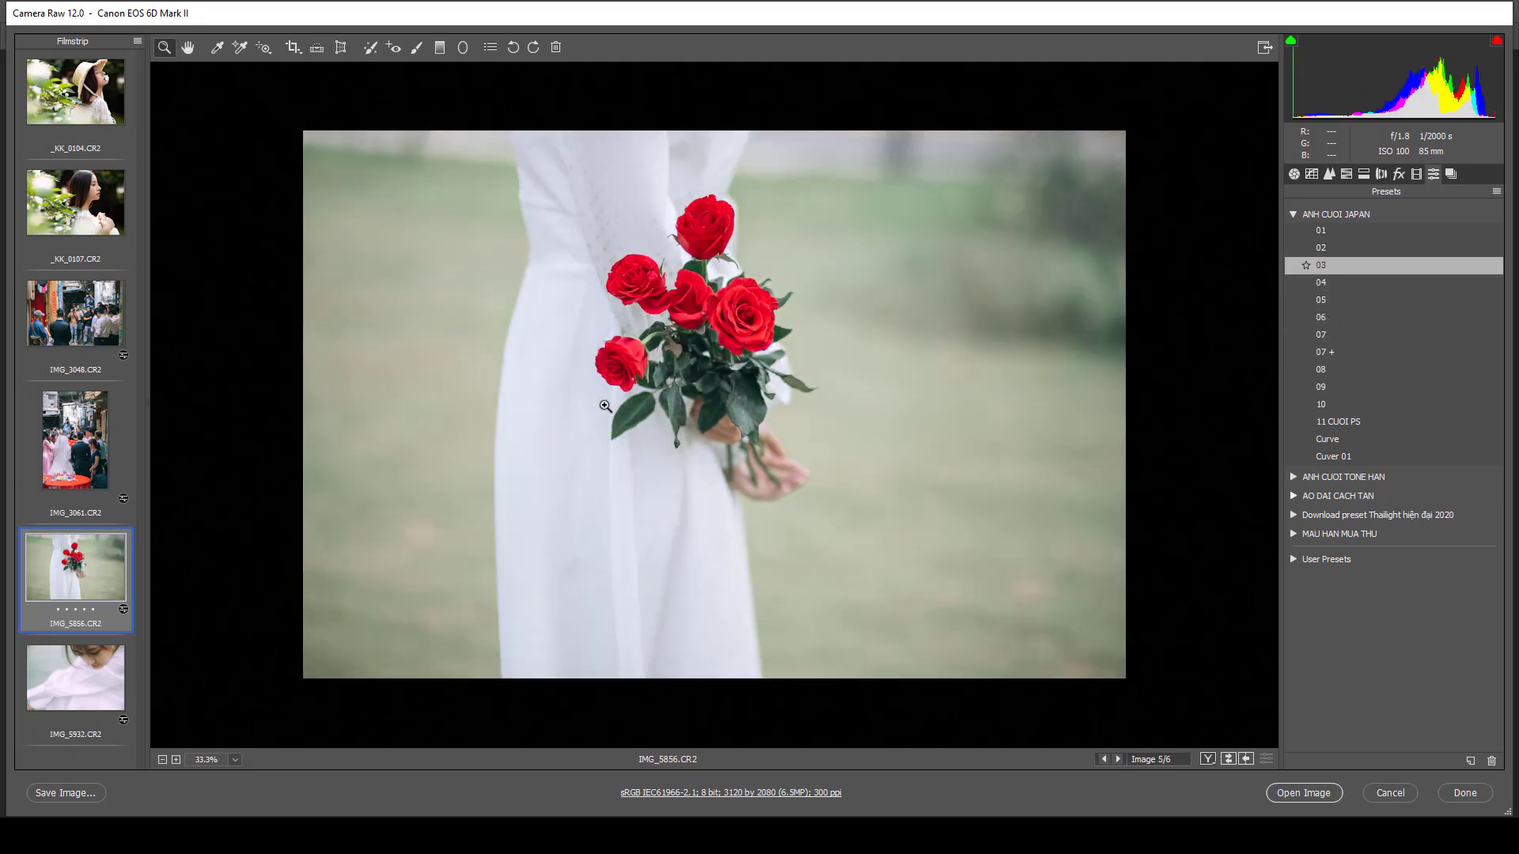
pyautogui.click(606, 405)
pyautogui.click(746, 317)
pyautogui.keyDown('alt'); pyautogui.click(737, 336); pyautogui.keyUp('alt')
pyautogui.keyDown('alt'); pyautogui.click(732, 354); pyautogui.keyUp('alt')
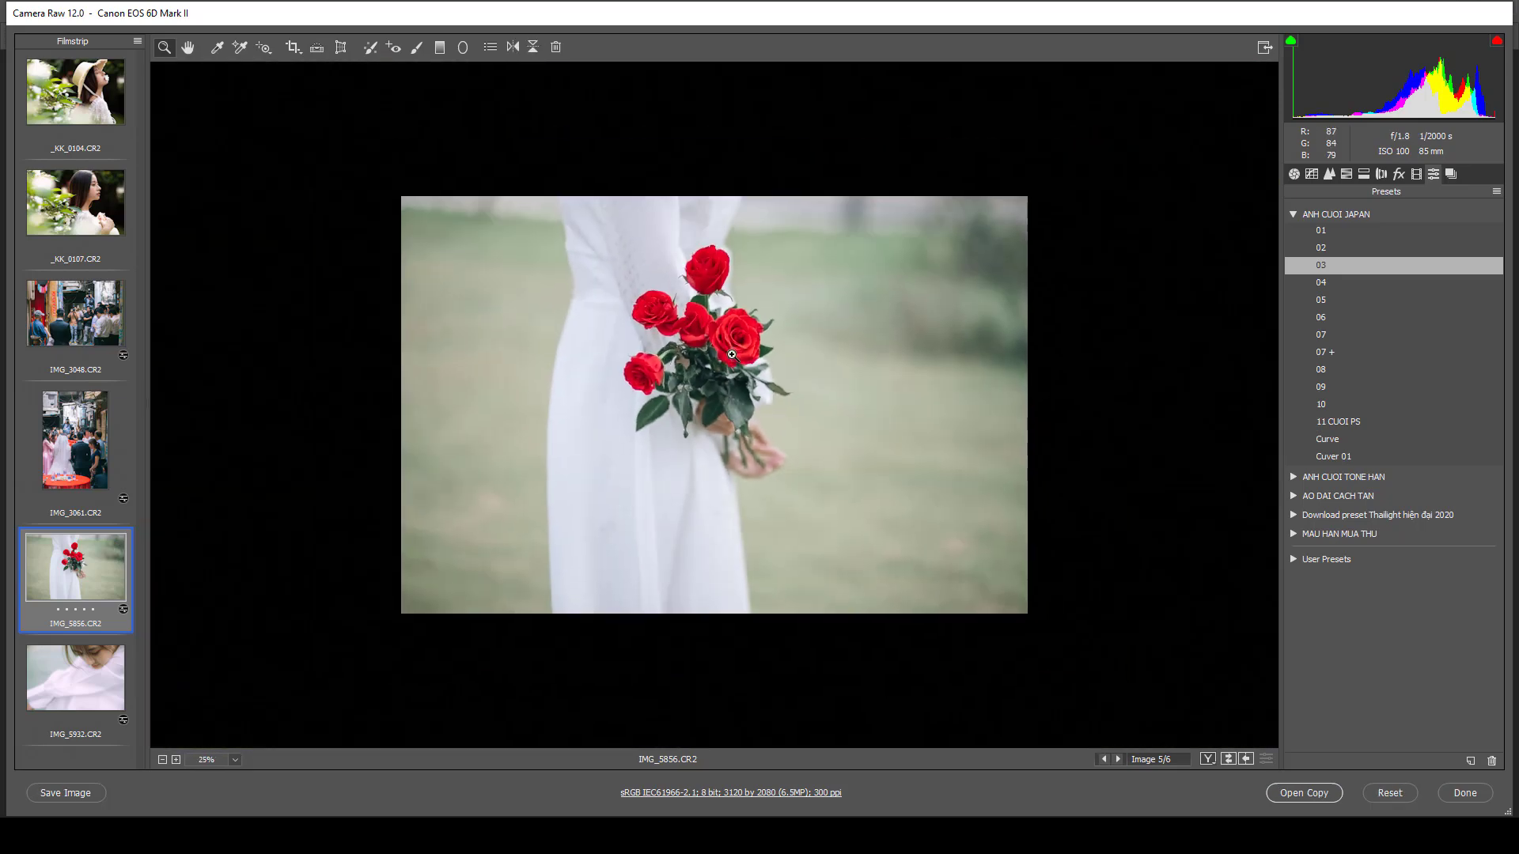
# Apply preset 10 to the garden portrait _KK_0107.CR2 and compare it with the original
pyautogui.click(73, 205)
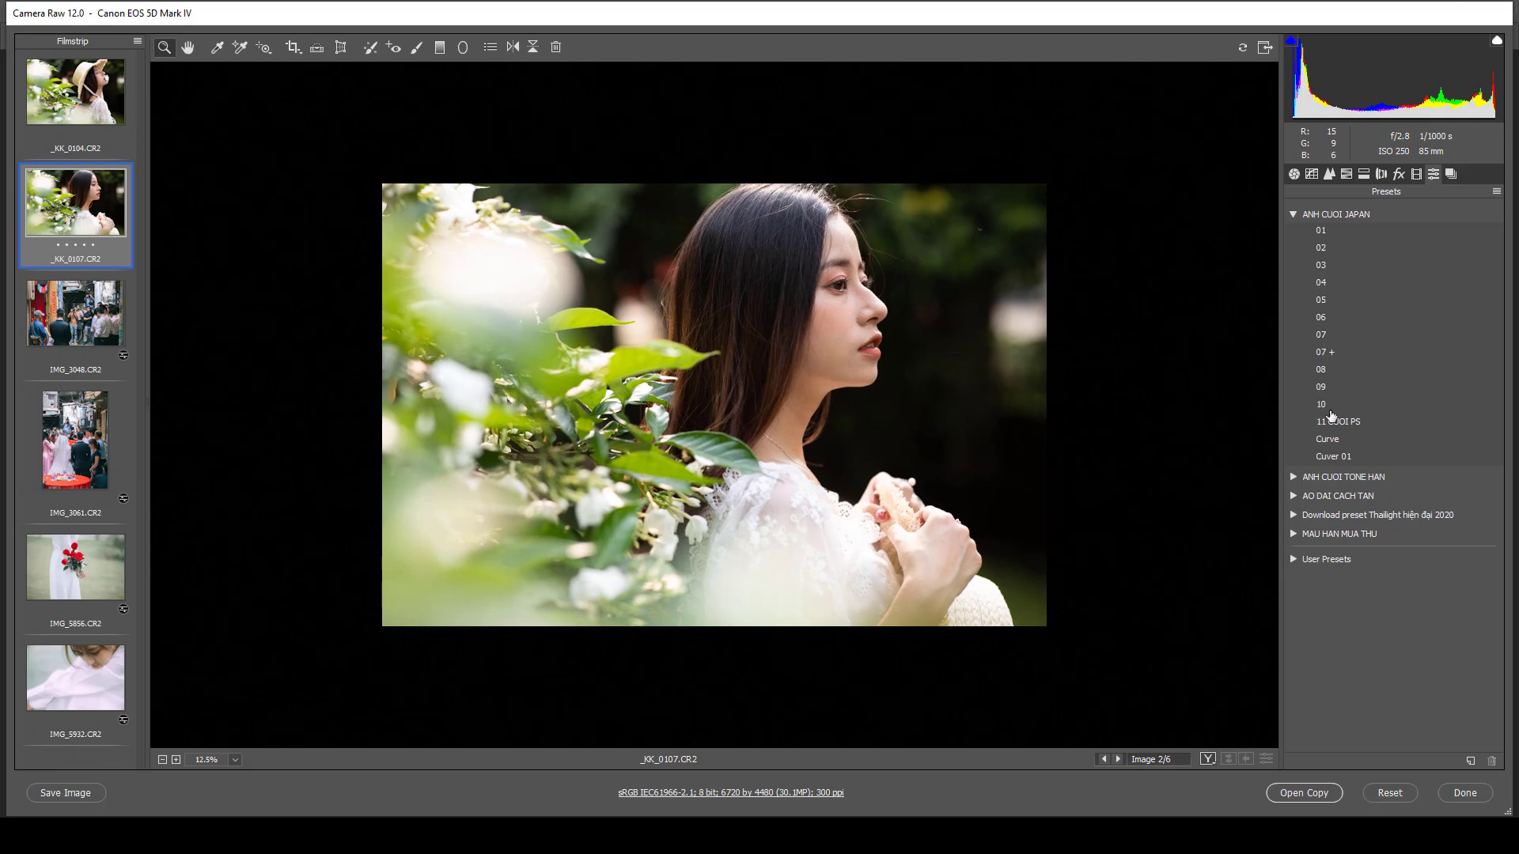
pyautogui.keyDown('alt'); pyautogui.click(1329, 407); pyautogui.keyUp('alt')
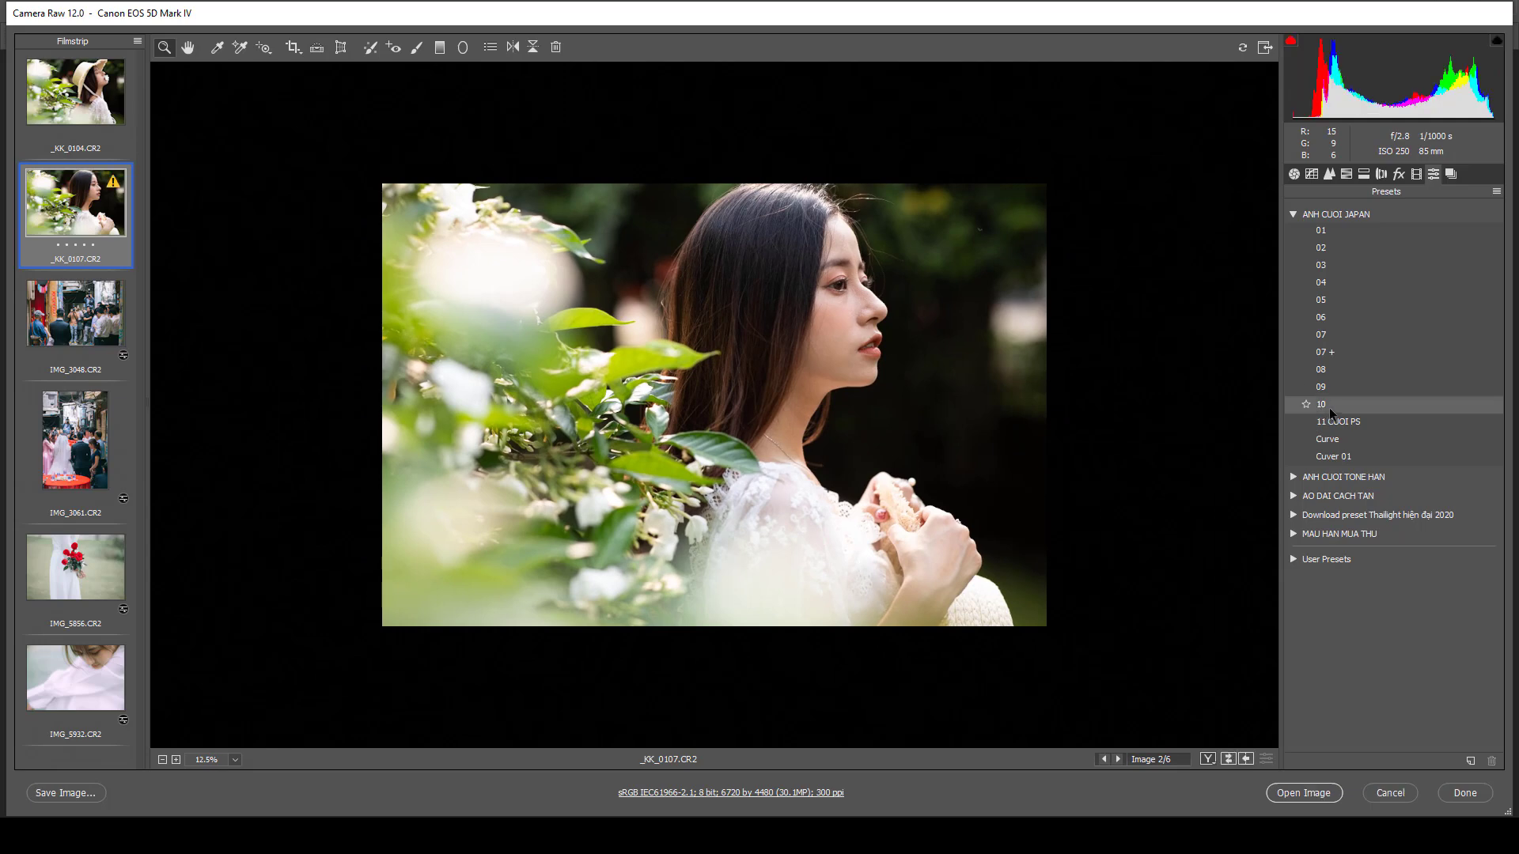
pyautogui.click(1018, 366)
pyautogui.keyDown('alt'); pyautogui.click(1015, 407); pyautogui.keyUp('alt')
pyautogui.hotkey('ctrl', 'z')
pyautogui.hotkey('ctrl', 'shift', 'z')
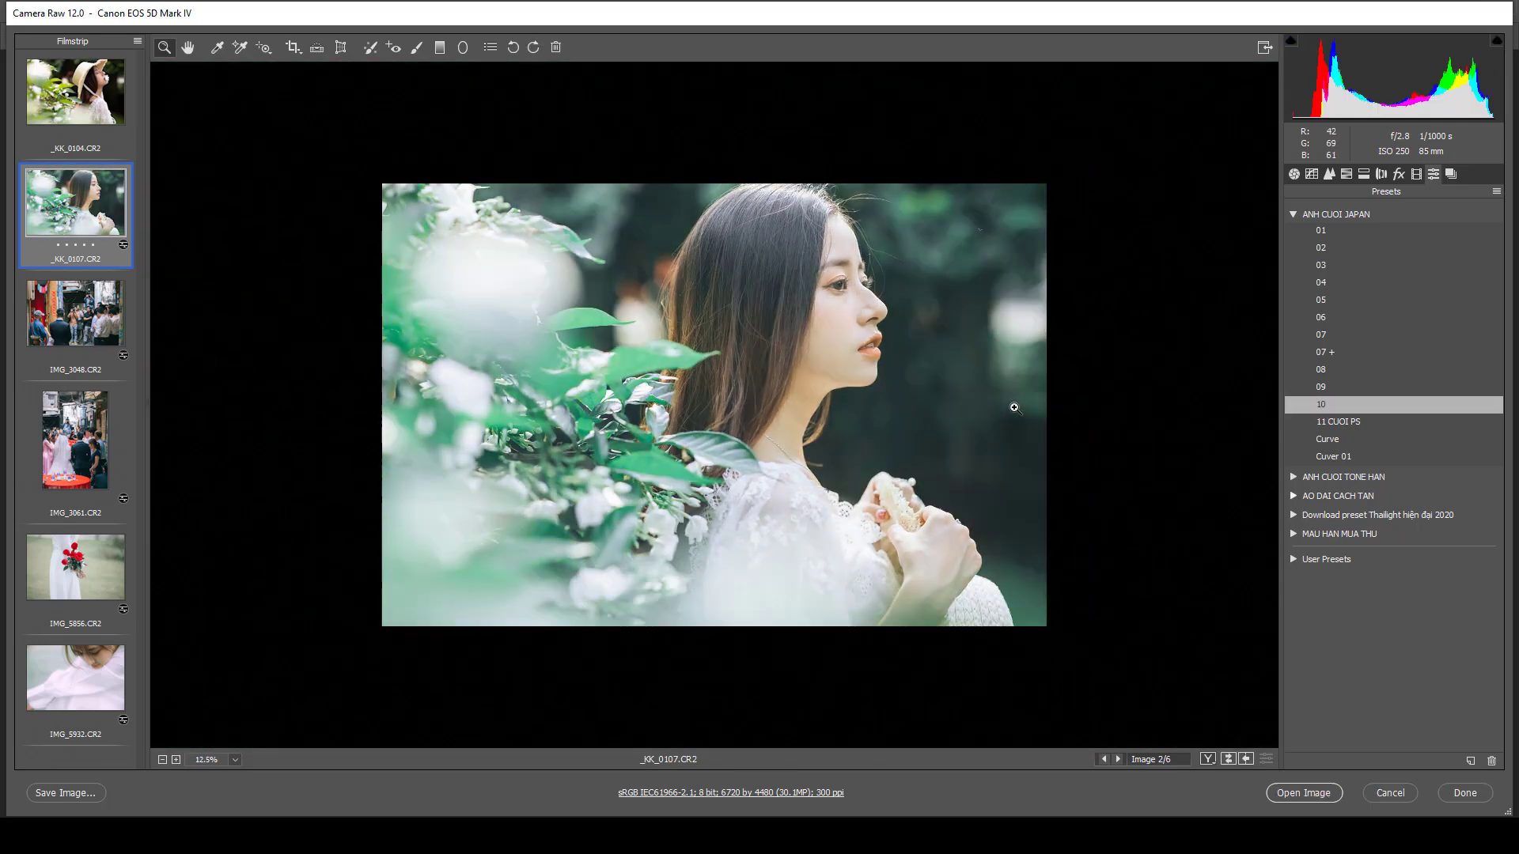
# Bring up the straw hat portrait _KK_0104.CR2 and view the whole photo
pyautogui.click(75, 91)
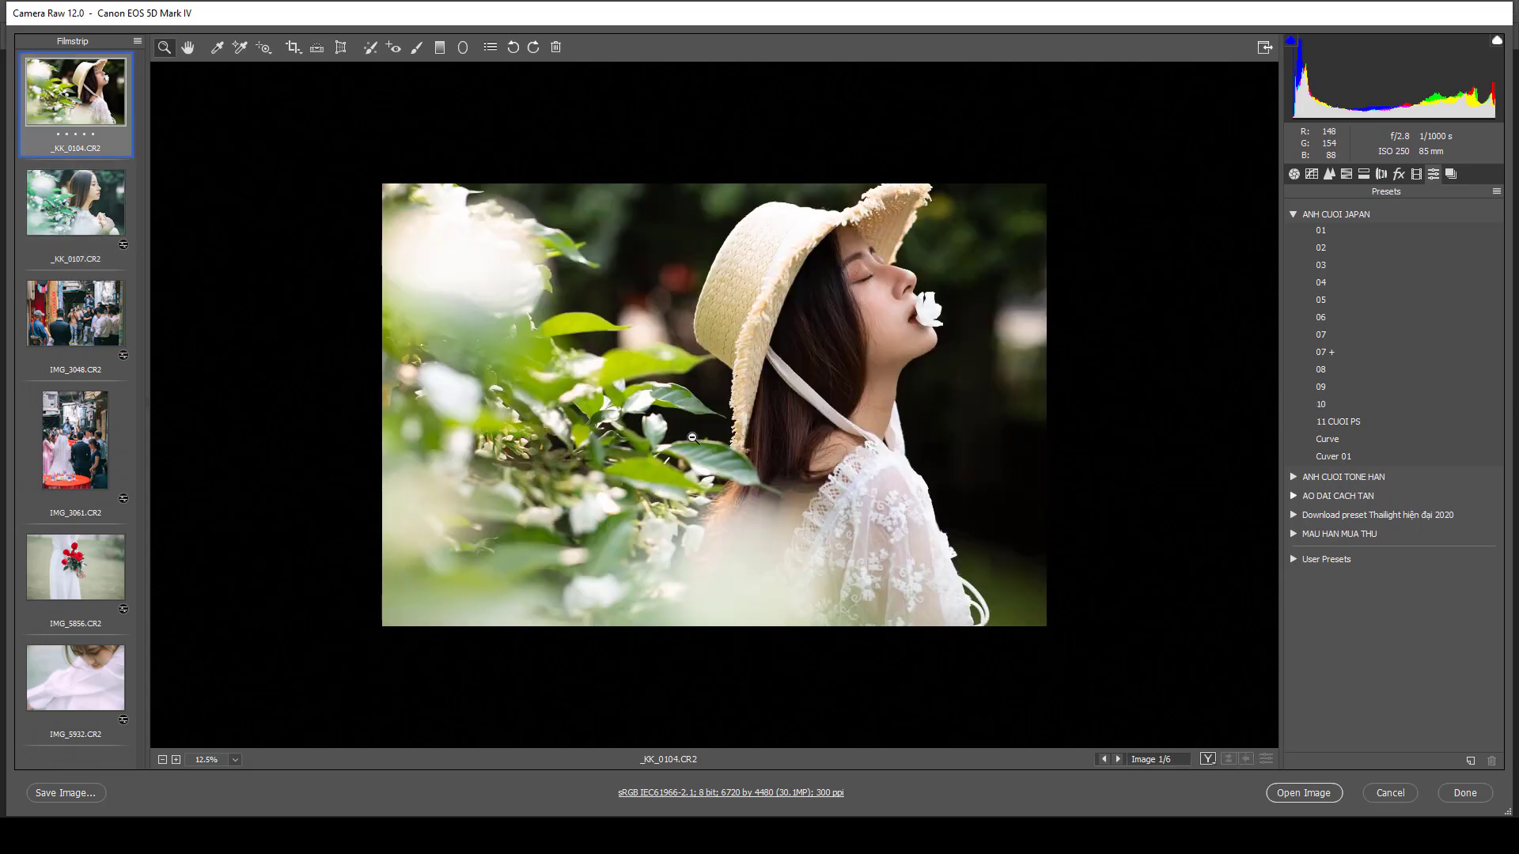
pyautogui.keyDown('alt'); pyautogui.click(679, 455); pyautogui.keyUp('alt')
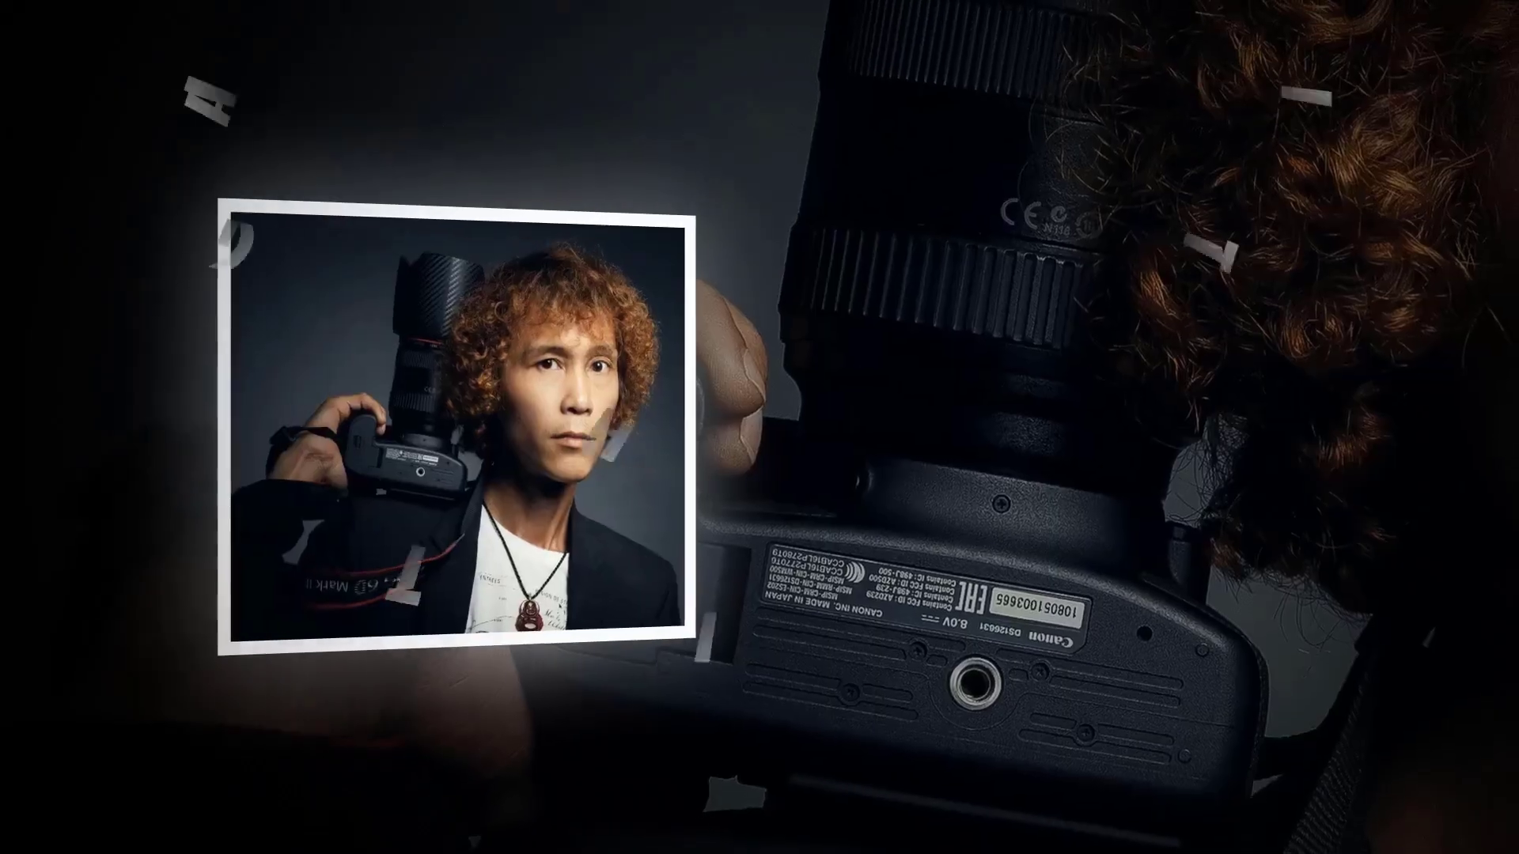